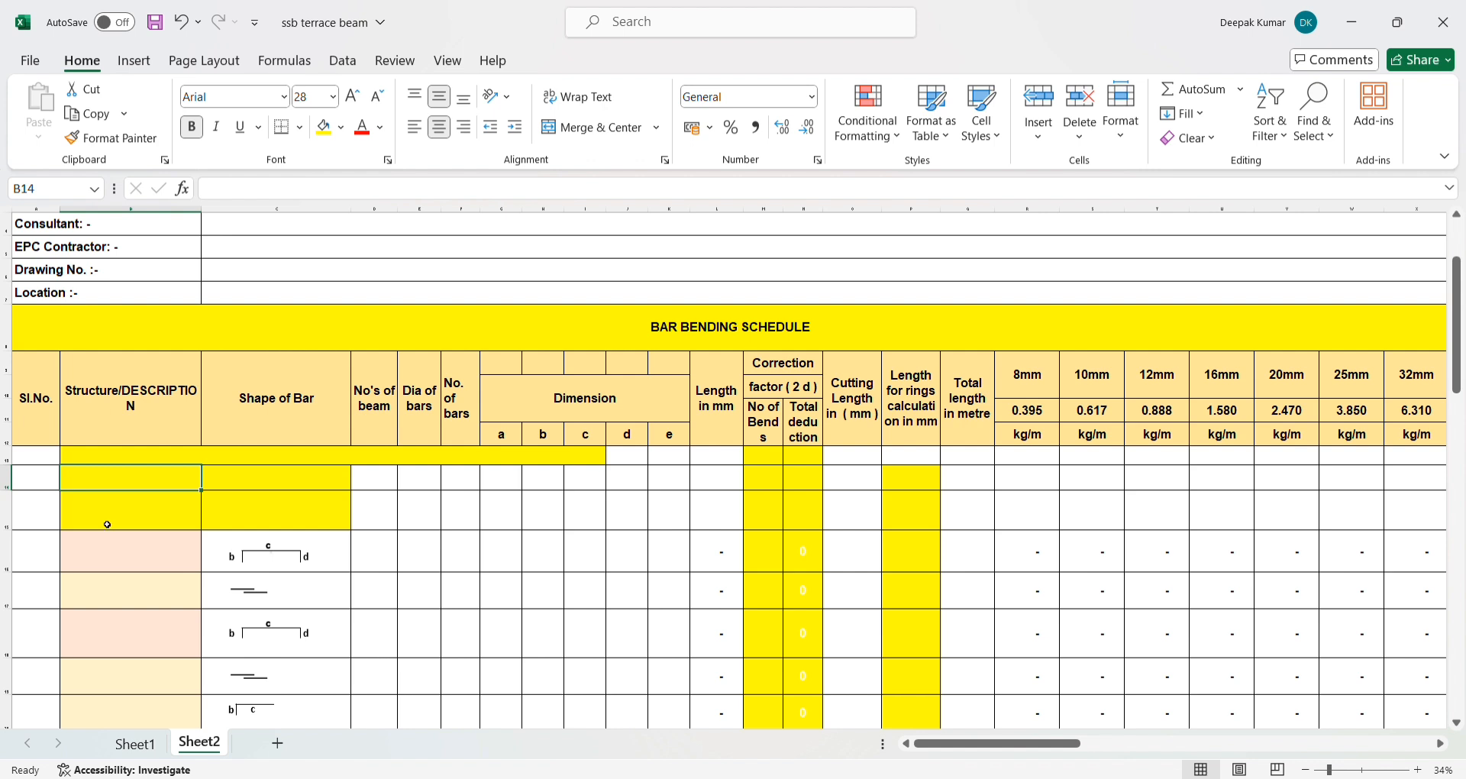
- Examine the structure description cells and the first bar shape in the opening rows of the bar bending schedule
{"action": "left_click", "coordinate": [108, 524]}
{"action": "left_click", "coordinate": [120, 480]}
{"action": "left_click", "coordinate": [118, 521]}
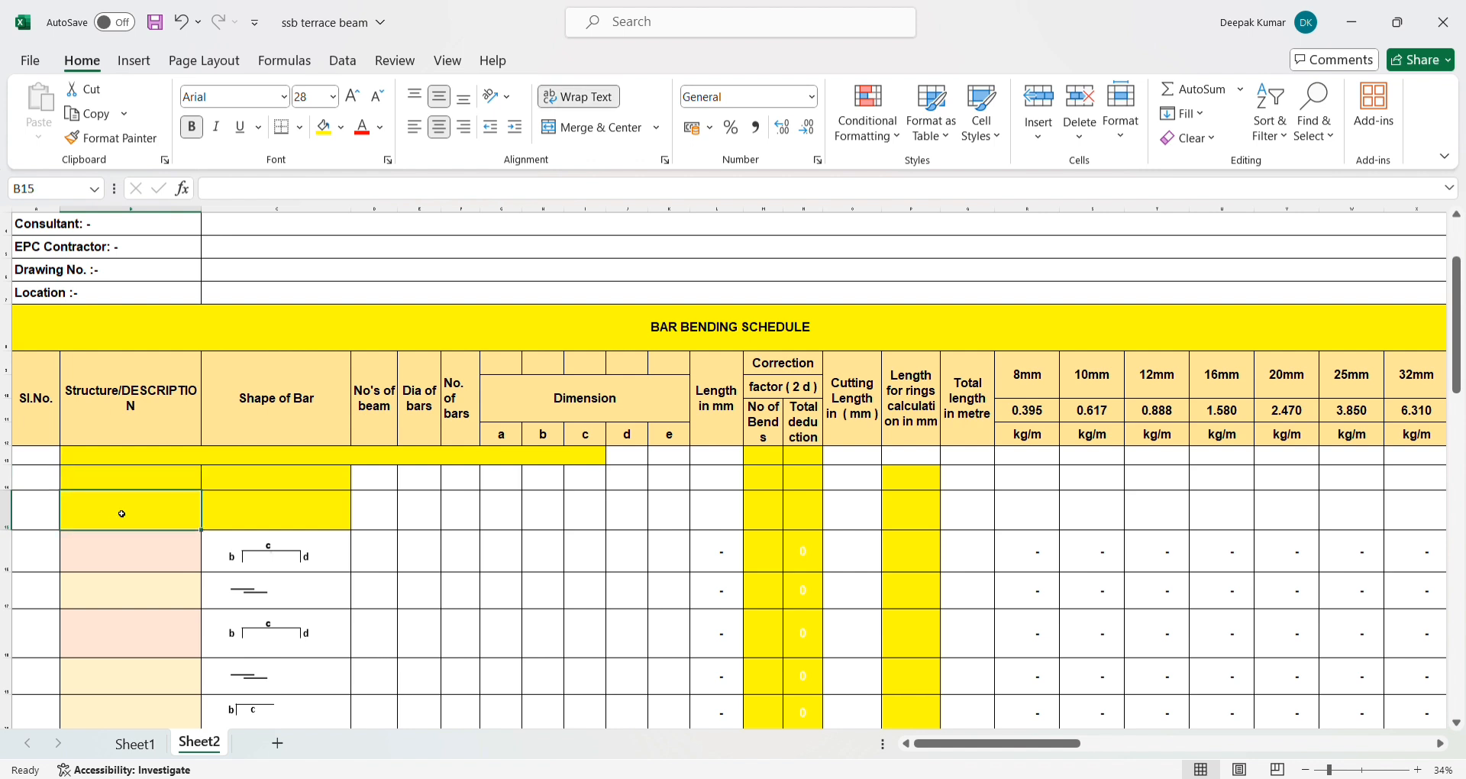
{"action": "left_click", "coordinate": [124, 481]}
{"action": "left_click", "coordinate": [128, 517]}
{"action": "left_click", "coordinate": [133, 485]}
{"action": "left_click", "coordinate": [145, 520]}
{"action": "left_click", "coordinate": [241, 485]}
{"action": "left_click", "coordinate": [313, 560]}
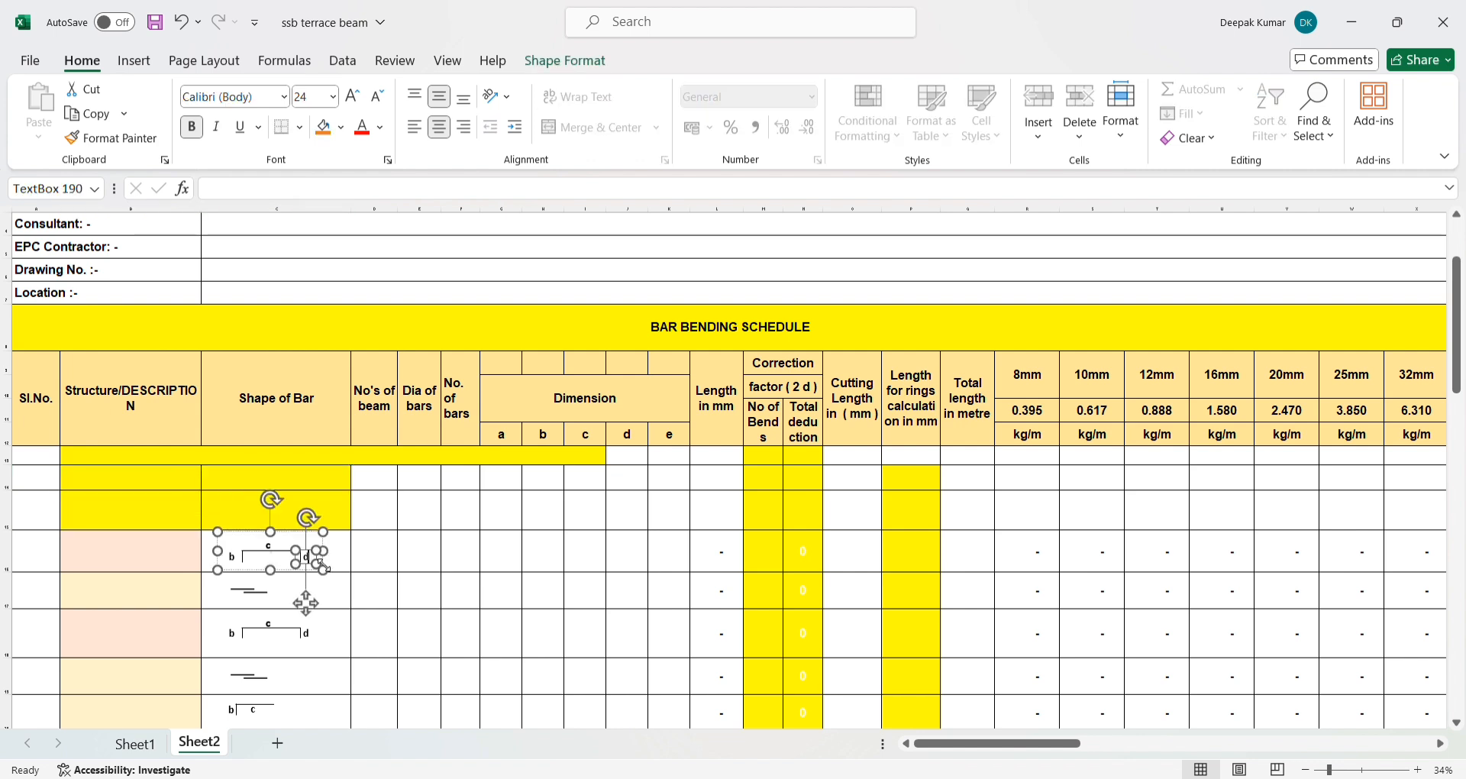
{"action": "left_click", "coordinate": [348, 563]}
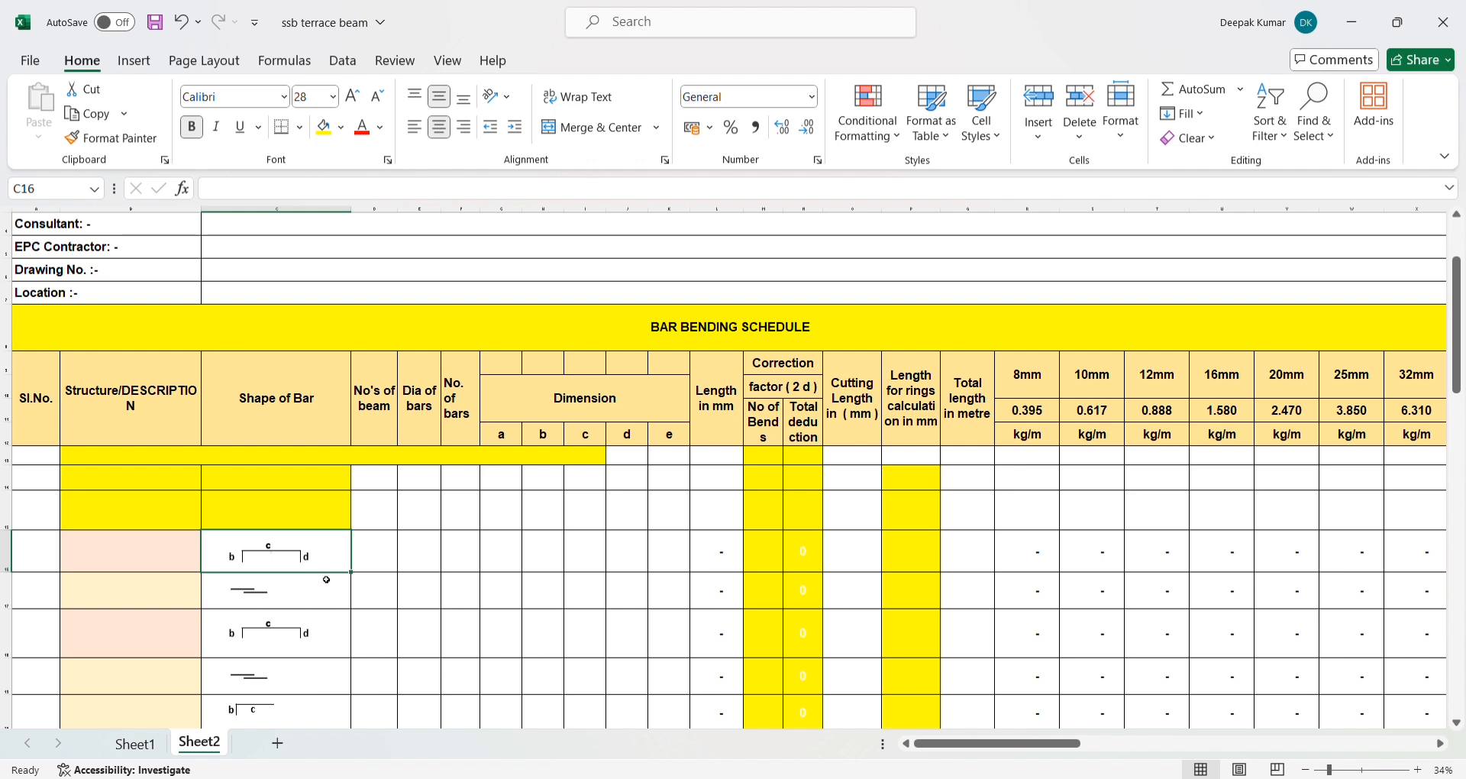
{"action": "left_click", "coordinate": [366, 571]}
- Examine the beam count, bar diameter, bar count and dimension a to e columns of the schedule
{"action": "left_click", "coordinate": [373, 406]}
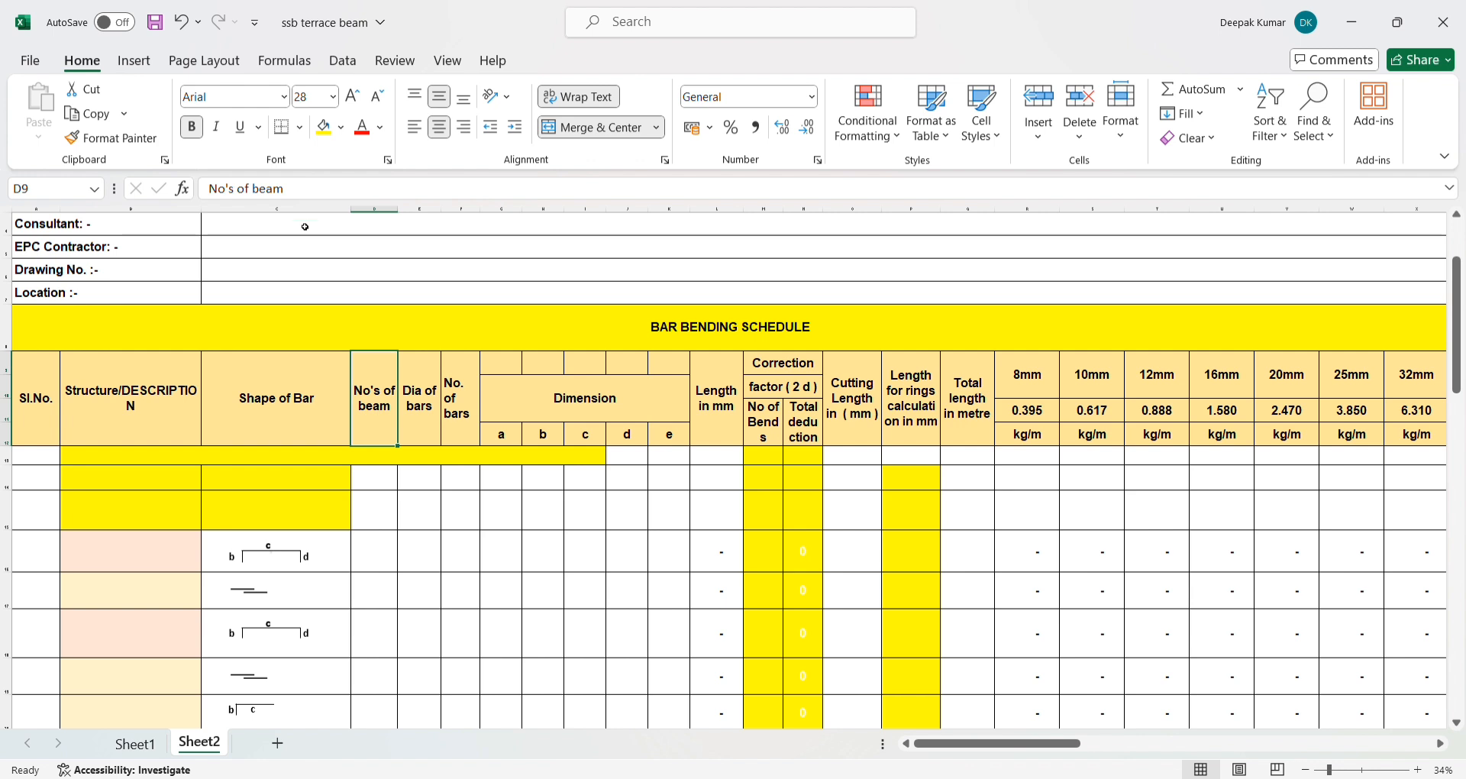
{"action": "left_click", "coordinate": [378, 509]}
{"action": "left_click", "coordinate": [377, 565]}
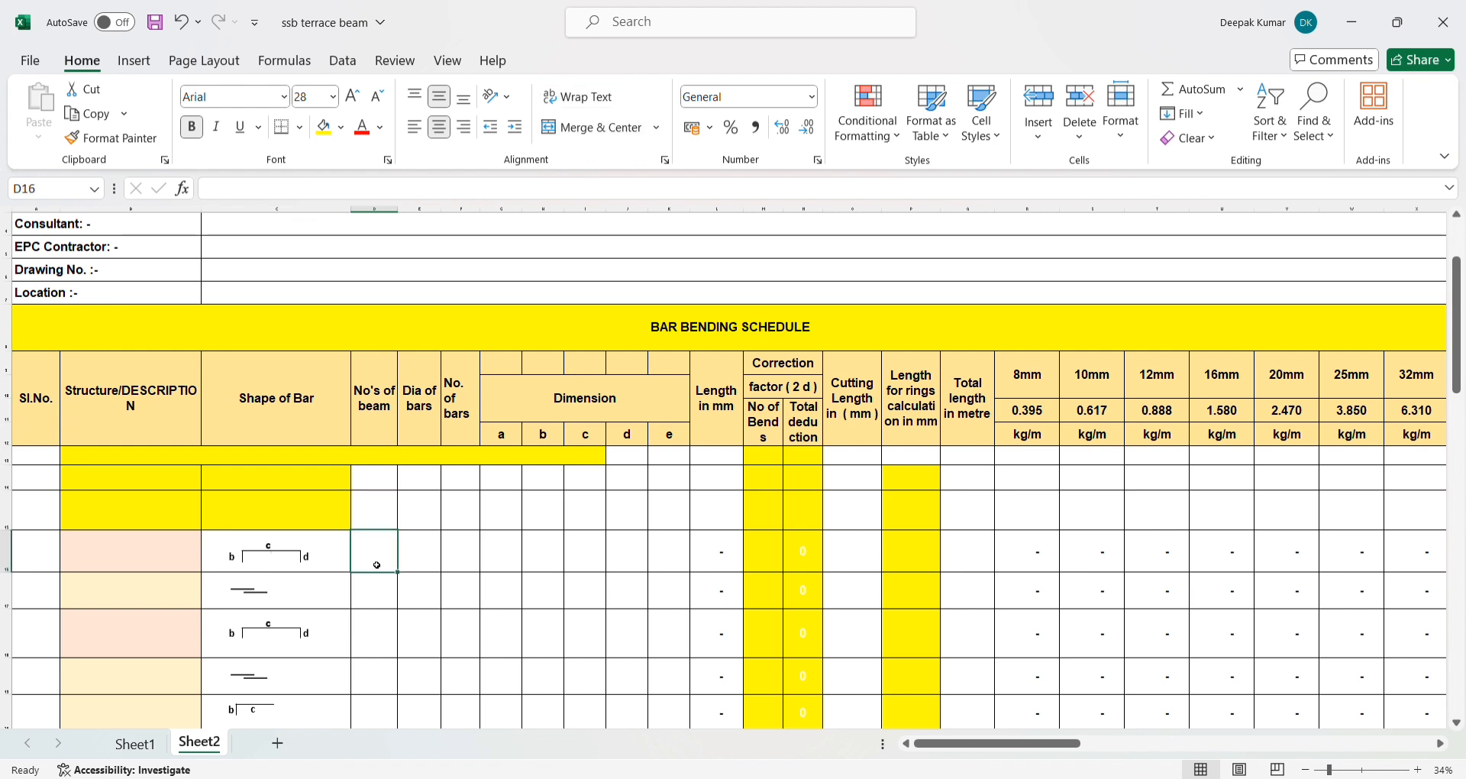
{"action": "left_click", "coordinate": [408, 407]}
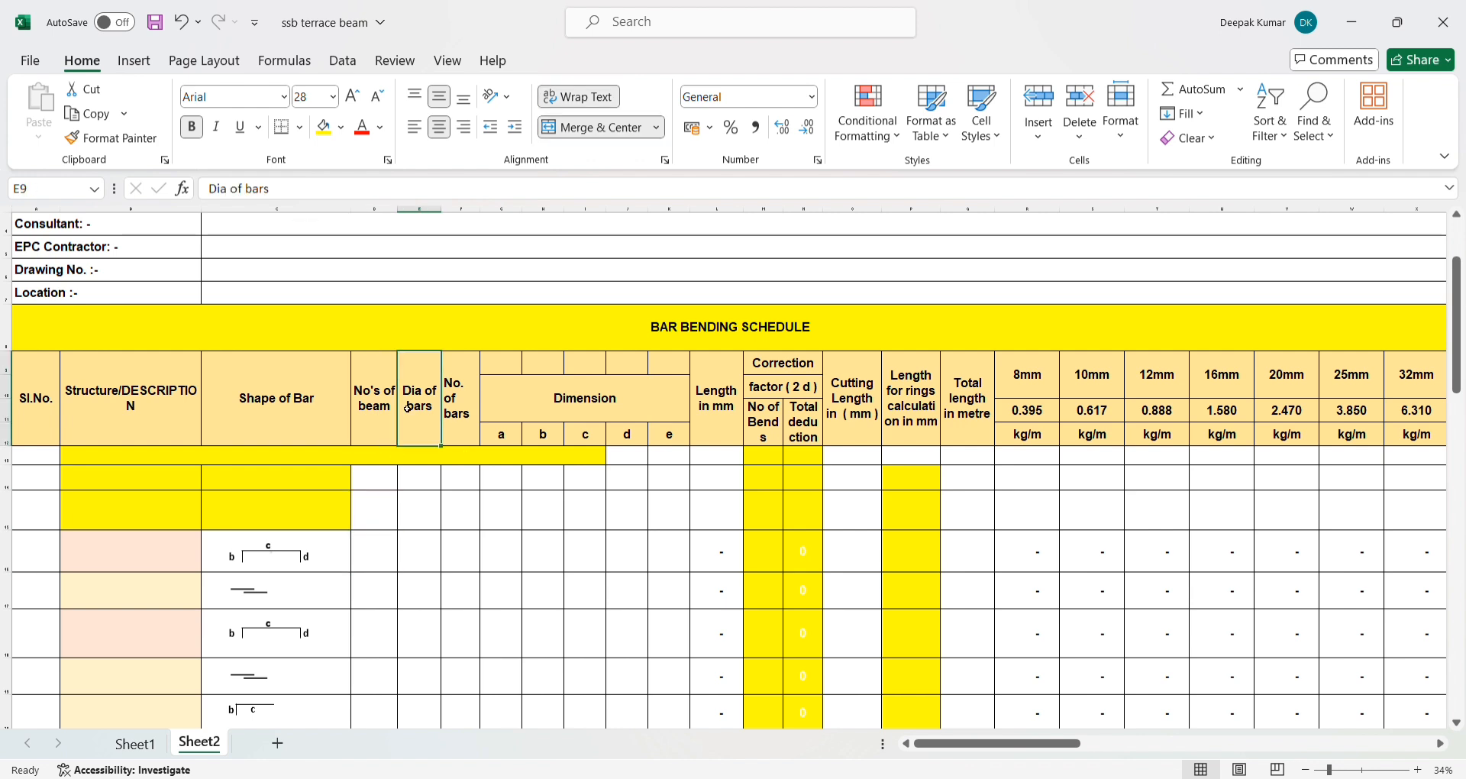
{"action": "left_click", "coordinate": [419, 566]}
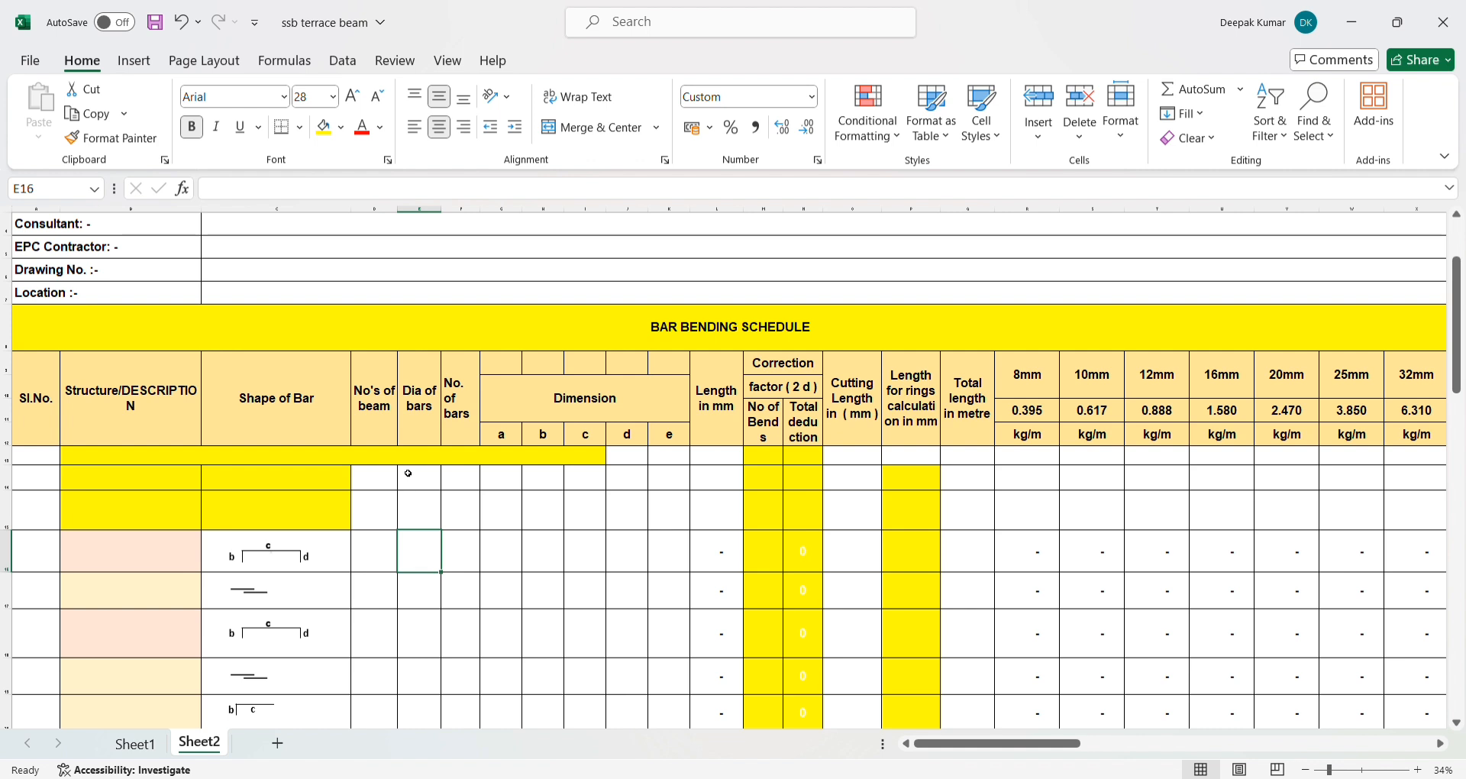
{"action": "left_click", "coordinate": [419, 600]}
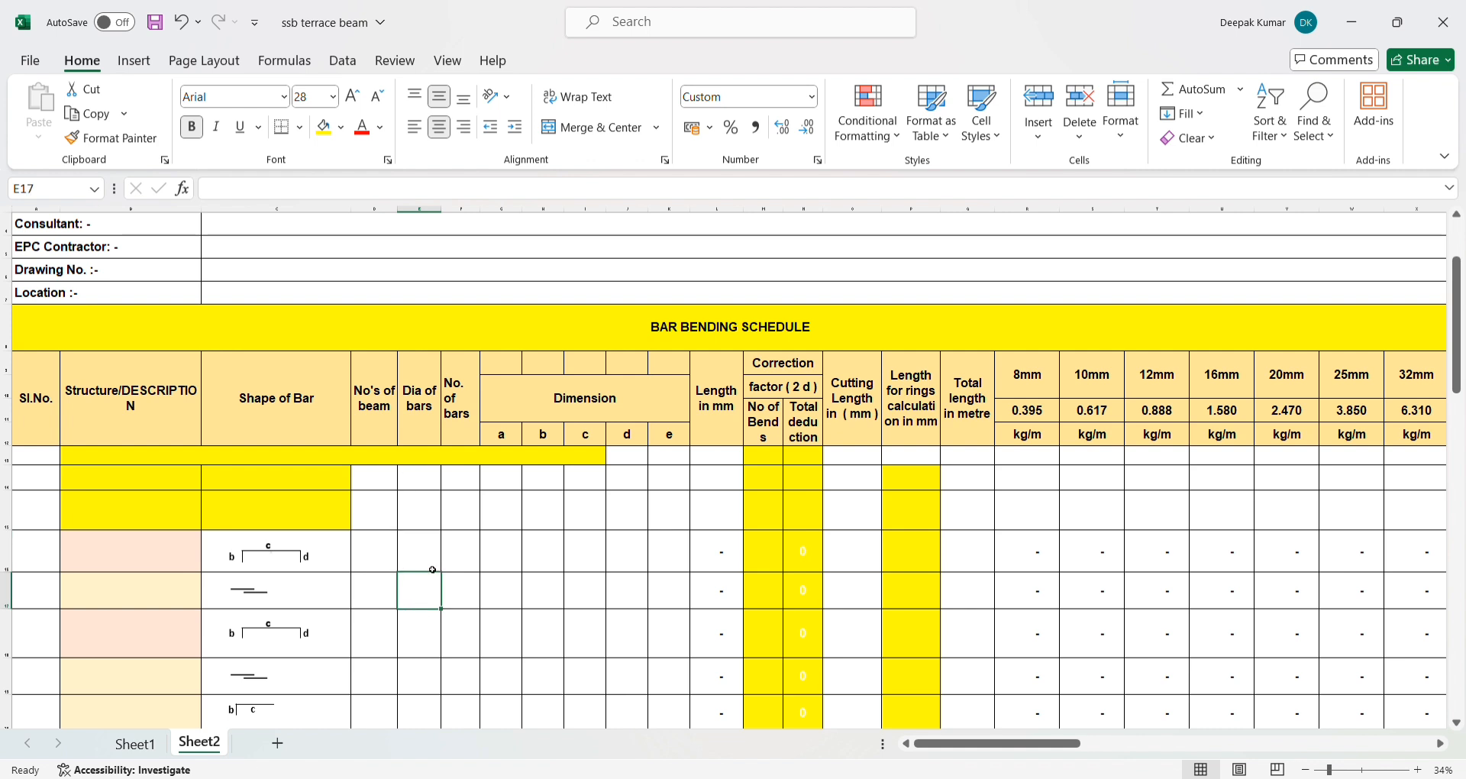
{"action": "left_click", "coordinate": [424, 562]}
{"action": "left_click", "coordinate": [460, 413]}
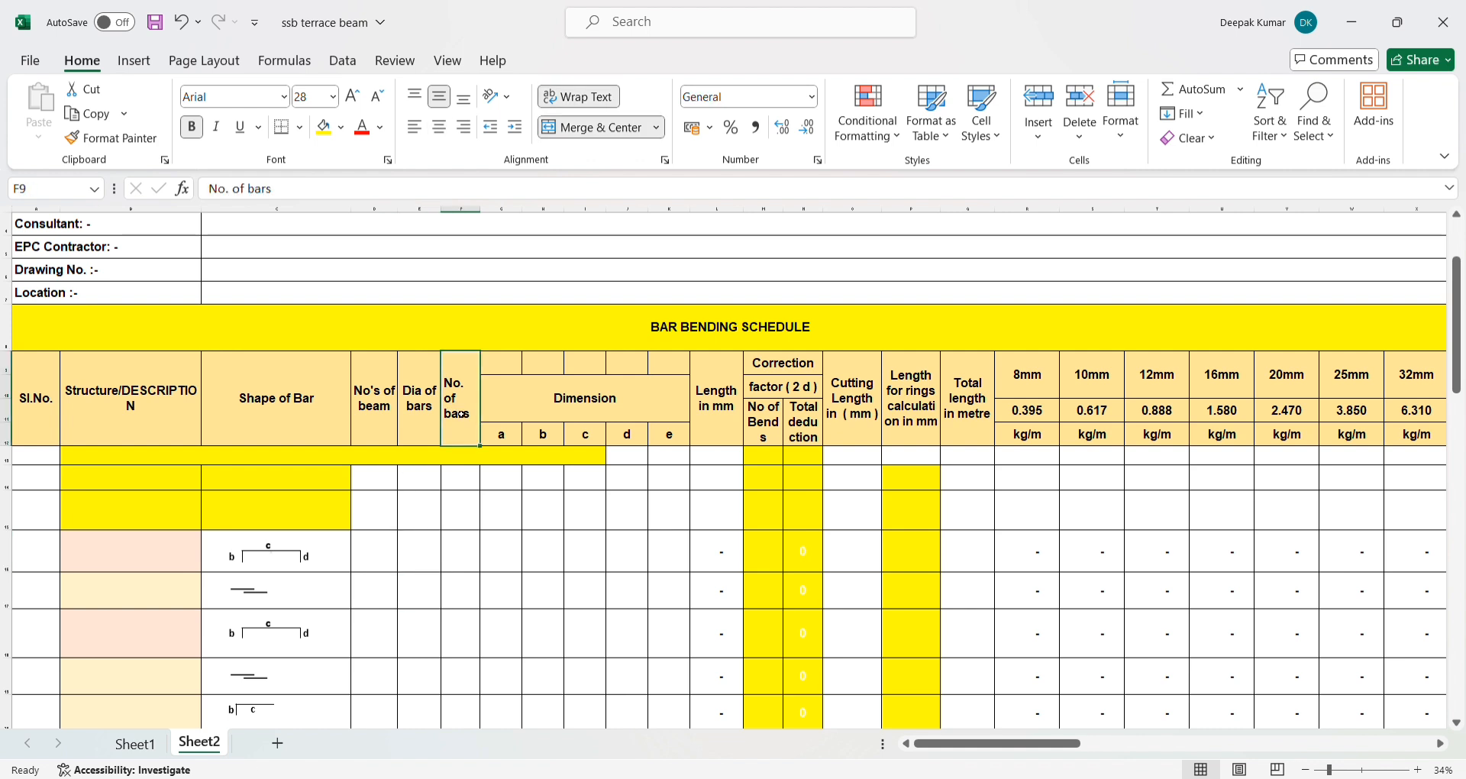
{"action": "left_click", "coordinate": [454, 560]}
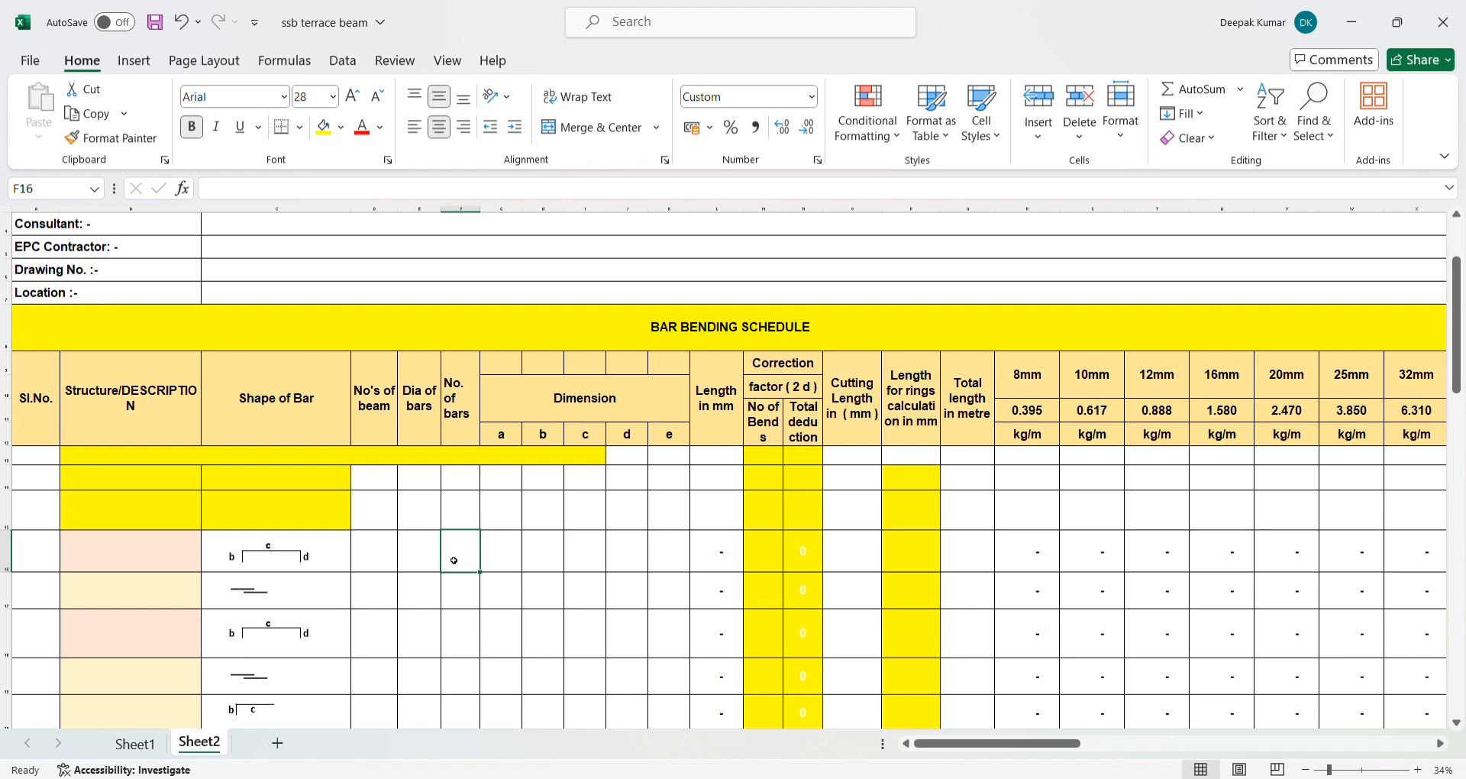
{"action": "left_click", "coordinate": [509, 438]}
{"action": "left_click", "coordinate": [543, 438]}
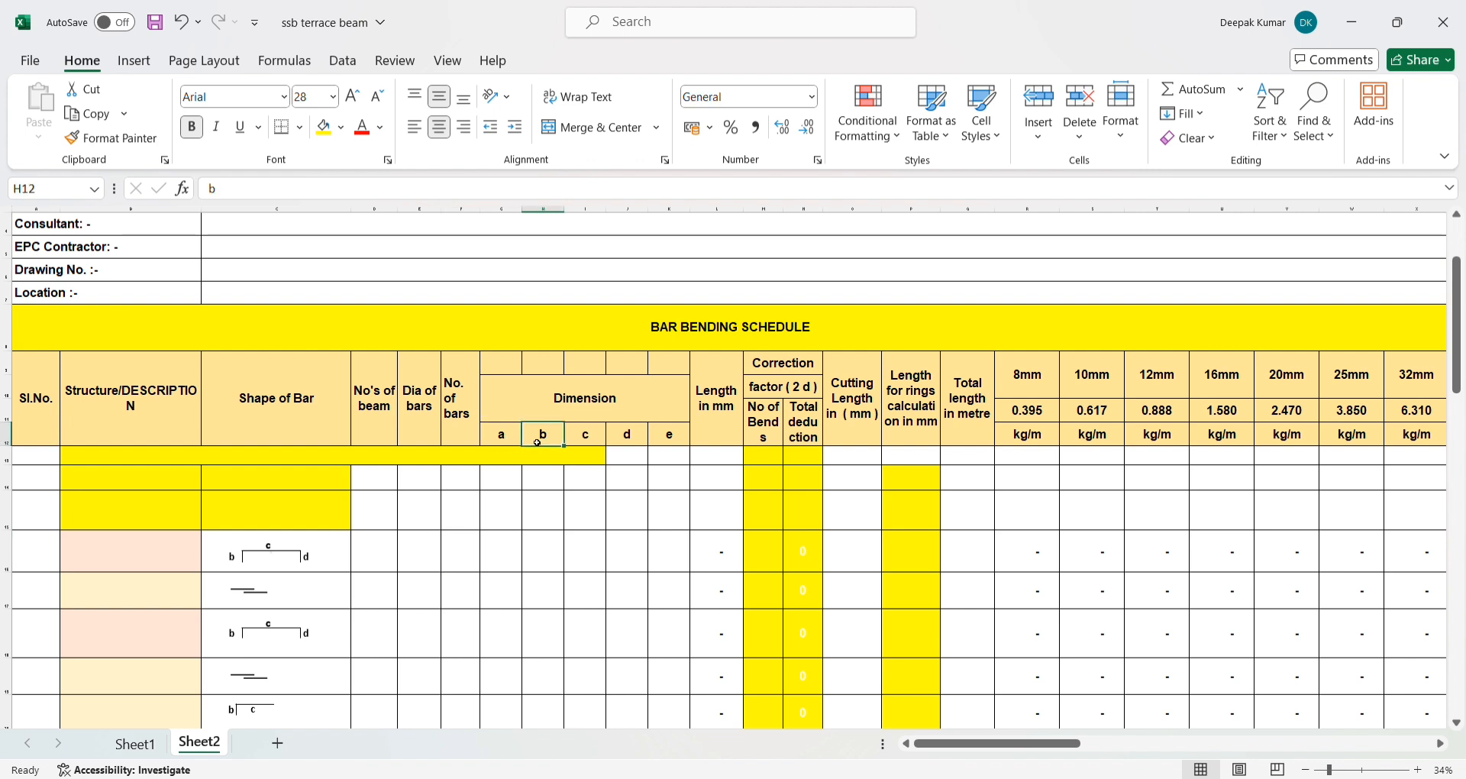
{"action": "left_click", "coordinate": [584, 442]}
{"action": "left_click", "coordinate": [626, 435]}
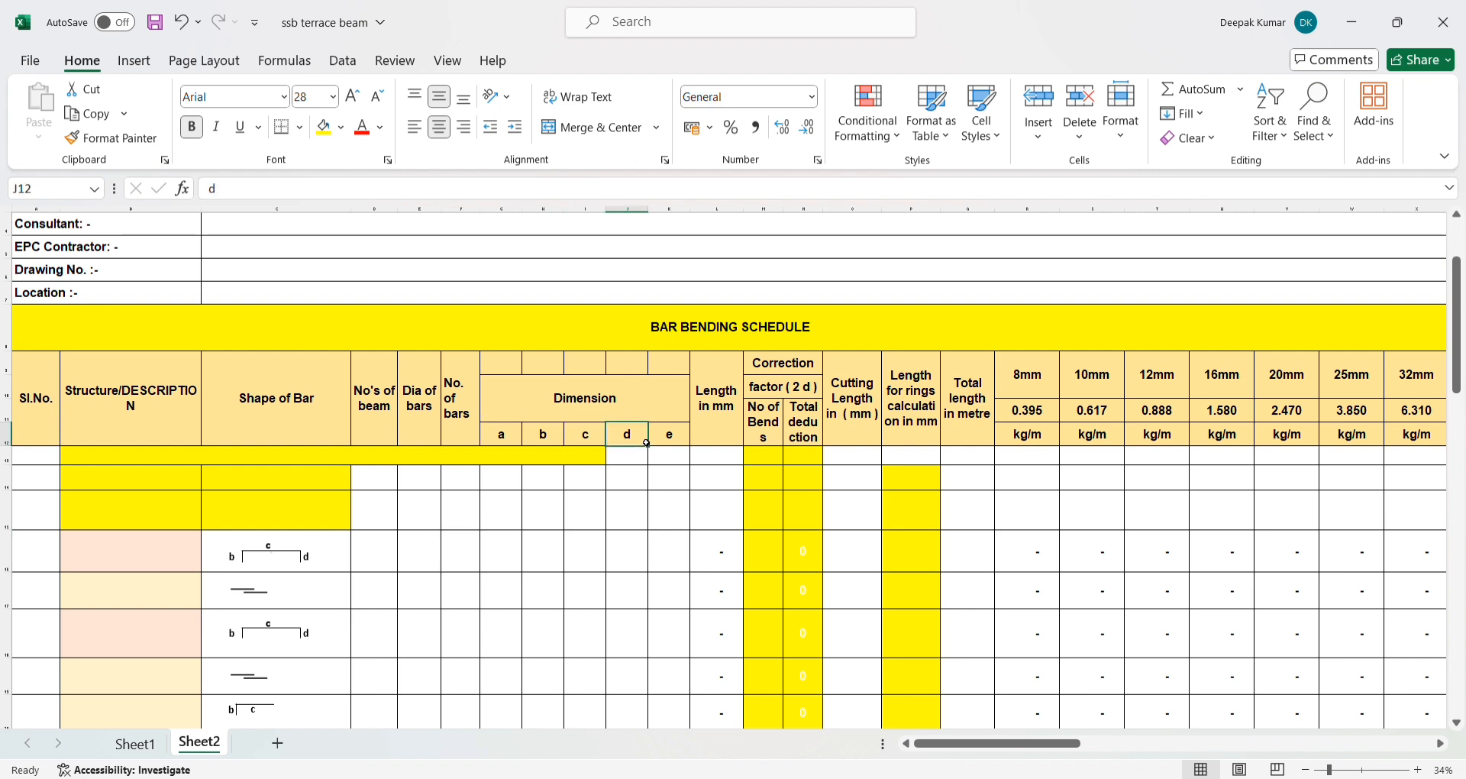
{"action": "left_click", "coordinate": [665, 439]}
- Freeze the panes above row 13 with the BAR BENDING SCHEDULE title and column headings in view, and check them by scrolling
{"action": "scroll", "coordinate": [451, 534], "scroll_direction": "down", "scroll_amount": 3}
{"action": "scroll", "coordinate": [449, 541], "scroll_direction": "up", "scroll_amount": 3}
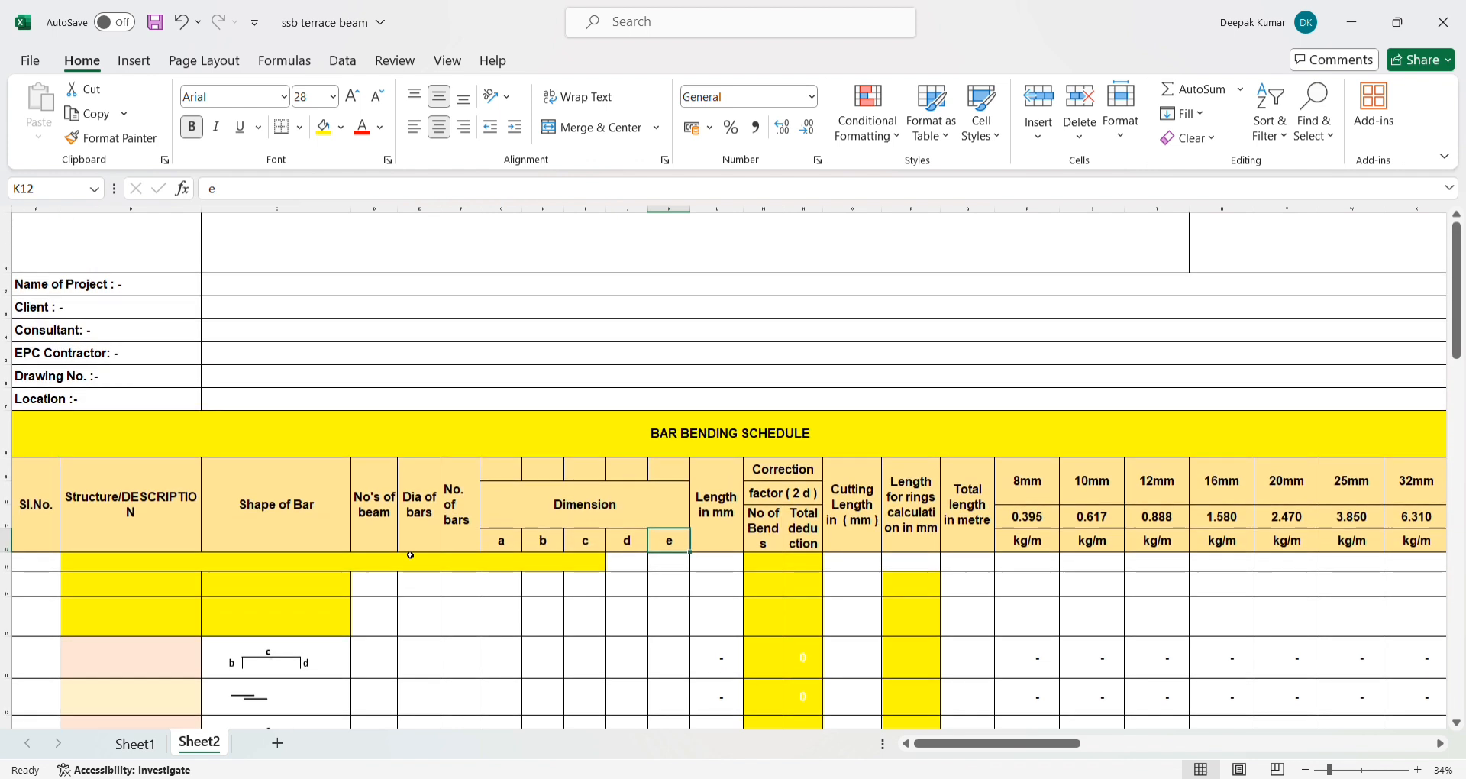
{"action": "scroll", "coordinate": [410, 555], "scroll_direction": "down", "scroll_amount": 2}
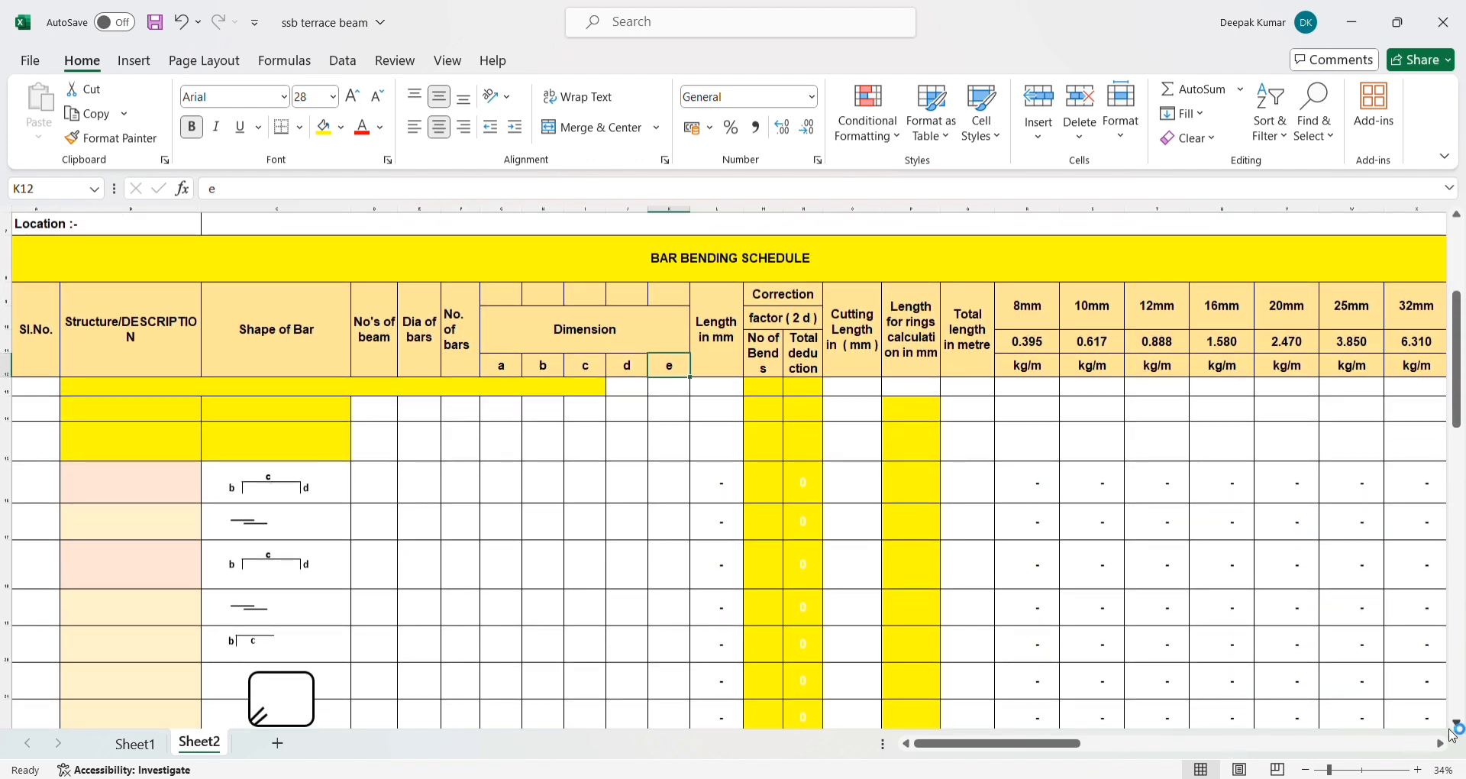
{"action": "scroll", "coordinate": [1410, 703], "scroll_direction": "down", "scroll_amount": 1}
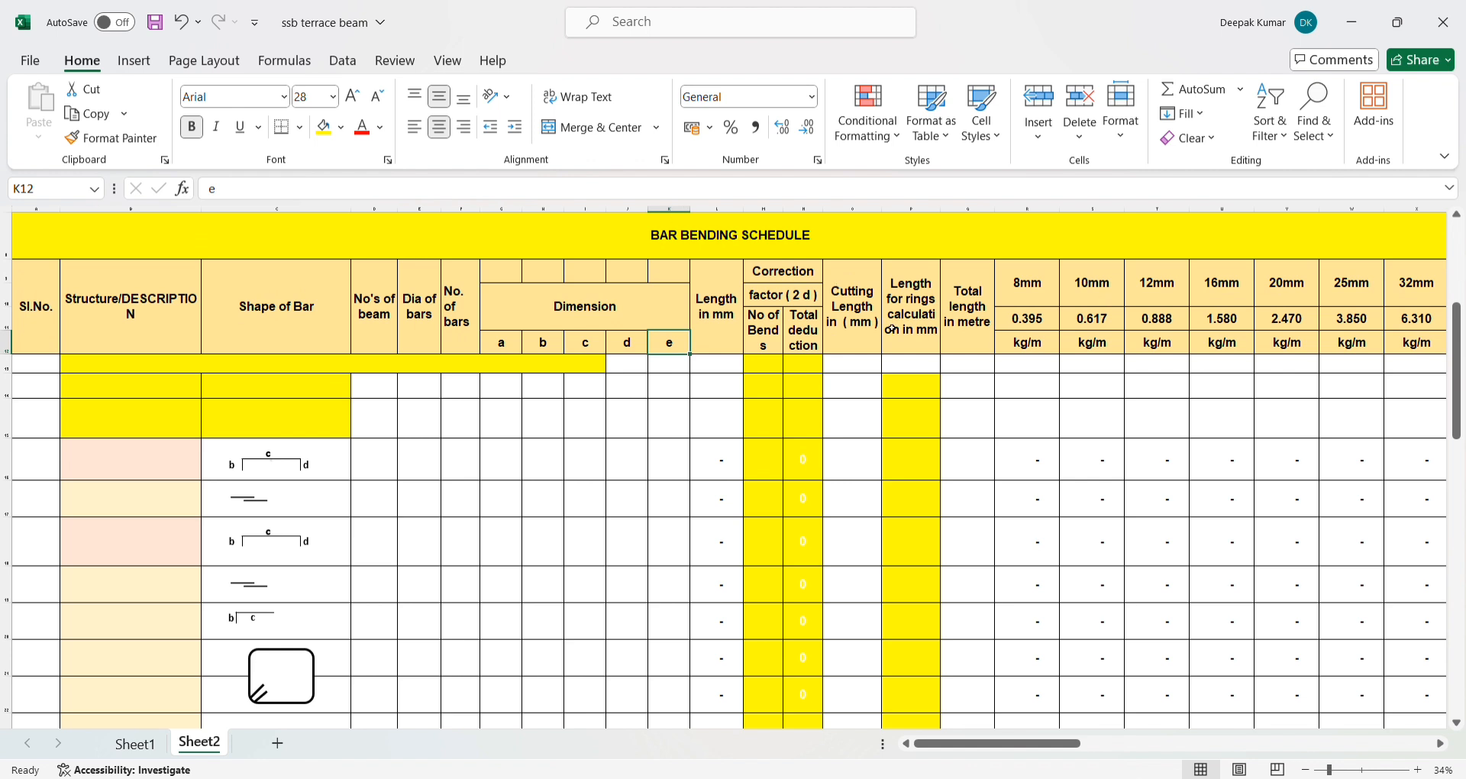
{"action": "left_click", "coordinate": [45, 369]}
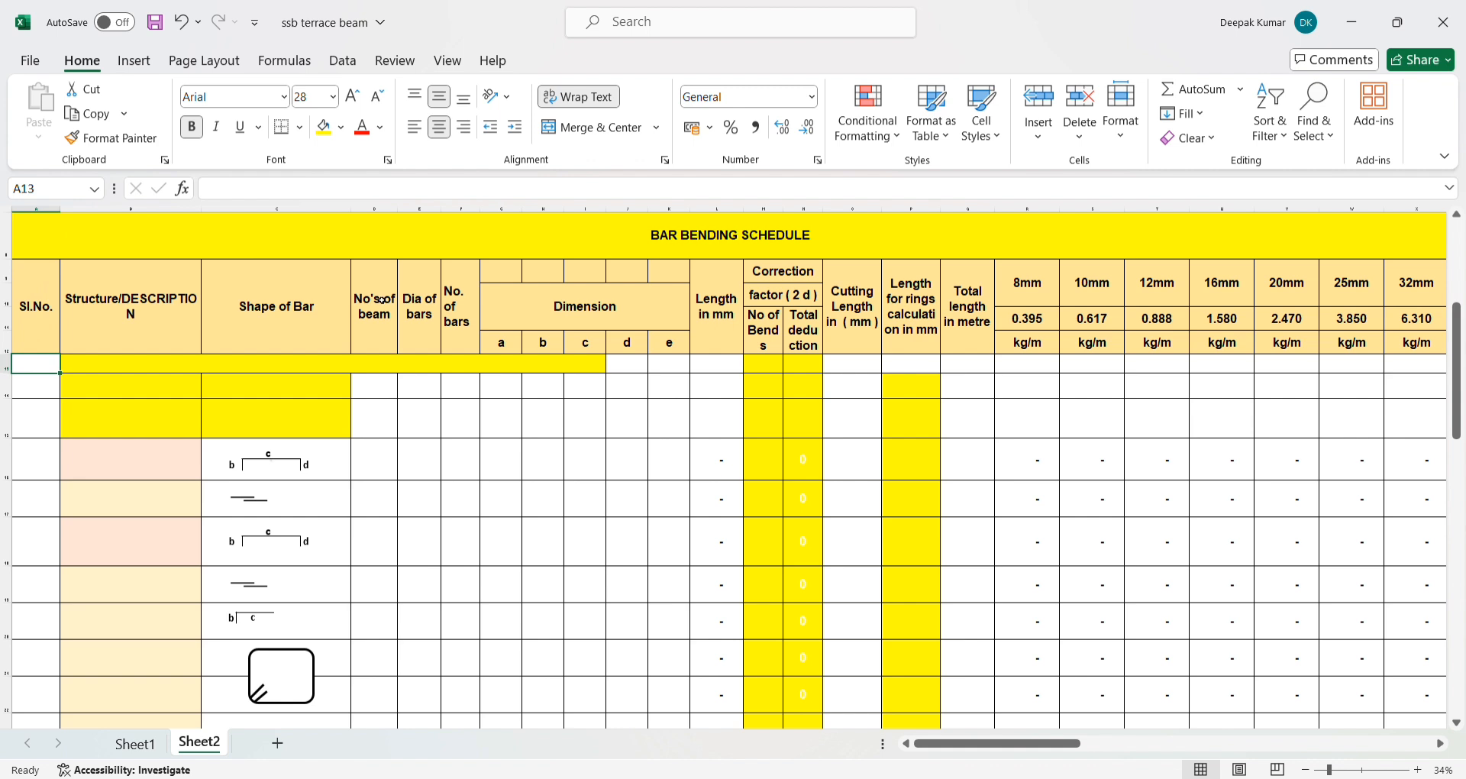
{"action": "left_click", "coordinate": [447, 61]}
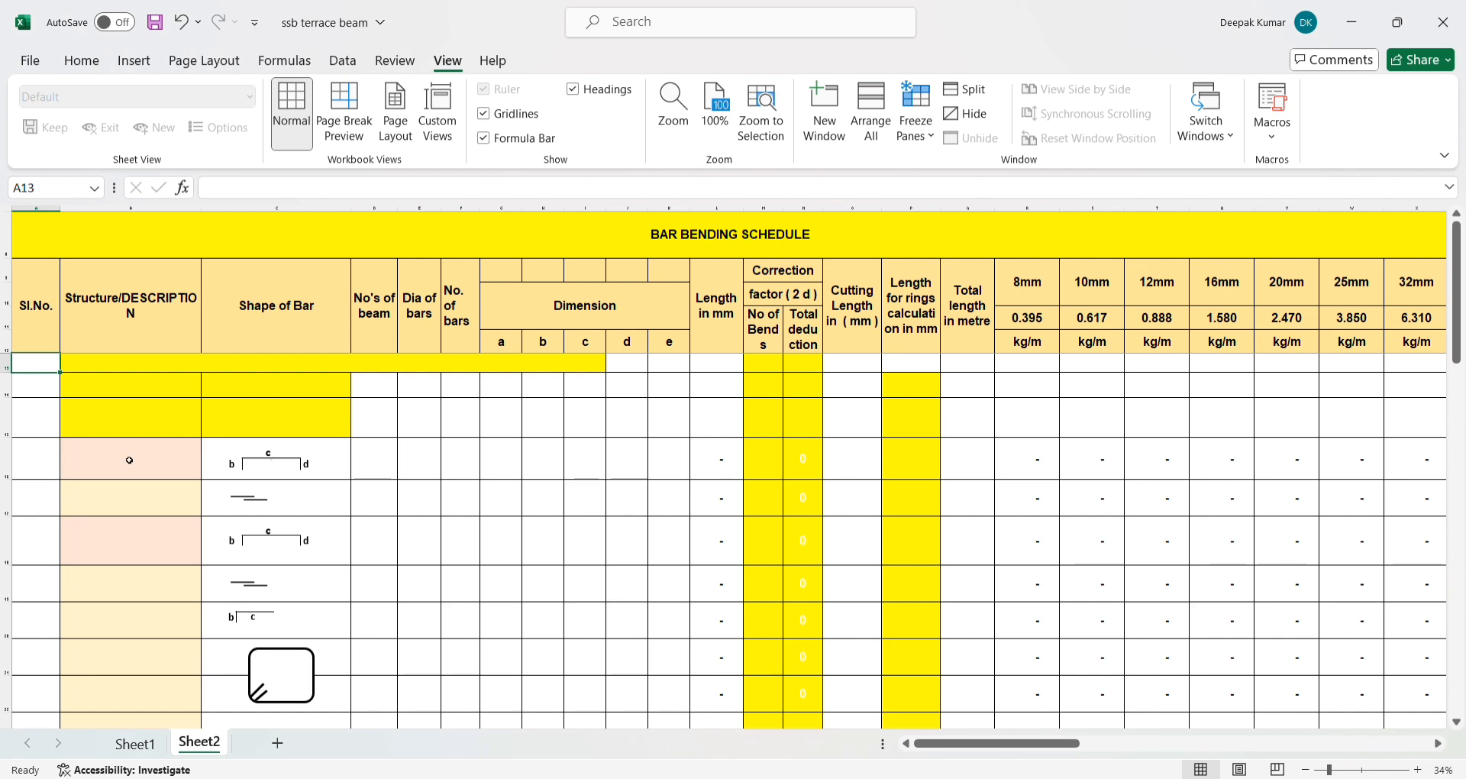
{"action": "scroll", "coordinate": [140, 419], "scroll_direction": "down", "scroll_amount": 5}
{"action": "scroll", "coordinate": [140, 419], "scroll_direction": "up", "scroll_amount": 3}
{"action": "scroll", "coordinate": [142, 449], "scroll_direction": "down", "scroll_amount": 3}
{"action": "scroll", "coordinate": [144, 449], "scroll_direction": "up", "scroll_amount": 4}
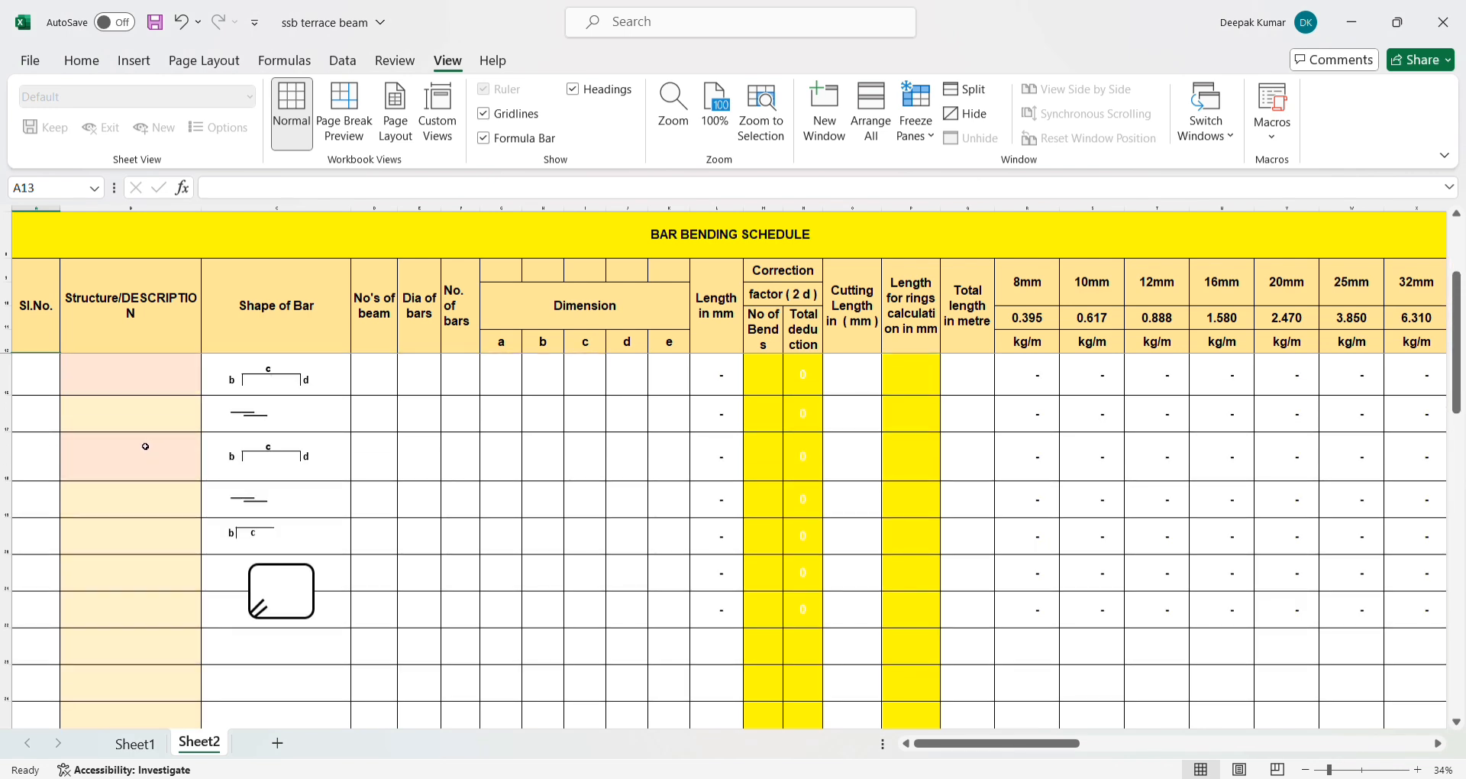
{"action": "scroll", "coordinate": [107, 501], "scroll_direction": "up", "scroll_amount": 3}
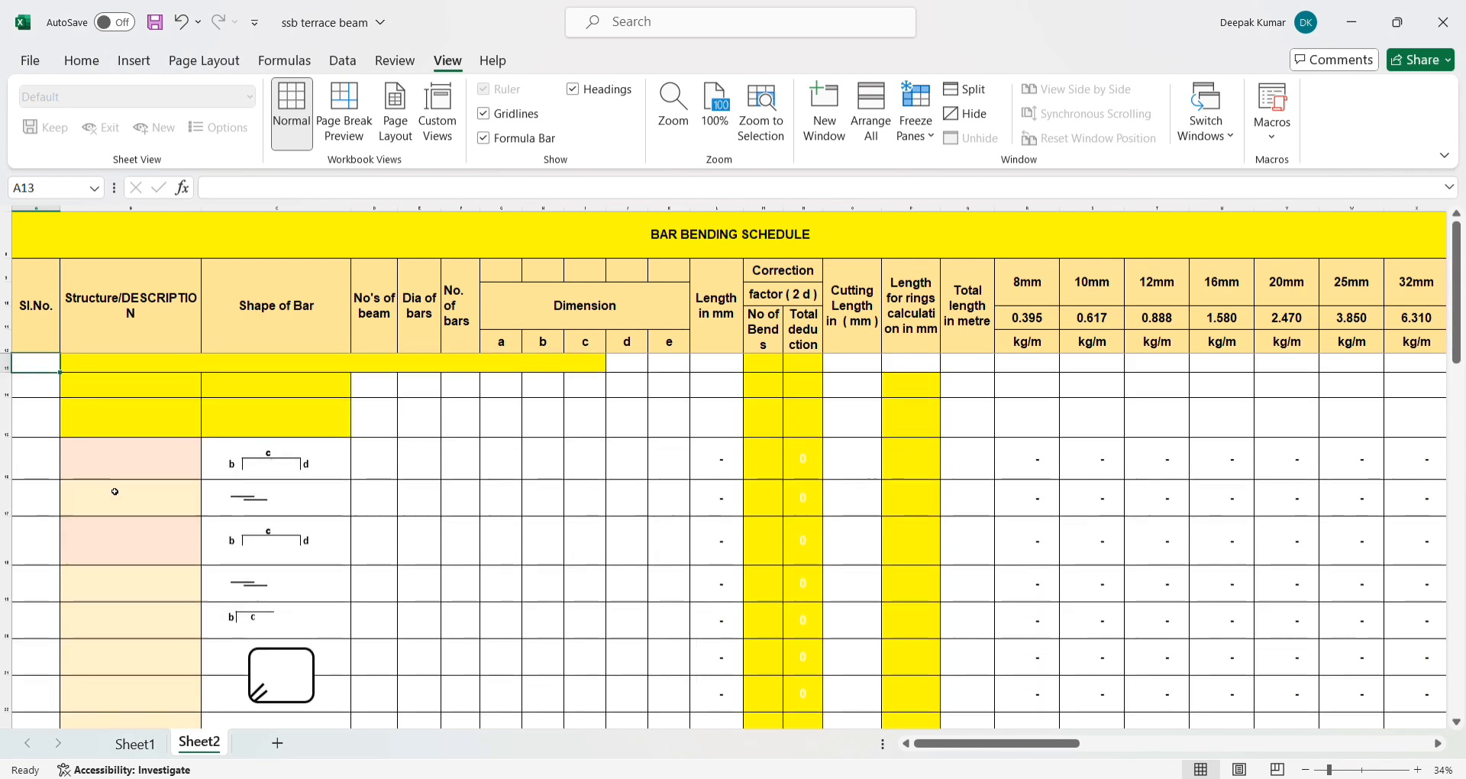
{"action": "left_click", "coordinate": [46, 383]}
{"action": "left_click", "coordinate": [42, 366]}
{"action": "left_click", "coordinate": [505, 342]}
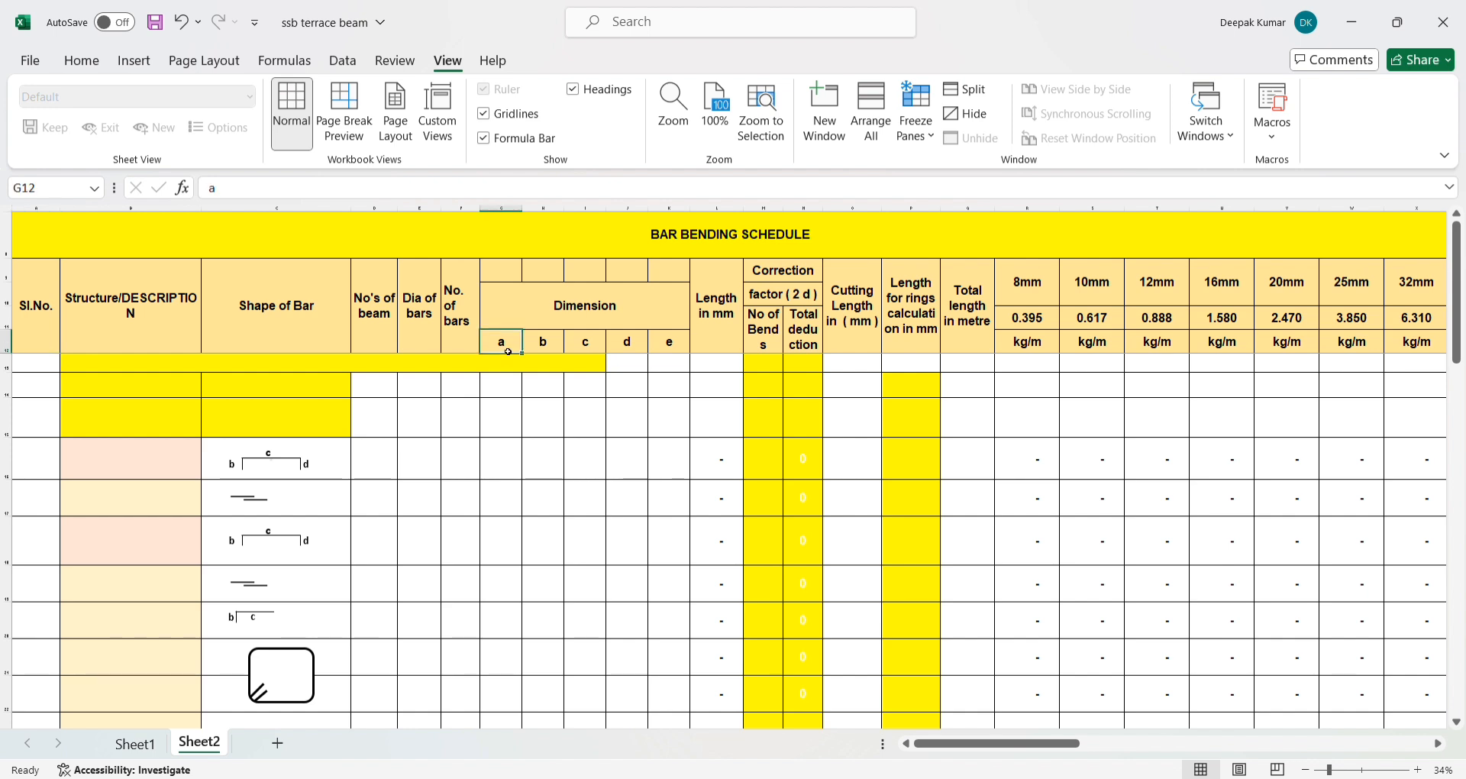
- Group the stirrup rectangle with its hook lines and move the group up beside the first bar shapes, around rows 16 to 18
{"action": "mouse_move", "coordinate": [277, 667]}
{"action": "left_mouse_down"}
{"action": "mouse_move", "coordinate": [296, 568]}
{"action": "mouse_move", "coordinate": [337, 534]}
{"action": "mouse_move", "coordinate": [276, 672]}
{"action": "mouse_move", "coordinate": [292, 663]}
{"action": "left_mouse_up"}
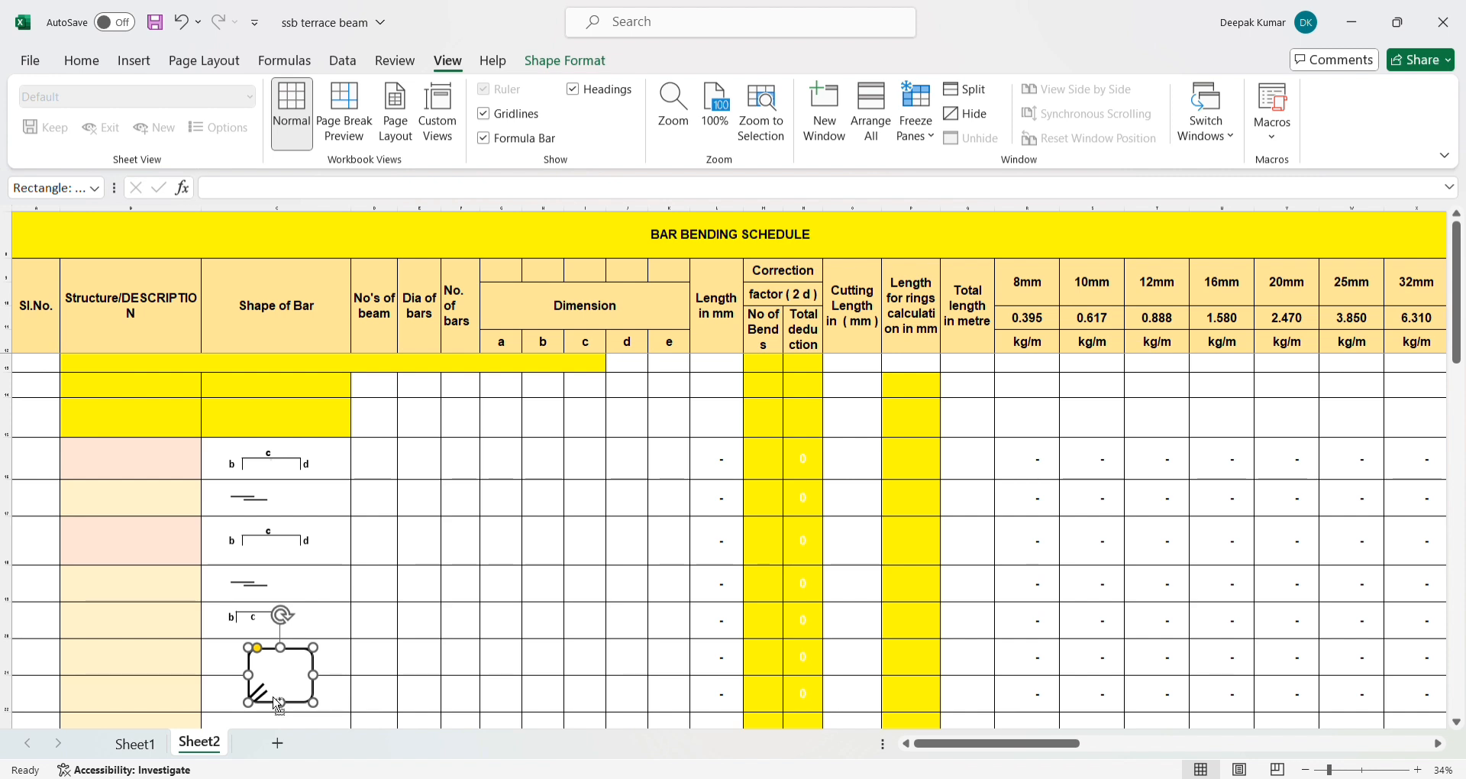
{"action": "left_click", "coordinate": [267, 694], "text": "ctrl"}
{"action": "left_click", "coordinate": [263, 687], "text": "ctrl"}
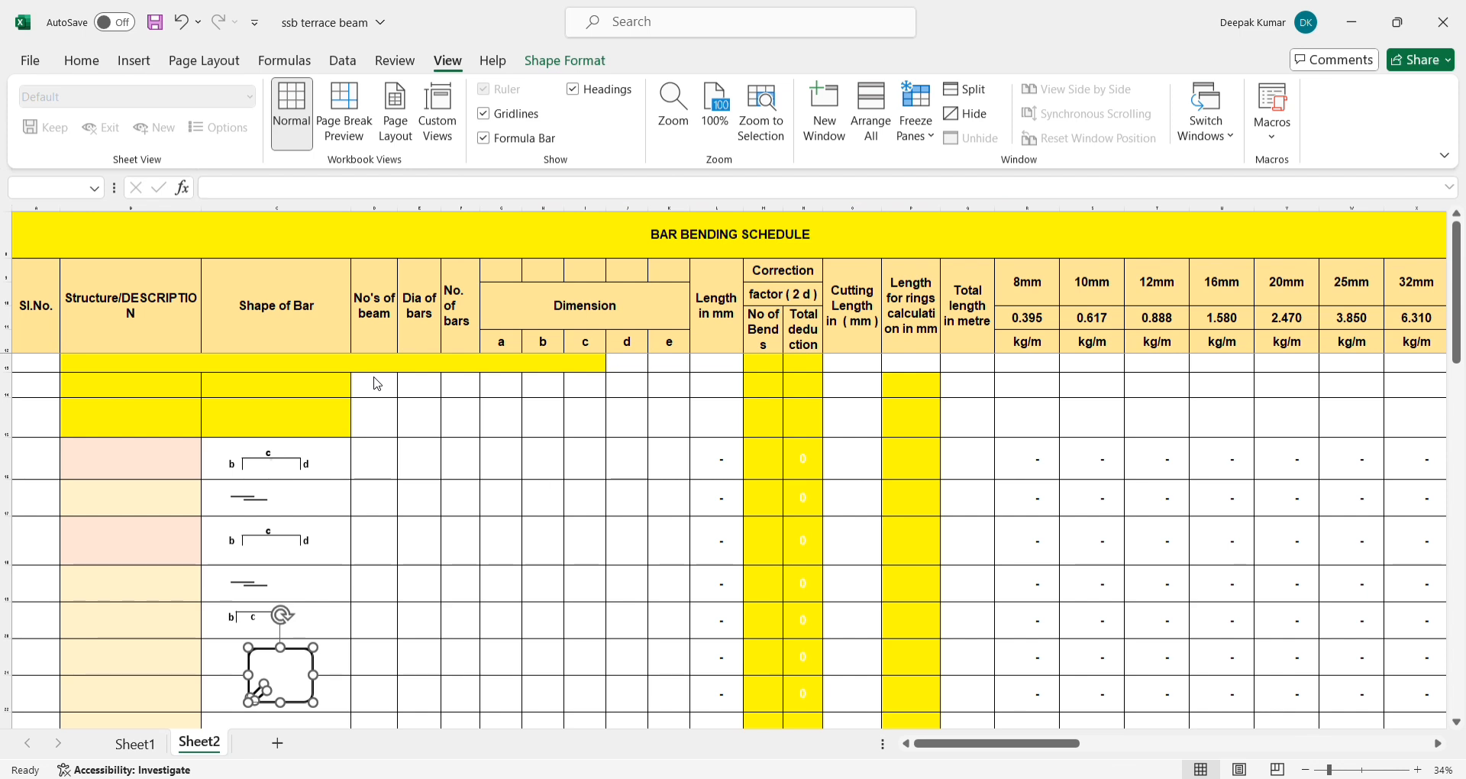
{"action": "key", "text": "ctrl+g"}
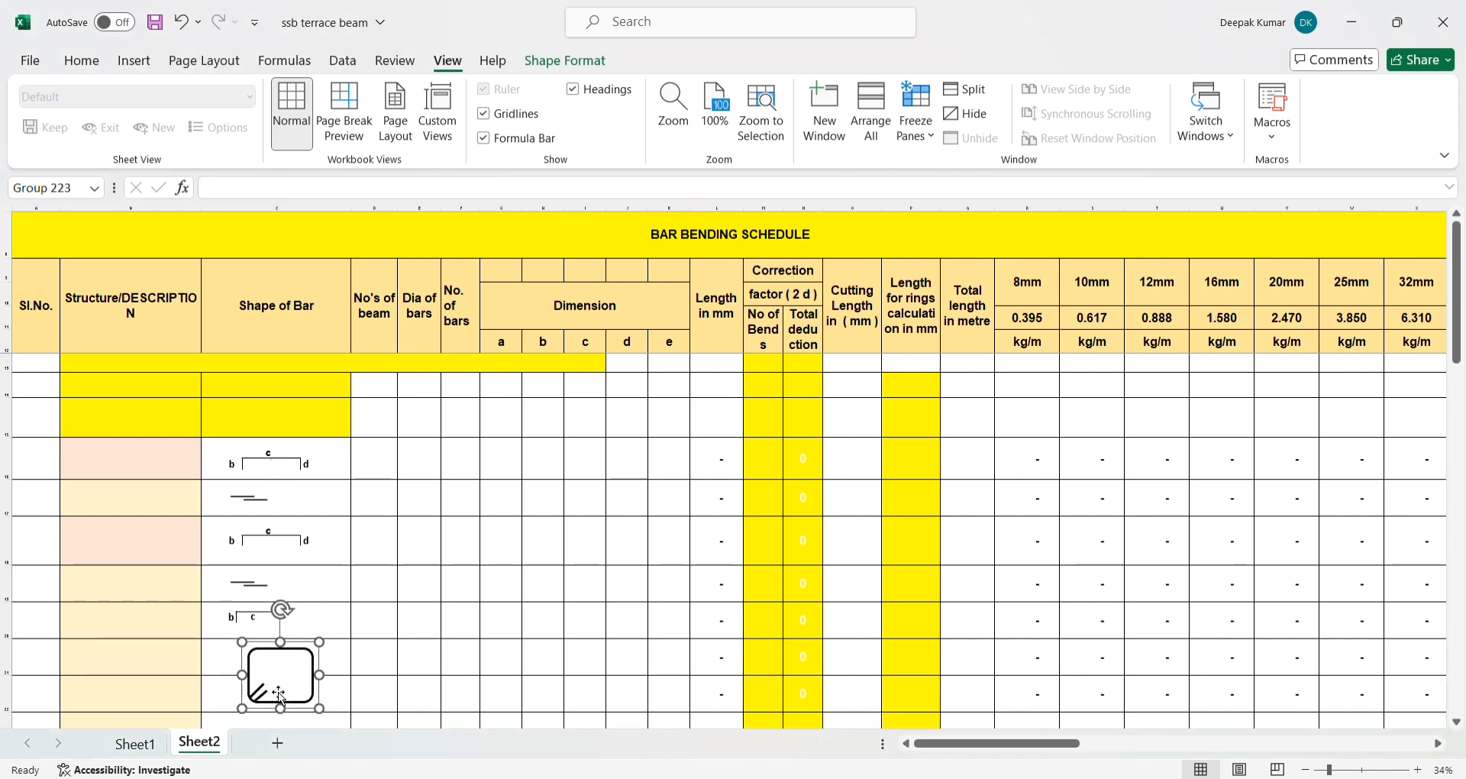
{"action": "left_click_drag", "start_coordinate": [290, 682], "coordinate": [331, 490]}
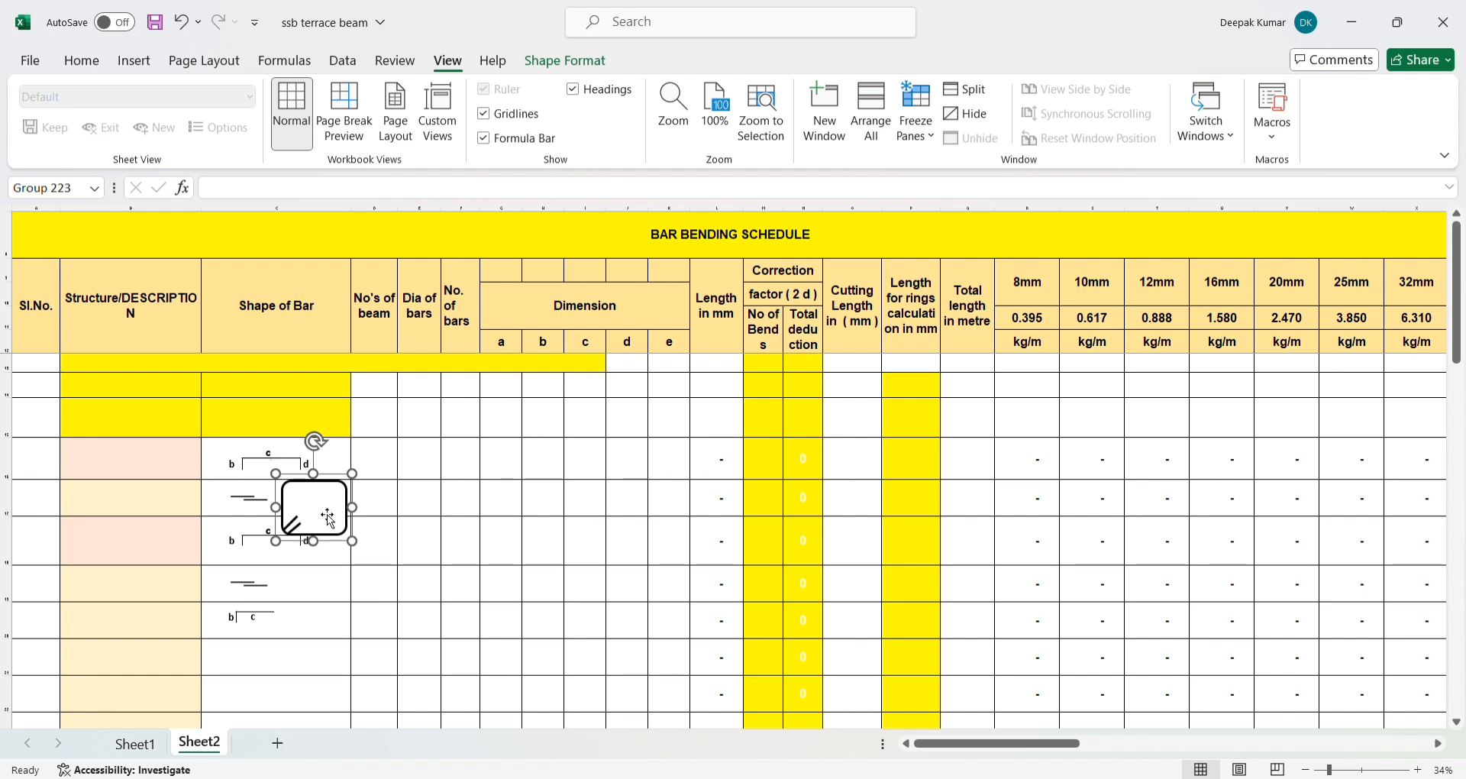
- Examine the dimension headings a to e against the sides of the bar shapes
{"action": "left_click", "coordinate": [501, 341]}
{"action": "left_click", "coordinate": [543, 342]}
{"action": "left_click", "coordinate": [577, 348]}
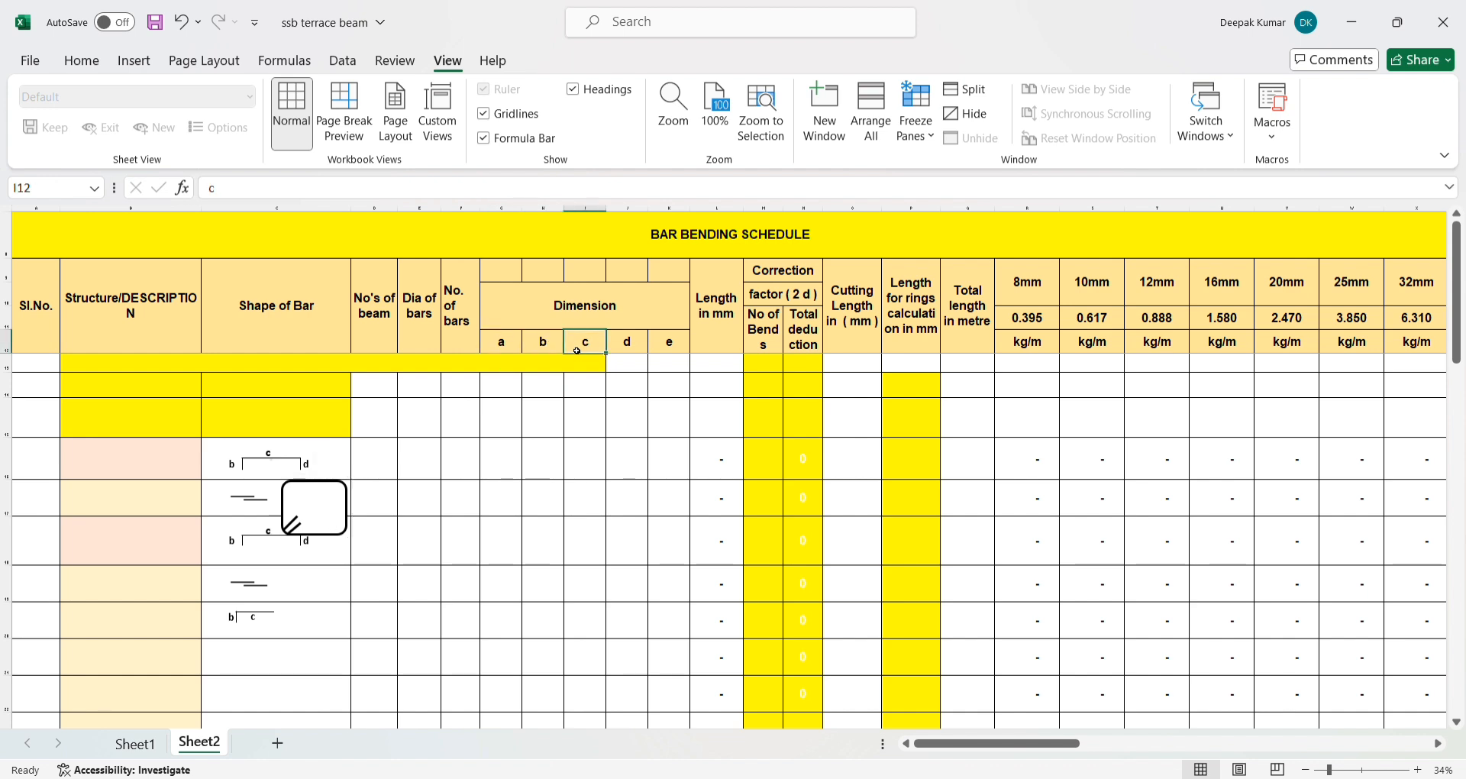
{"action": "left_click", "coordinate": [633, 345]}
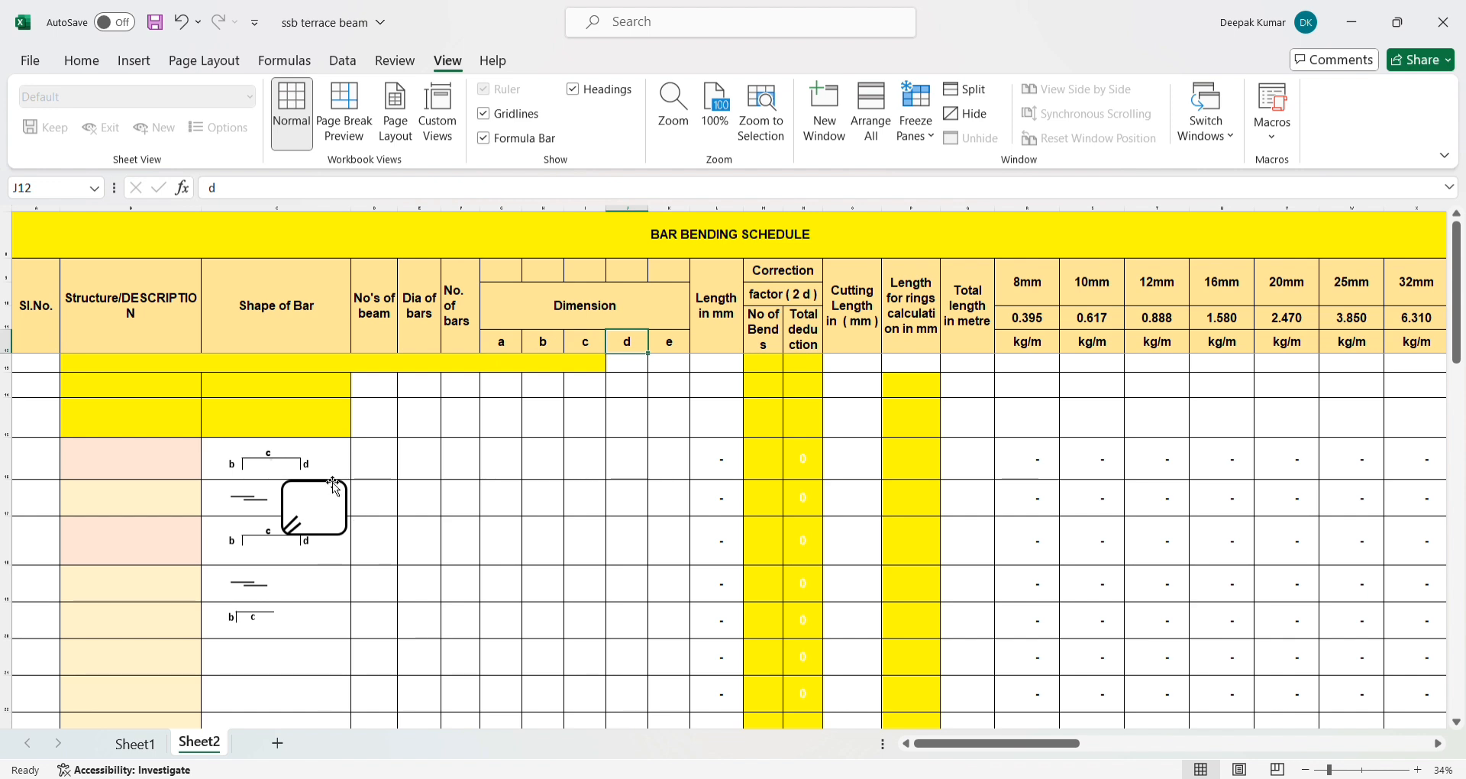
{"action": "left_click", "coordinate": [502, 343]}
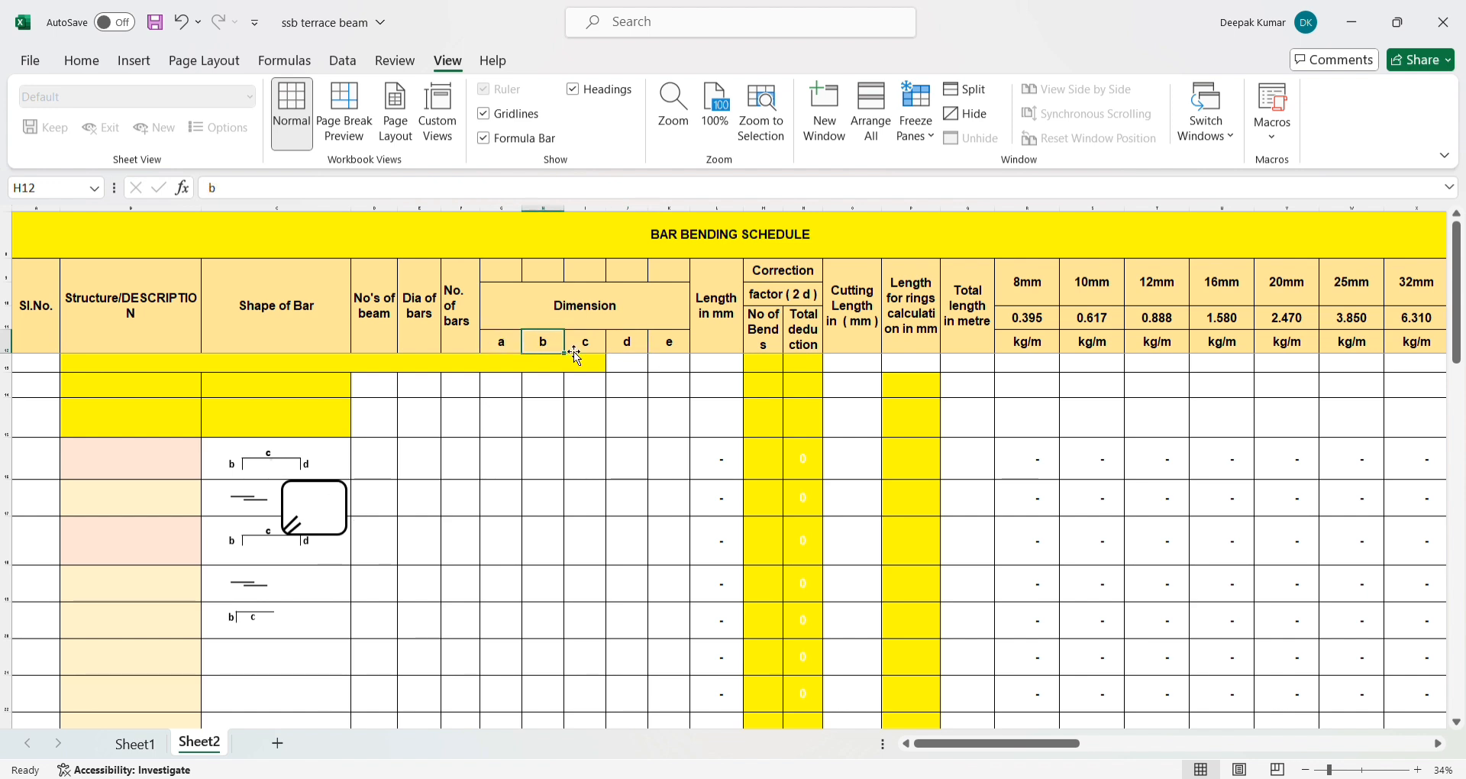
{"action": "left_click", "coordinate": [538, 345]}
{"action": "left_click", "coordinate": [568, 355]}
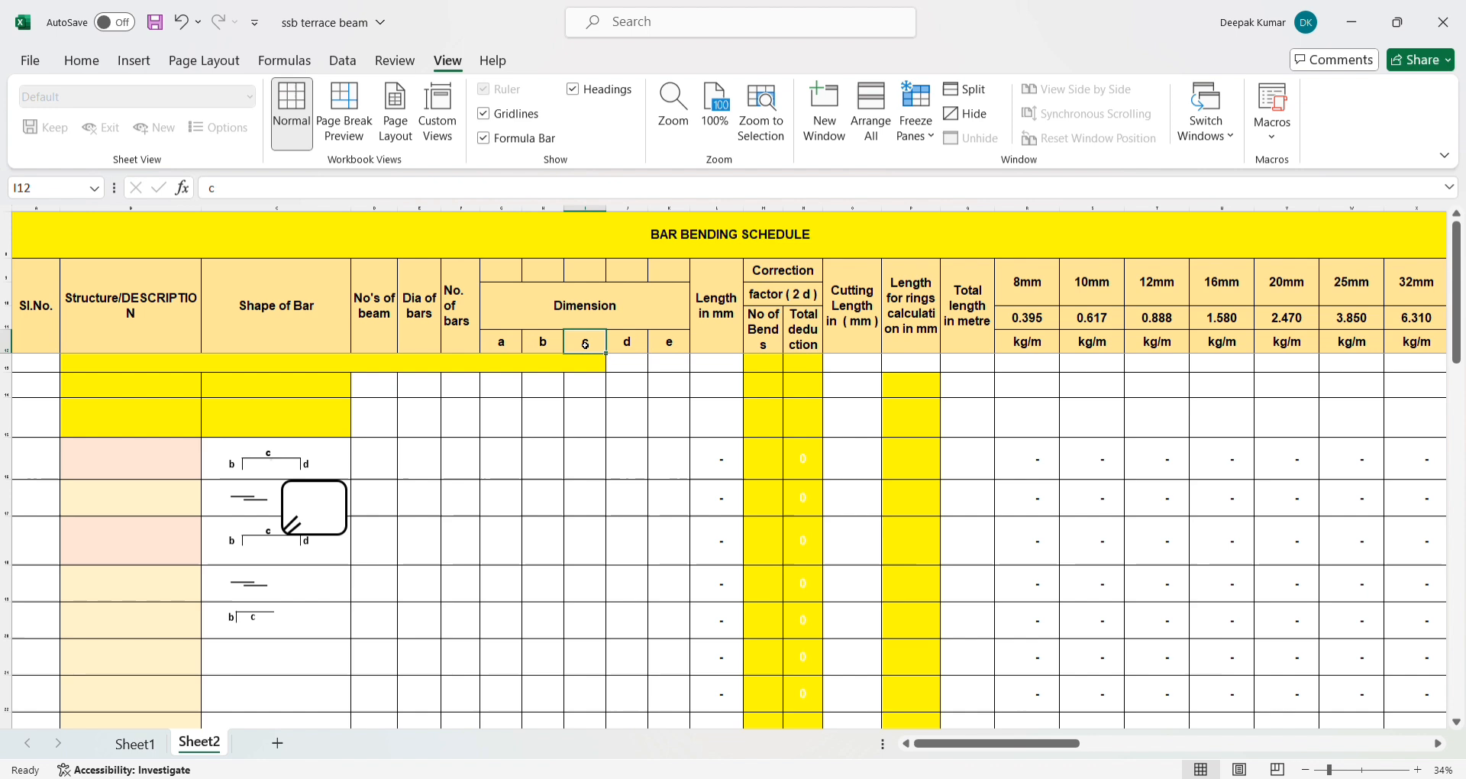
{"action": "left_click", "coordinate": [627, 351]}
{"action": "left_click", "coordinate": [664, 348]}
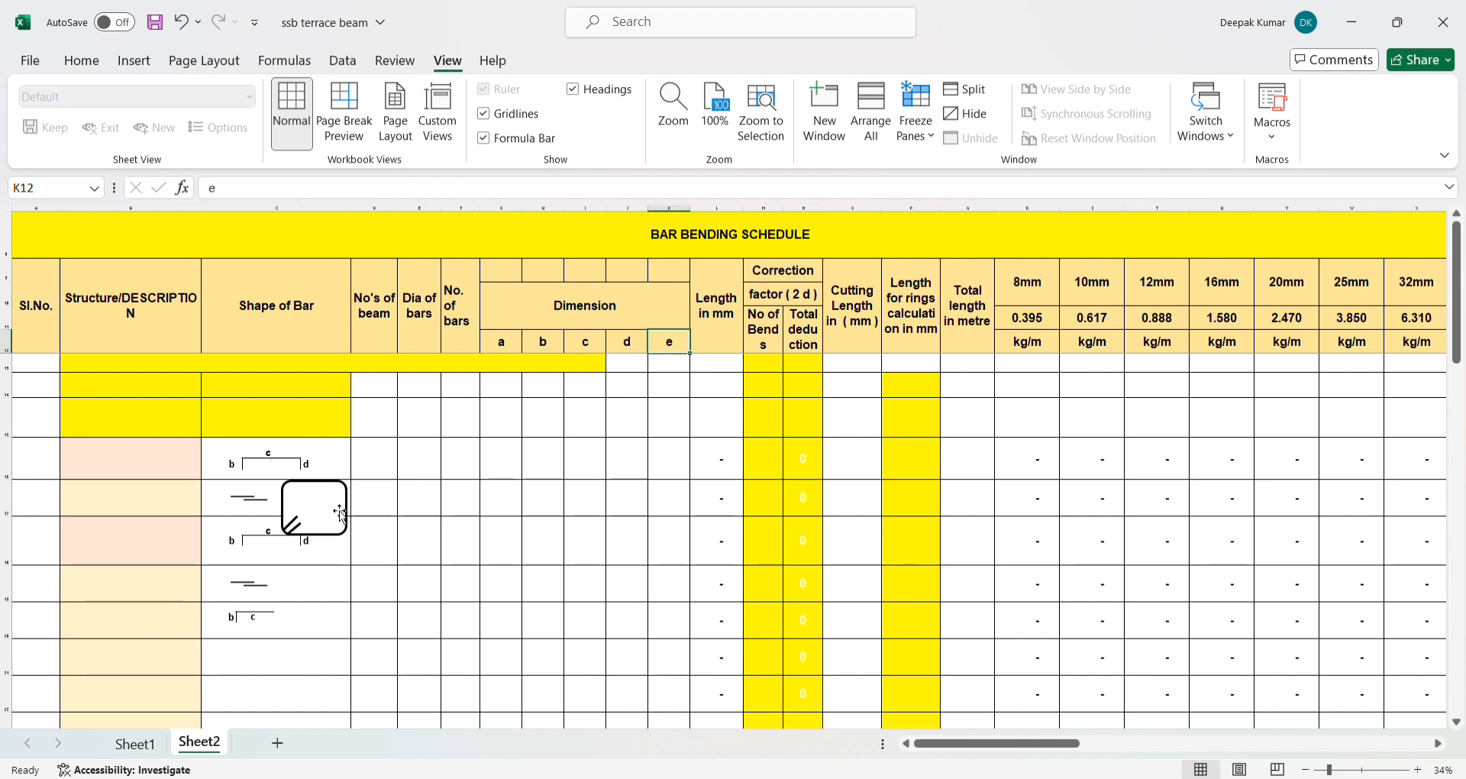
- Enter the beam size 450X800 in description cell B15
{"action": "left_click", "coordinate": [98, 428]}
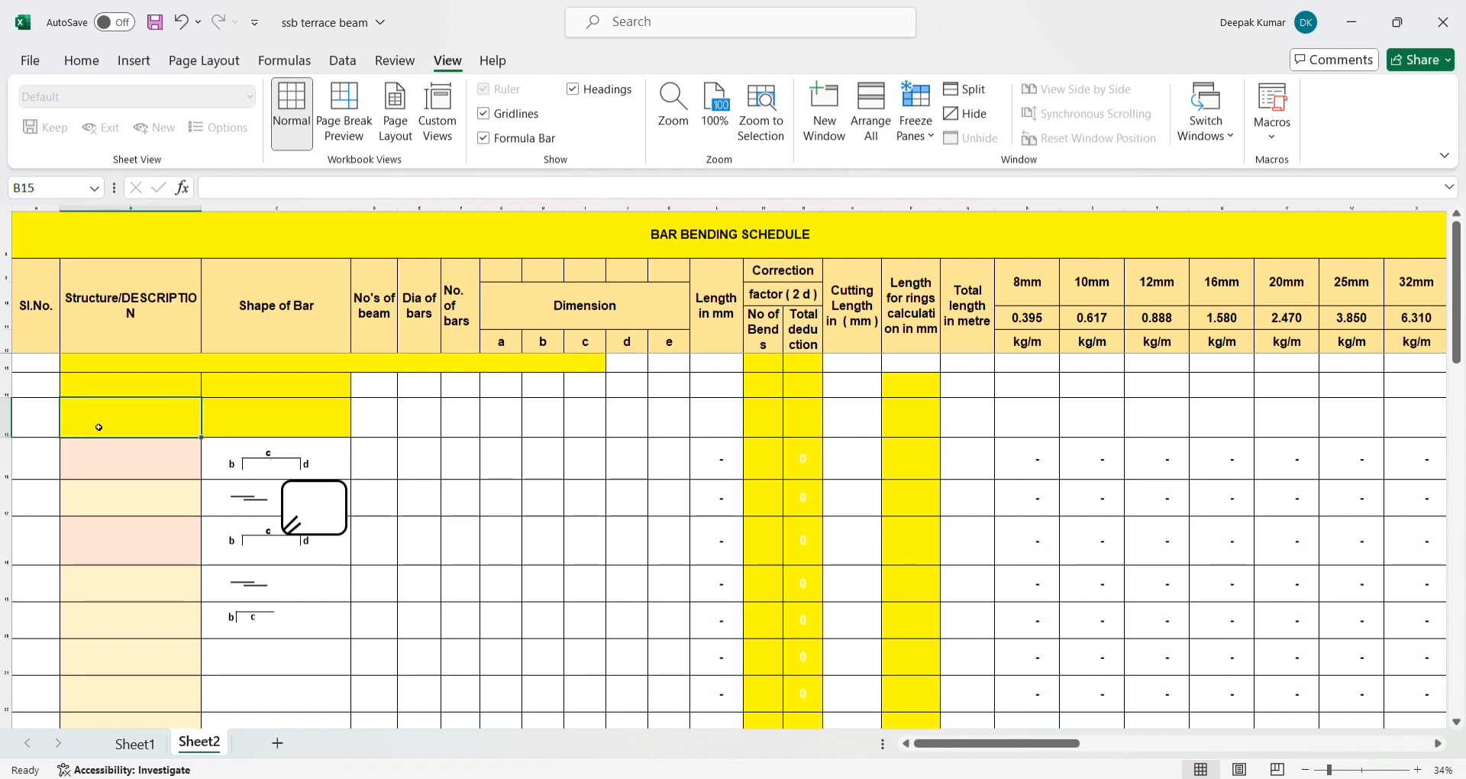
{"action": "type", "text": "45"}
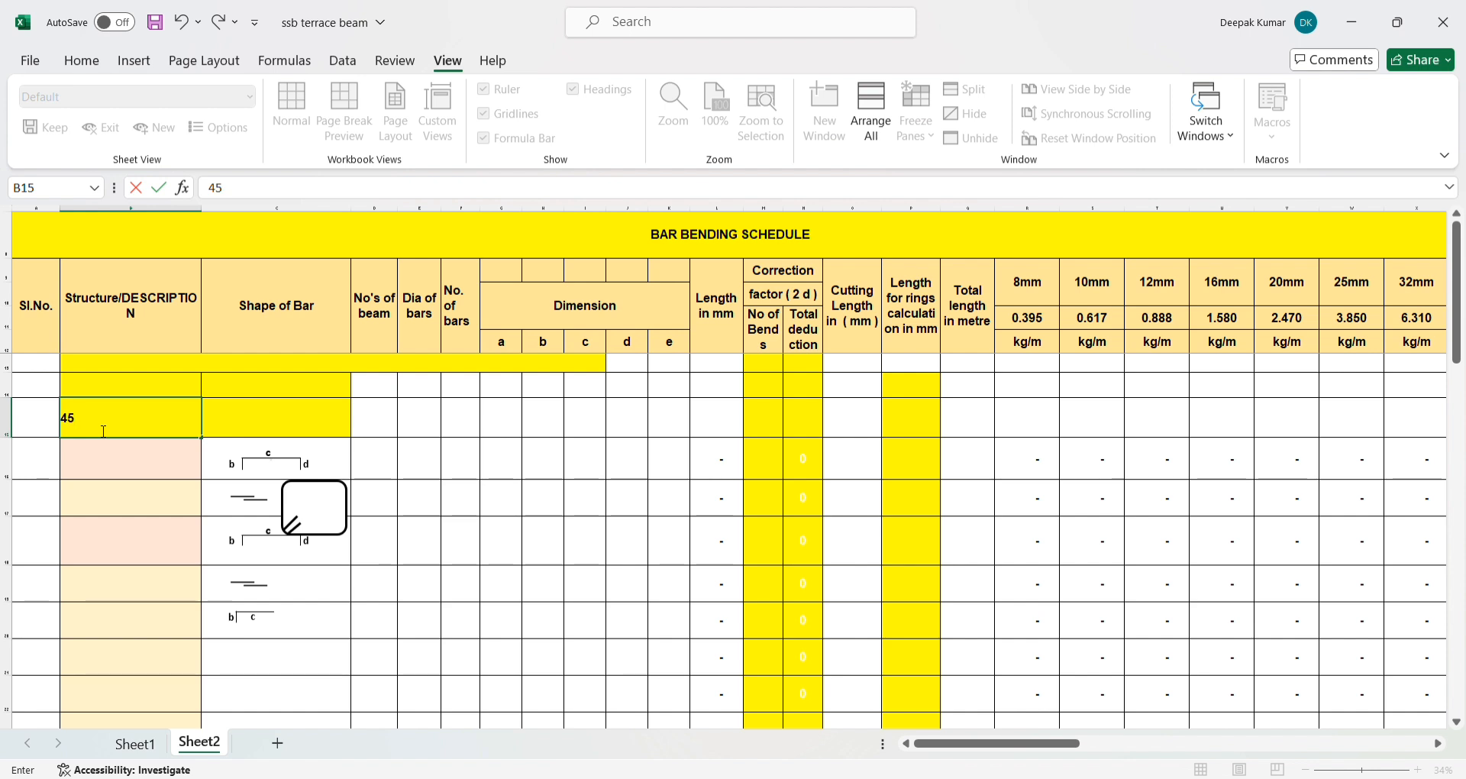
{"action": "type", "text": "0X800"}
{"action": "key", "text": "Return"}
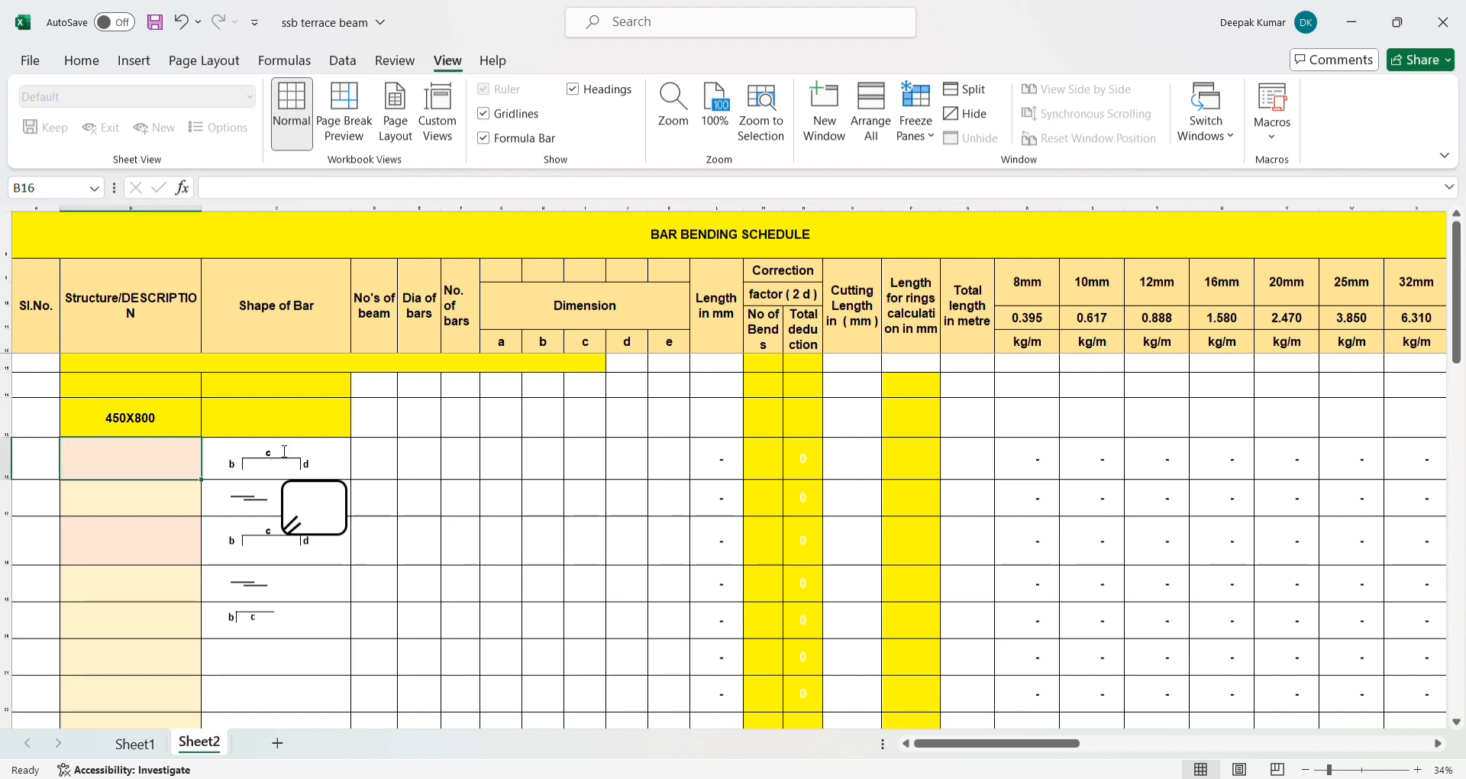
- Enter 1 as the number of beams in D16 and 8 as the bar diameter in E16
{"action": "left_click", "coordinate": [370, 462]}
{"action": "type", "text": "1"}
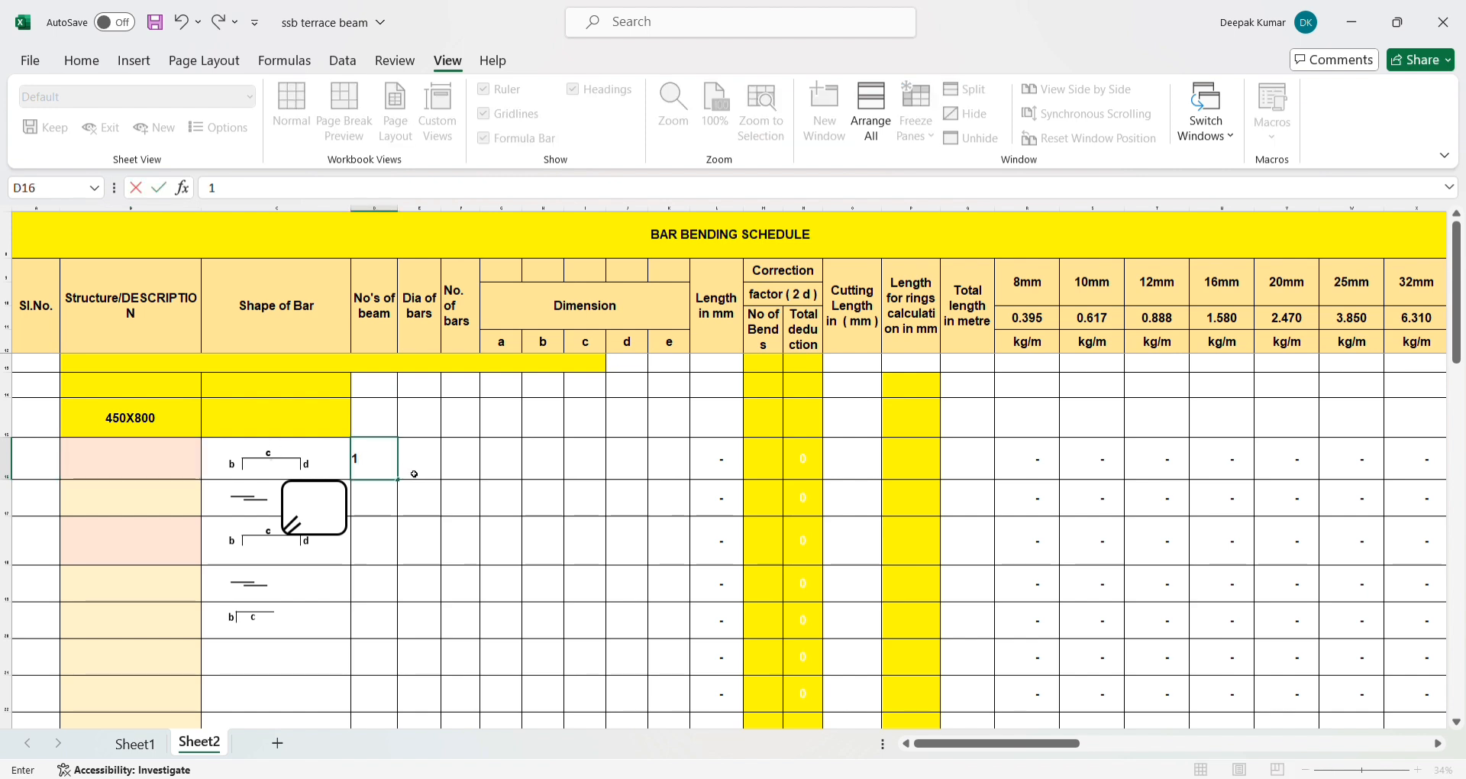
{"action": "left_click", "coordinate": [414, 473]}
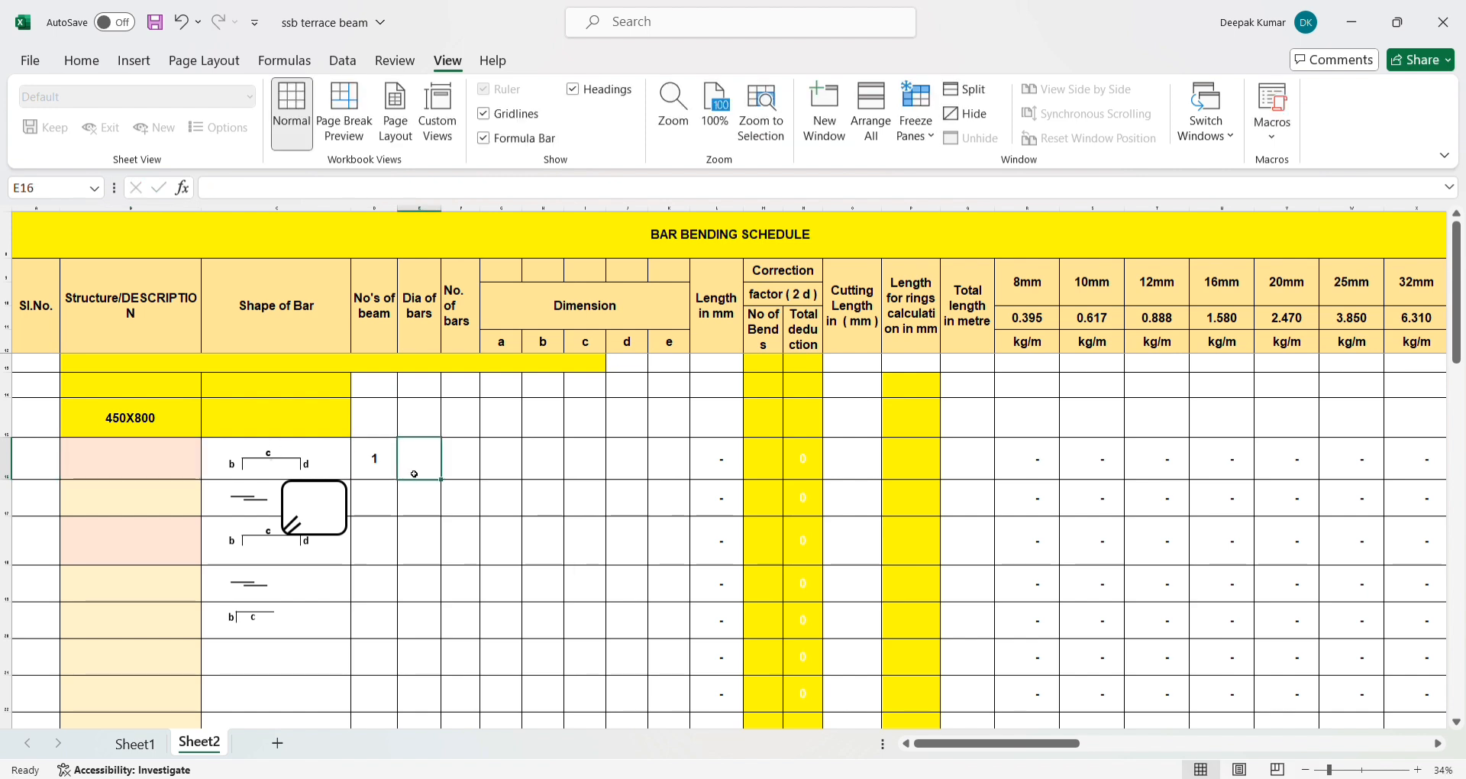
{"action": "type", "text": "8"}
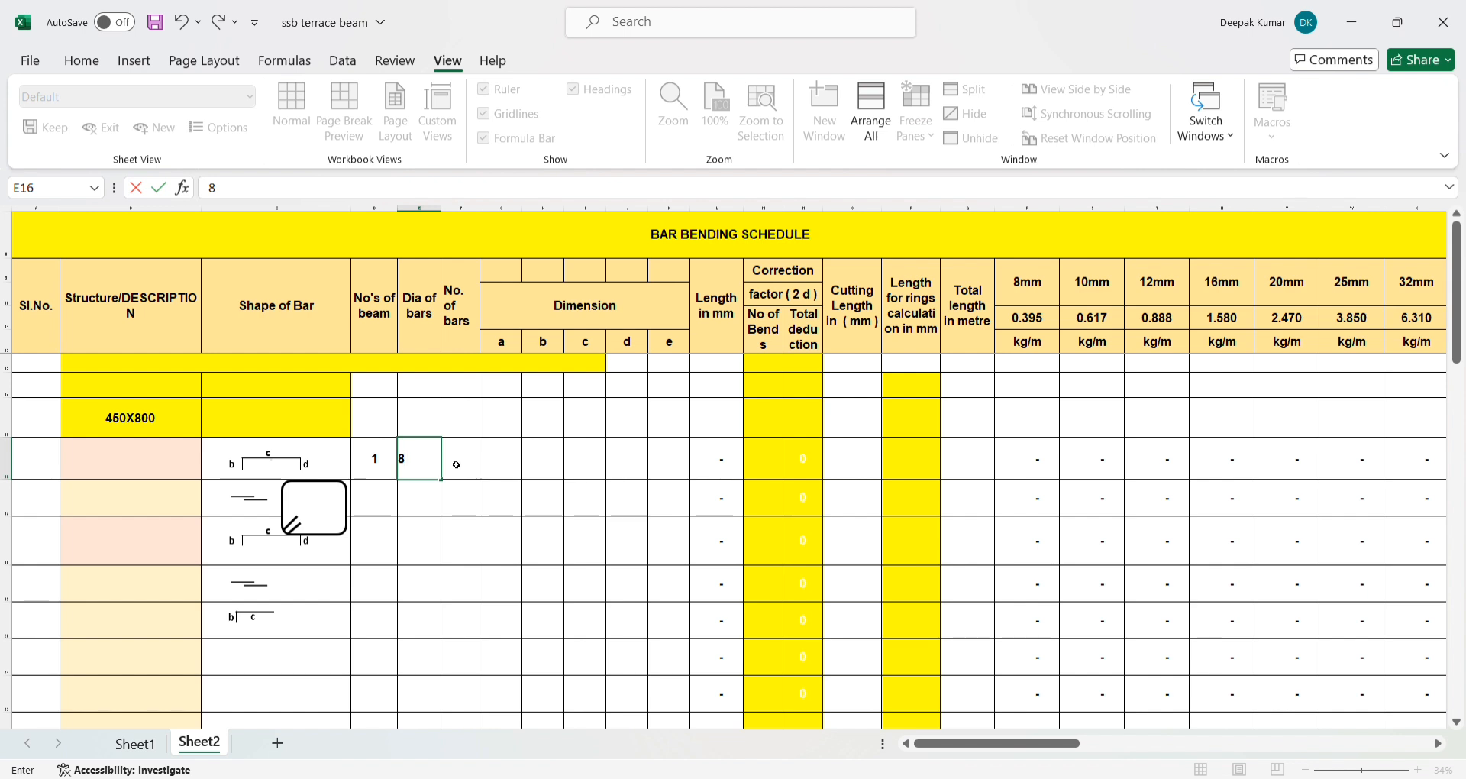
{"action": "left_click", "coordinate": [454, 464]}
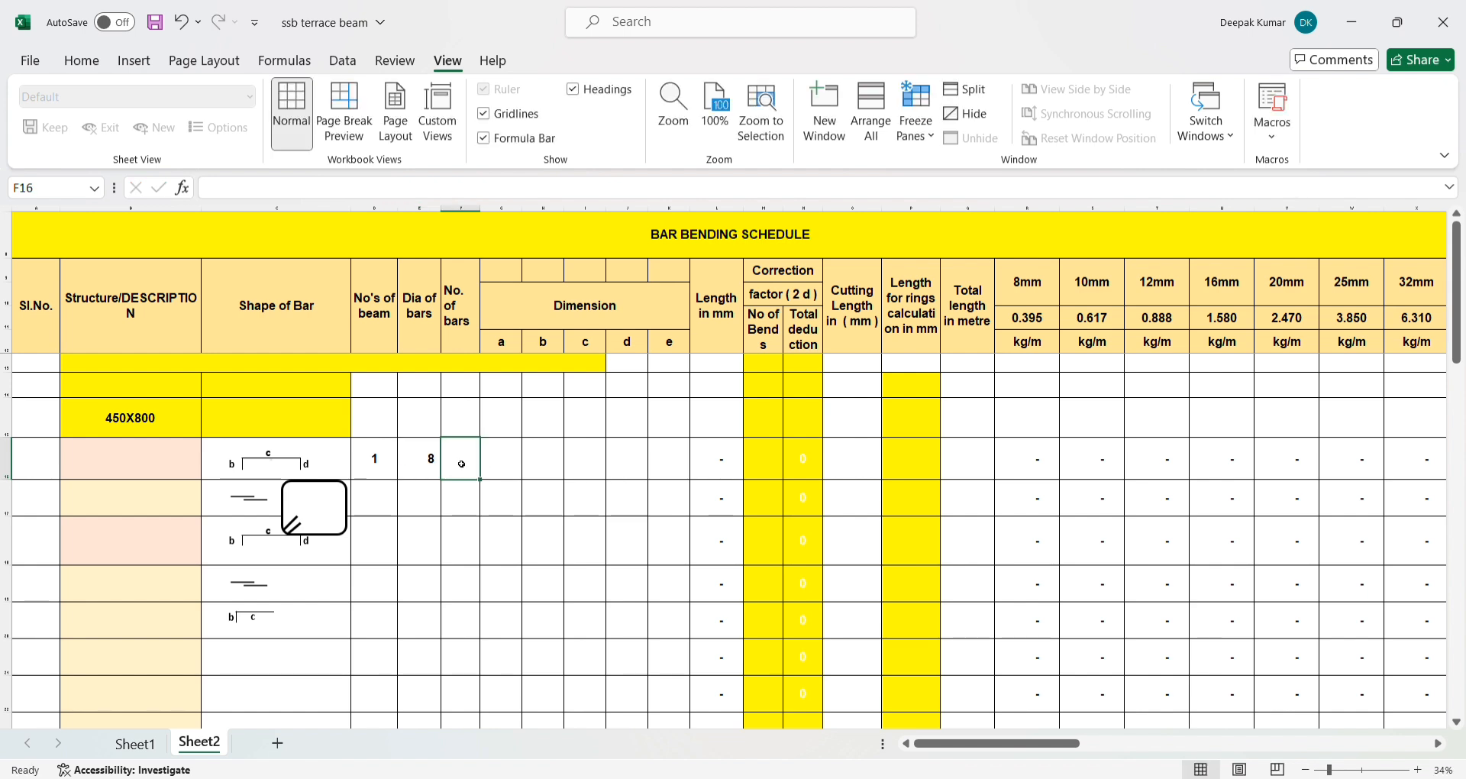
- Enter dimension a of the stirrup in G16 as =450-25-25, the beam width less the cover on both sides
{"action": "left_click", "coordinate": [502, 469]}
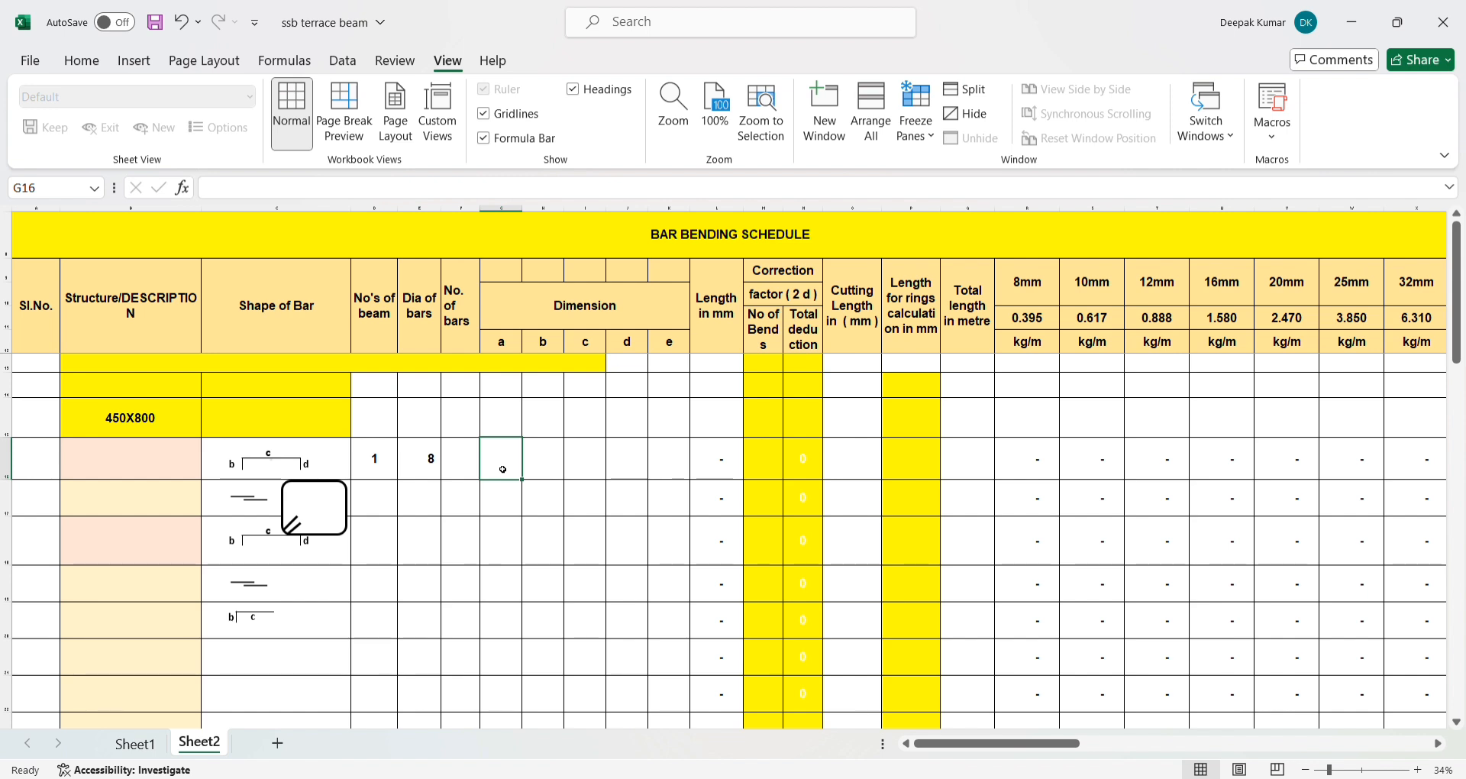
{"action": "type", "text": "=450-"}
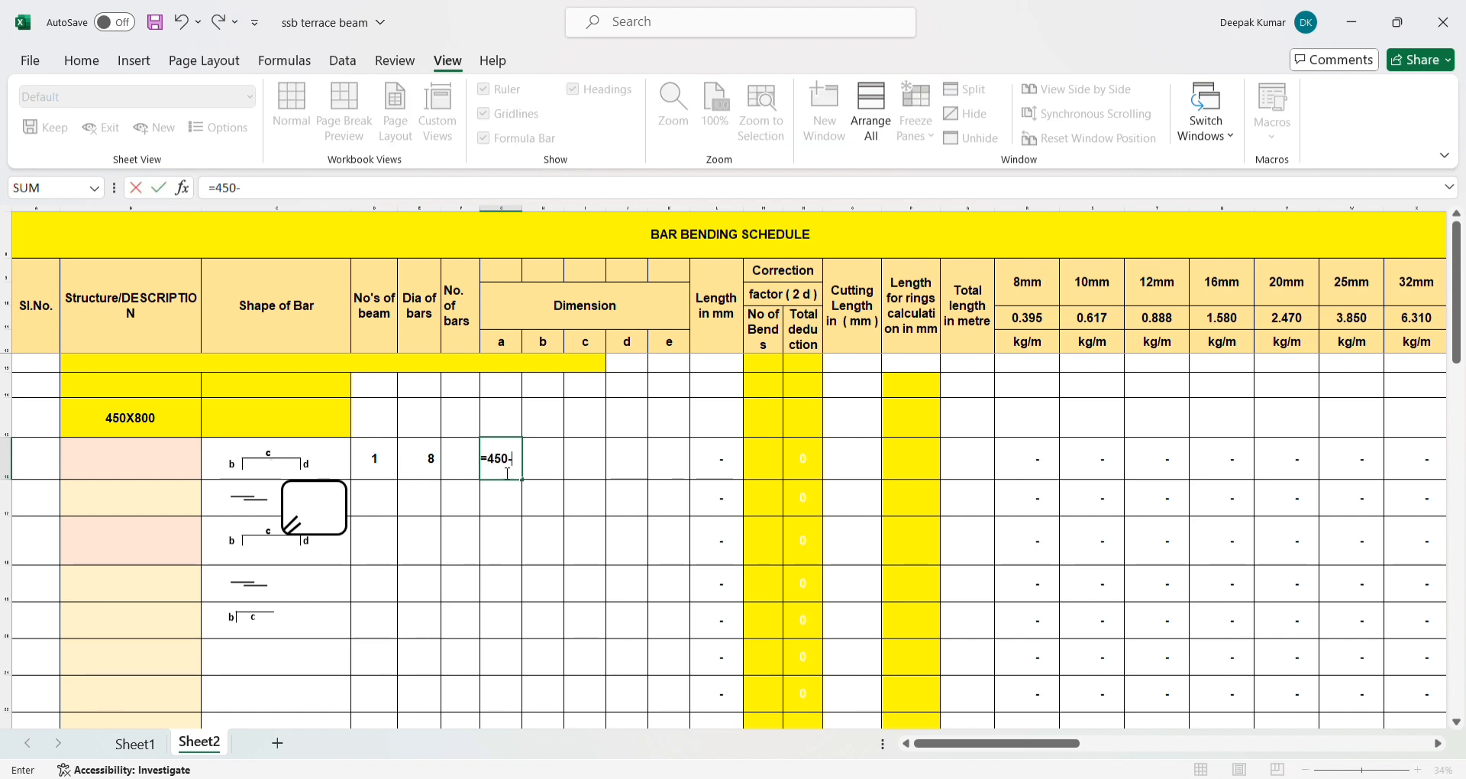
{"action": "type", "text": "25-25"}
{"action": "key", "text": "Return"}
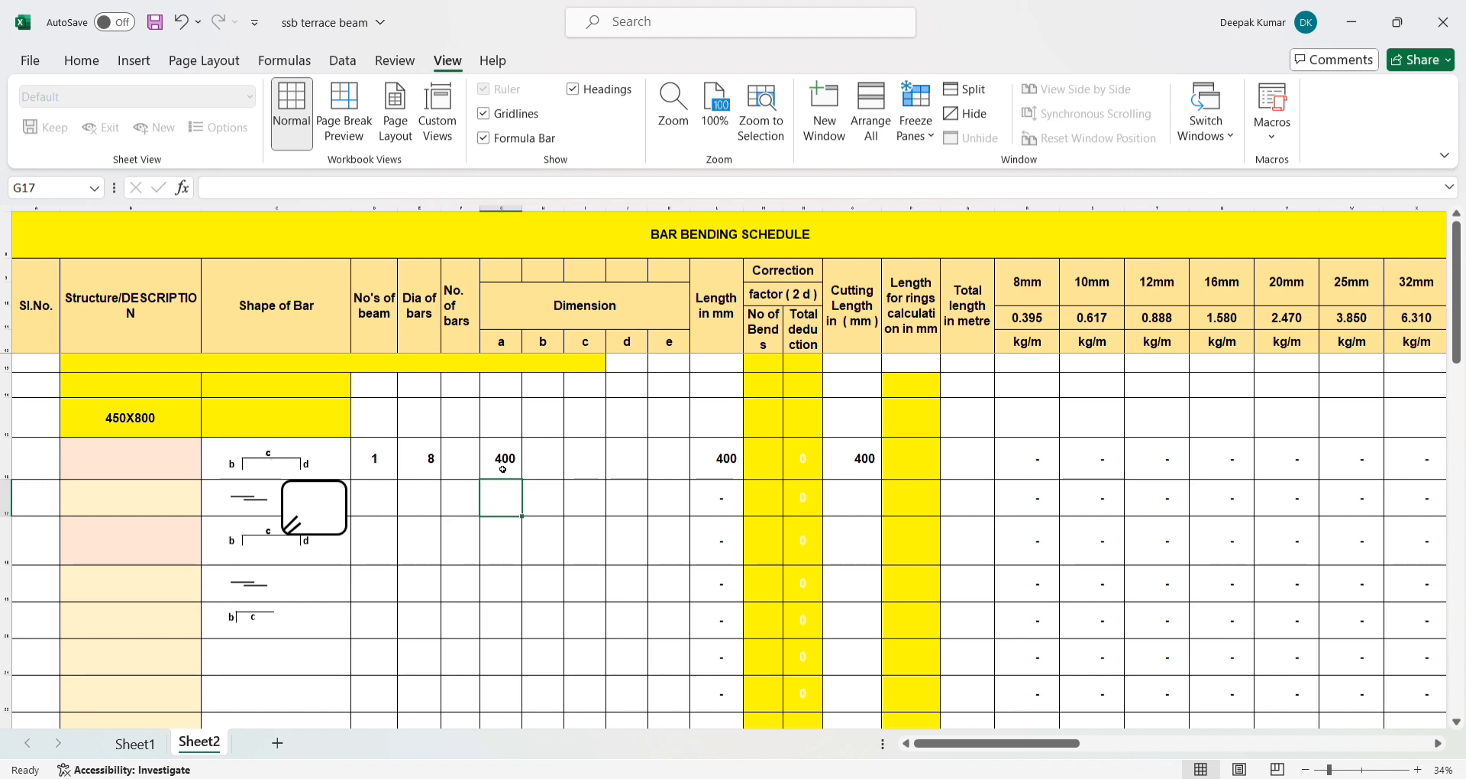
- Enter dimension b of the stirrup in H16 as =800-25-25, the beam depth less the cover on both sides
{"action": "left_click", "coordinate": [538, 465]}
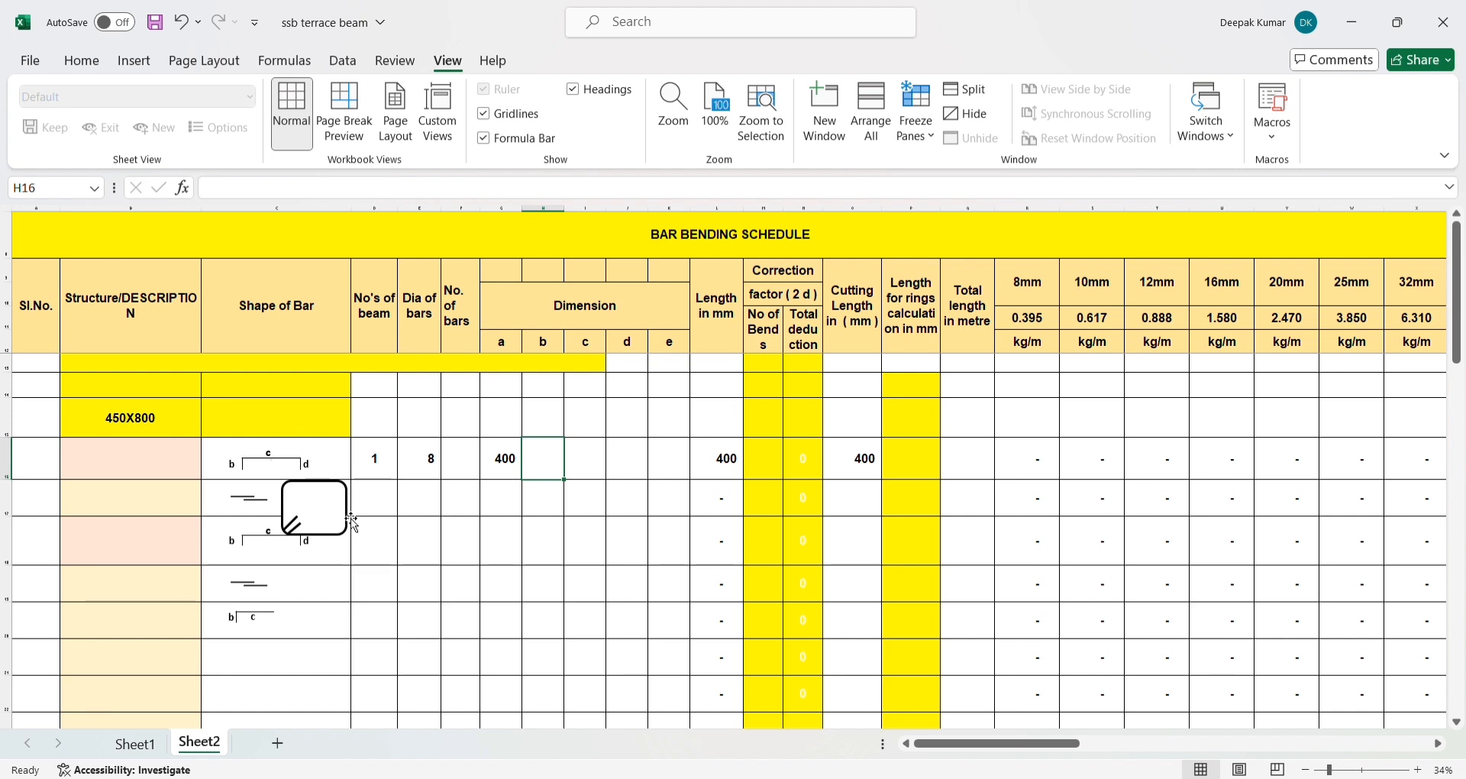
{"action": "type", "text": "="}
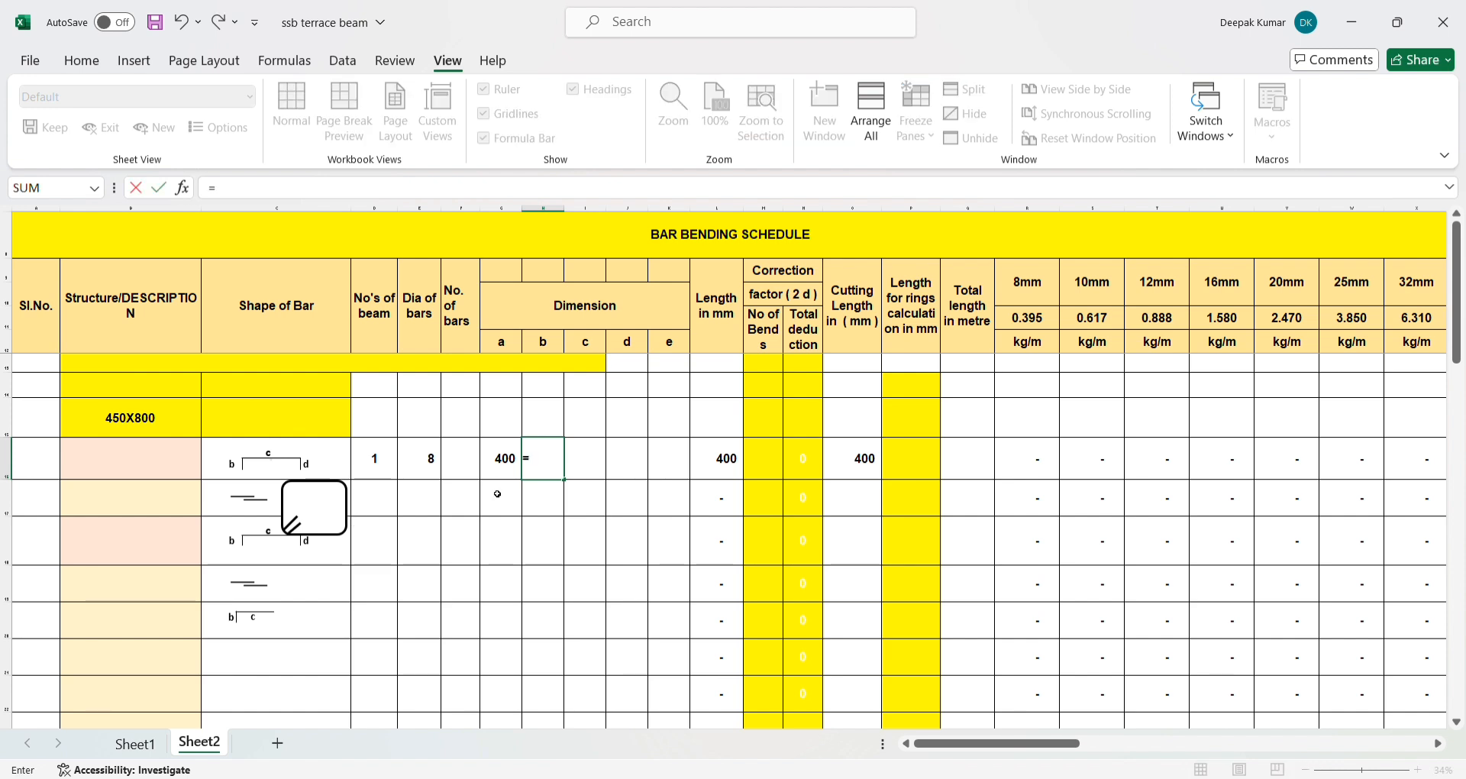
{"action": "type", "text": "800-25-25"}
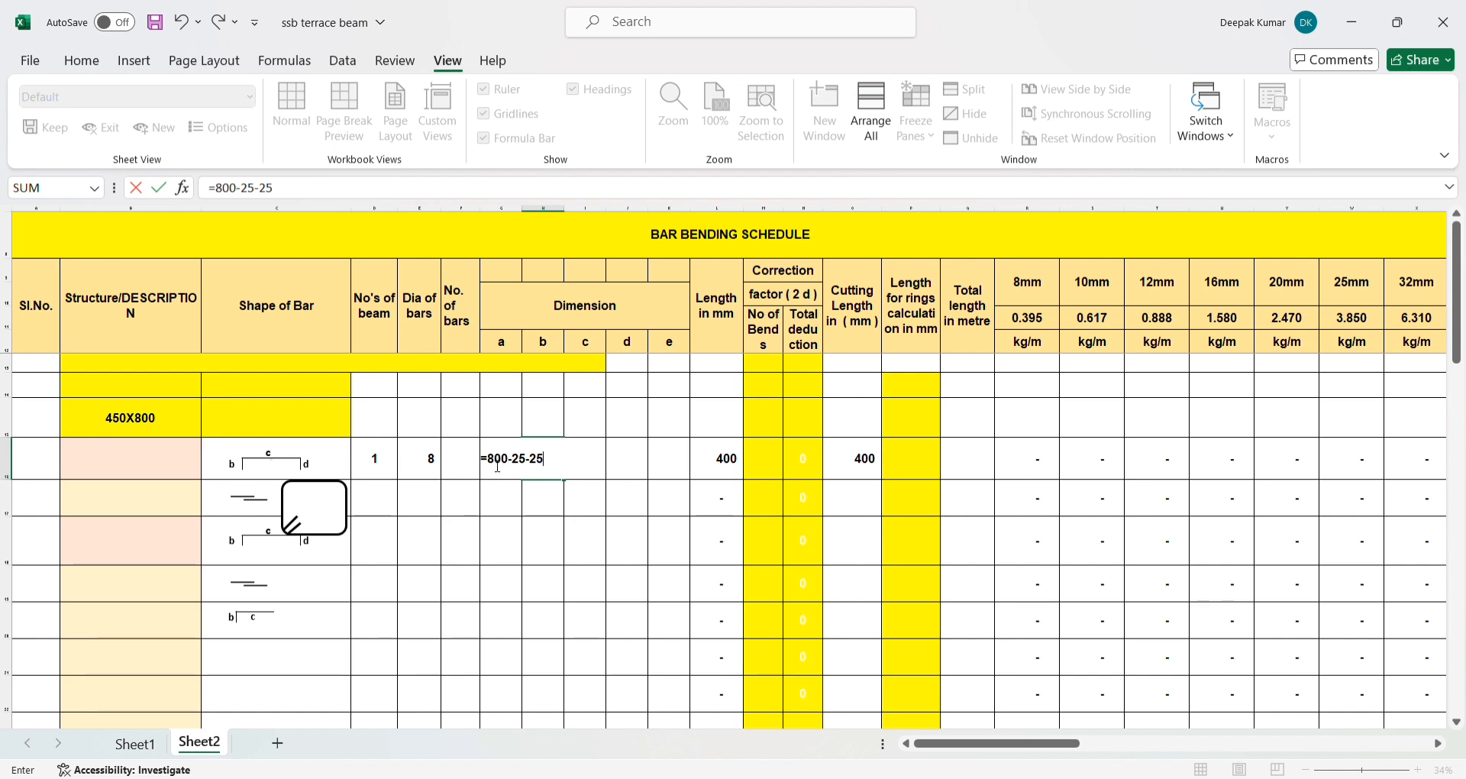
{"action": "key", "text": "Return"}
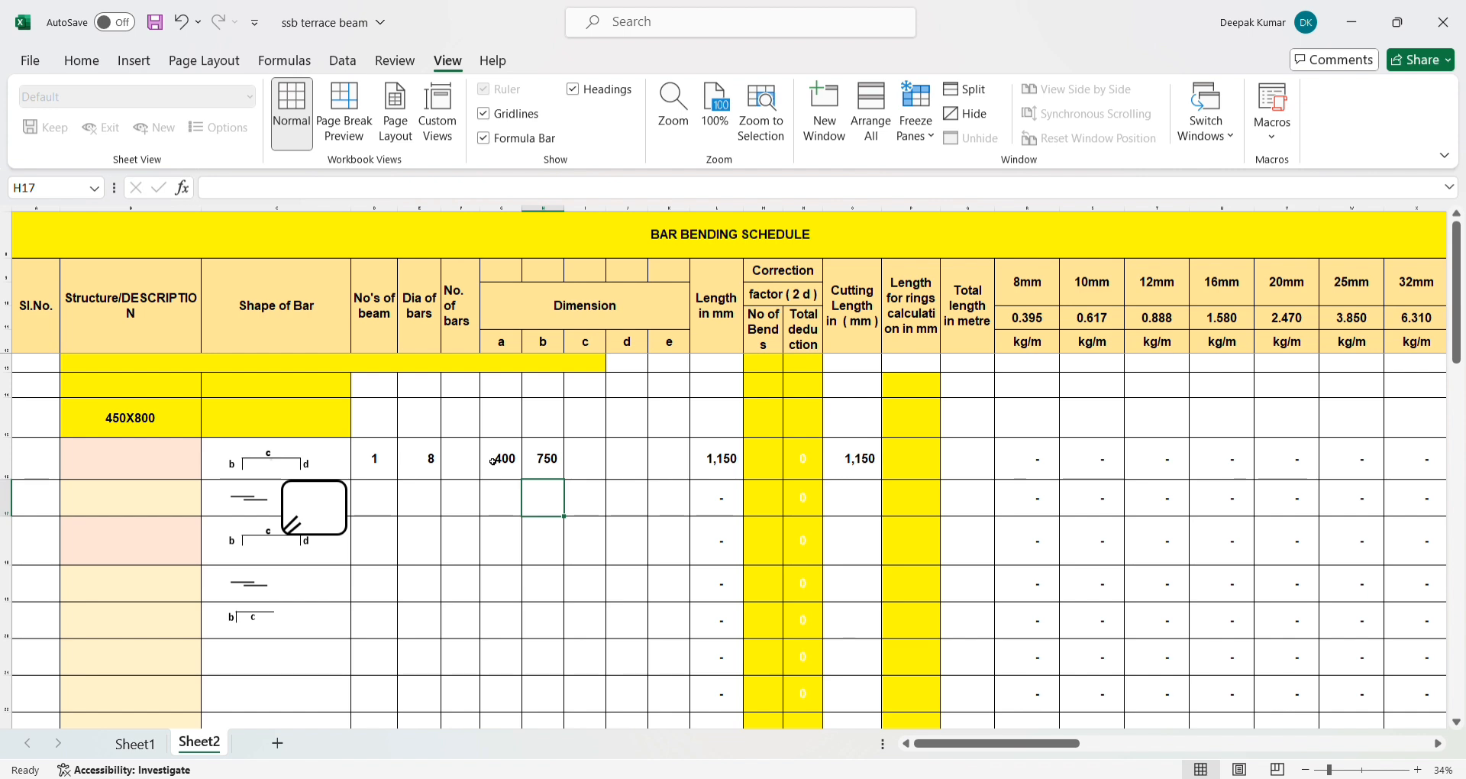
- Demonstrate the need for the equals sign by removing it from the H16 formula and restoring it as =800-25-25
{"action": "left_click", "coordinate": [540, 463]}
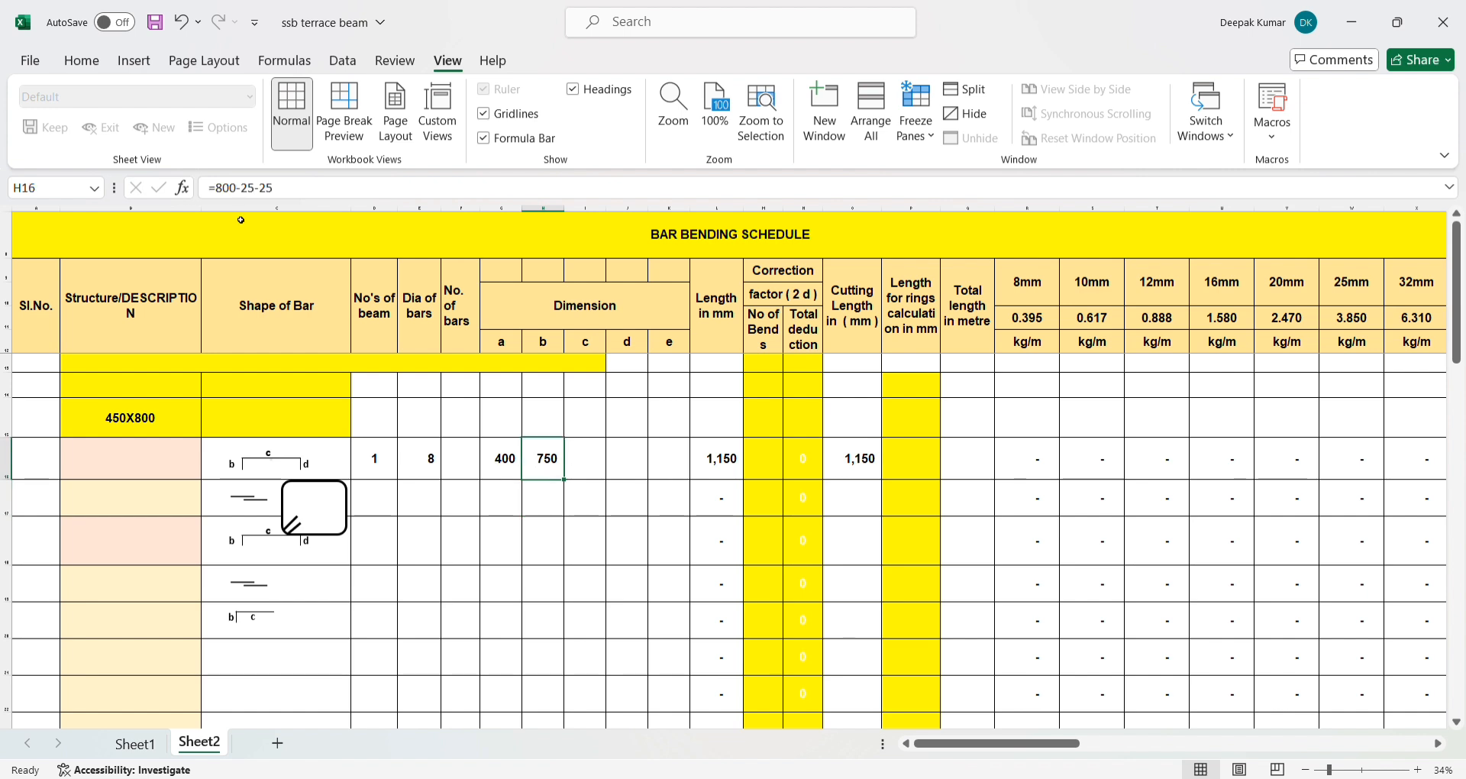
{"action": "left_click", "coordinate": [223, 189]}
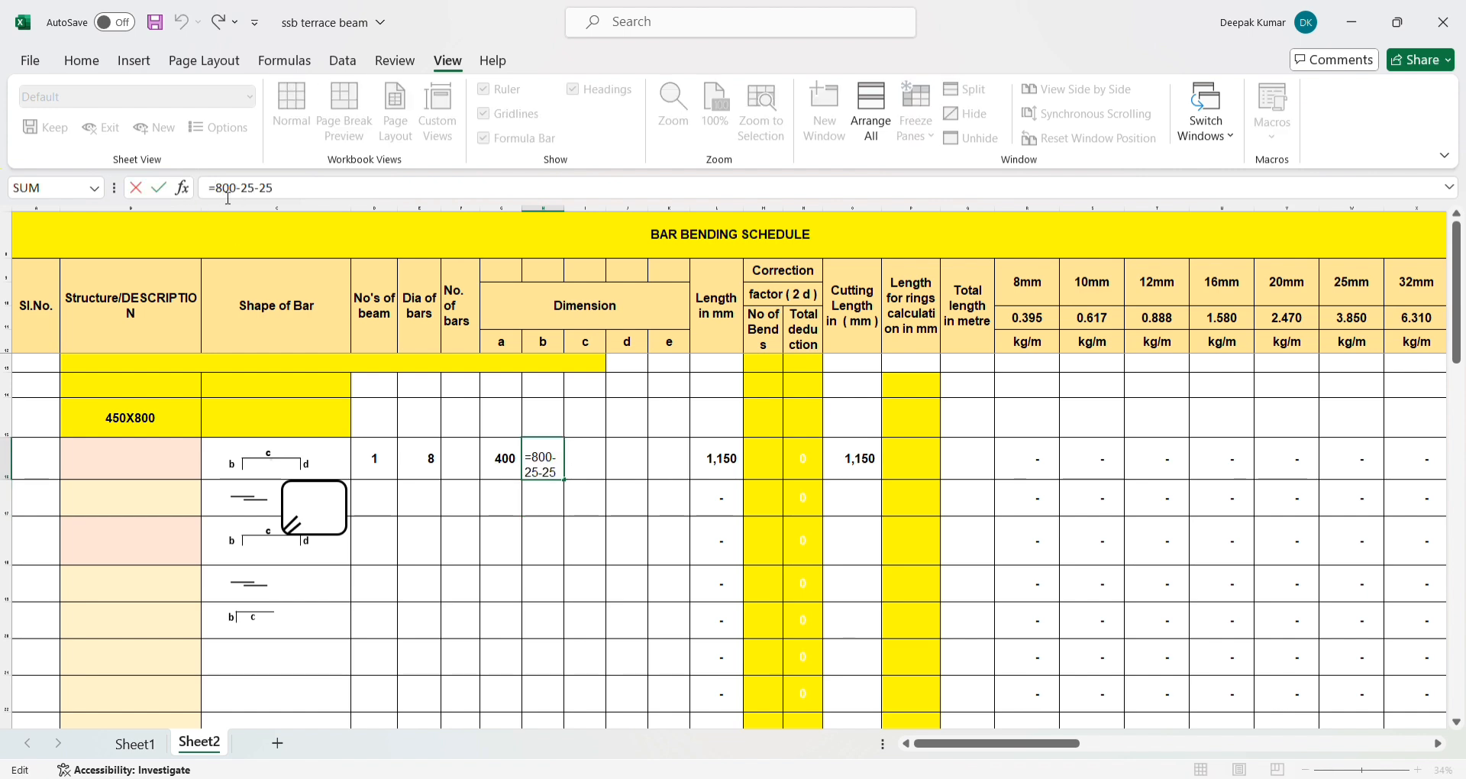
{"action": "key", "text": "BackSpace"}
{"action": "key", "text": "Return"}
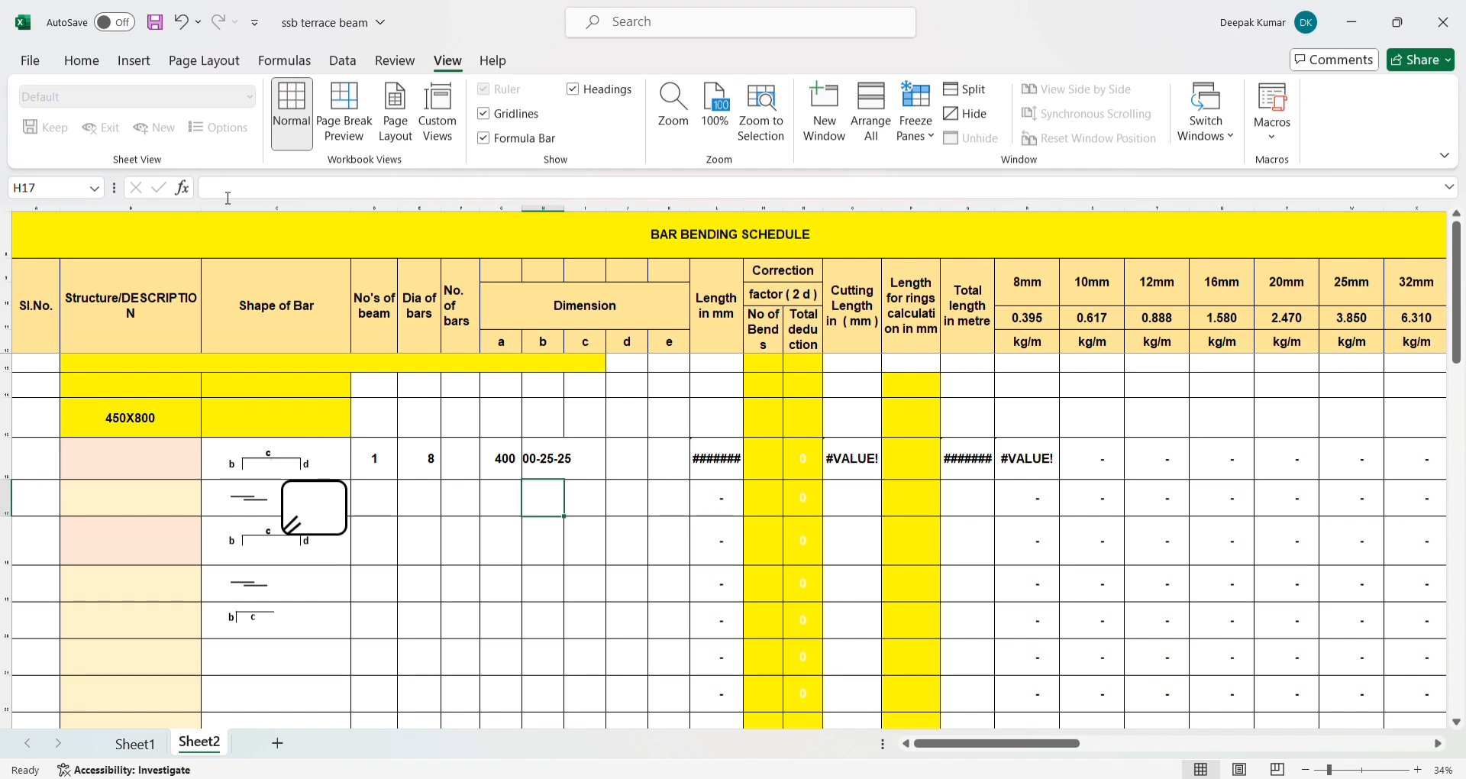
{"action": "left_click", "coordinate": [540, 455]}
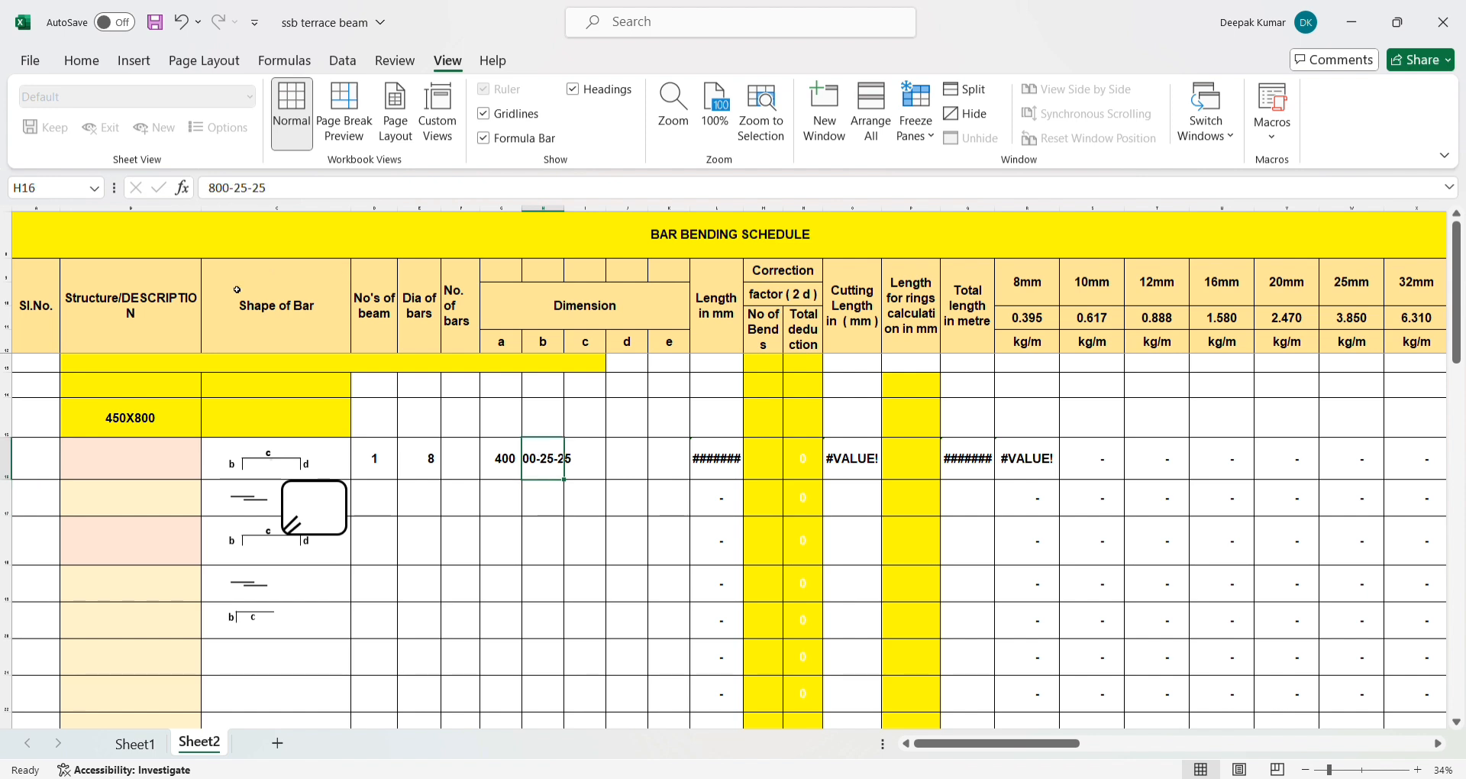
{"action": "left_click", "coordinate": [214, 202]}
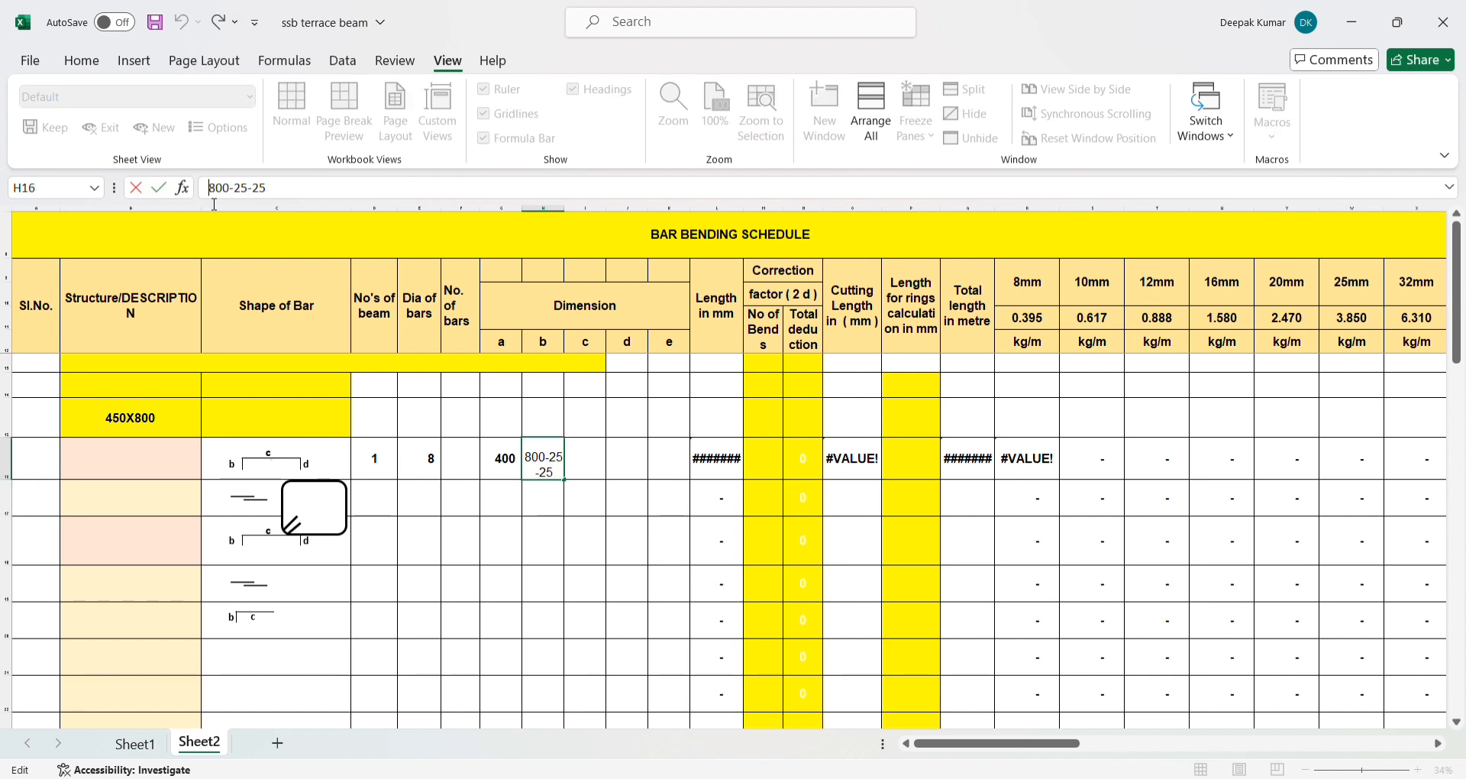
{"action": "type", "text": "="}
{"action": "key", "text": "Return"}
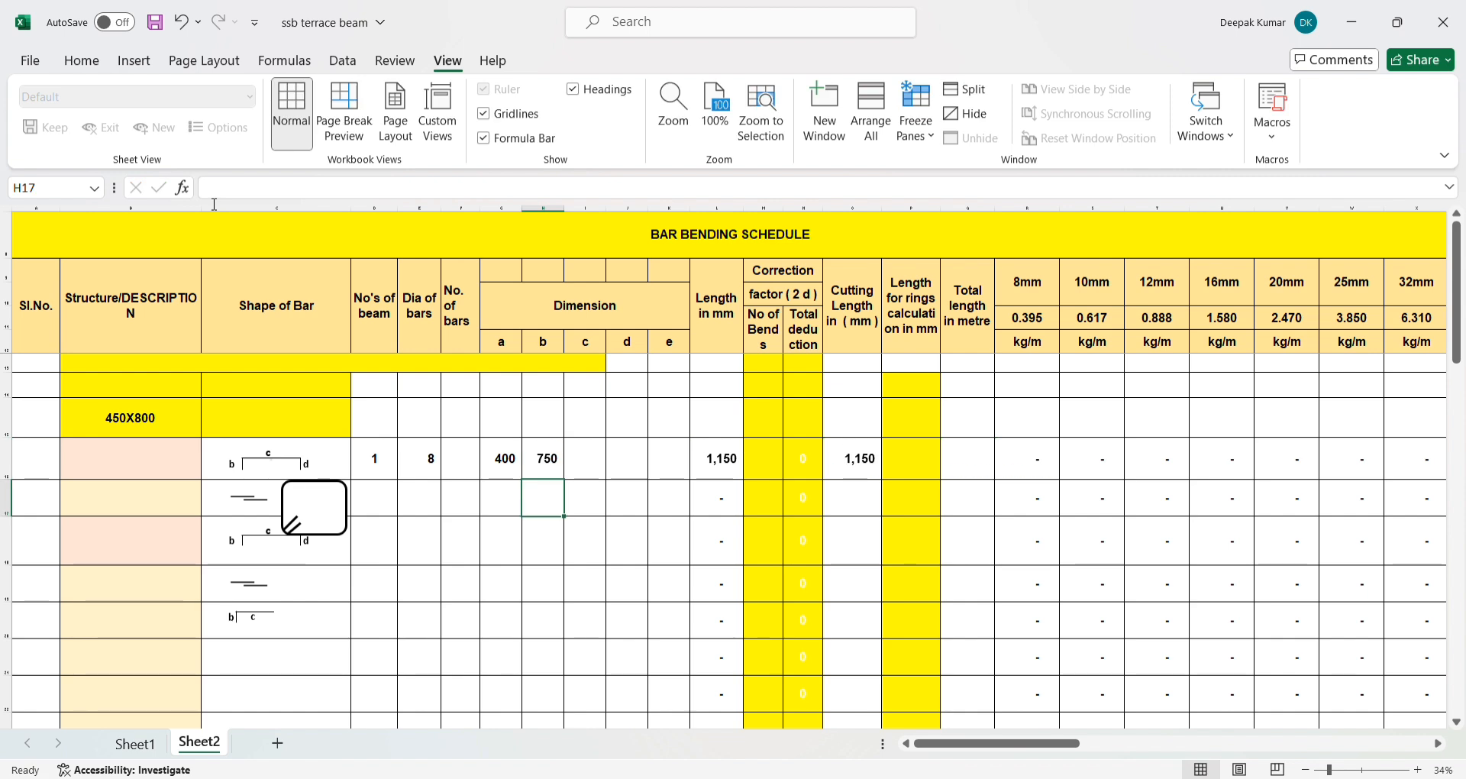
- Copy the dimension a formula from G16 into the dimension c cell I16
{"action": "left_click", "coordinate": [602, 439]}
{"action": "left_click", "coordinate": [501, 464]}
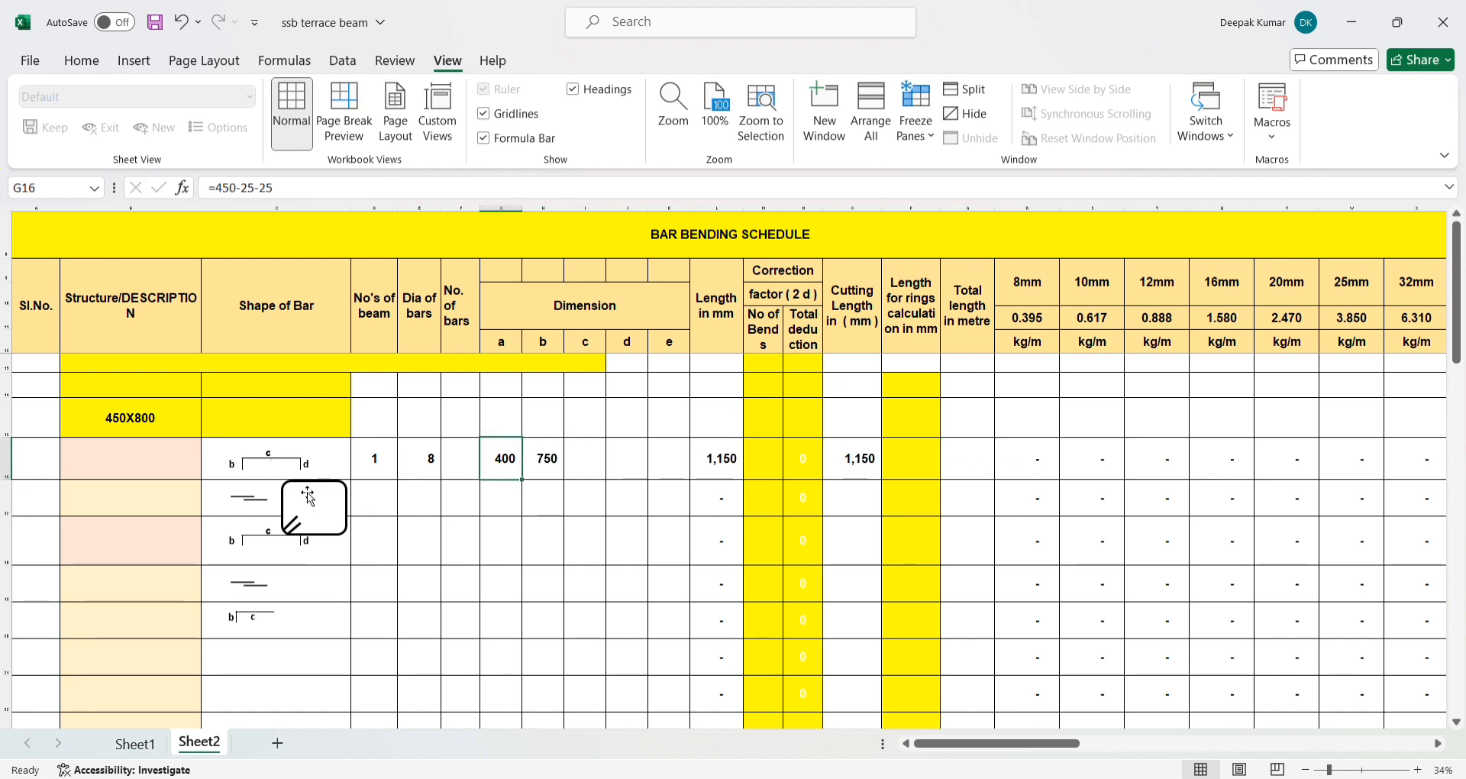
{"action": "key", "text": "ctrl+c"}
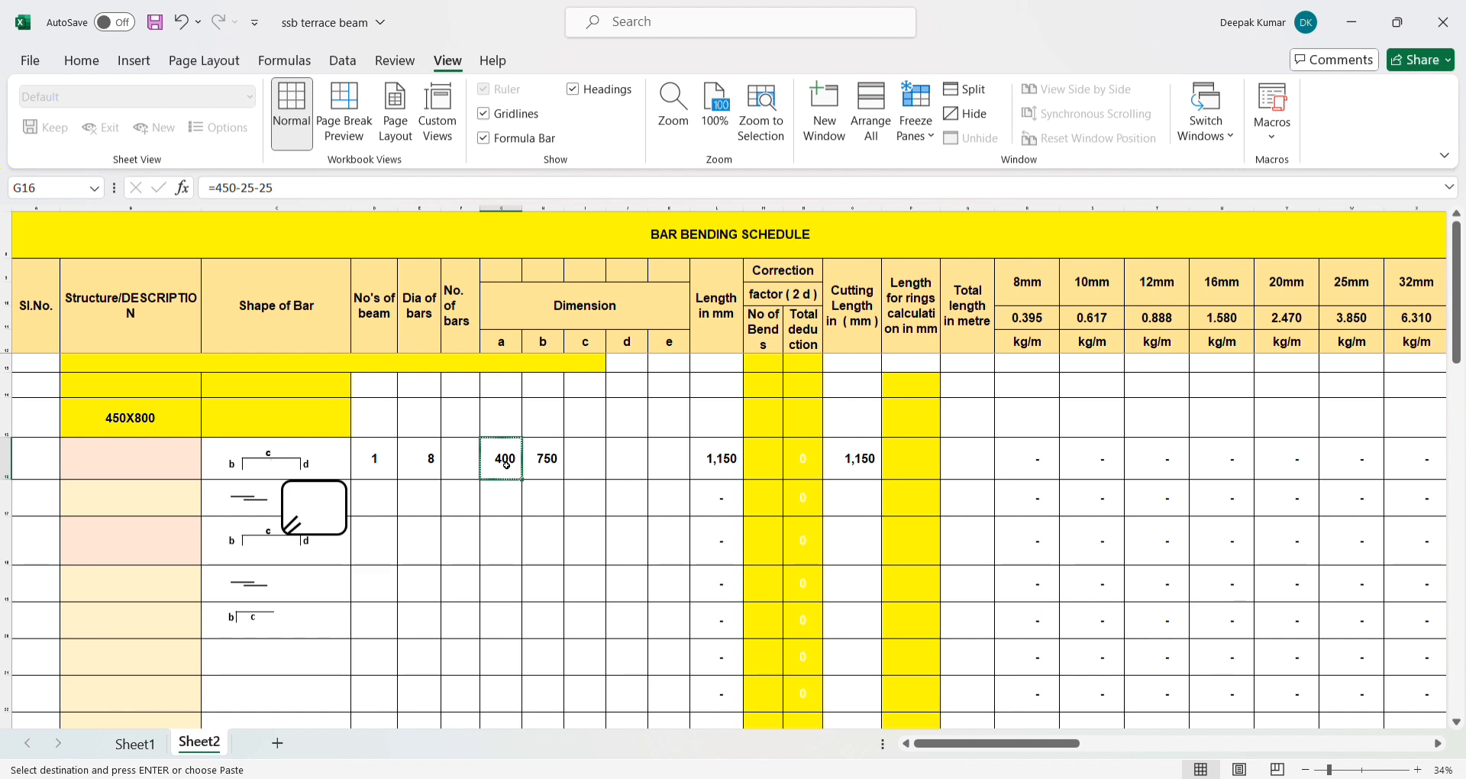
{"action": "left_click", "coordinate": [593, 466]}
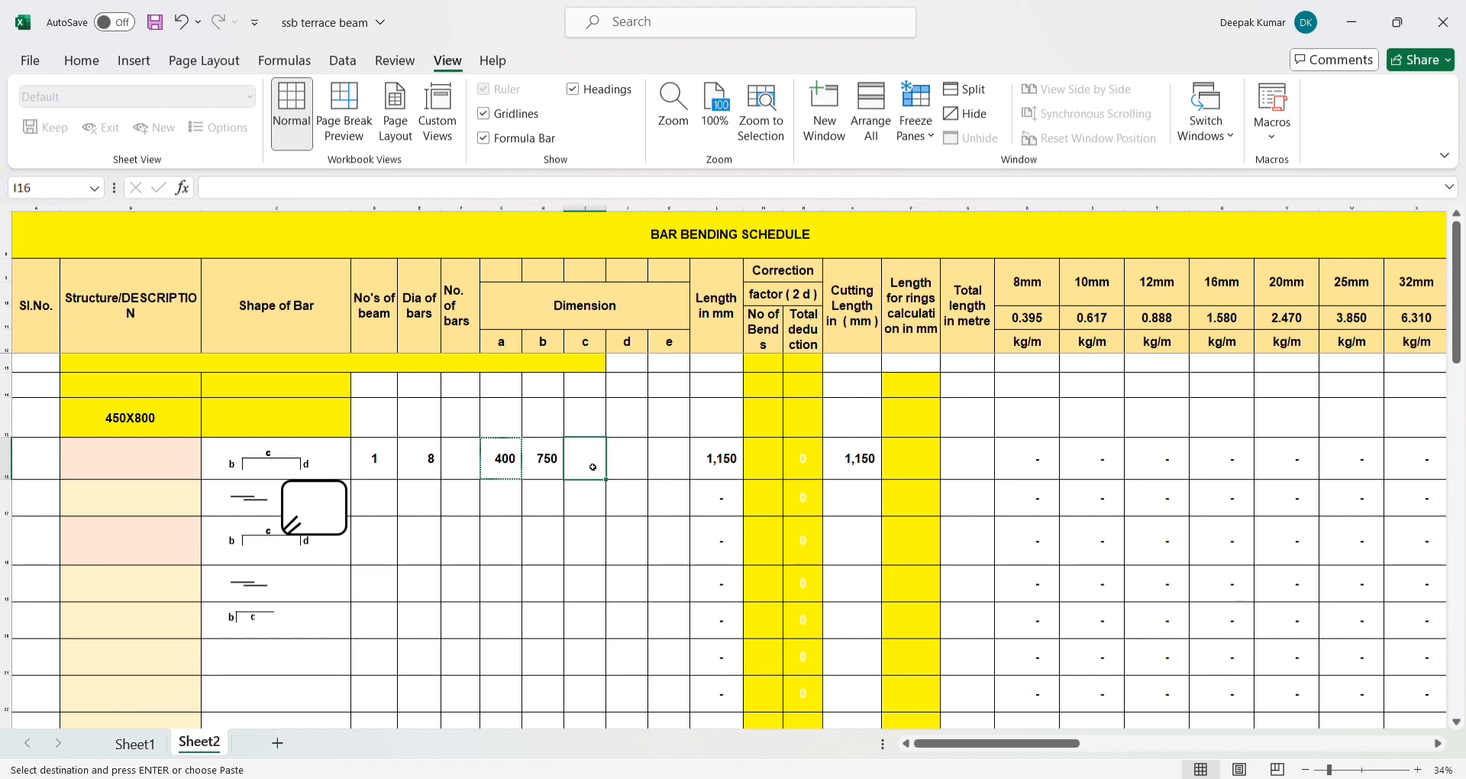
{"action": "key", "text": "ctrl+v"}
{"action": "key", "text": "Right"}
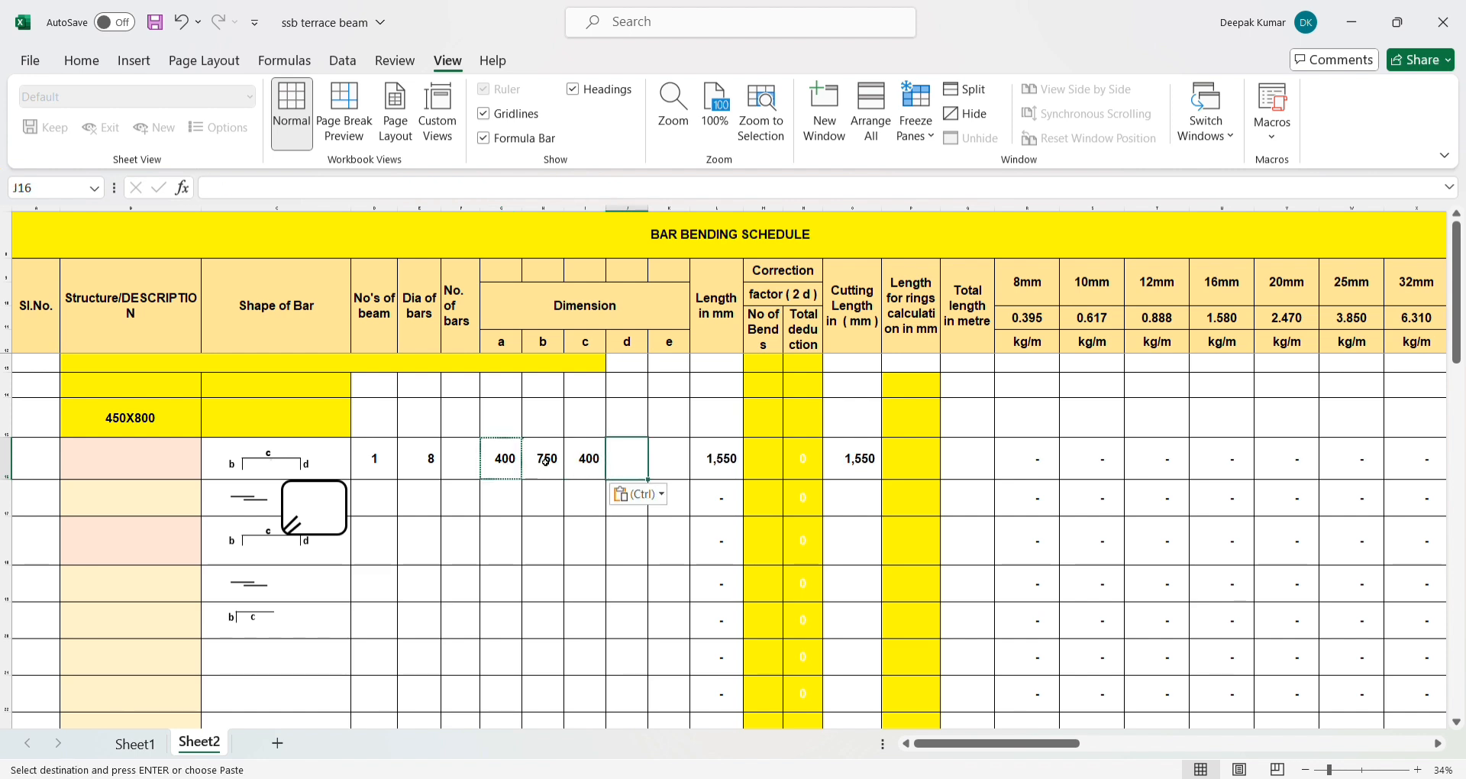
- Copy the dimension b formula from H16 into the dimension d cell J16
{"action": "left_click", "coordinate": [545, 461]}
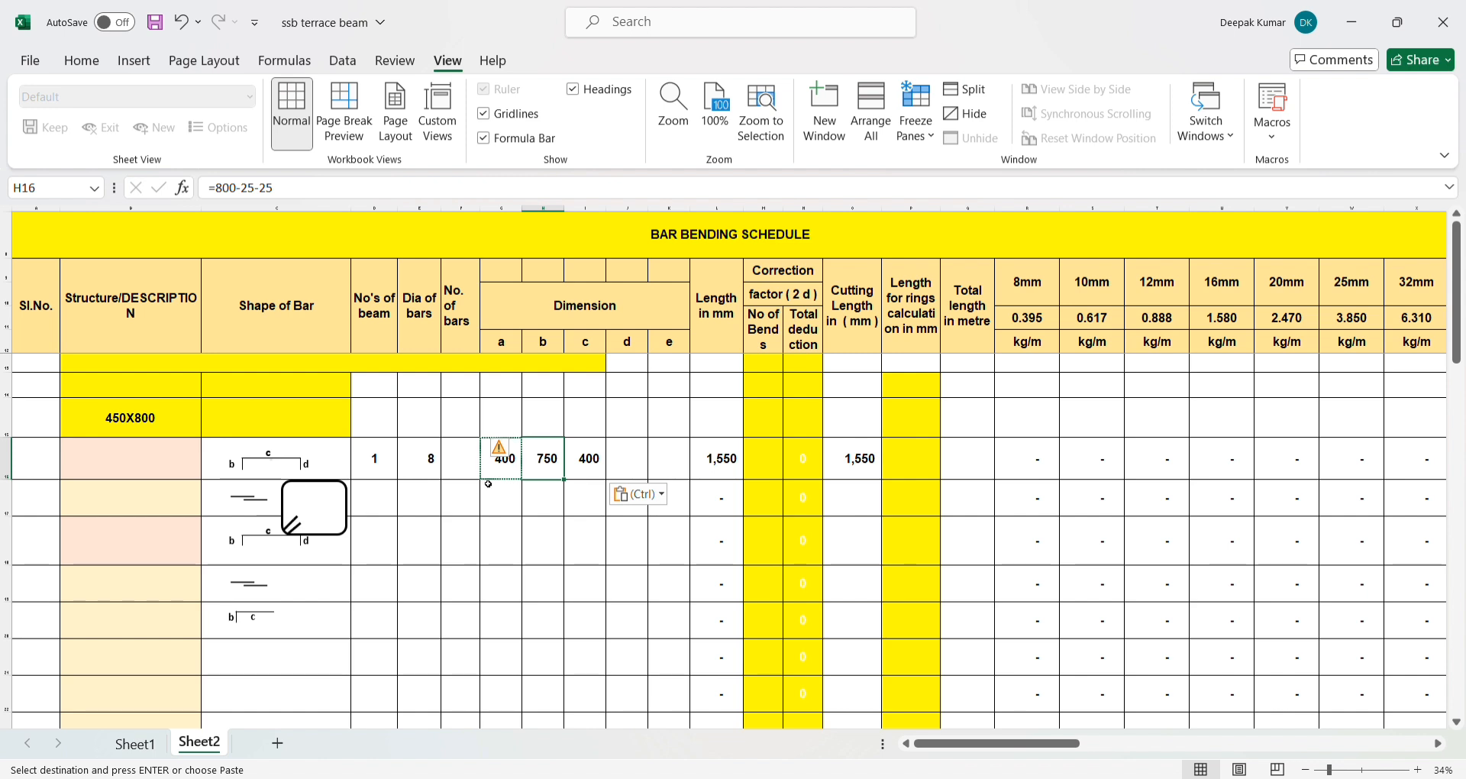
{"action": "key", "text": "ctrl+c"}
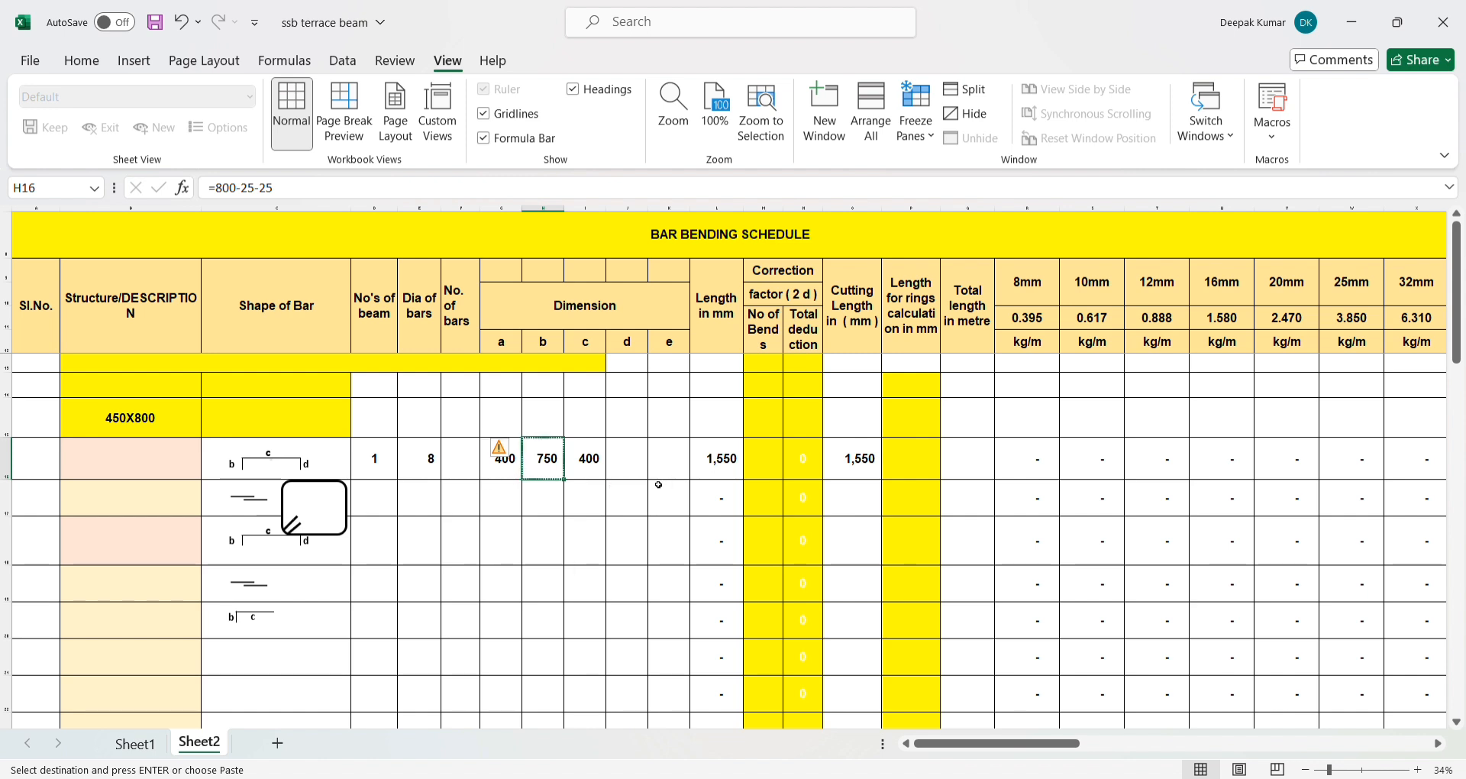
{"action": "left_click", "coordinate": [635, 469]}
{"action": "key", "text": "ctrl+v"}
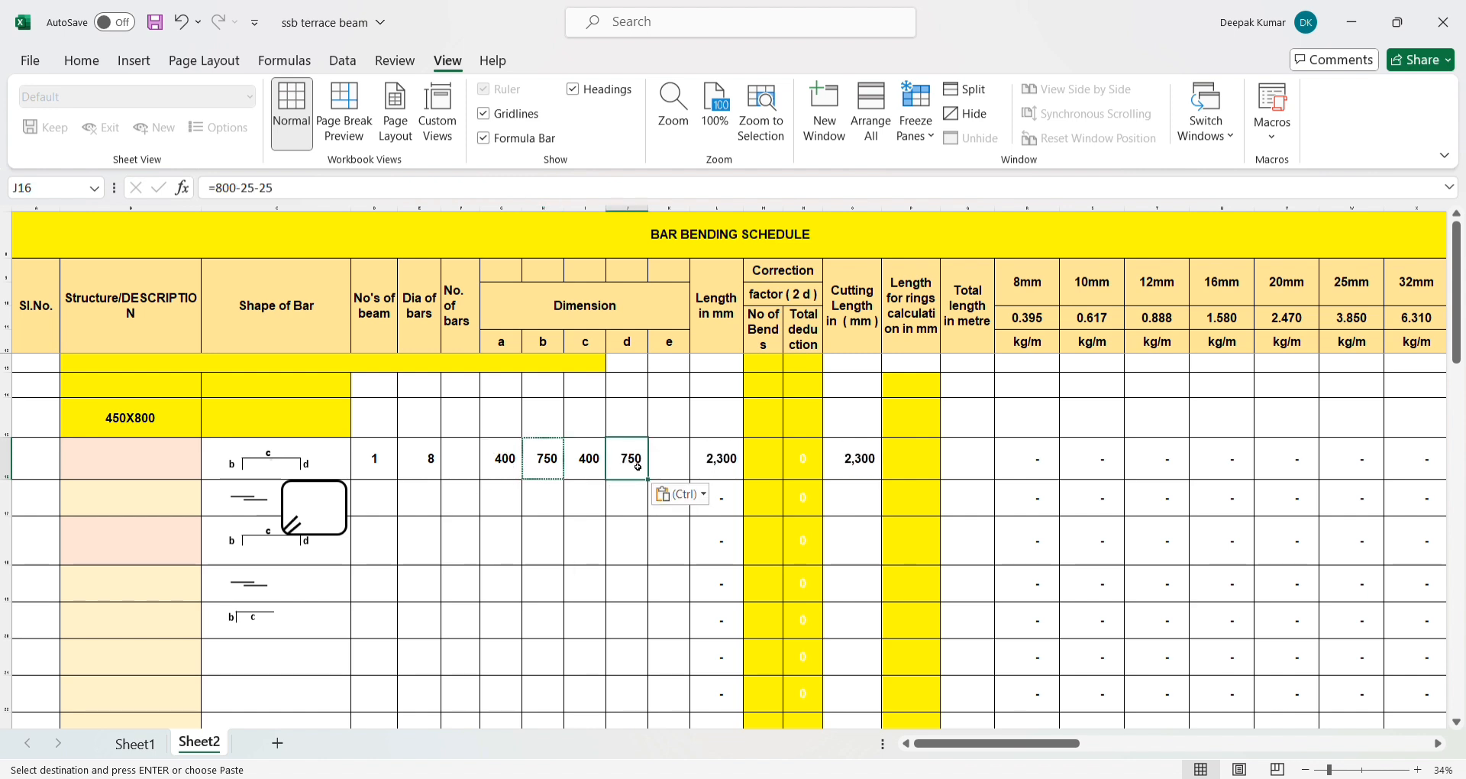
{"action": "key", "text": "Escape"}
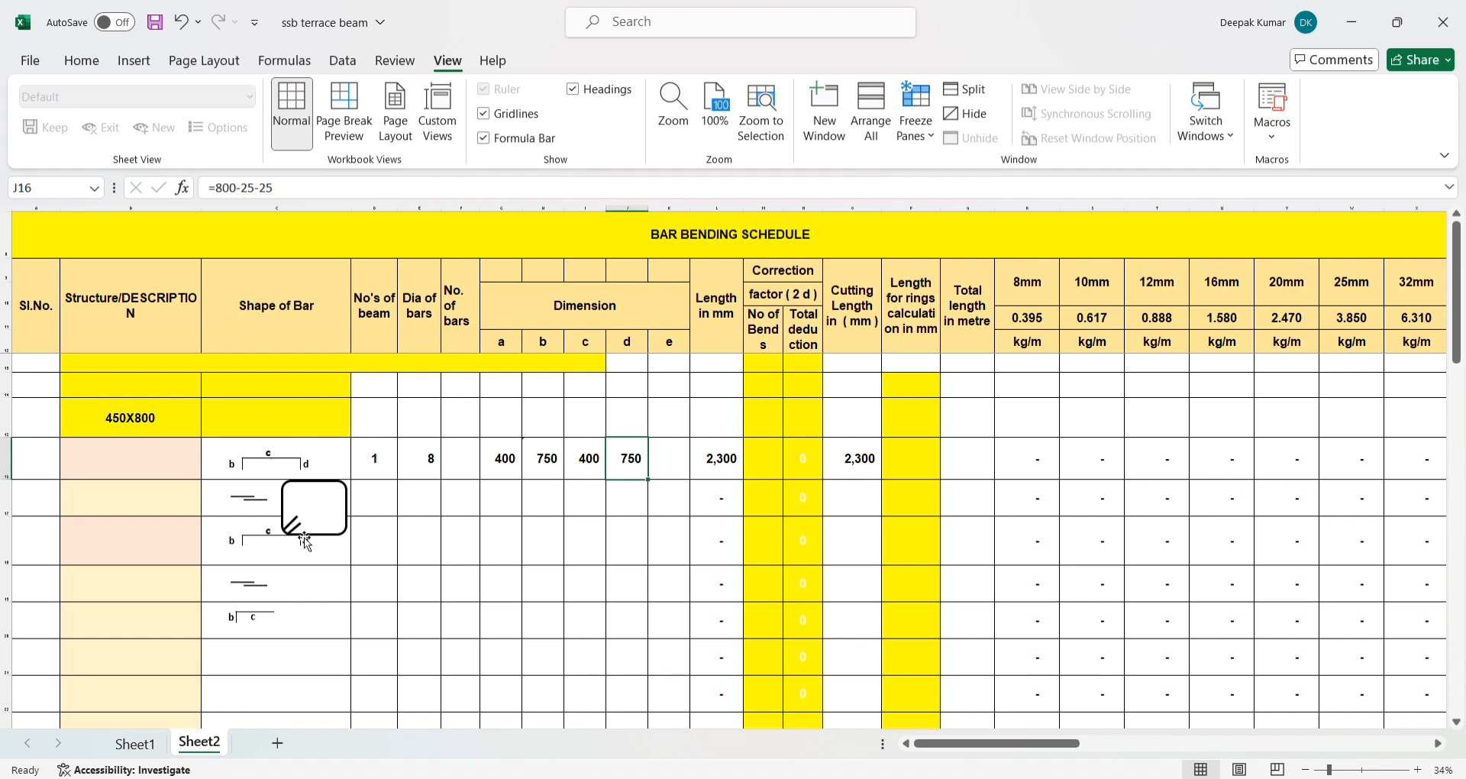
- Enter the length of the two stirrup hooks in dimension e cell K16 as =10*E16*2
{"action": "left_click", "coordinate": [670, 458]}
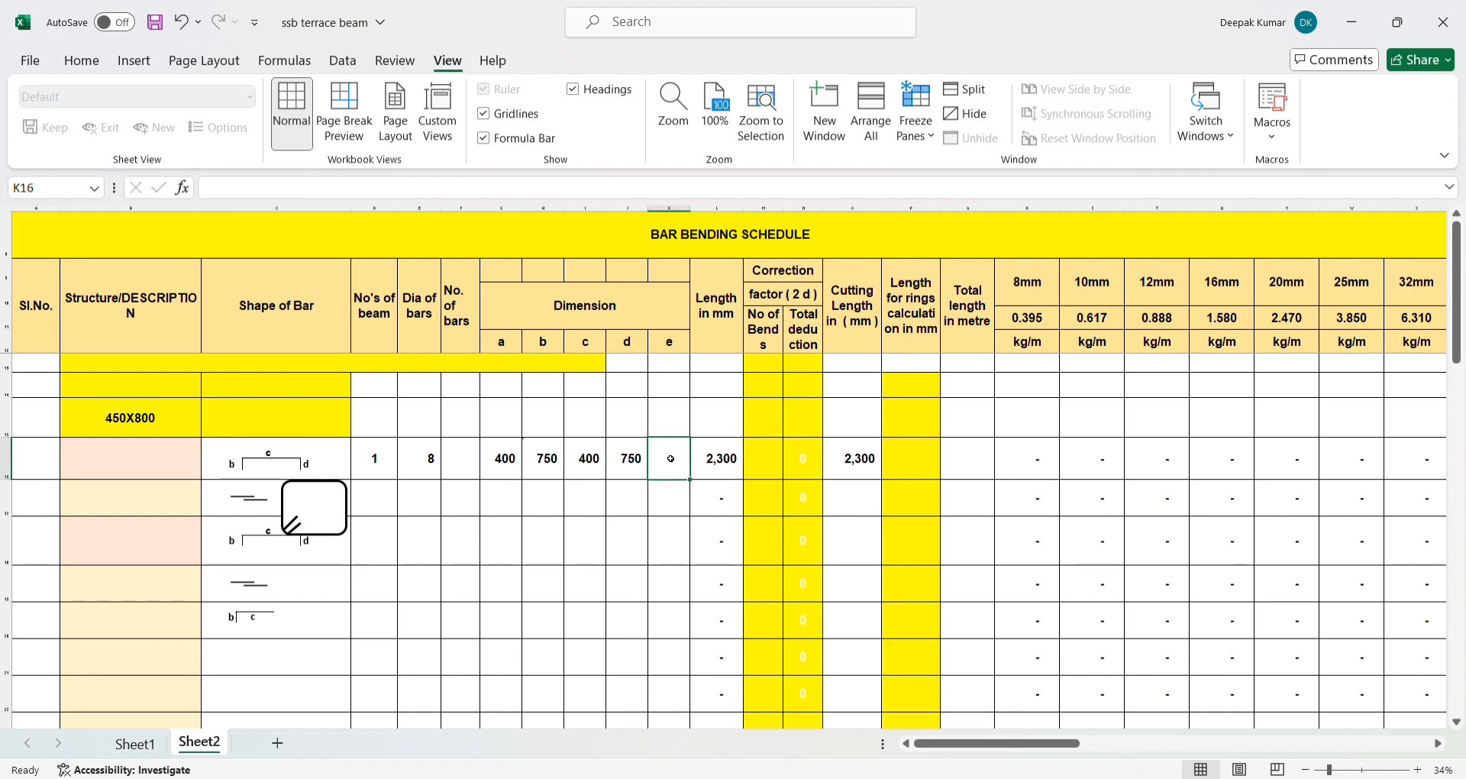
{"action": "type", "text": "="}
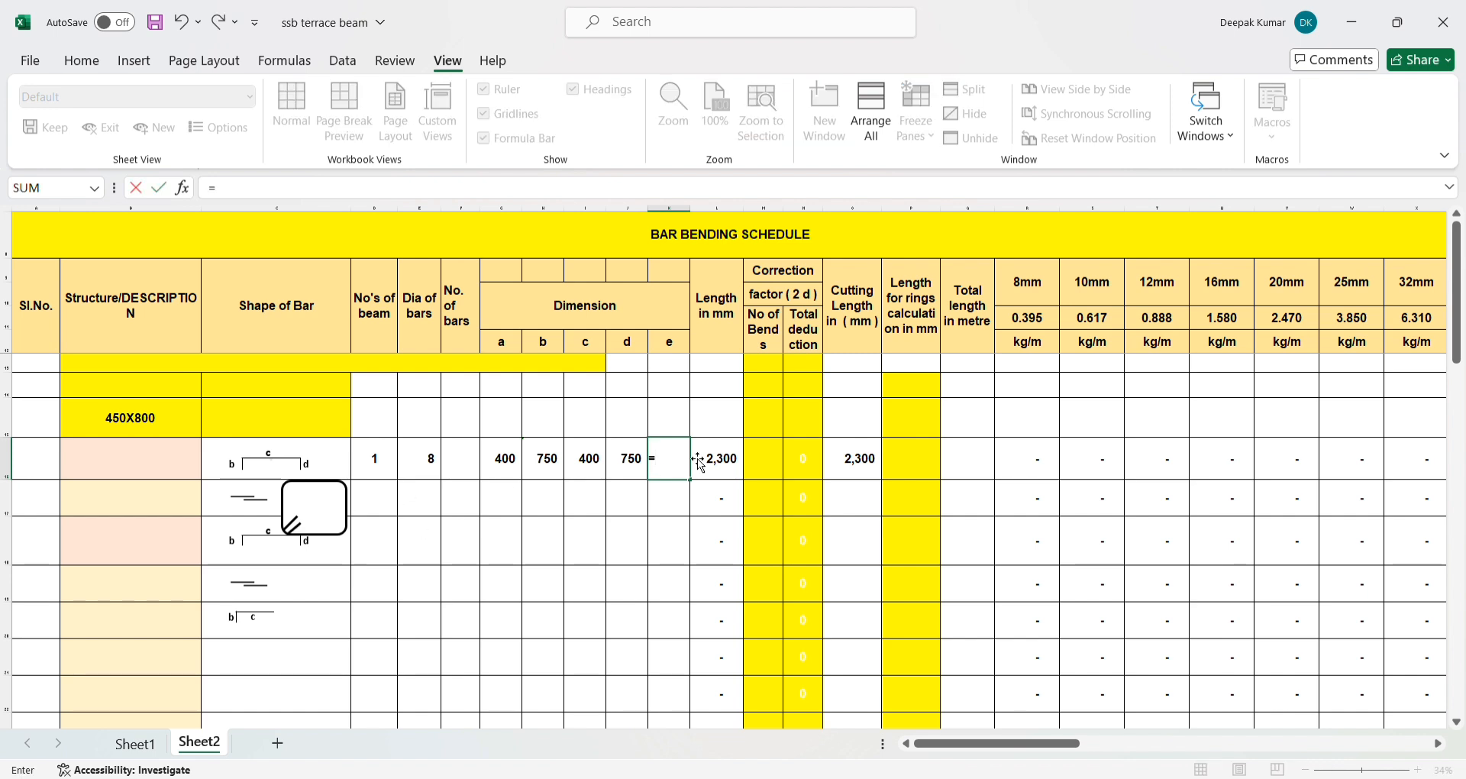
{"action": "type", "text": "10*"}
{"action": "left_click", "coordinate": [431, 469]}
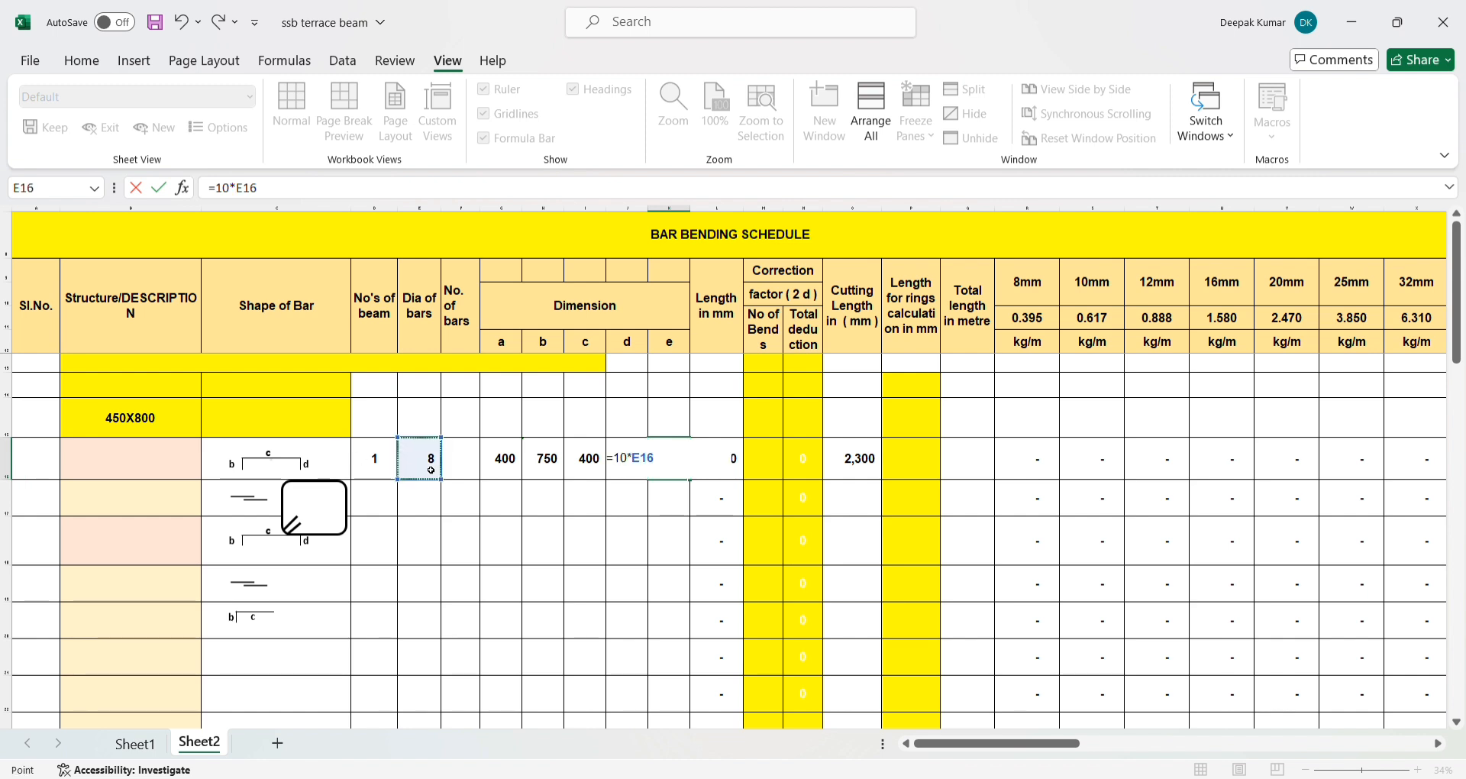
{"action": "type", "text": "*"}
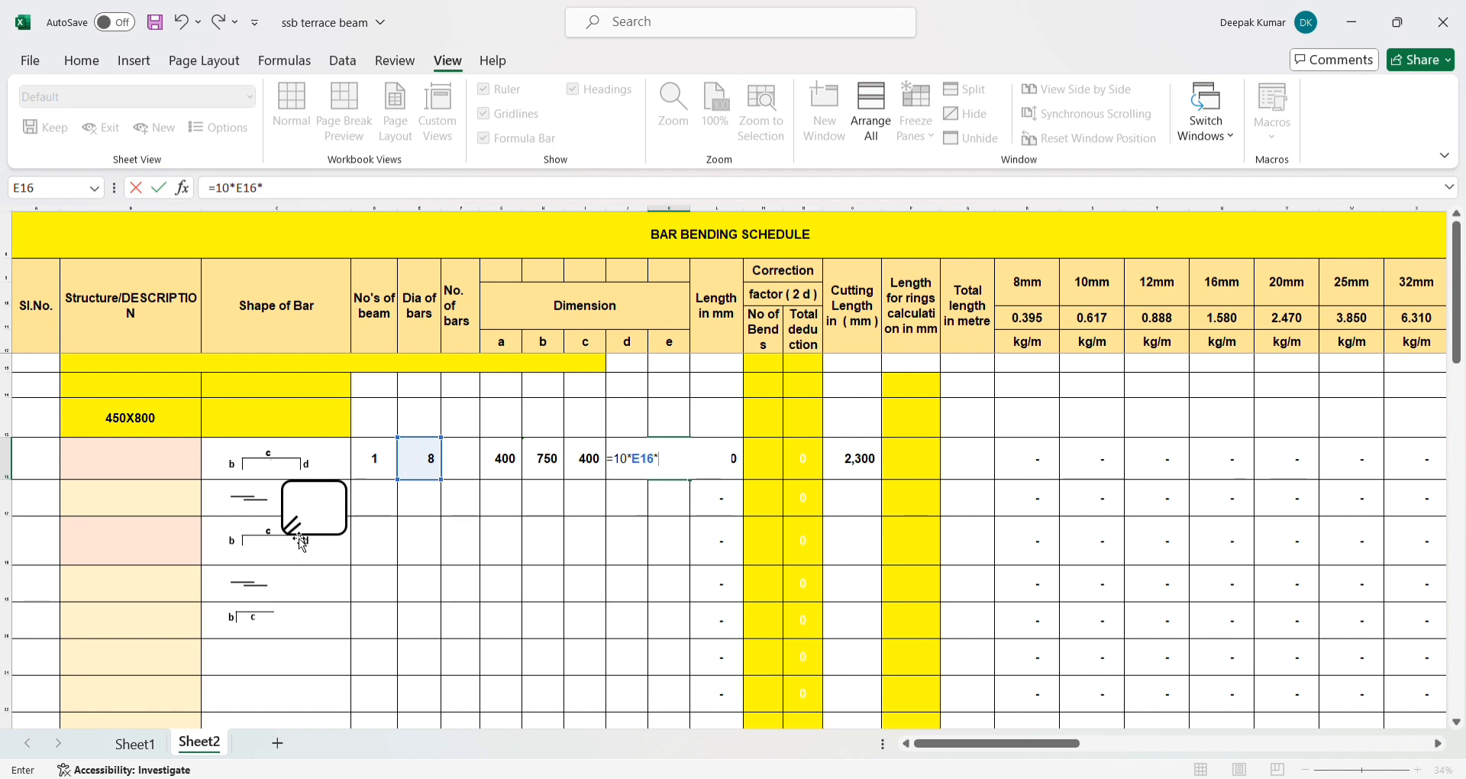
{"action": "type", "text": "2"}
{"action": "key", "text": "Return"}
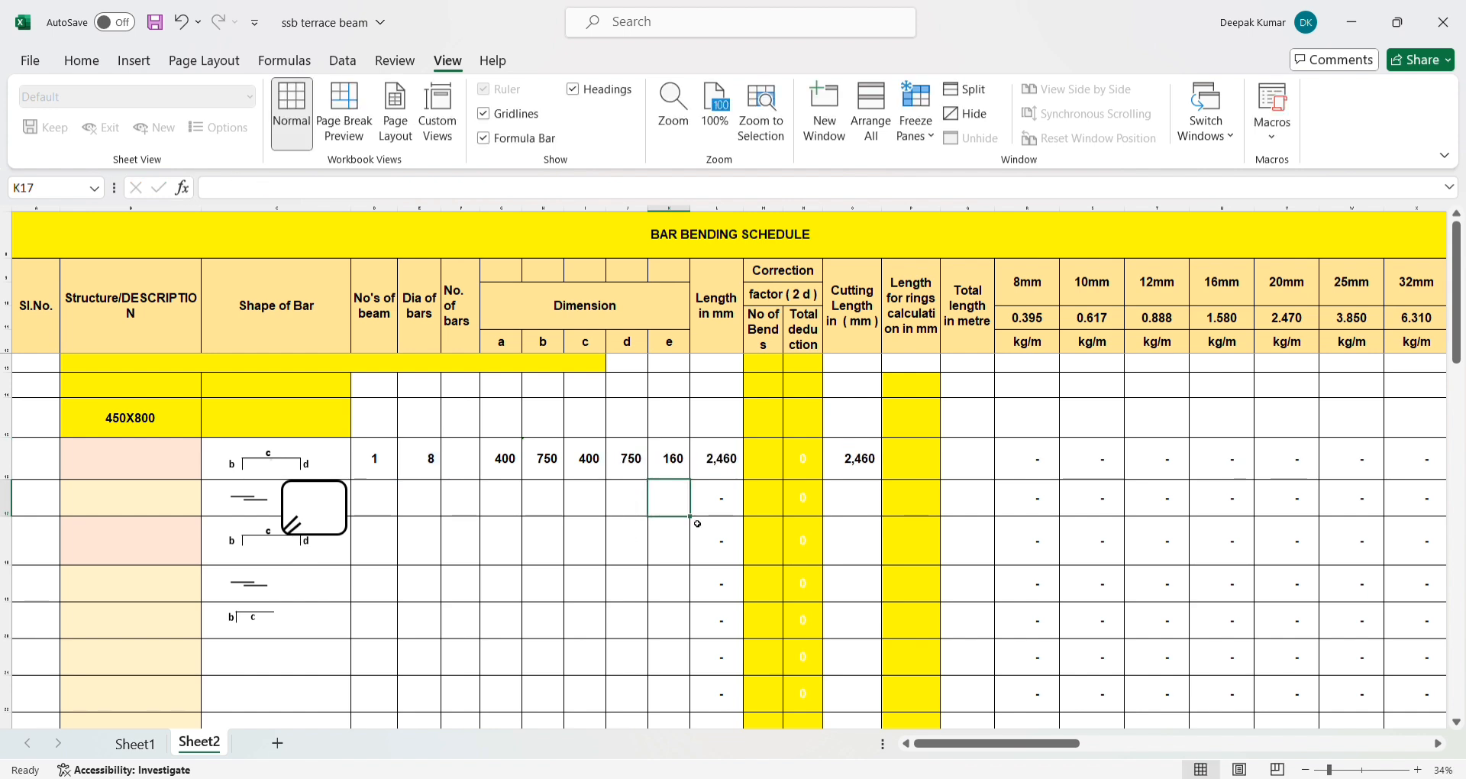
- Enter the stirrup's total length in L16 as =G16+H16+I16+J16+K16, adding dimensions a to e
{"action": "left_click", "coordinate": [682, 465]}
{"action": "left_click", "coordinate": [718, 474]}
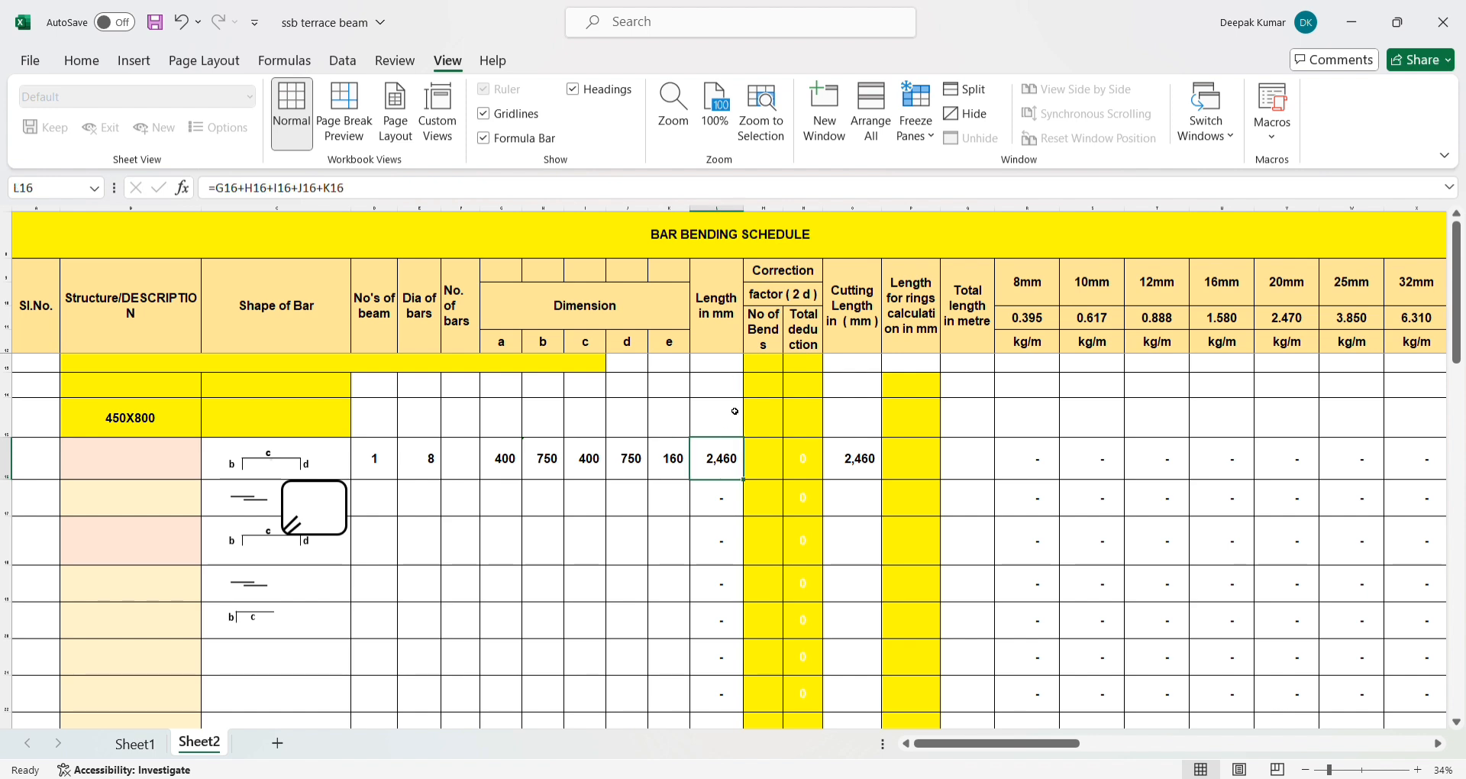
{"action": "type", "text": "="}
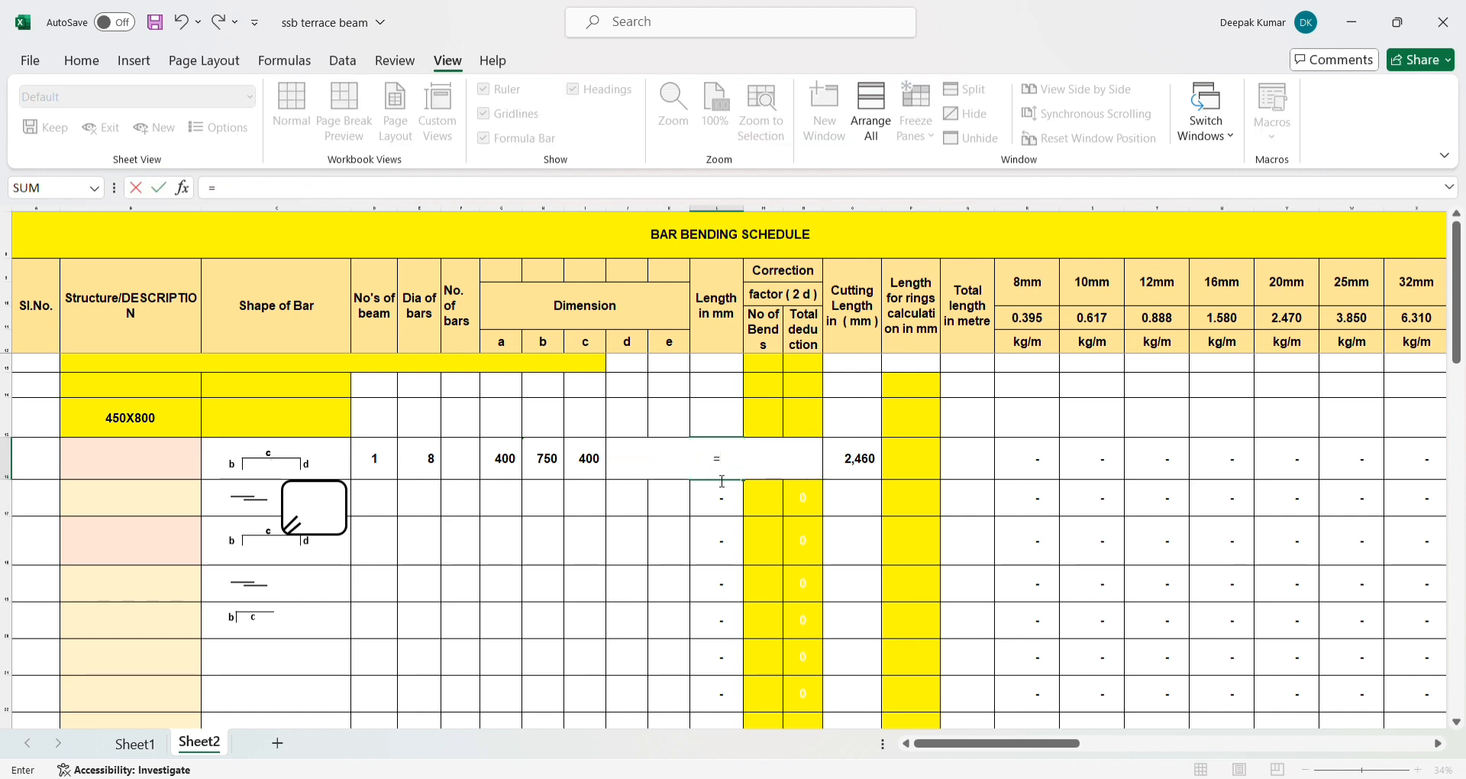
{"action": "left_click", "coordinate": [492, 467]}
{"action": "type", "text": "+"}
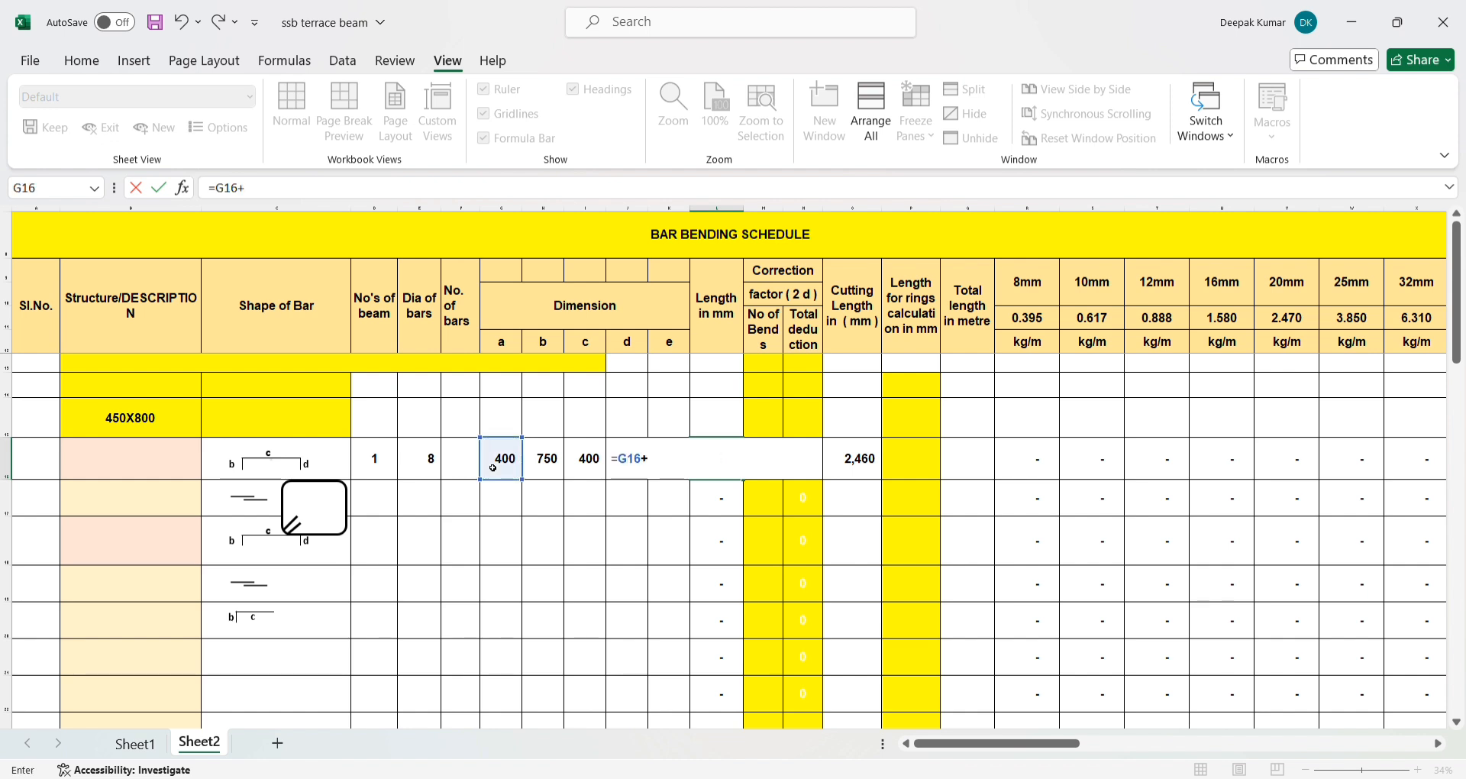
{"action": "left_click", "coordinate": [550, 471]}
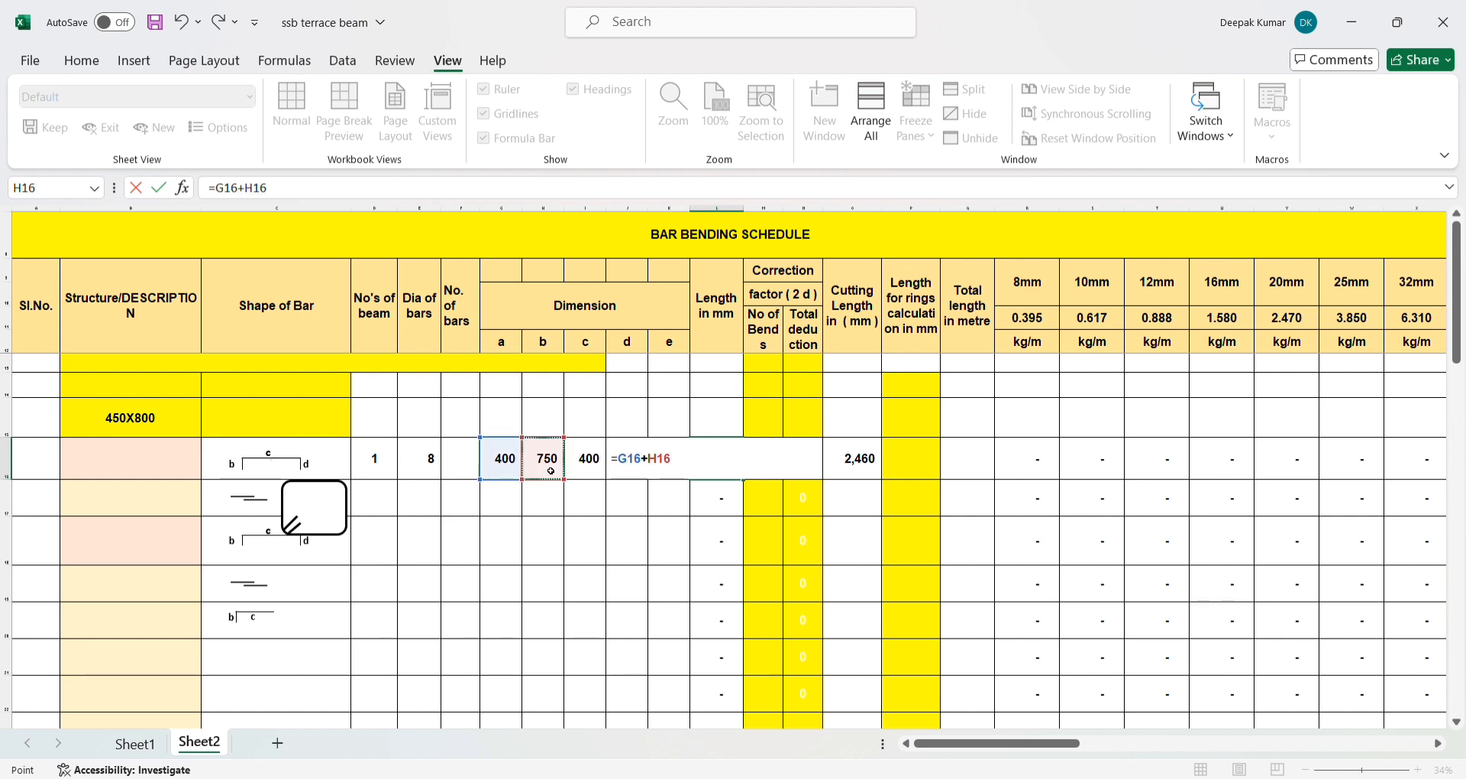
{"action": "type", "text": "+"}
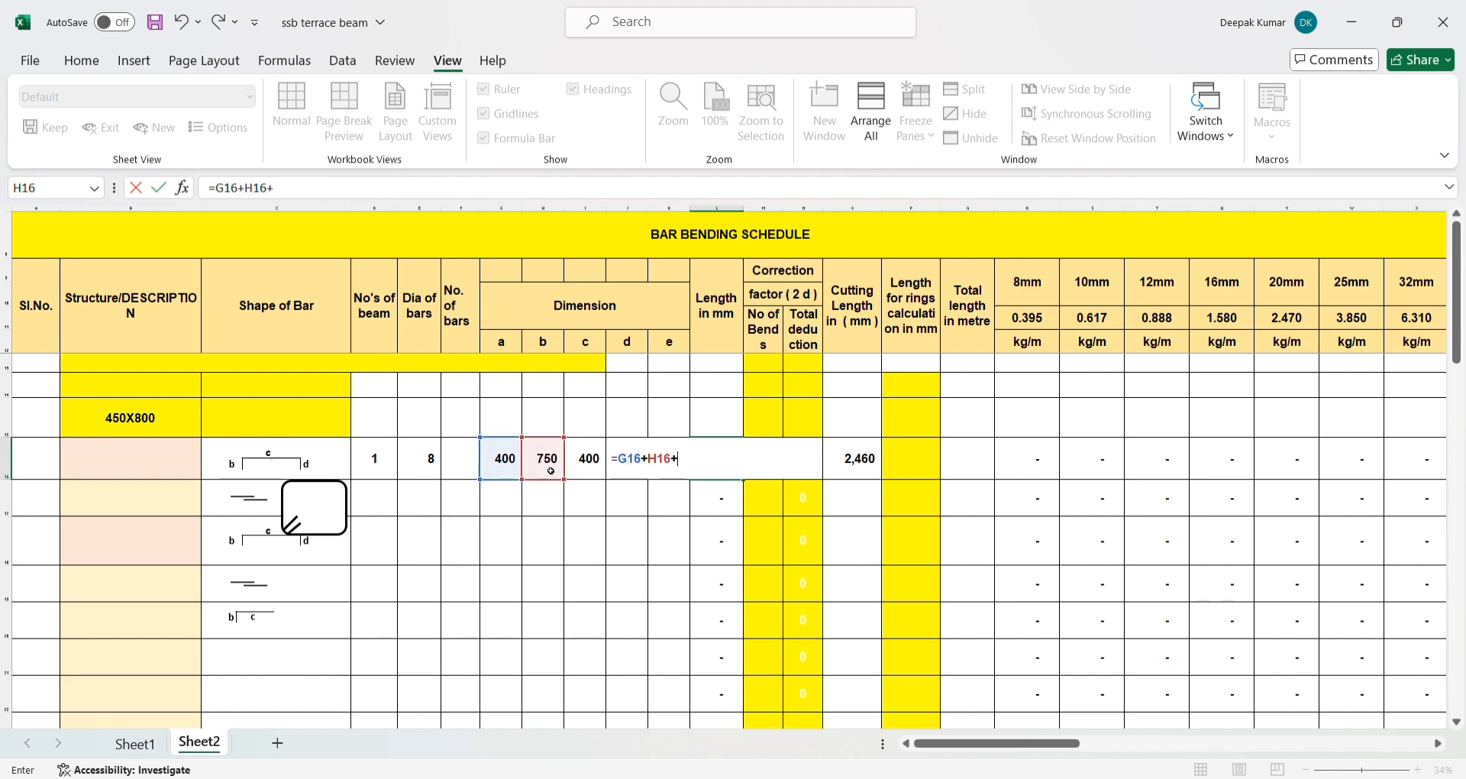
{"action": "left_click", "coordinate": [589, 463]}
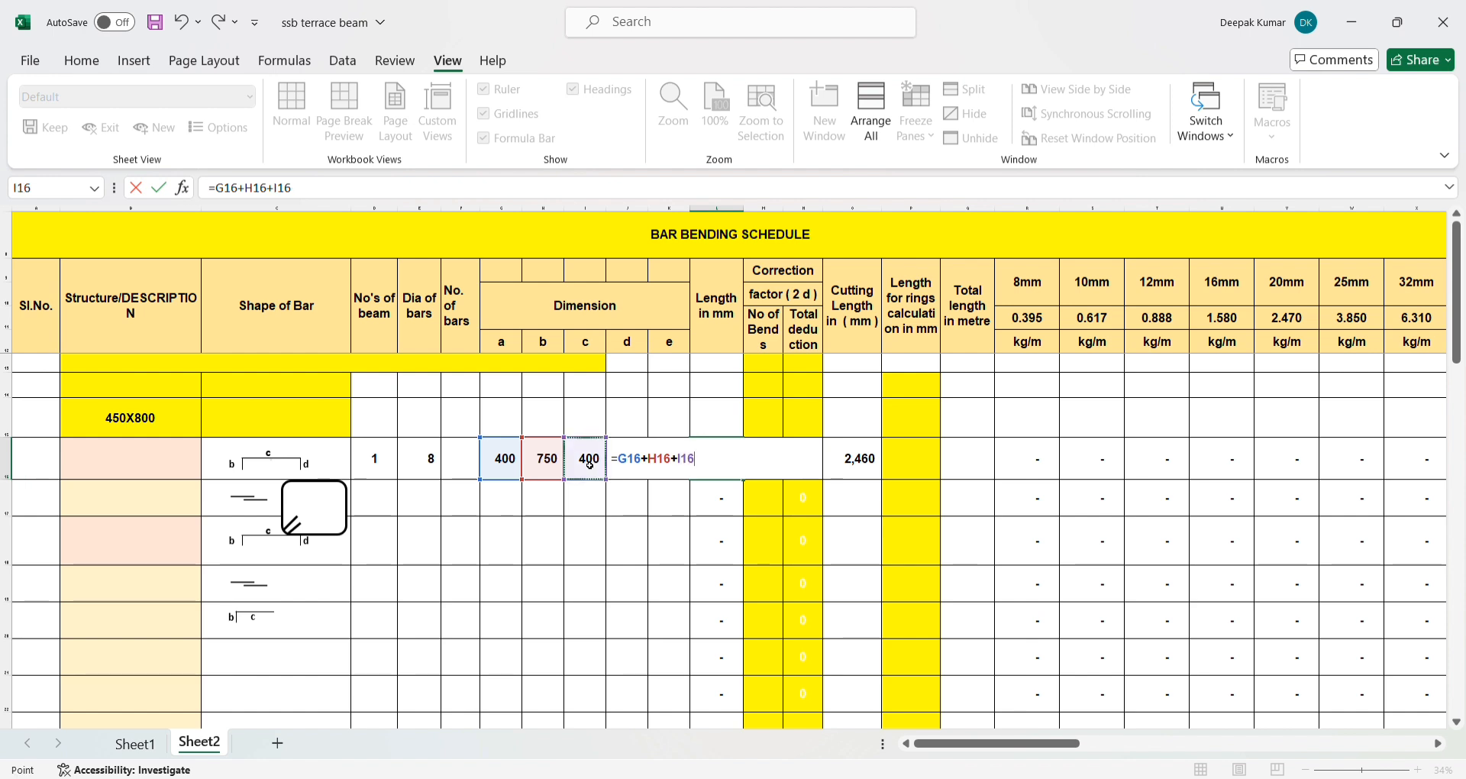
{"action": "type", "text": "+"}
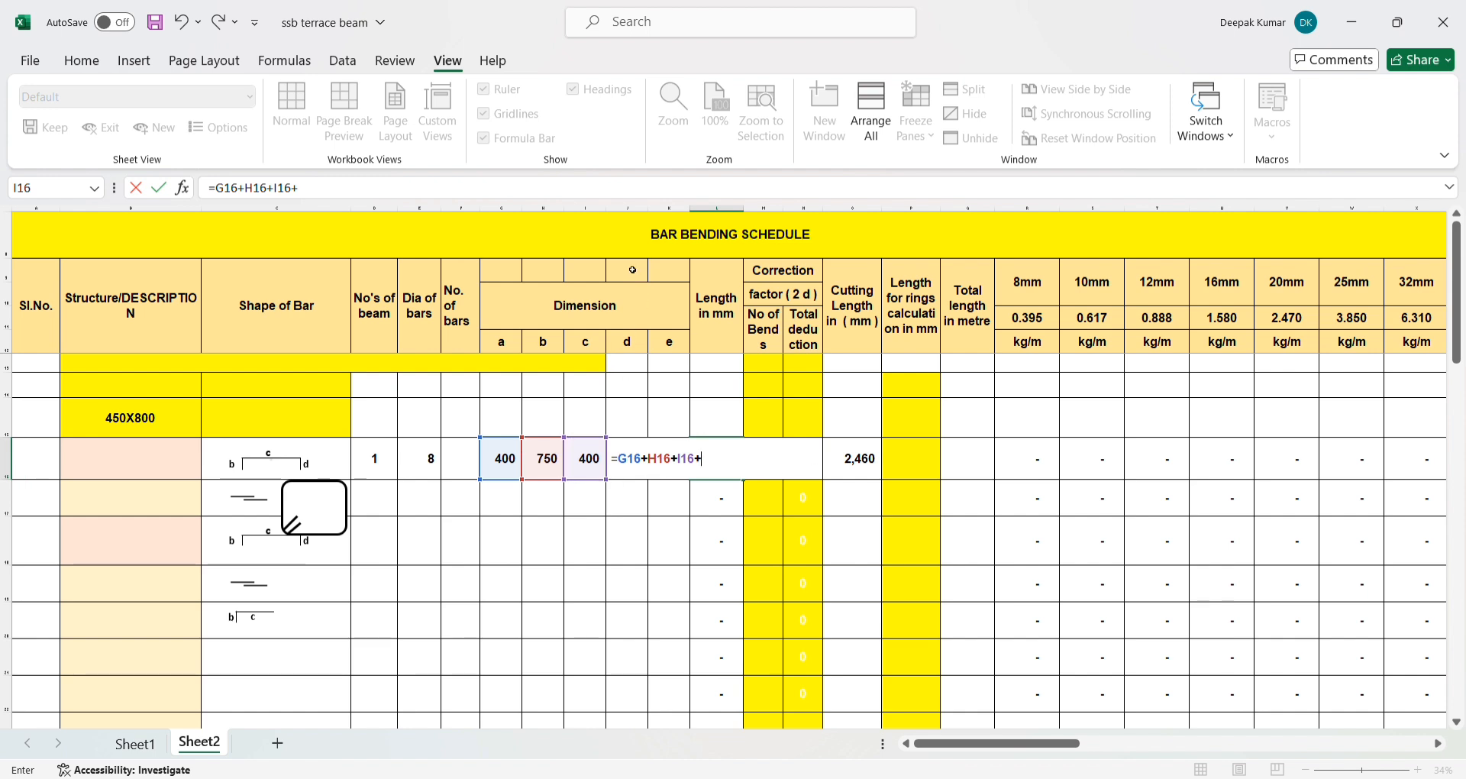
{"action": "left_click", "coordinate": [334, 196]}
{"action": "type", "text": "J"}
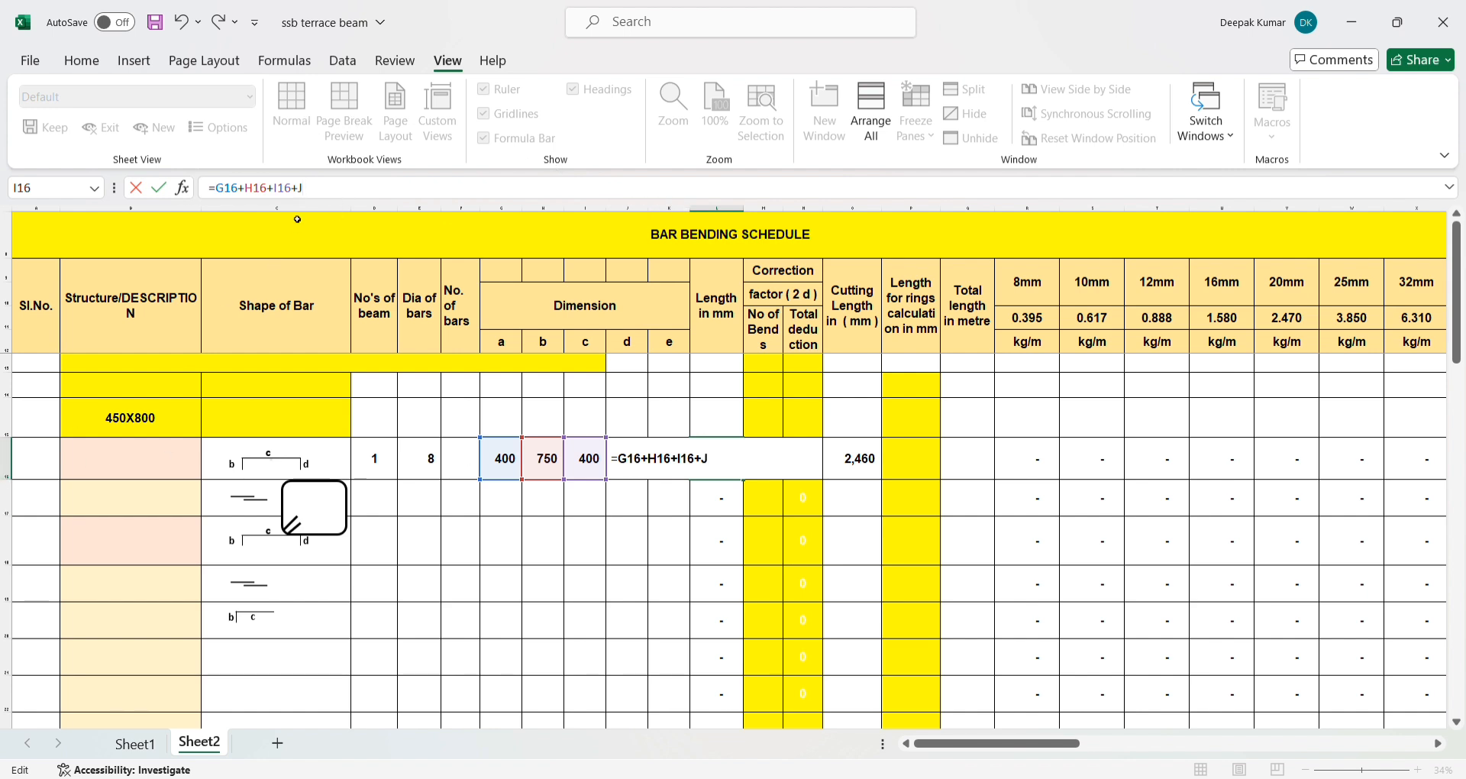
{"action": "type", "text": "6"}
{"action": "left_click", "coordinate": [486, 185]}
{"action": "type", "text": "+J"}
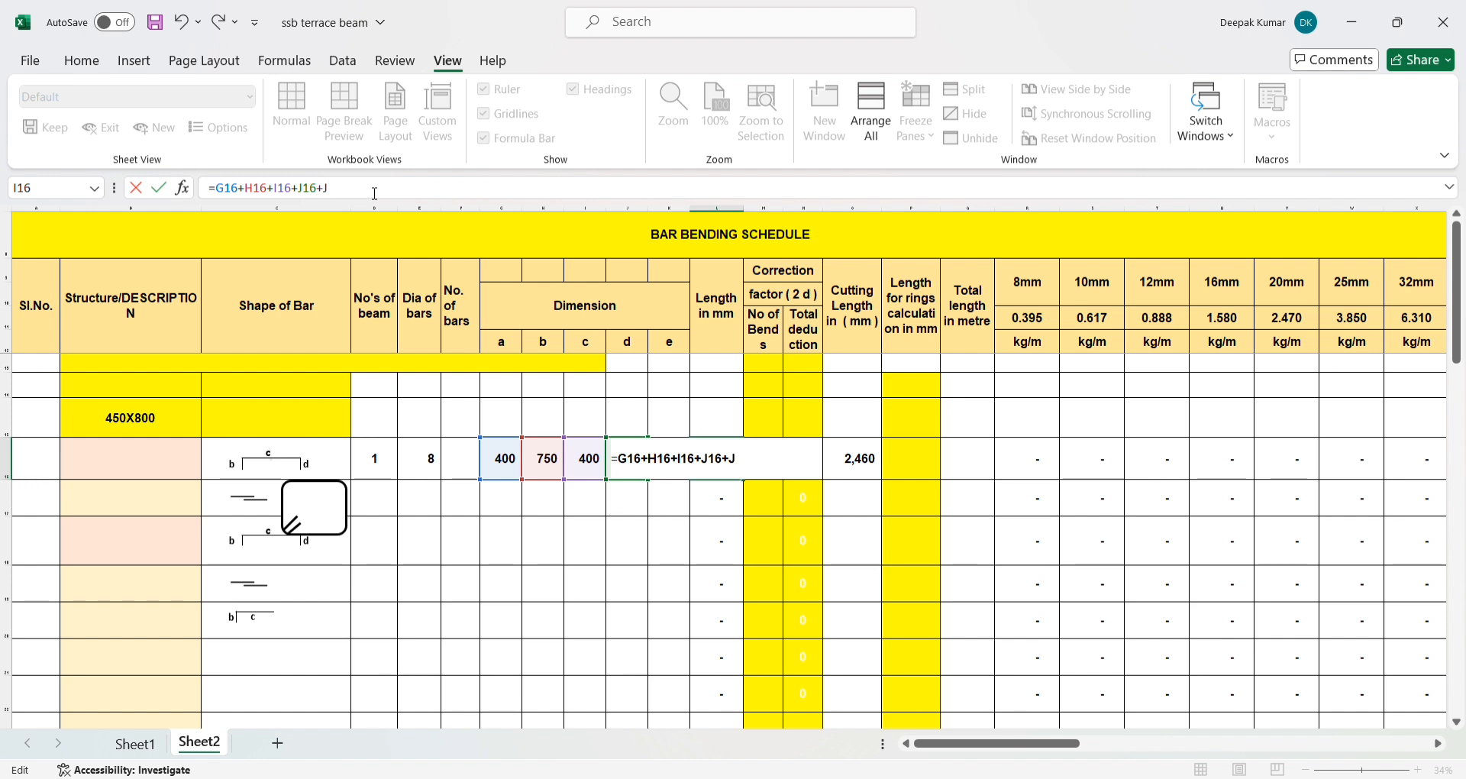
{"action": "key", "text": "BackSpace"}
{"action": "type", "text": "K1"}
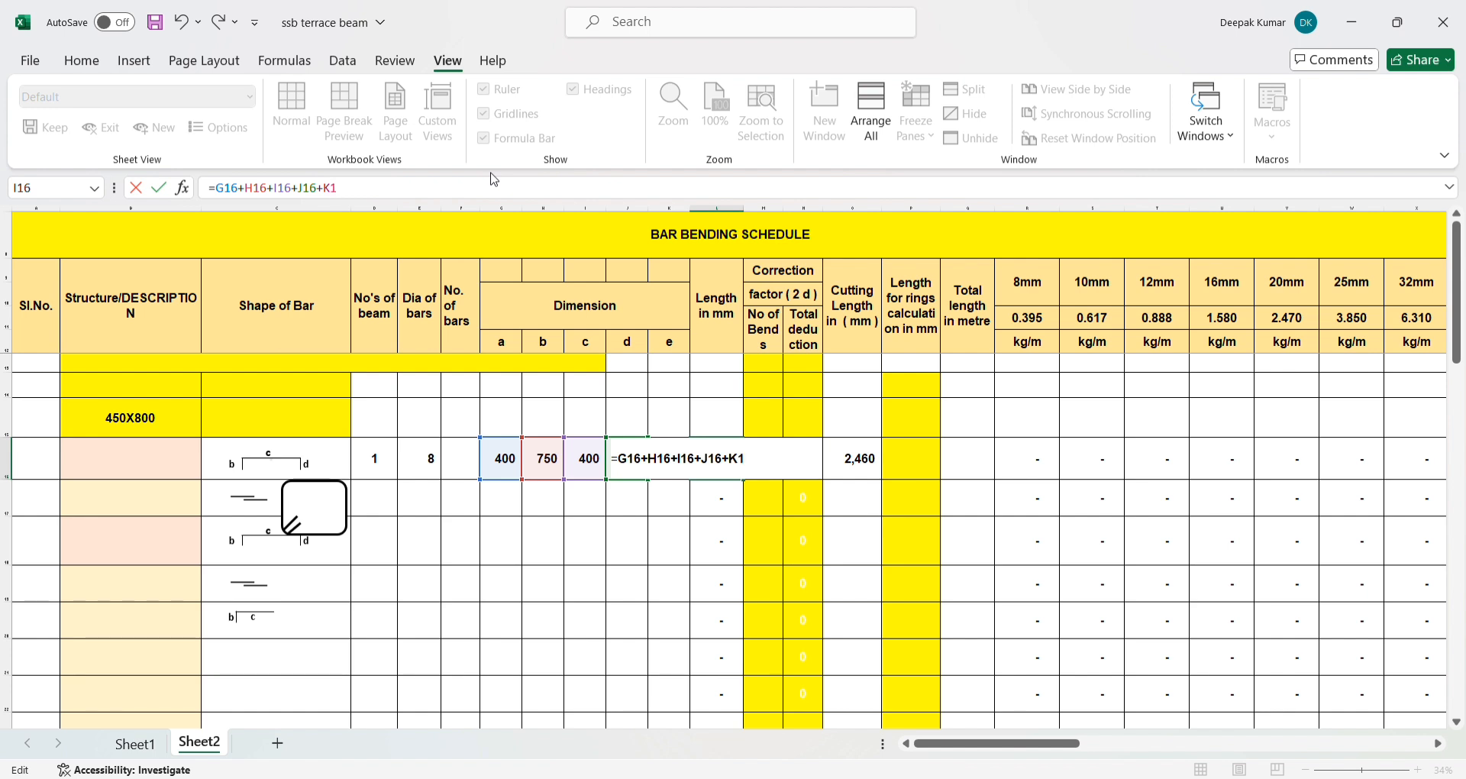
{"action": "type", "text": "6"}
{"action": "key", "text": "Return"}
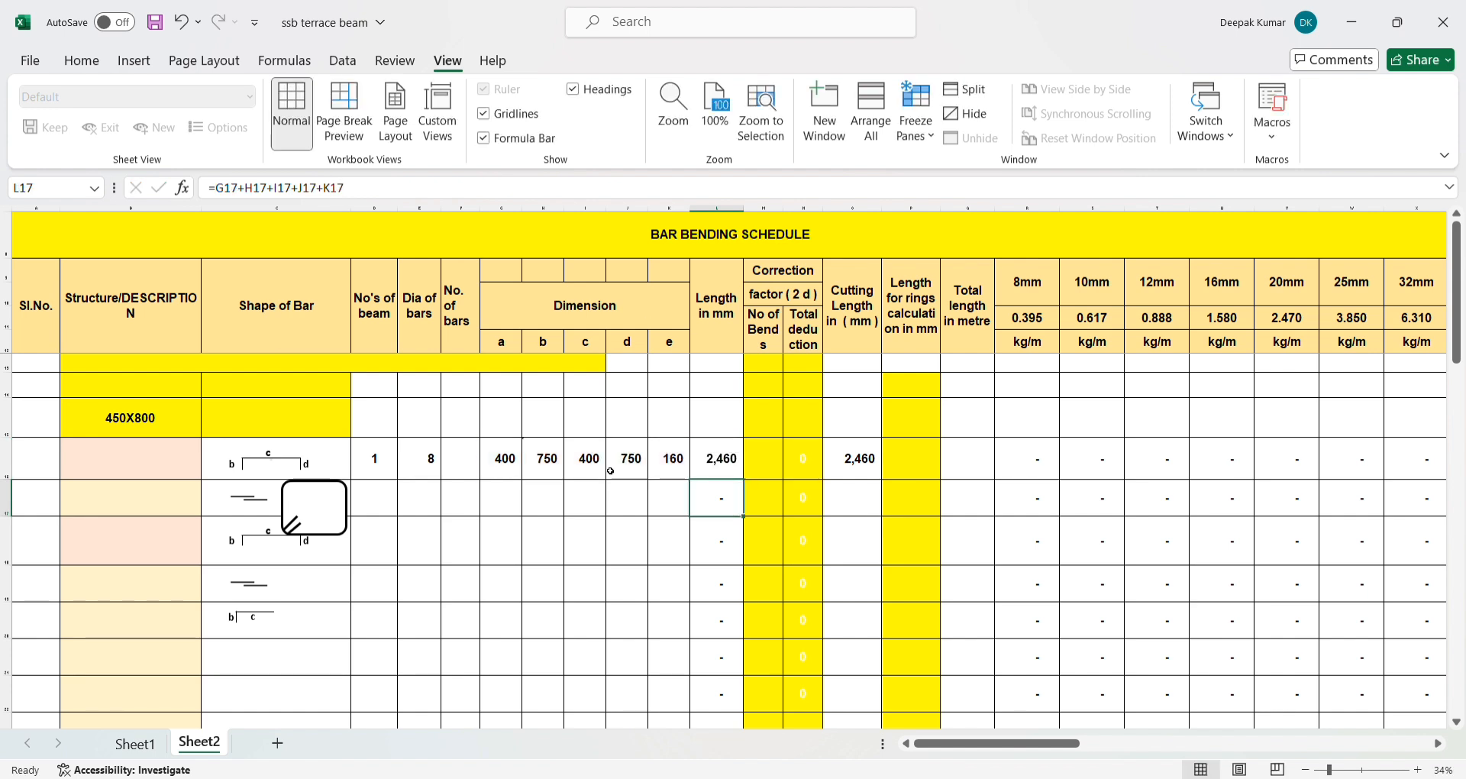
- Examine the total length formula in L16 and the correction factor headings for number of bends and total deduction
{"action": "key", "text": "Up"}
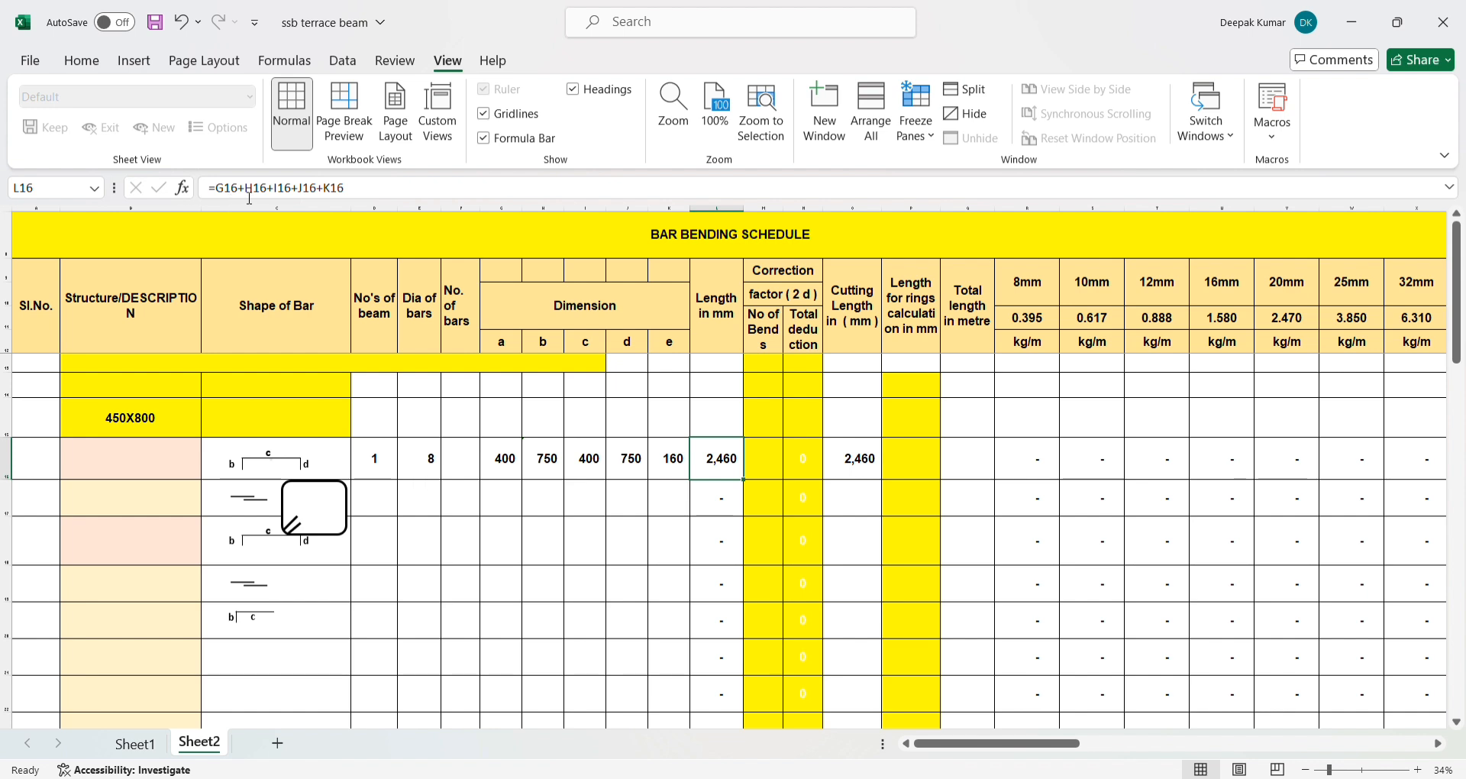
{"action": "left_click", "coordinate": [752, 477]}
{"action": "left_click", "coordinate": [760, 325]}
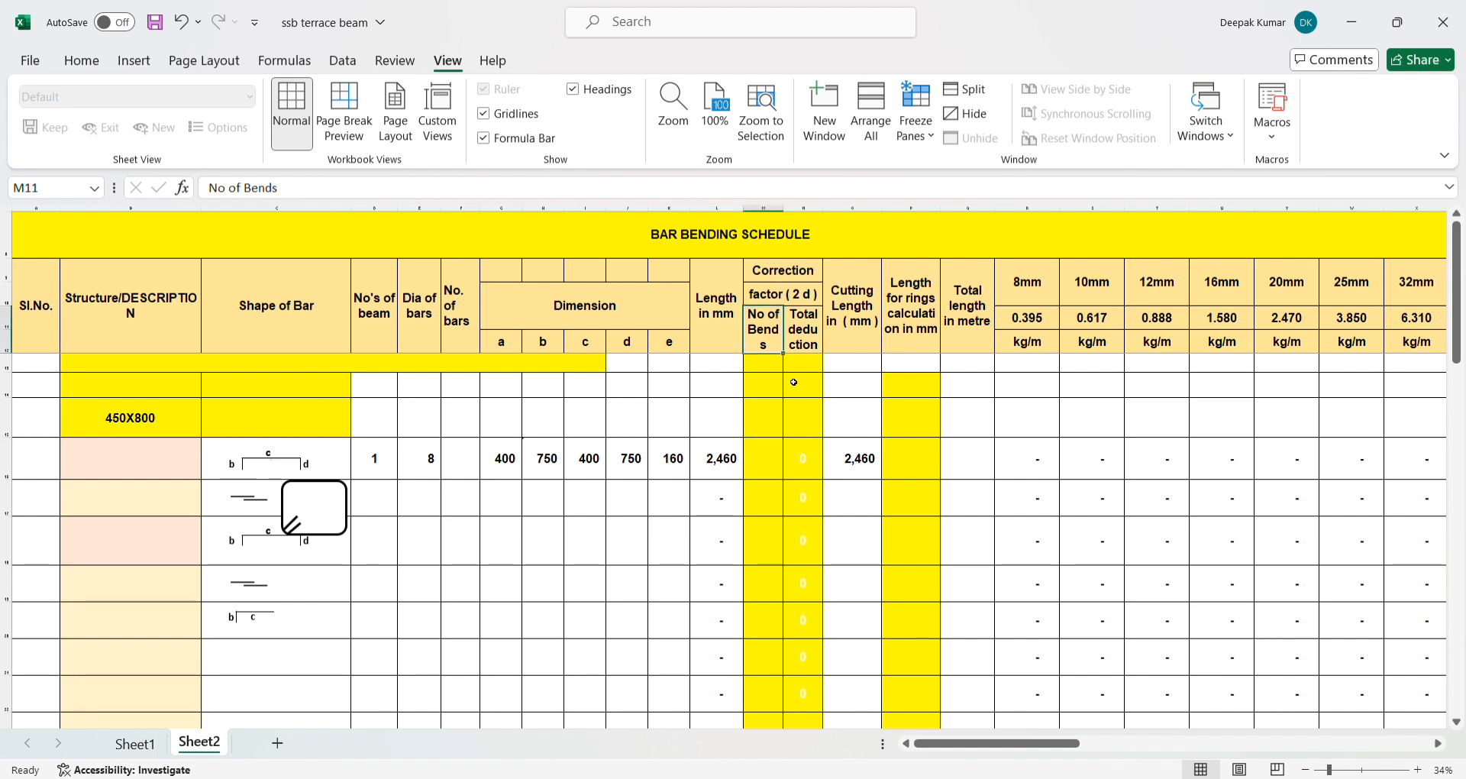
{"action": "left_click", "coordinate": [761, 463]}
{"action": "left_click", "coordinate": [767, 273]}
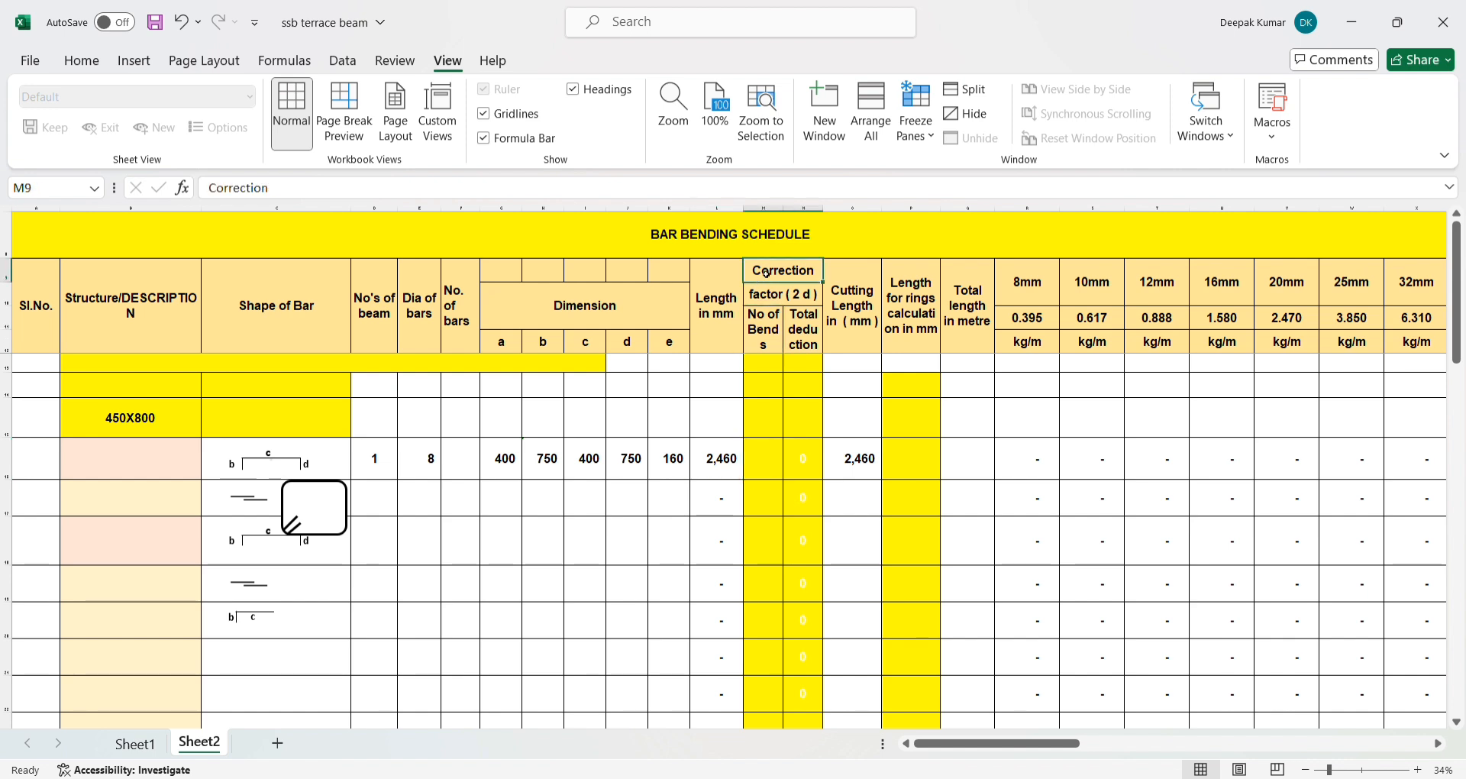
{"action": "left_click", "coordinate": [765, 297]}
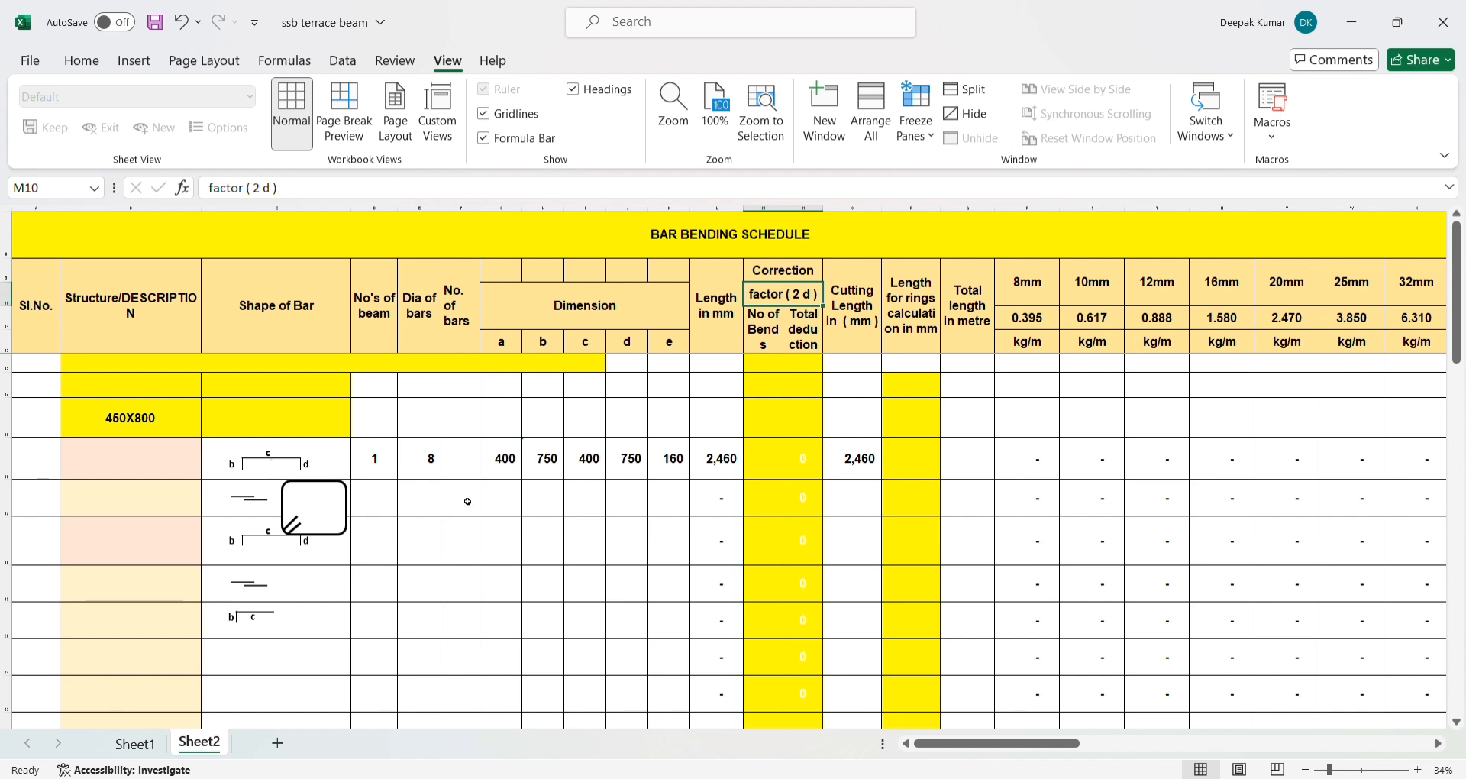
- Enter the 45-degree bend deduction note 45=1D in cell B19
{"action": "left_click", "coordinate": [141, 610]}
{"action": "left_click", "coordinate": [129, 594]}
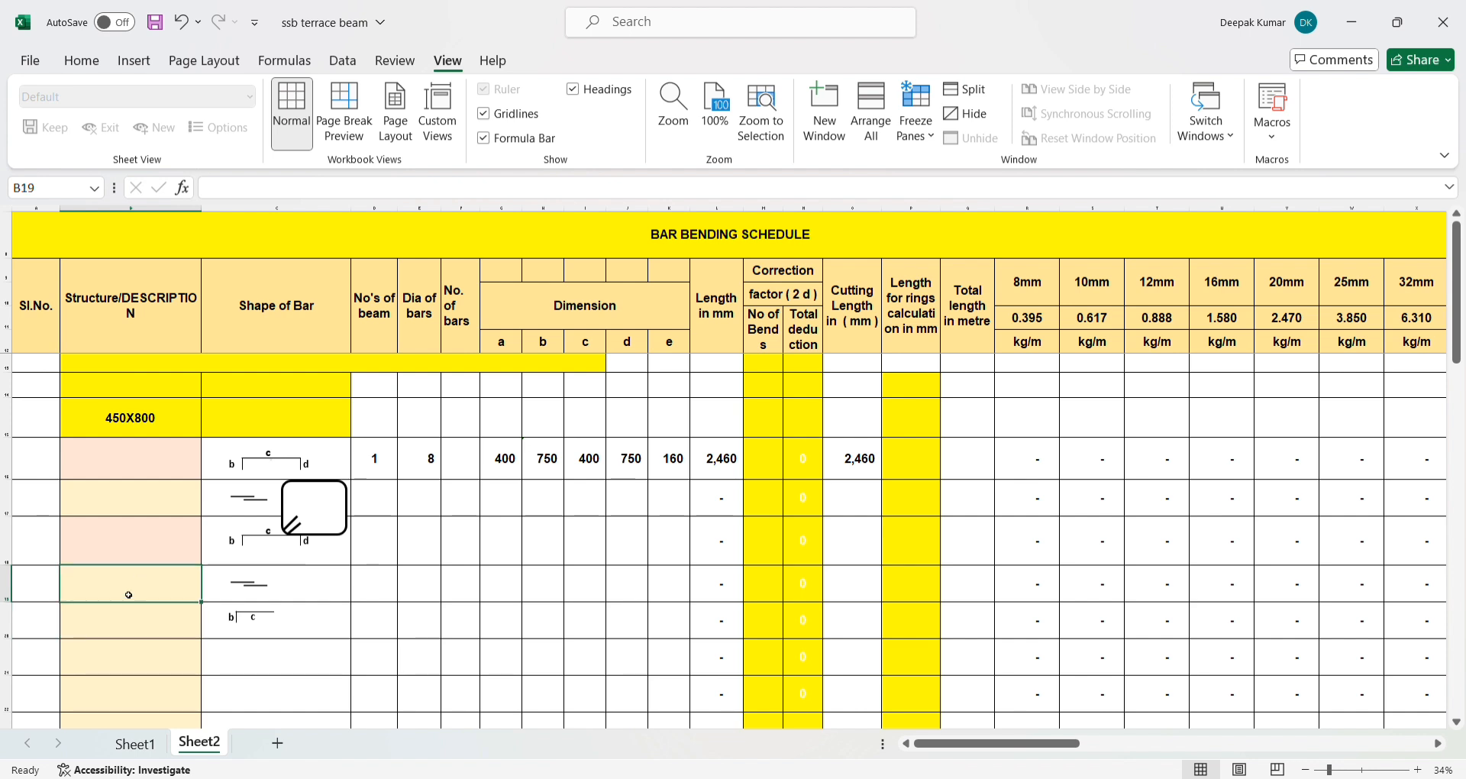
{"action": "type", "text": "45"}
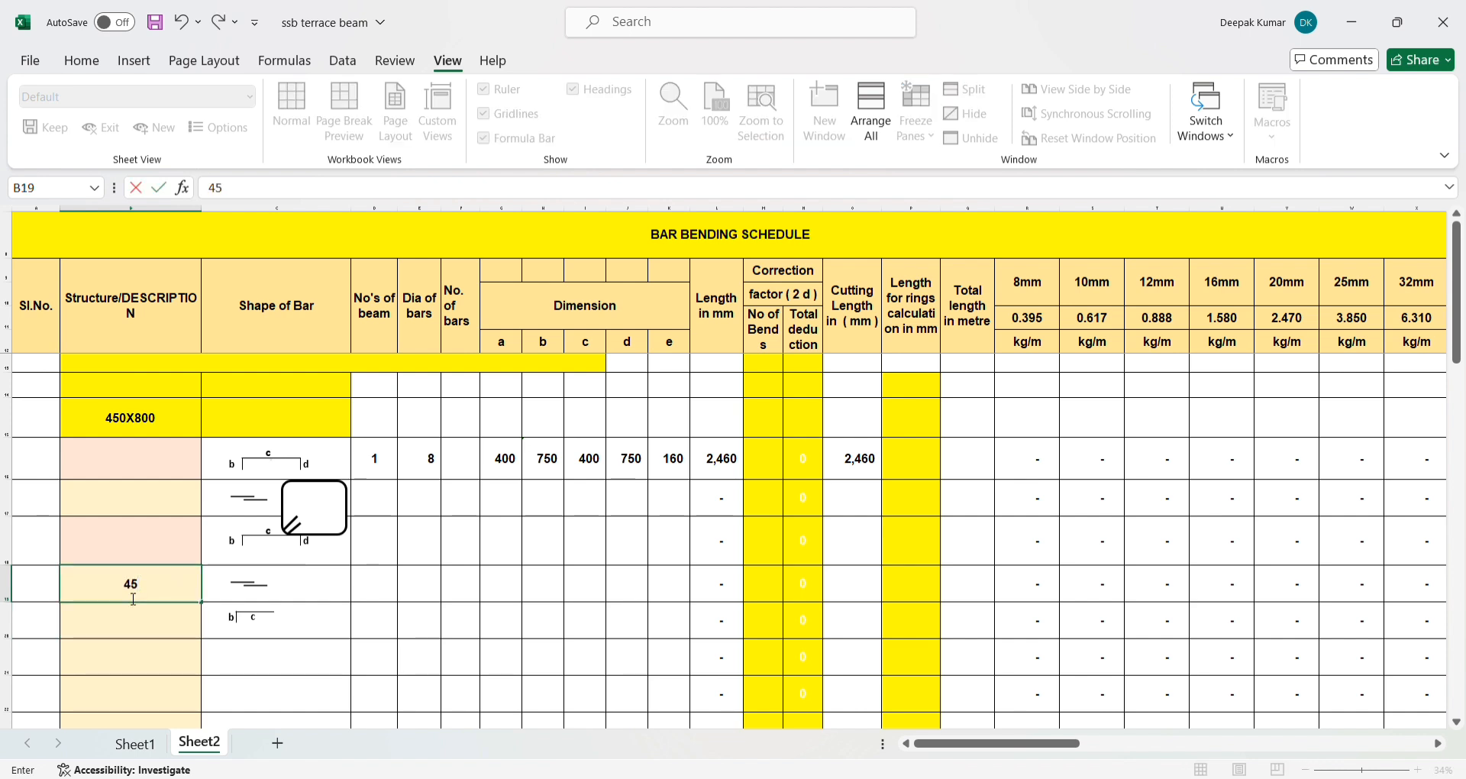
{"action": "type", "text": "=1D"}
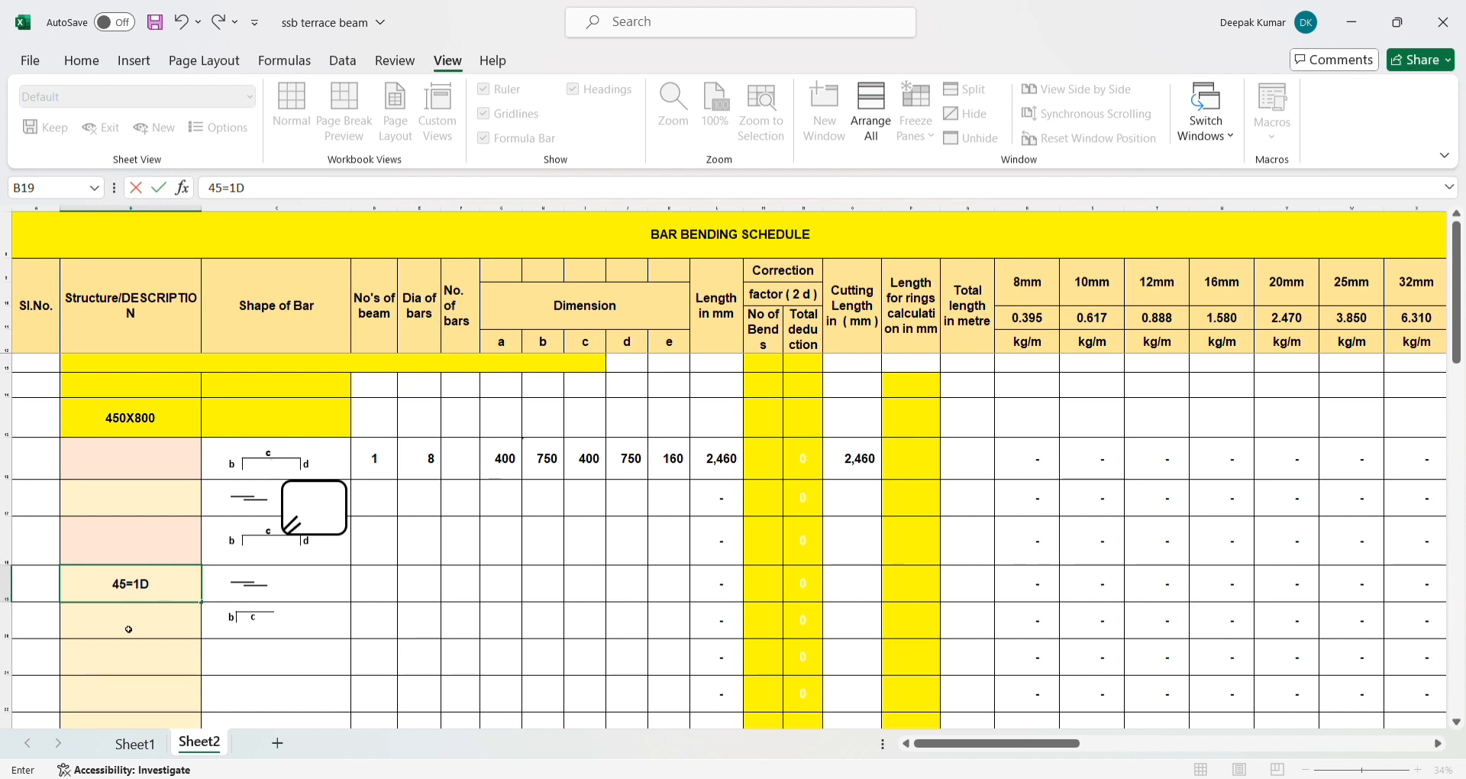
{"action": "key", "text": "ctrl+Return"}
- Enter the note D=DIA OF BAR in cell B20, directly below the bend deduction note
{"action": "left_click", "coordinate": [121, 626]}
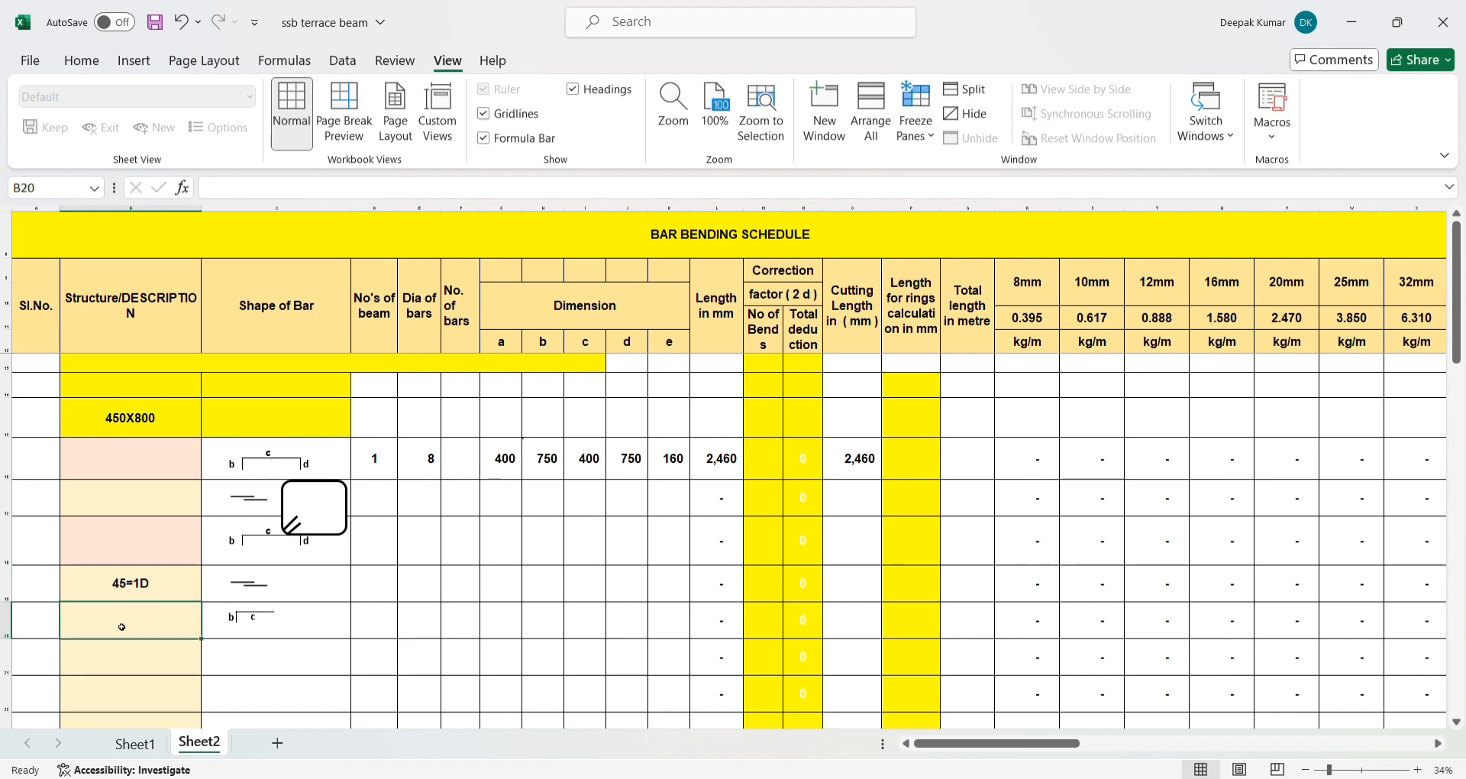
{"action": "type", "text": "D=S"}
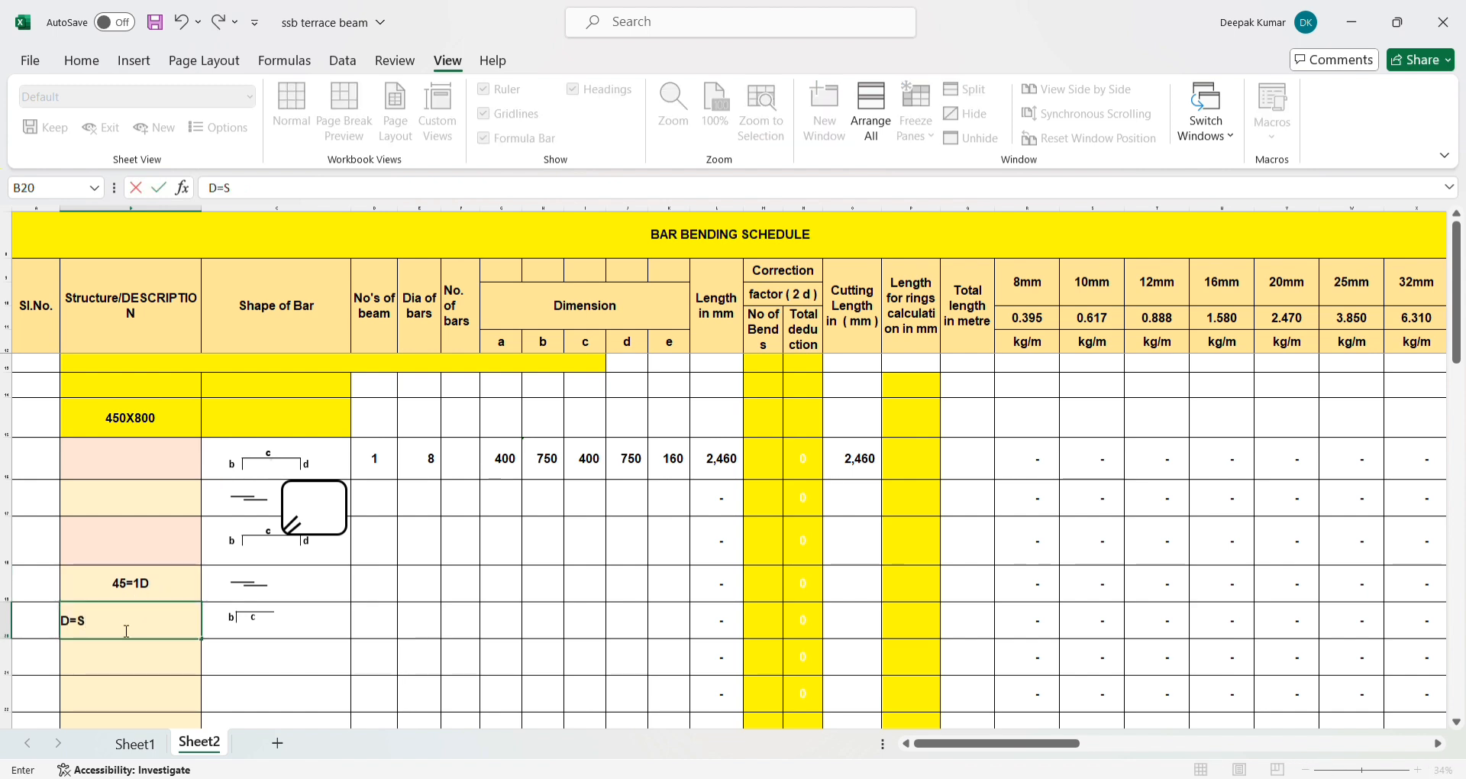
{"action": "key", "text": "BackSpace"}
{"action": "type", "text": "DI"}
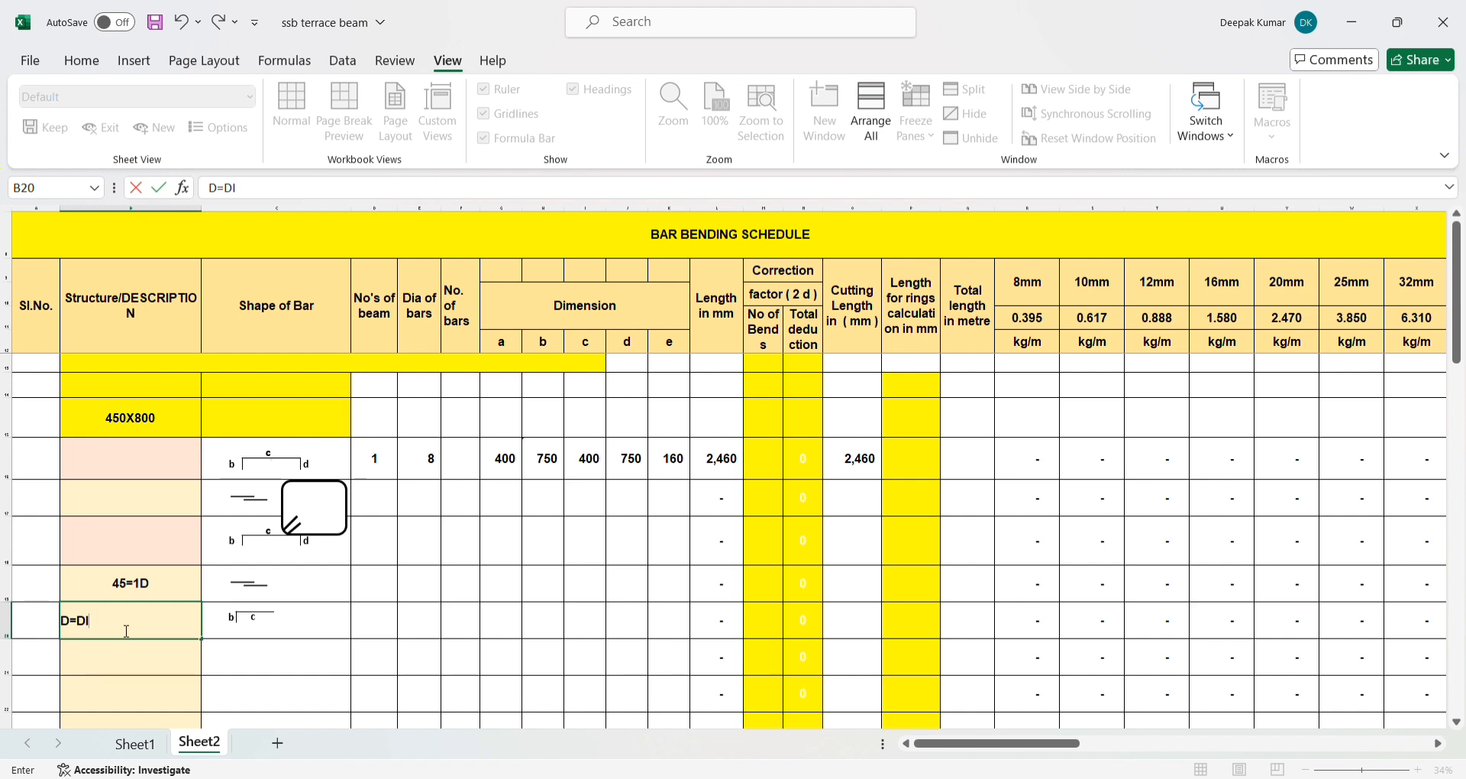
{"action": "type", "text": "A OF BAR"}
{"action": "key", "text": "Return"}
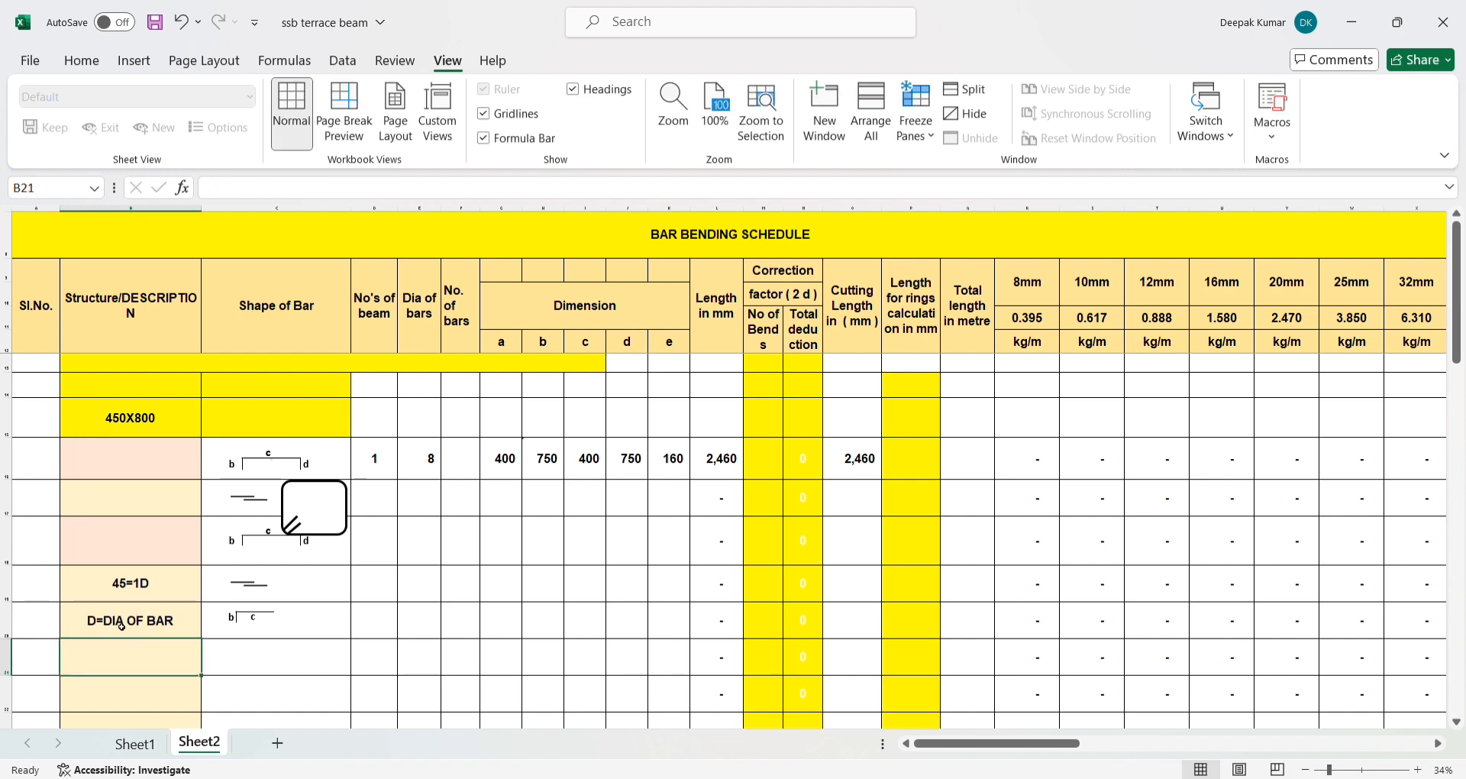
- Add the 90-degree bend deduction 90=2D as a second line in cell B19
{"action": "left_click", "coordinate": [122, 624]}
{"action": "left_click", "coordinate": [131, 594]}
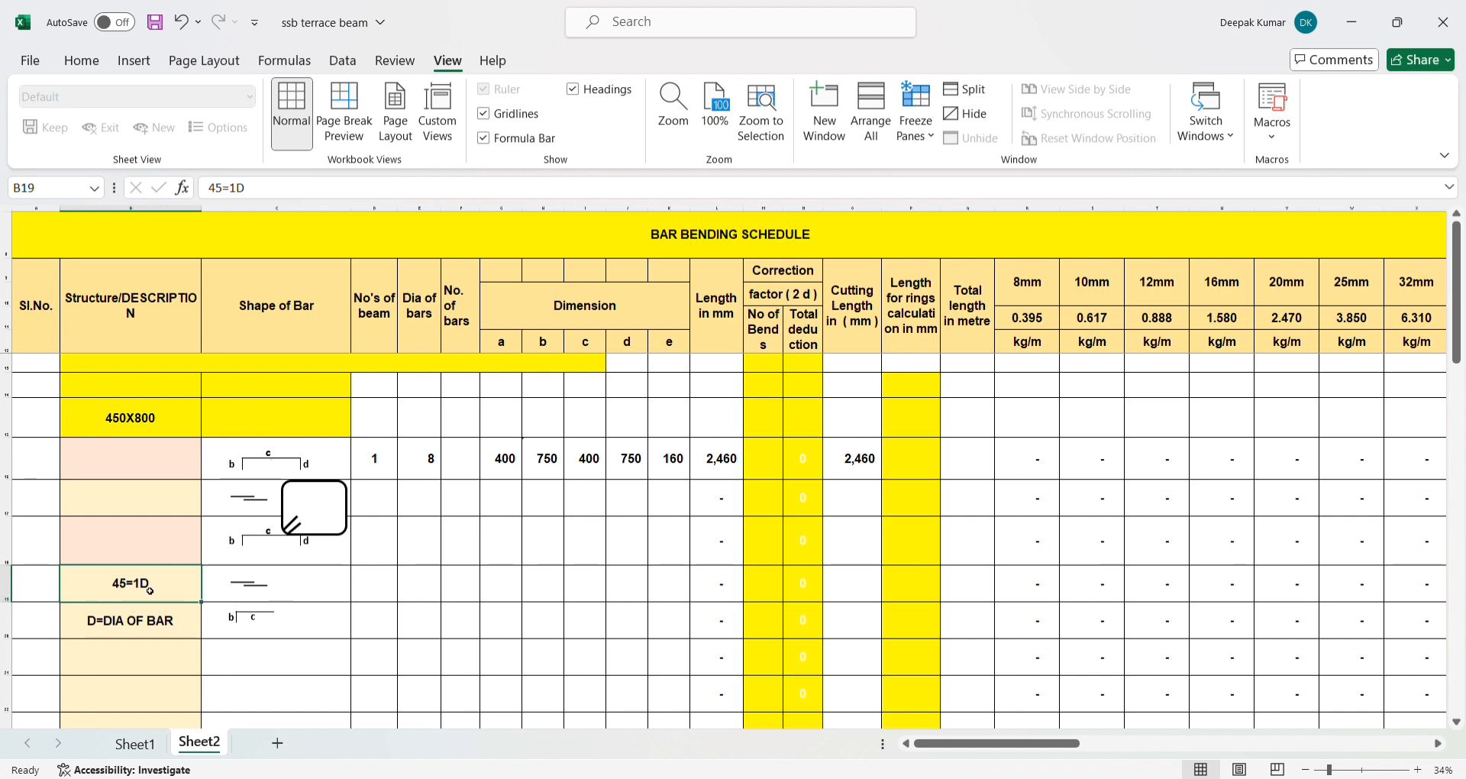
{"action": "left_click", "coordinate": [265, 191]}
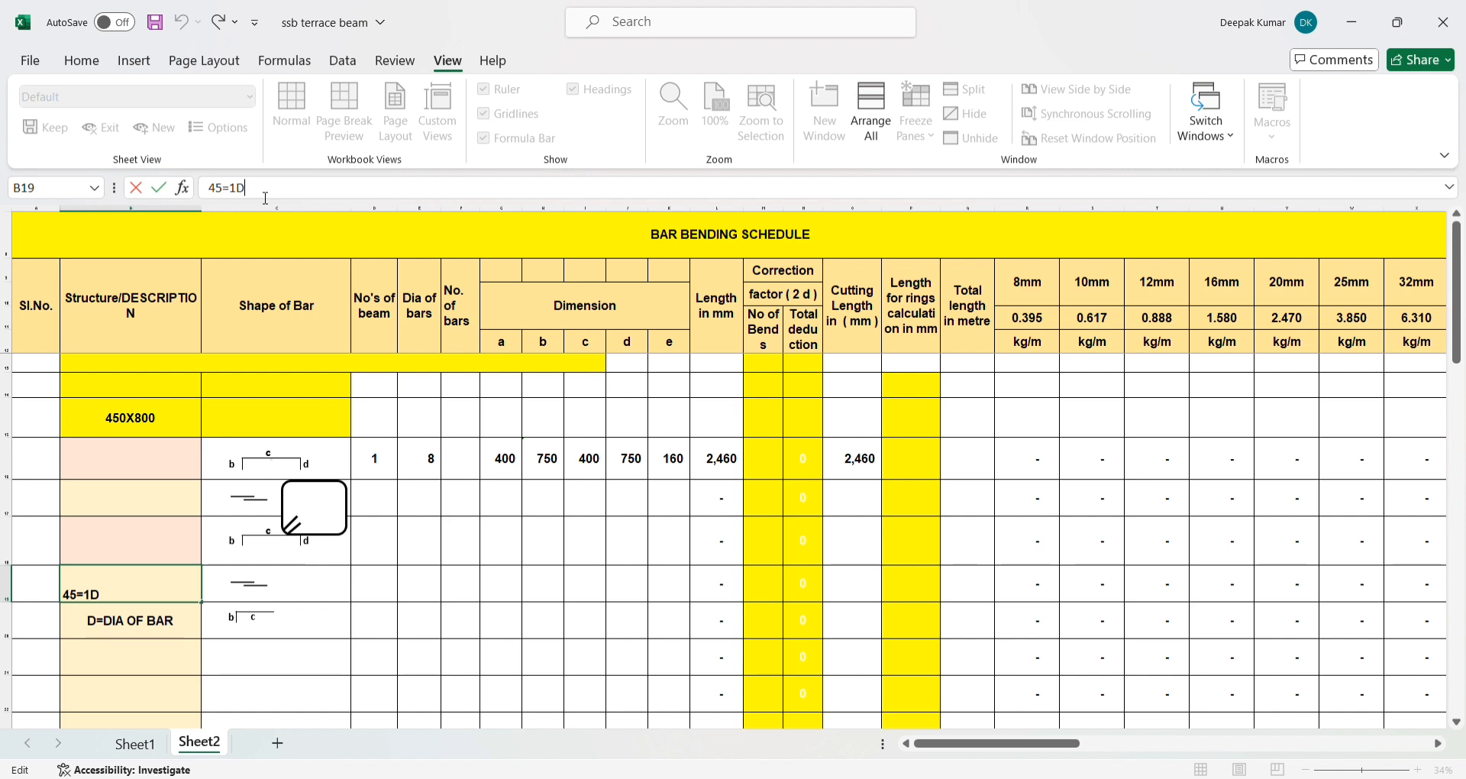
{"action": "key", "text": "alt+Return"}
{"action": "type", "text": "90=2D"}
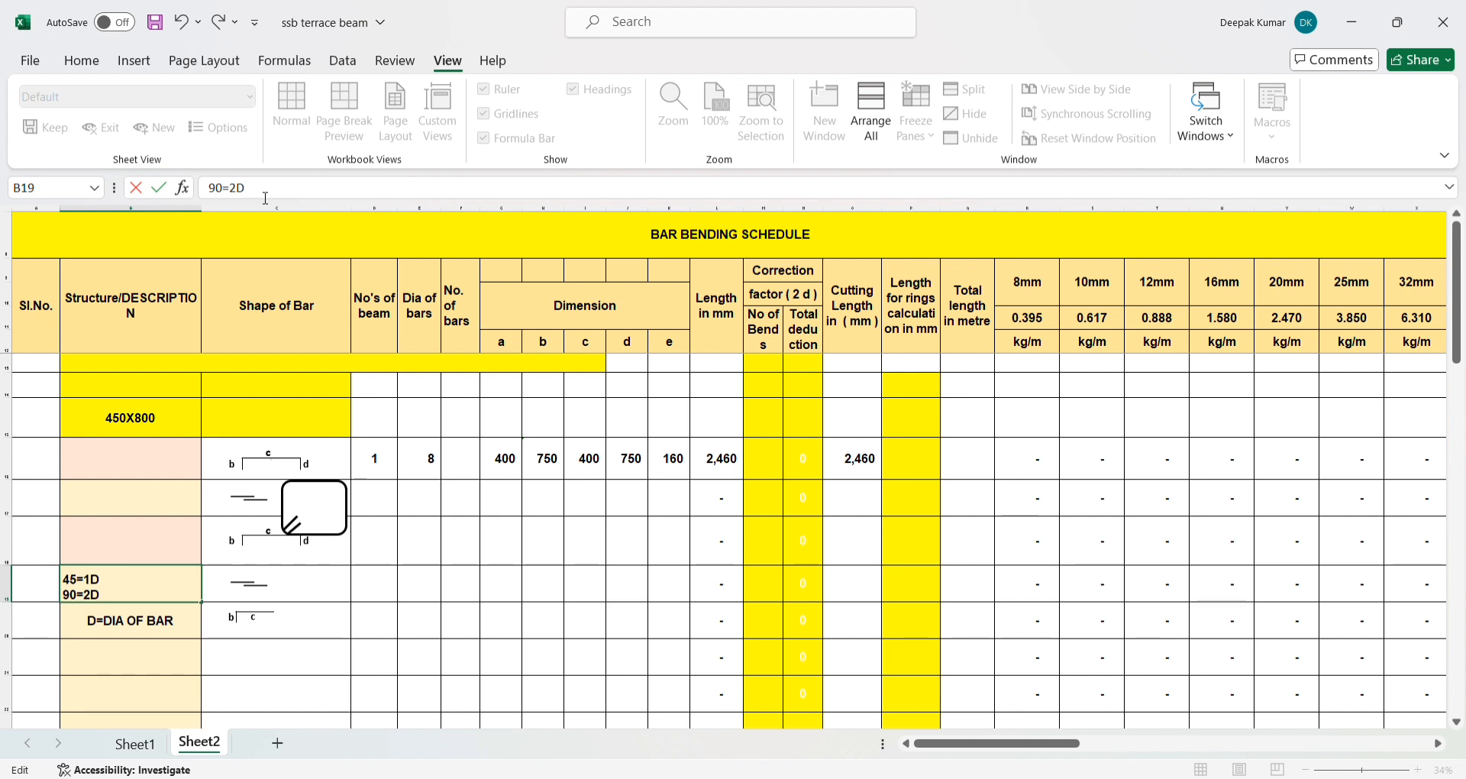
{"action": "key", "text": "Return"}
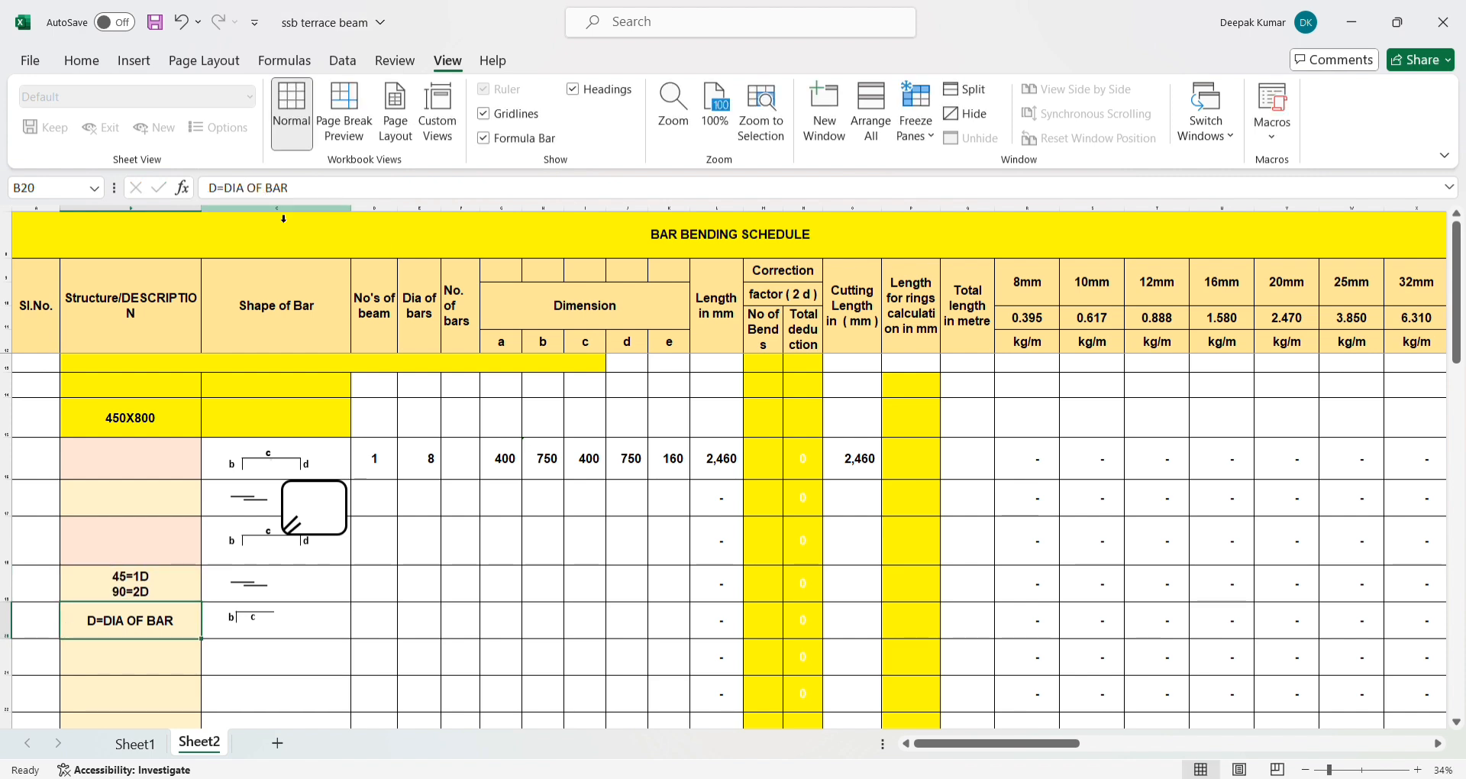
{"action": "left_click", "coordinate": [146, 582]}
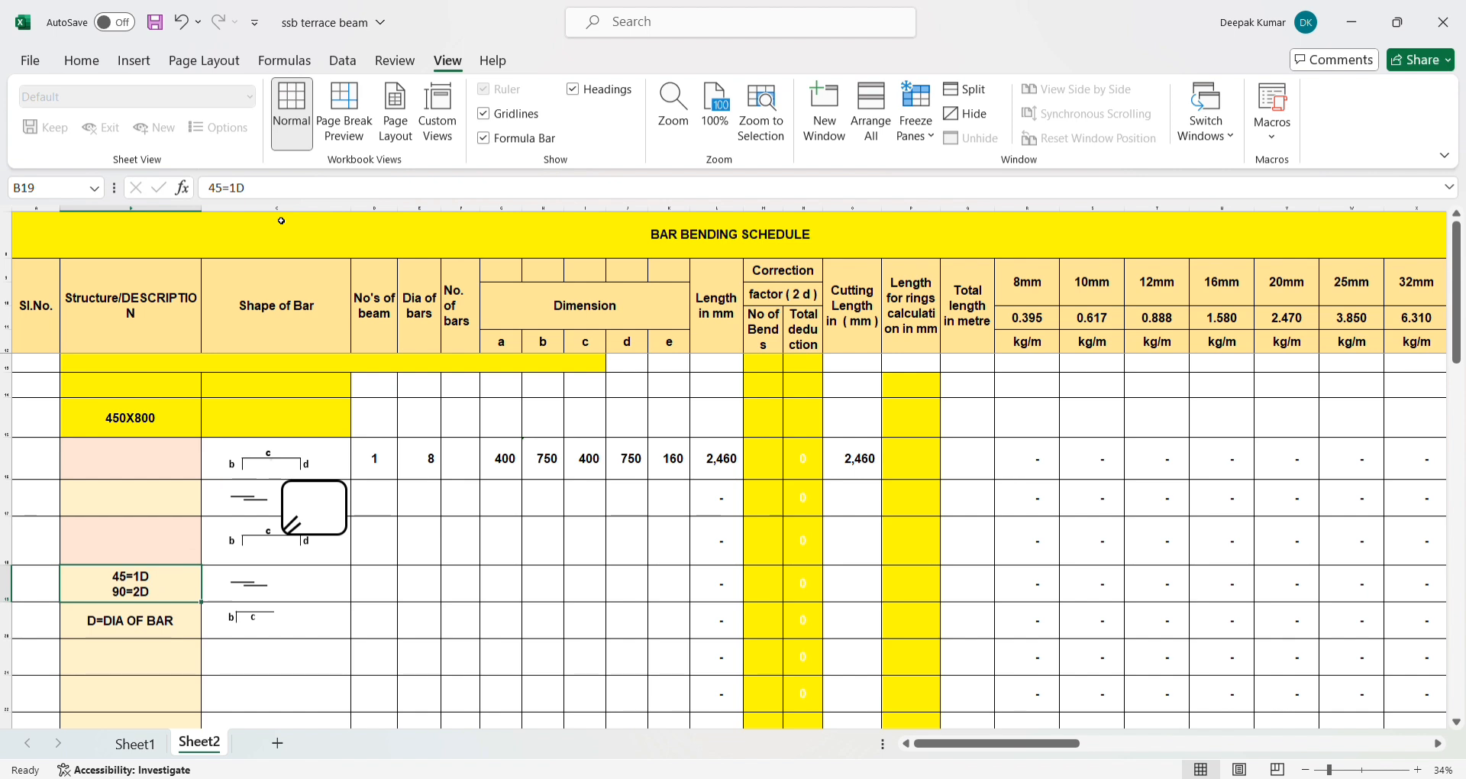
{"action": "type", "text": "135"}
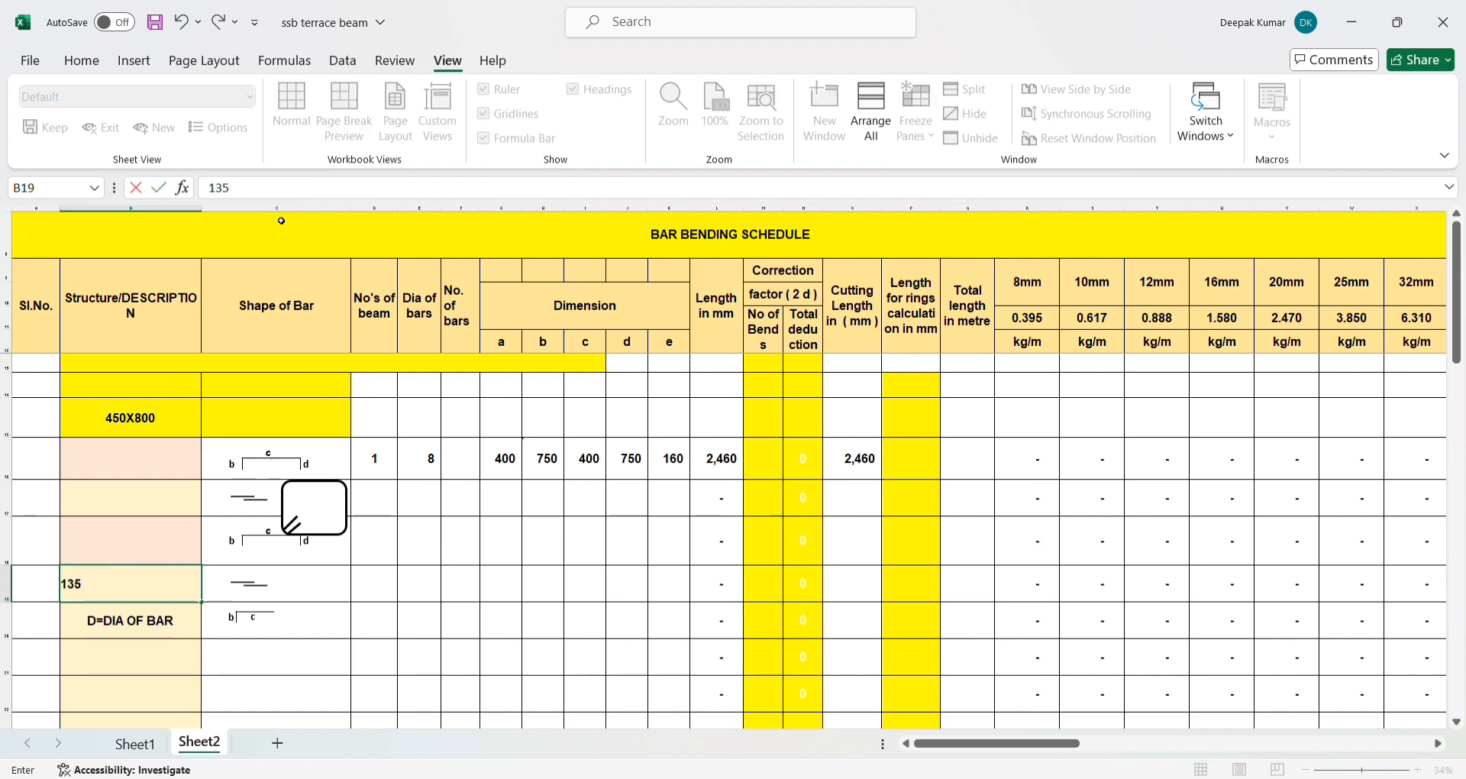
{"action": "left_click", "coordinate": [129, 543]}
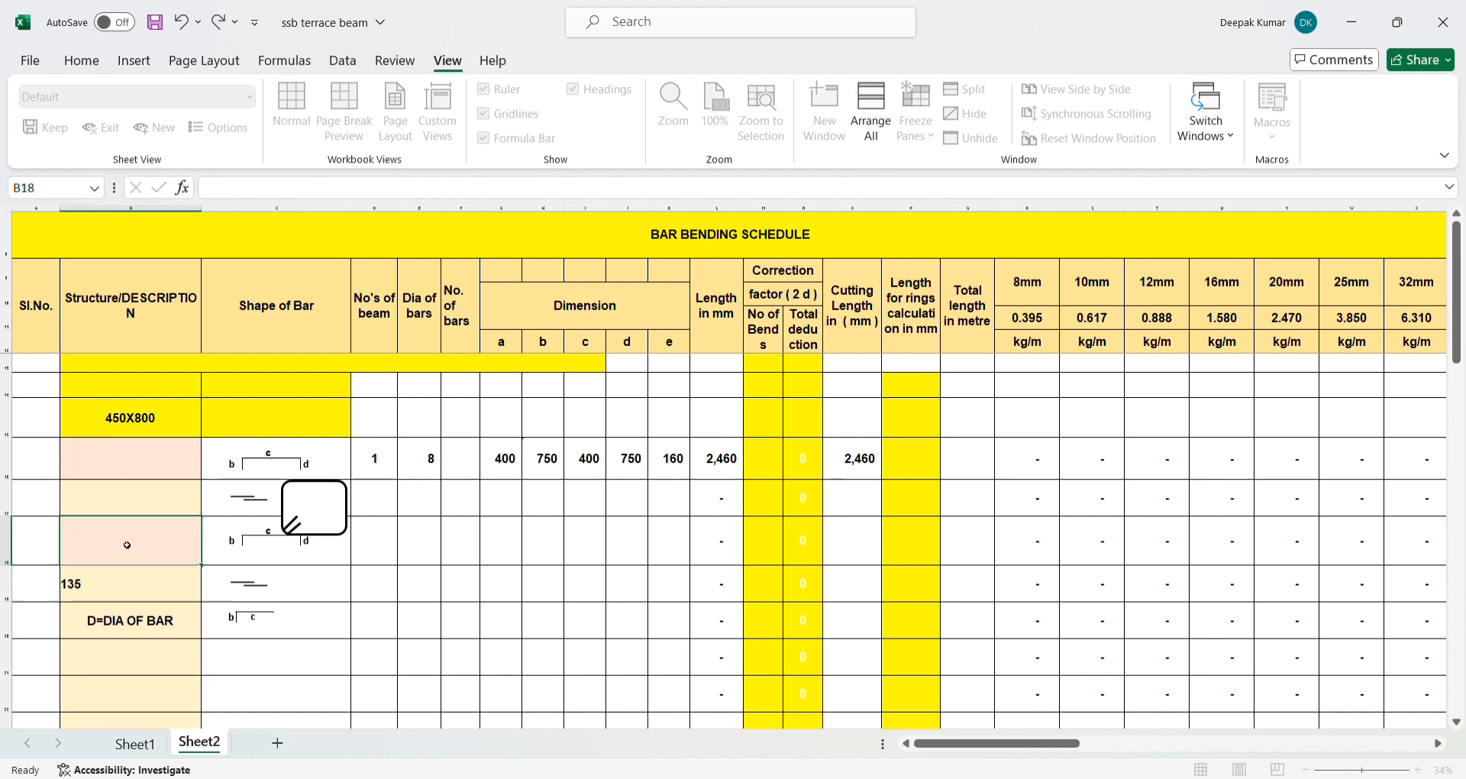
{"action": "left_click", "coordinate": [139, 597]}
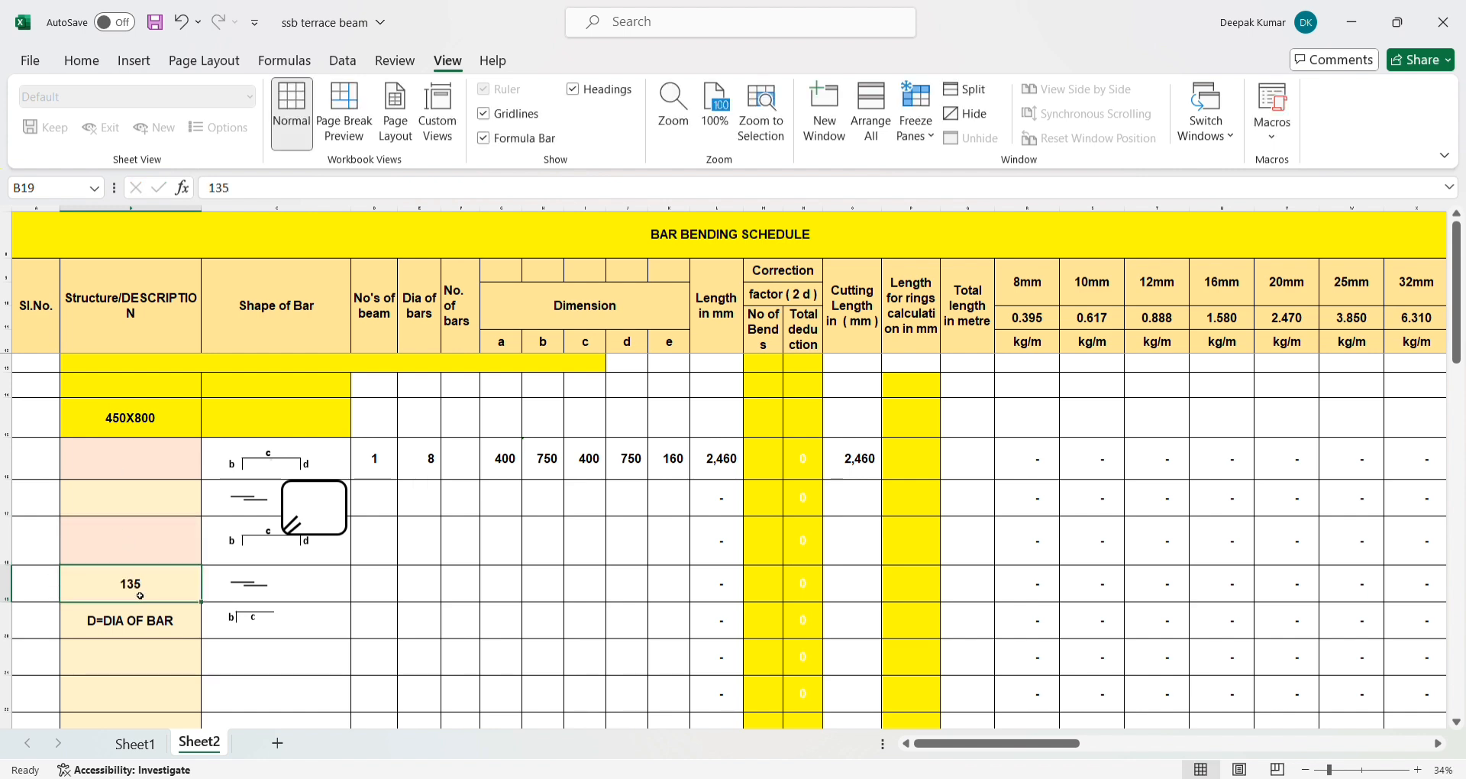
{"action": "key", "text": "ctrl+z"}
- Add the 135-degree bend deduction 135=3D as a third line in cell B19
{"action": "left_click", "coordinate": [267, 193]}
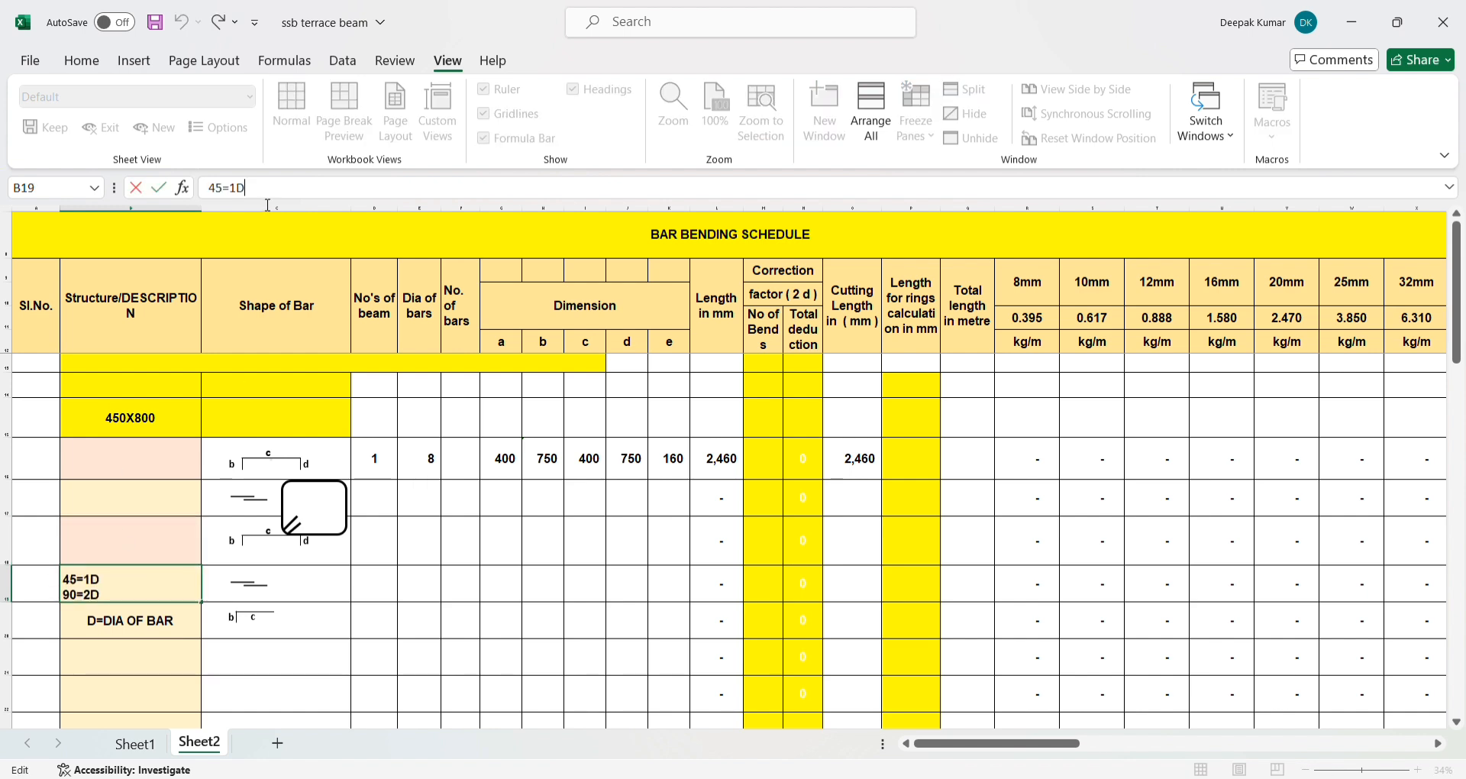
{"action": "key", "text": "Down"}
{"action": "key", "text": "alt+Return"}
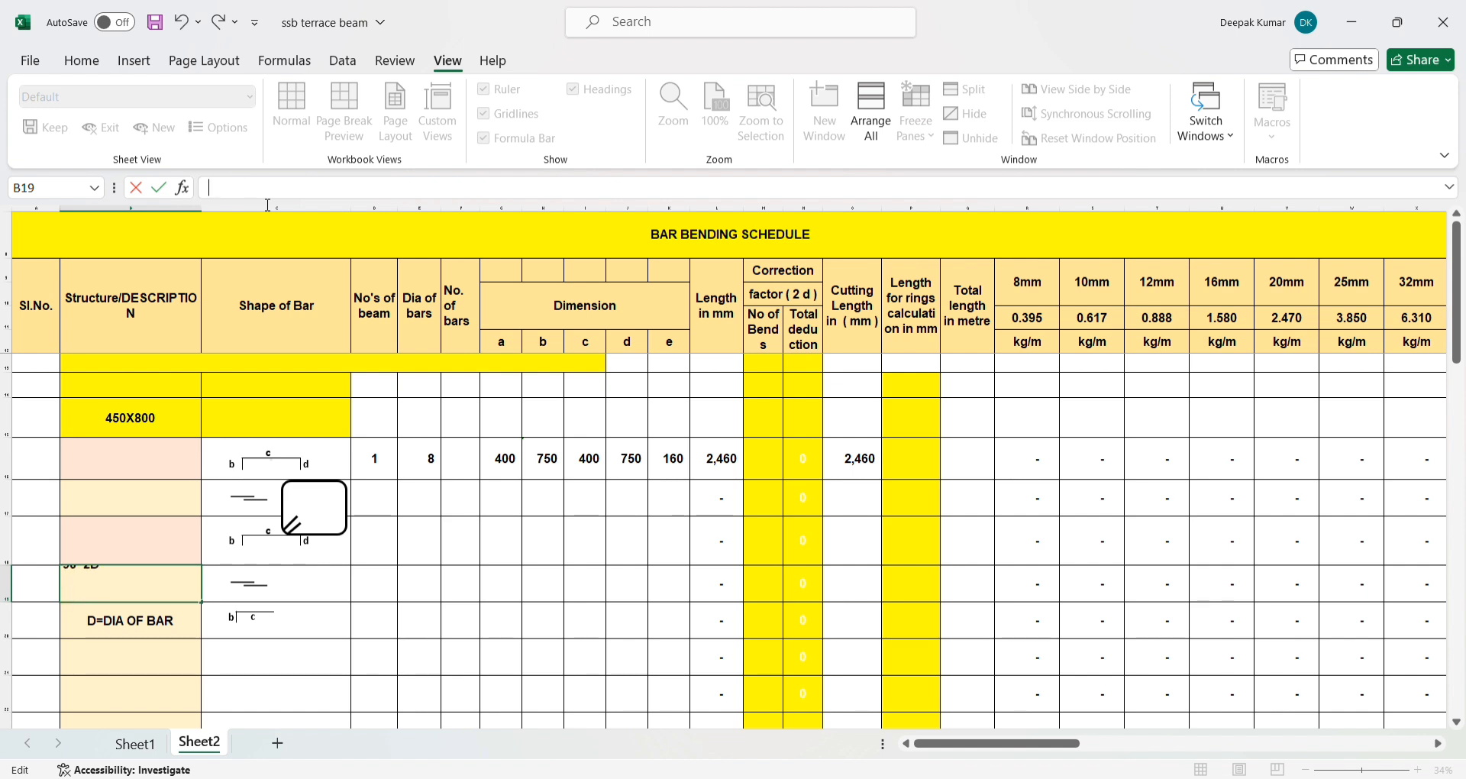
{"action": "key", "text": "BackSpace"}
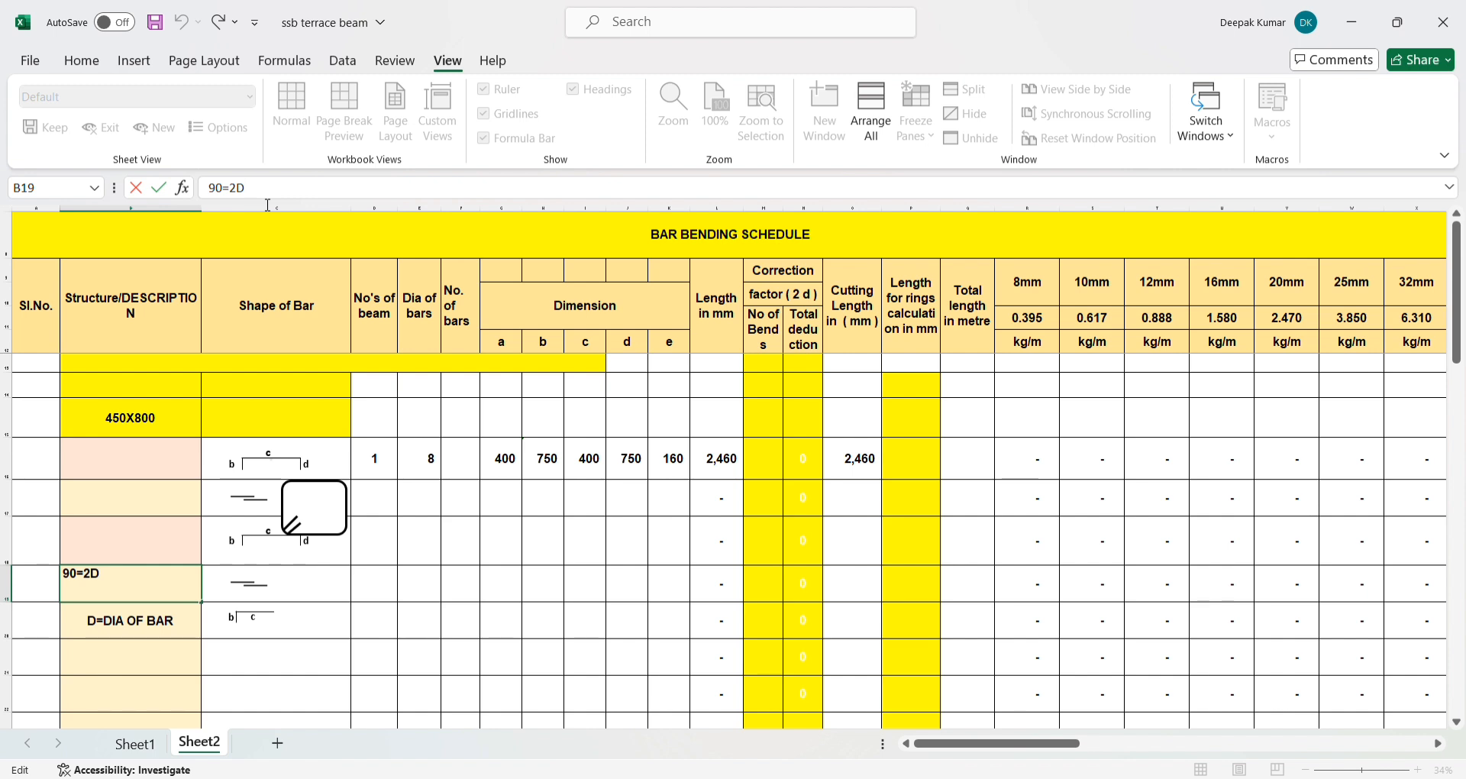
{"action": "key", "text": "alt+Return"}
{"action": "type", "text": "135"}
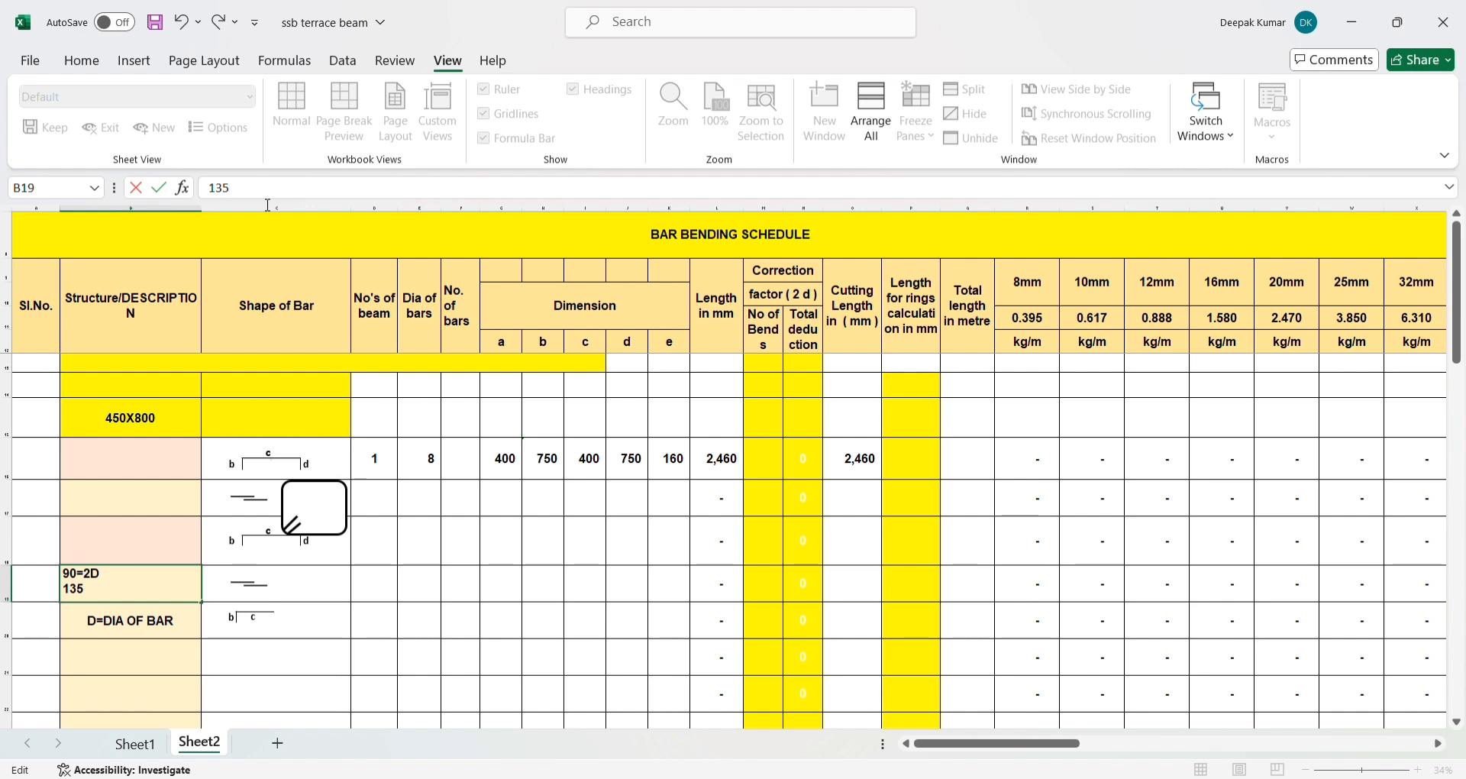
{"action": "type", "text": "=3D"}
{"action": "key", "text": "Return"}
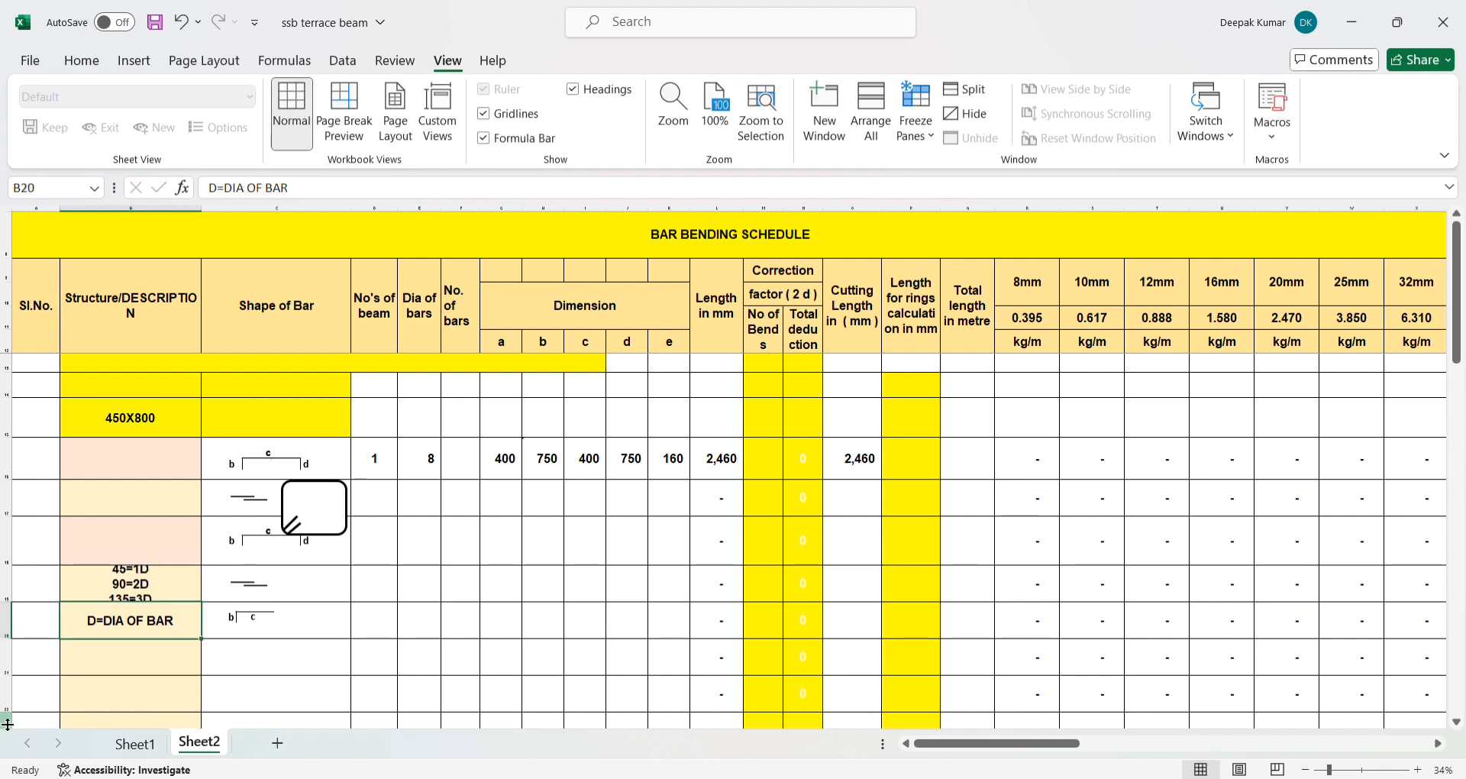
- Increase the height of row 19 to fit all three bend deduction lines in B19
{"action": "left_click_drag", "start_coordinate": [15, 602], "coordinate": [14, 628]}
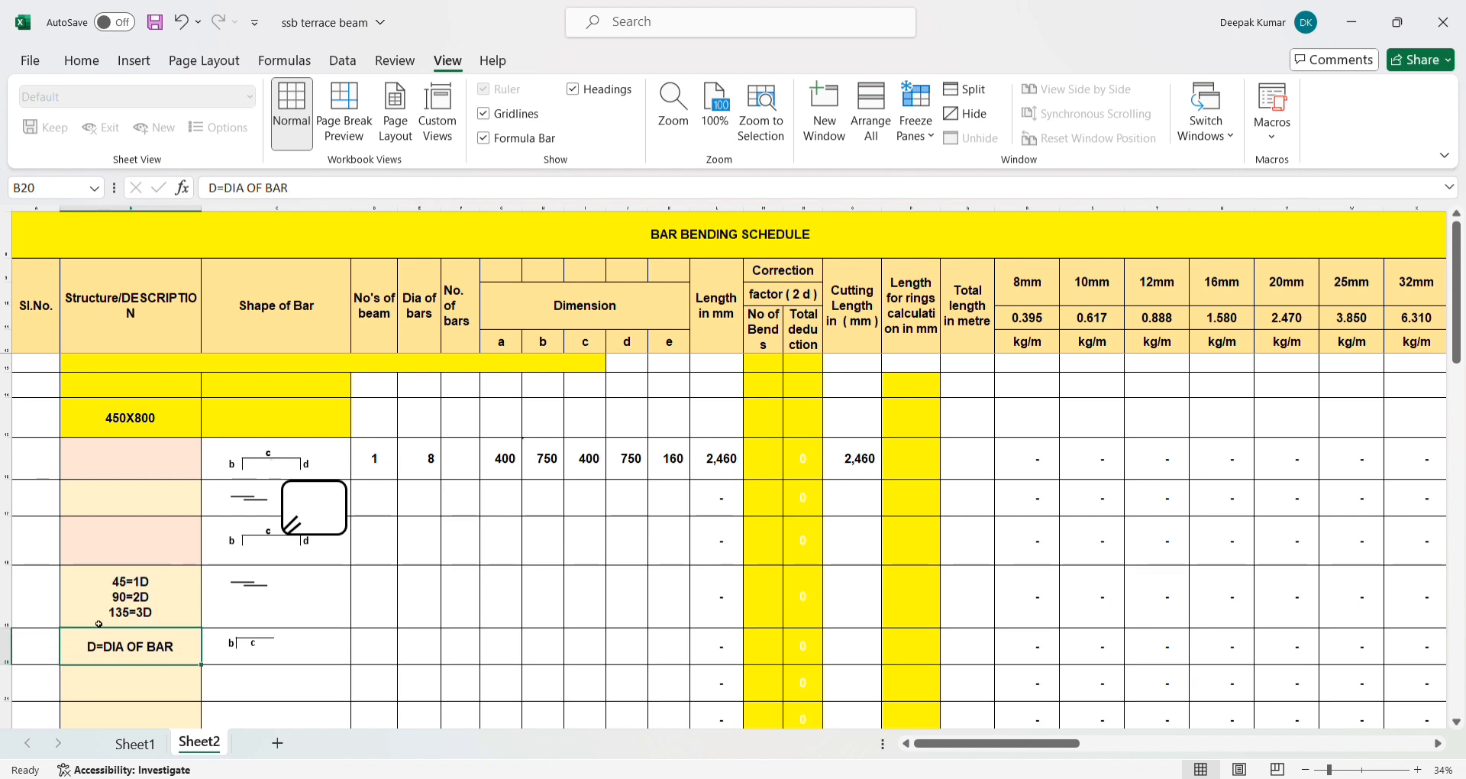
{"action": "left_click", "coordinate": [152, 596]}
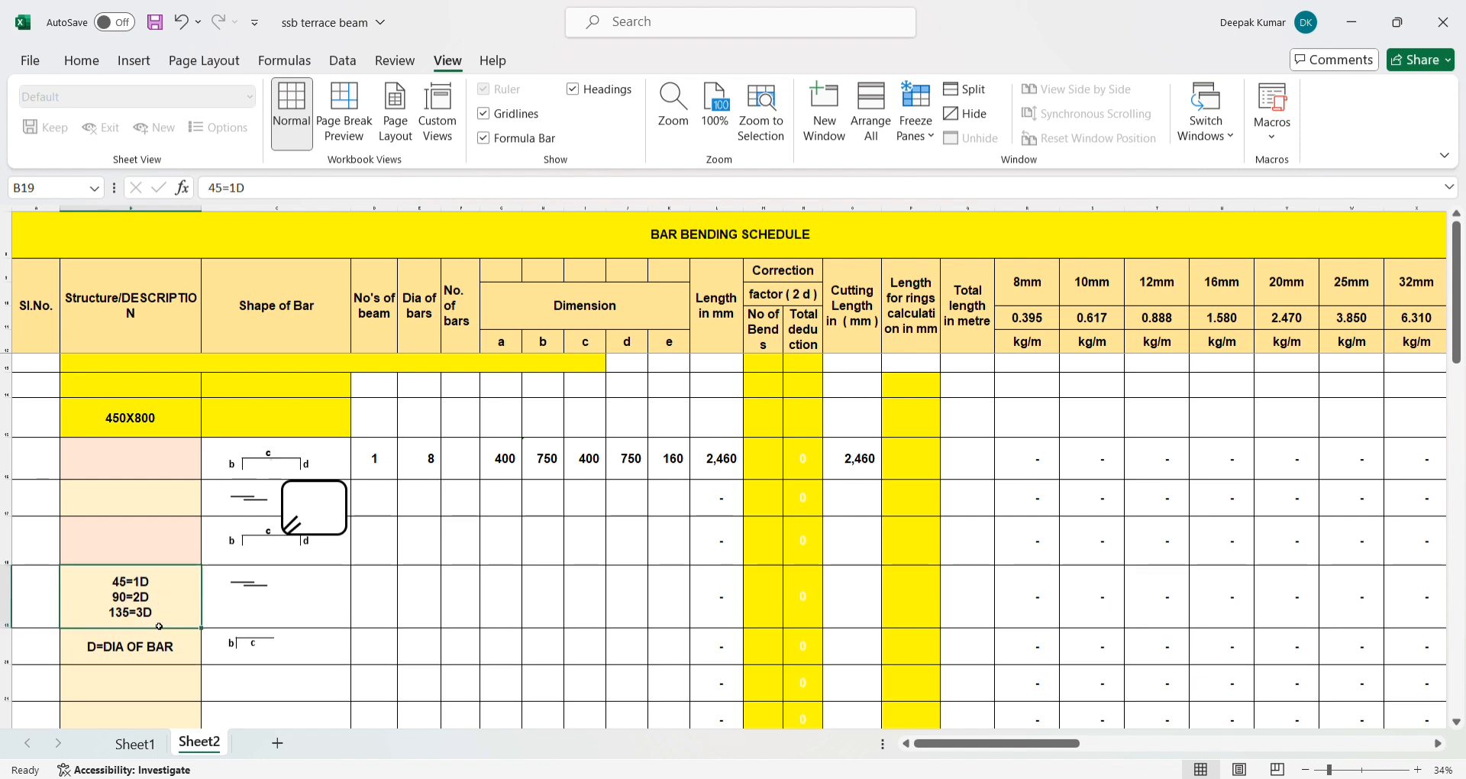
- Examine the correction factor headings, the bar diameter in E16 and the total deduction formula in N16
{"action": "left_click", "coordinate": [785, 298]}
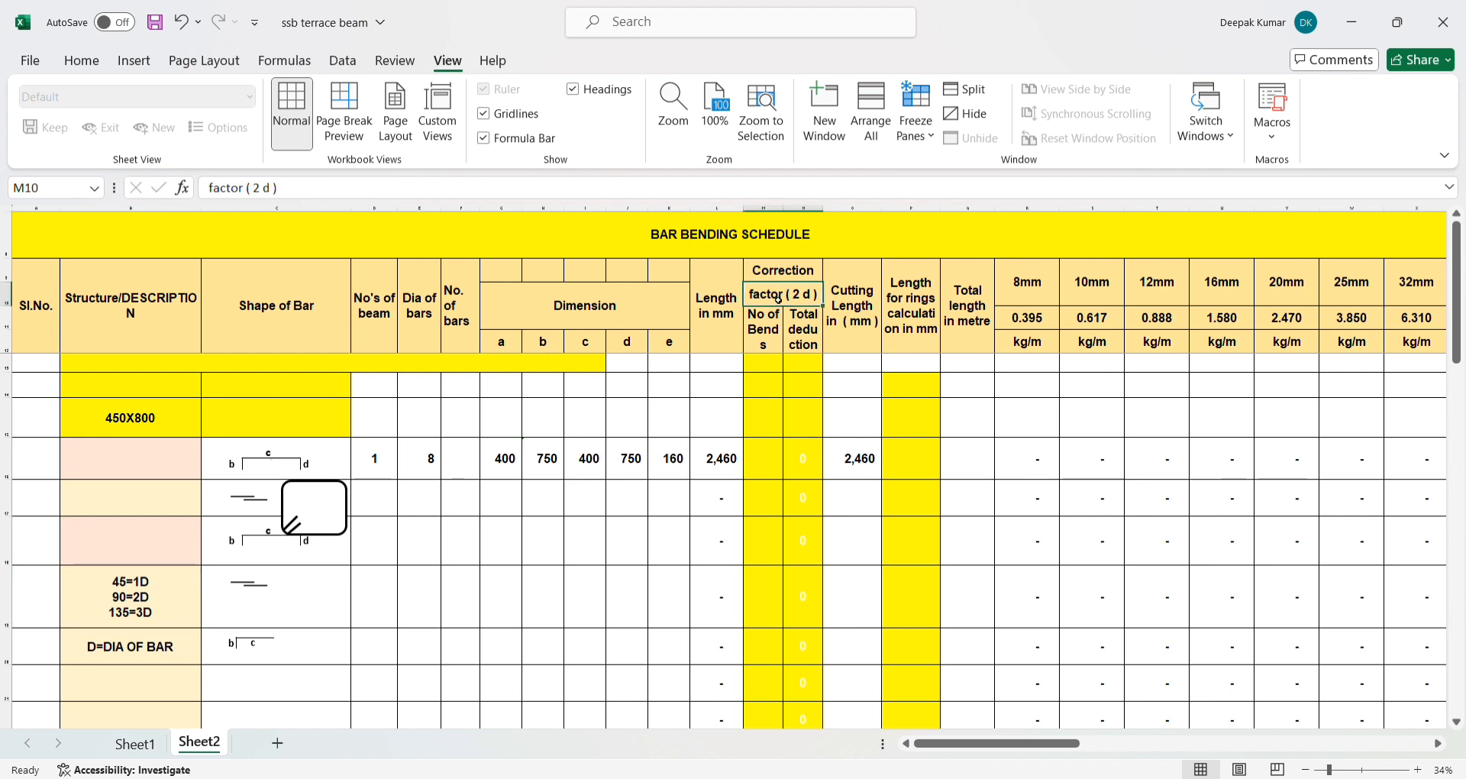
{"action": "left_click", "coordinate": [758, 332]}
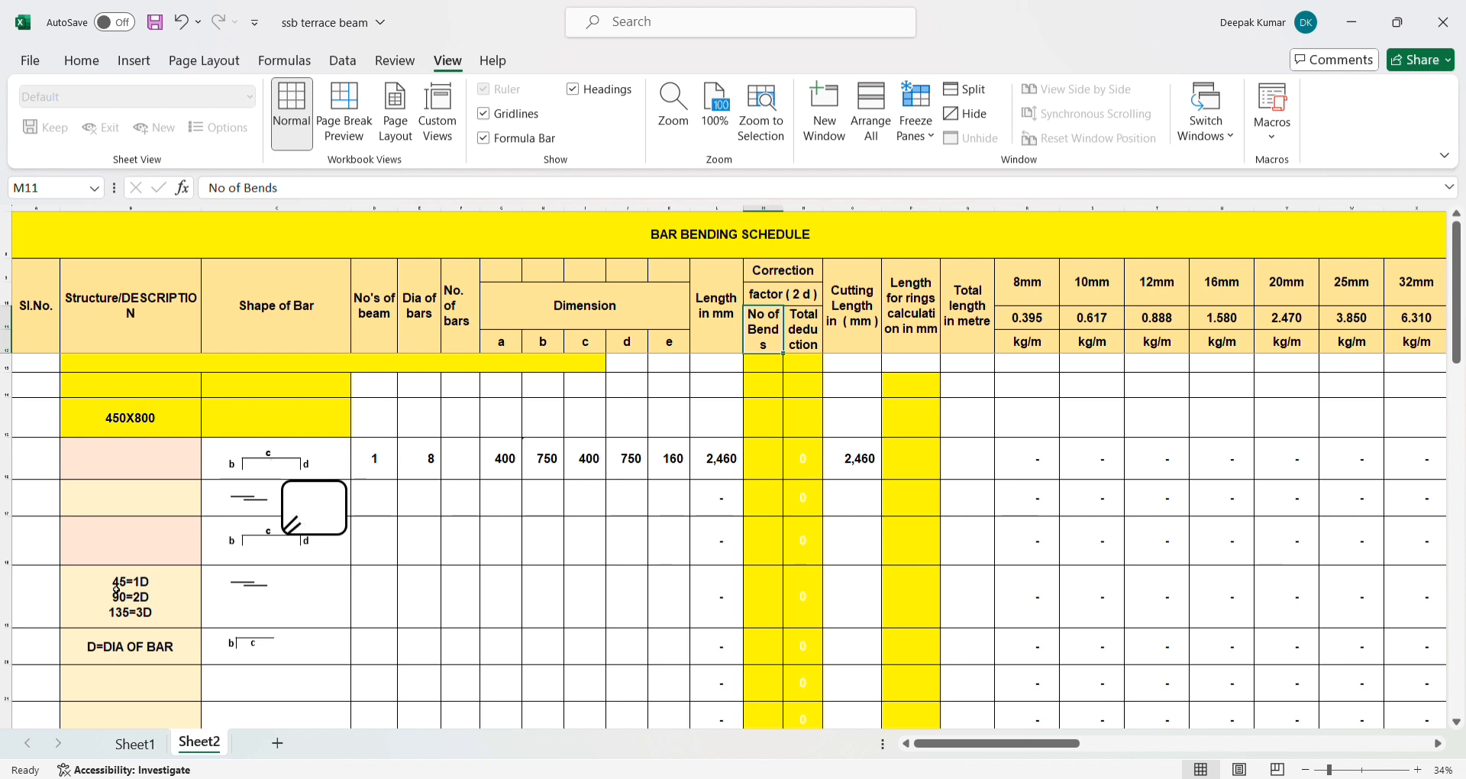
{"action": "left_click", "coordinate": [796, 299]}
{"action": "left_click", "coordinate": [802, 453]}
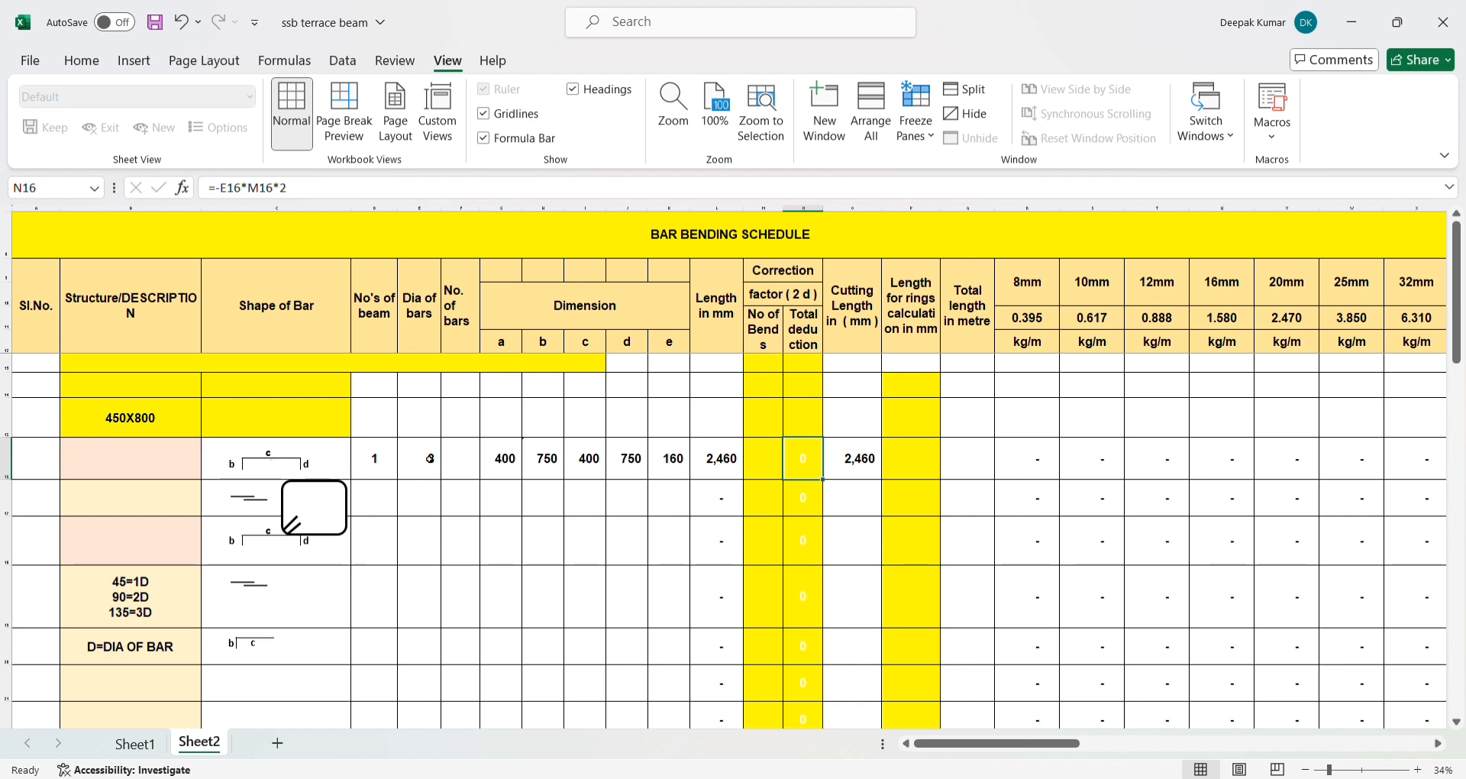
{"action": "left_click", "coordinate": [426, 467]}
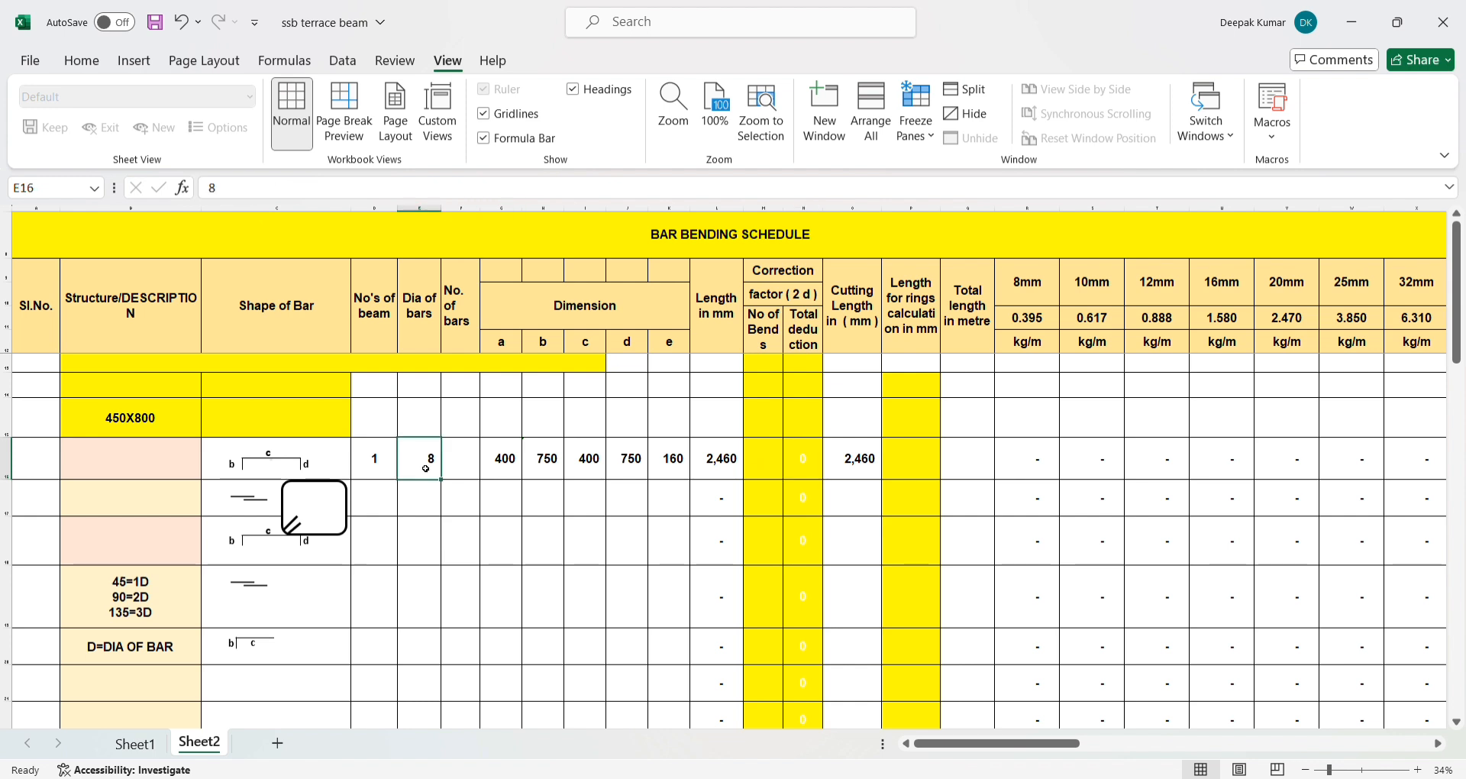
{"action": "left_click", "coordinate": [743, 468]}
{"action": "left_click", "coordinate": [801, 466]}
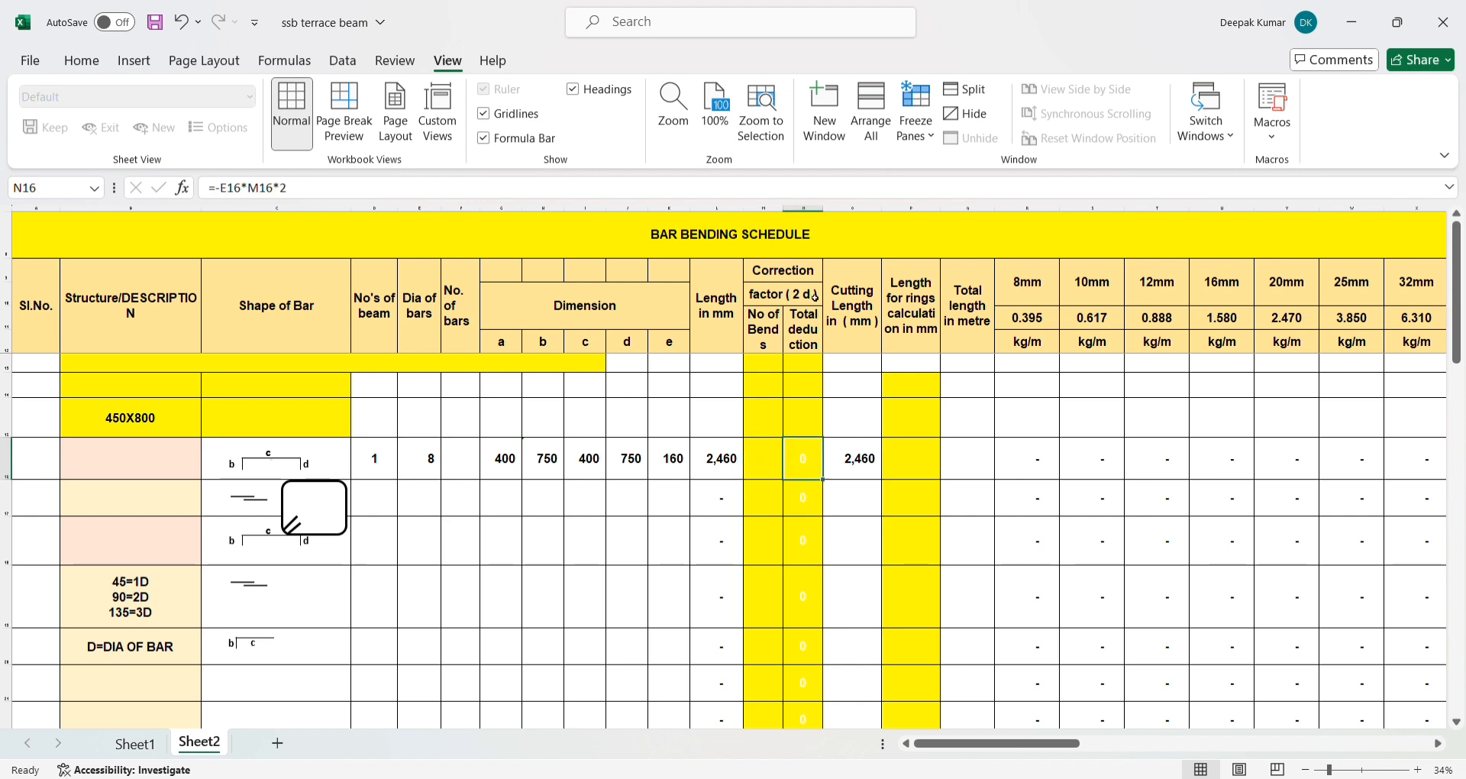
- Enter 6 as the number of bends for the stirrup in M16
{"action": "left_click", "coordinate": [772, 473]}
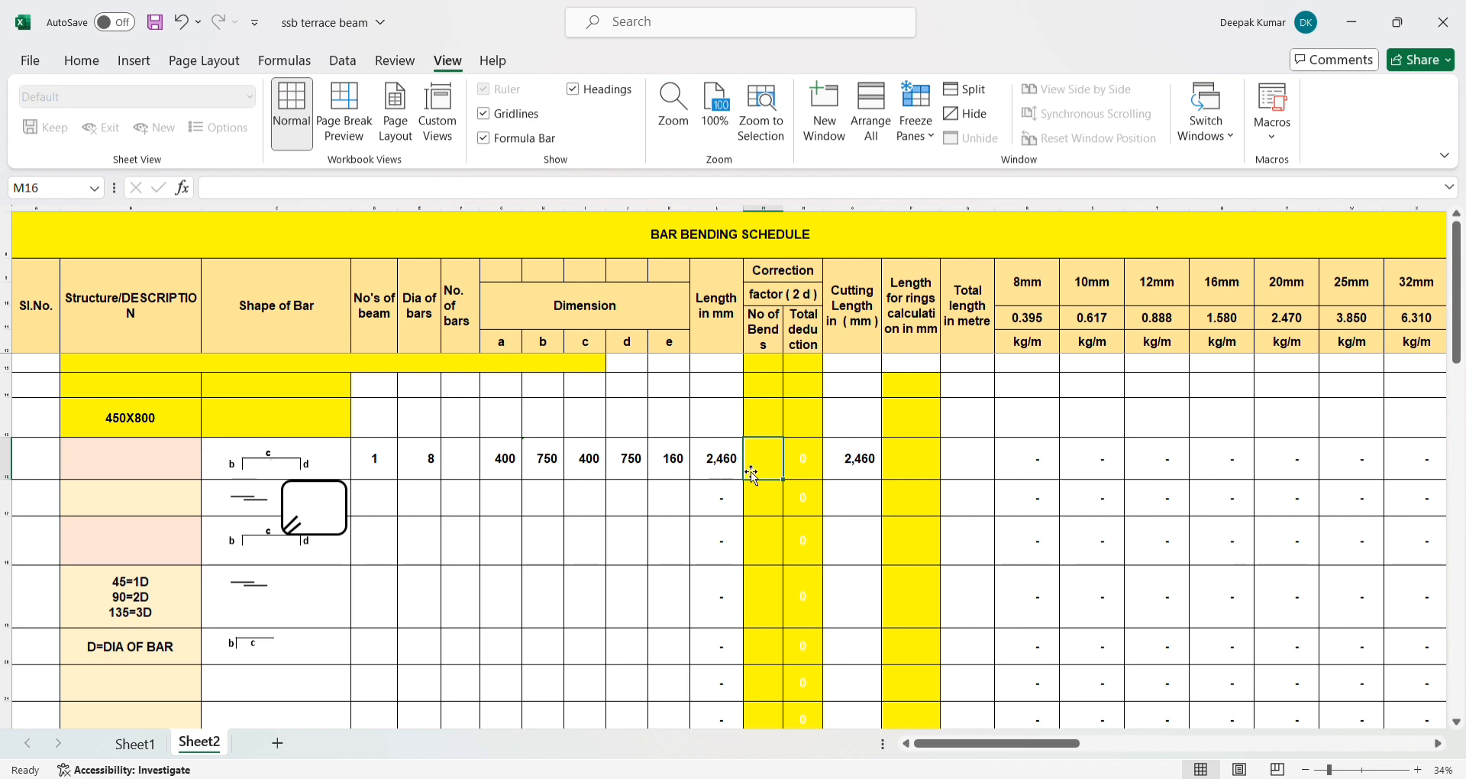
{"action": "type", "text": "6"}
{"action": "key", "text": "Return"}
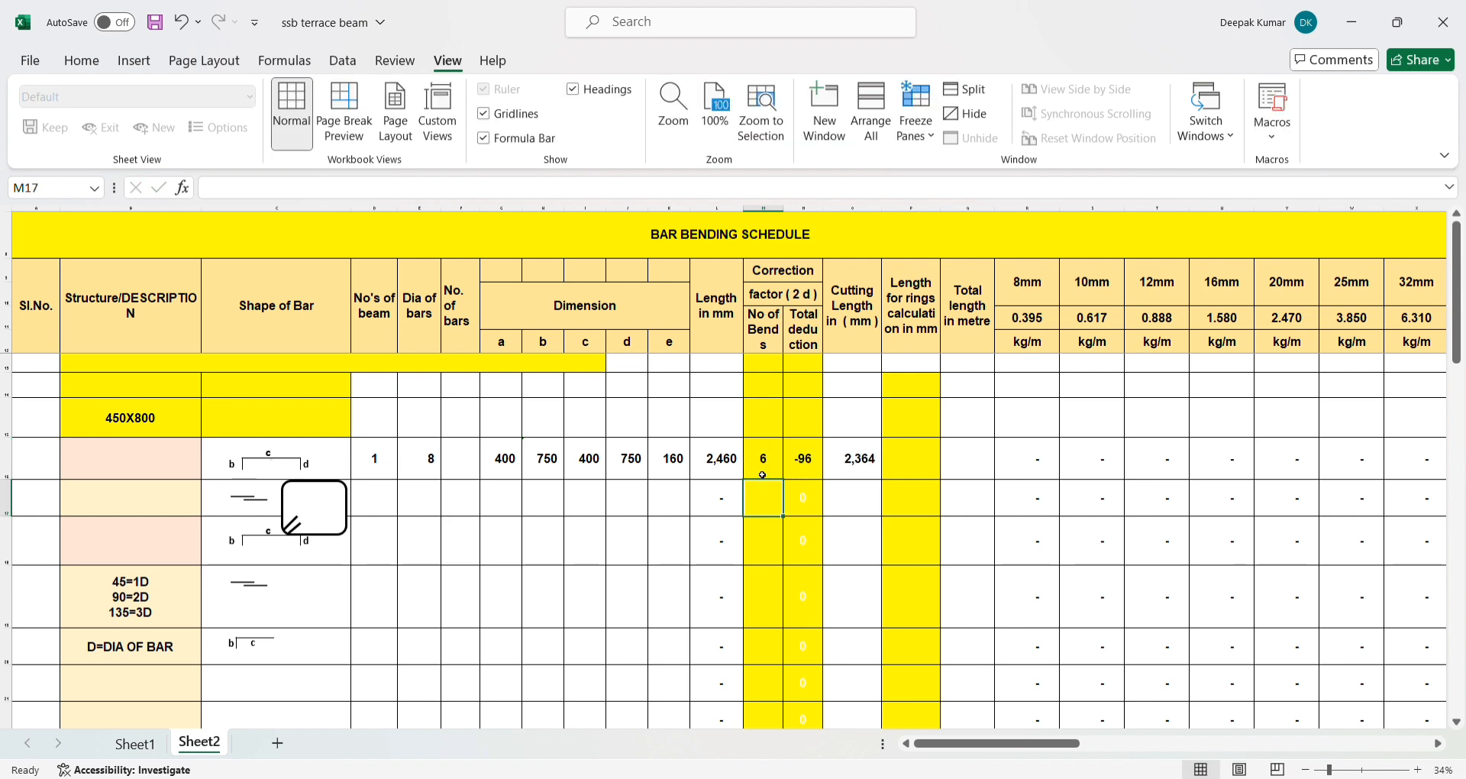
- Review how row 16's length, number of bends and total deduction feed the cutting length formula
{"action": "left_click", "coordinate": [790, 476]}
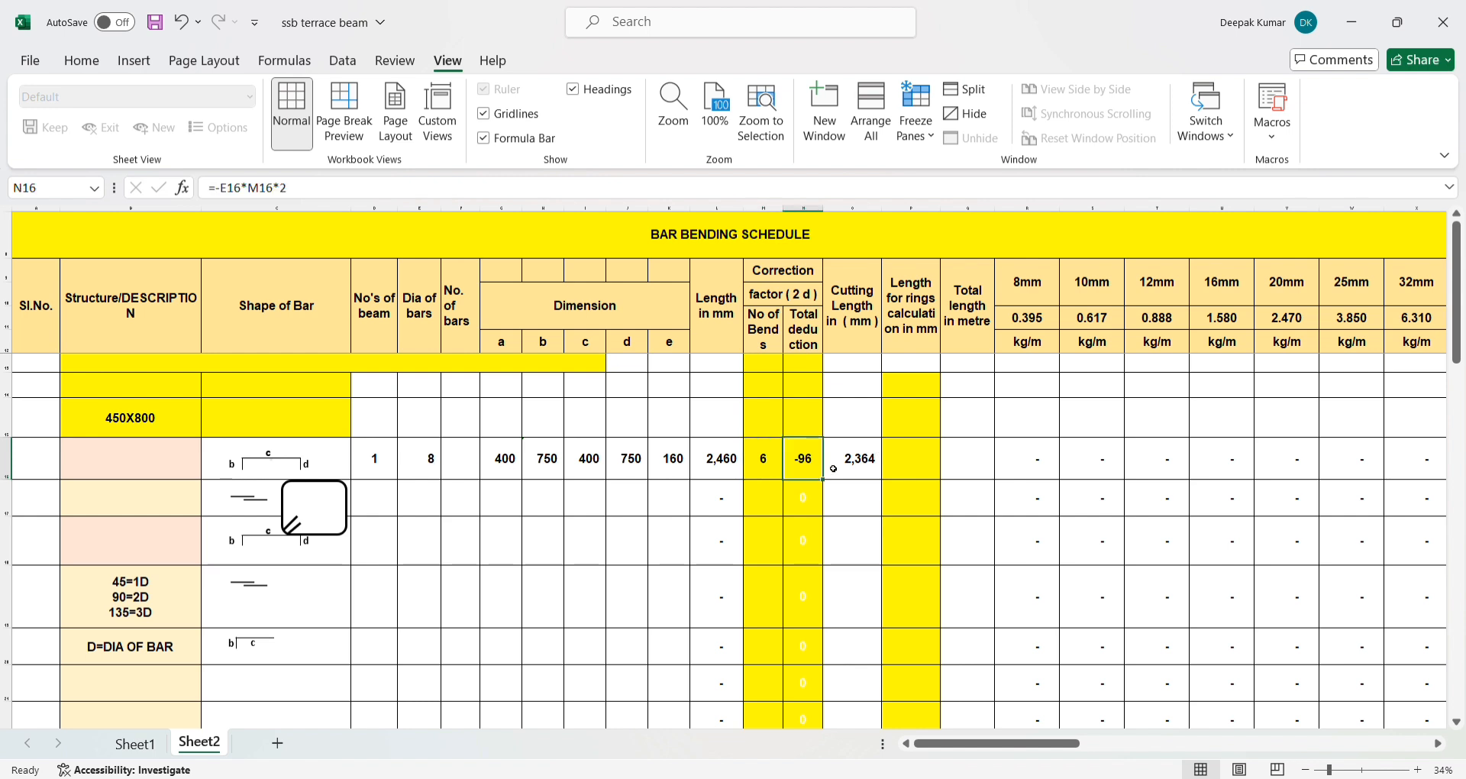
{"action": "left_click", "coordinate": [773, 461]}
{"action": "left_click", "coordinate": [803, 460]}
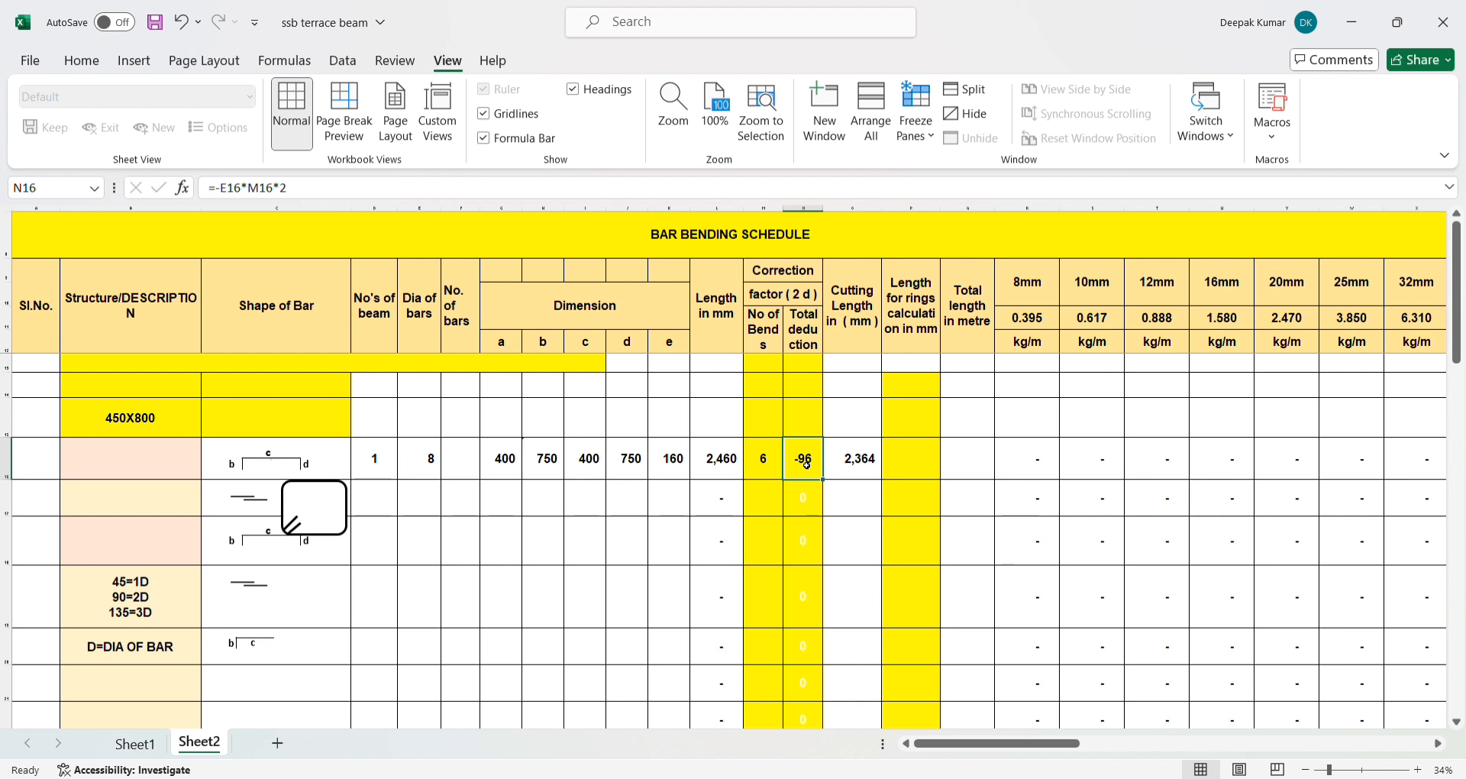
{"action": "left_click", "coordinate": [867, 460]}
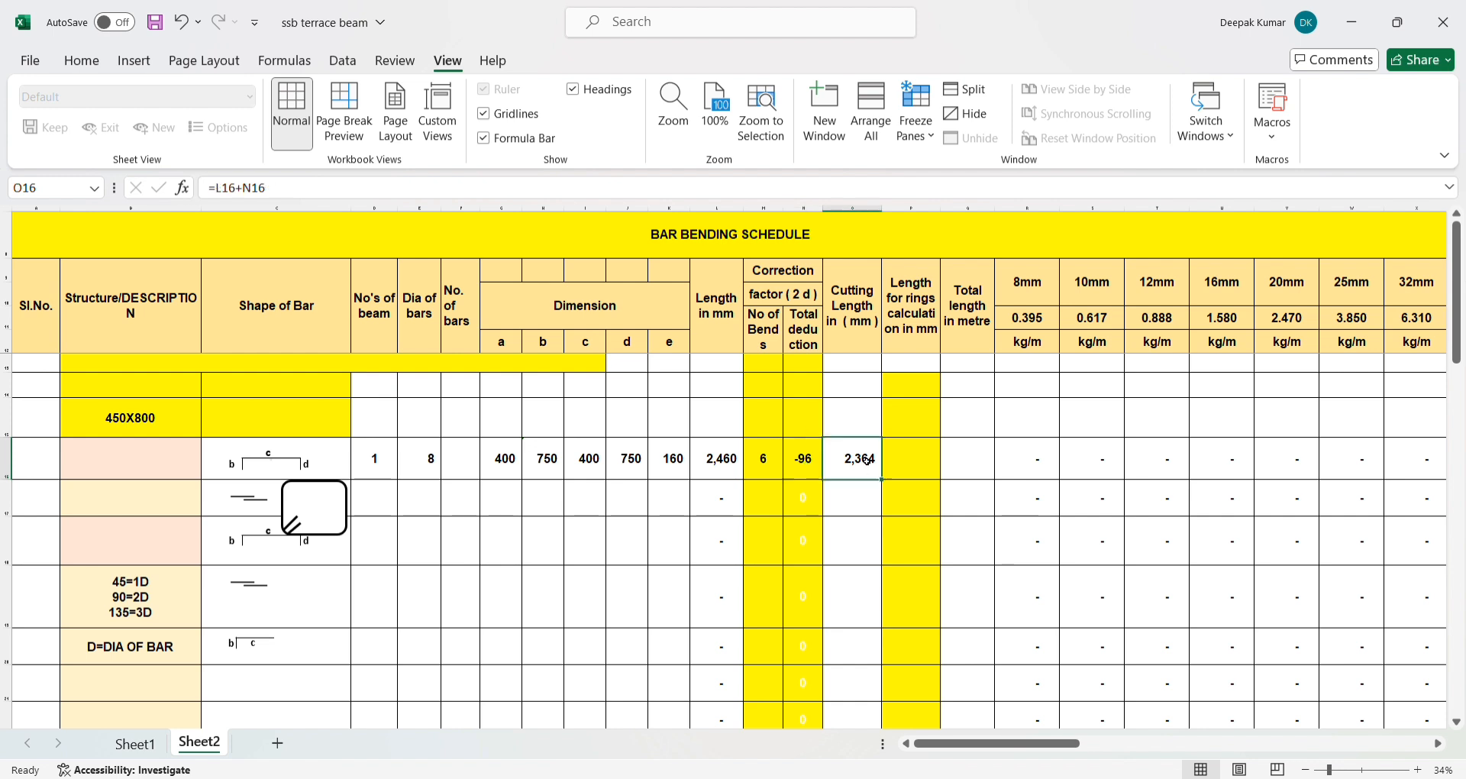
{"action": "left_click", "coordinate": [719, 467]}
{"action": "left_click", "coordinate": [804, 461]}
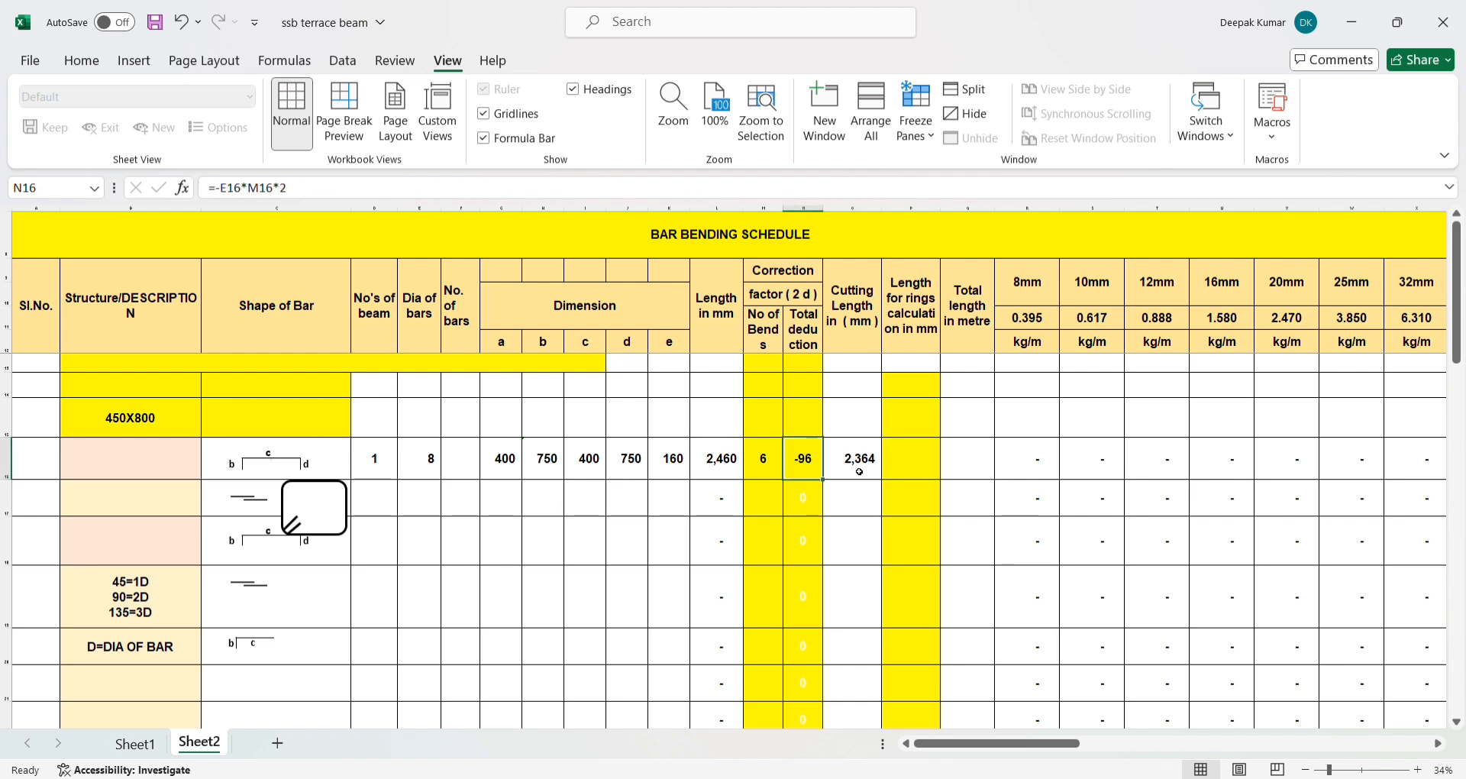
{"action": "left_click", "coordinate": [863, 470]}
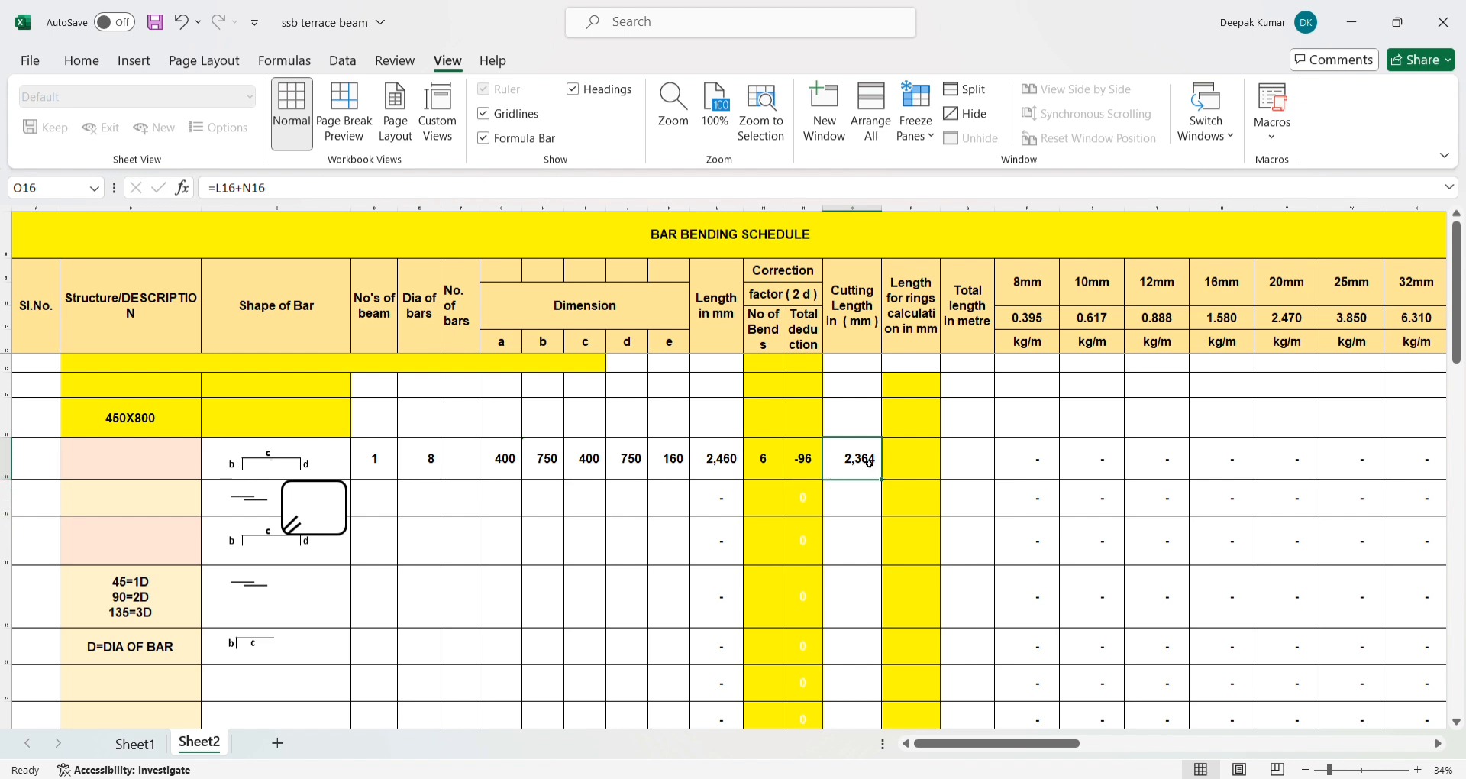
{"action": "left_click", "coordinate": [903, 469]}
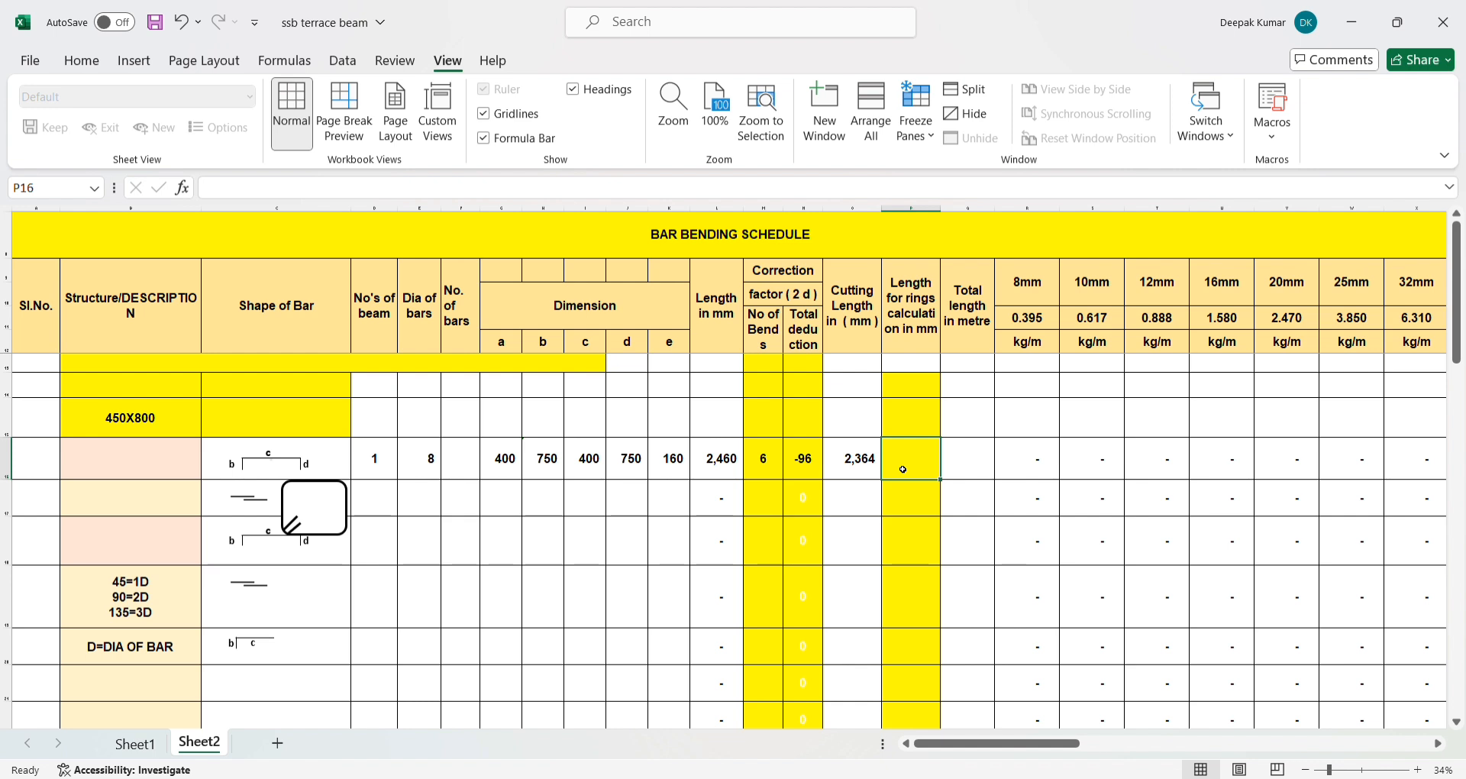
{"action": "left_click", "coordinate": [871, 472]}
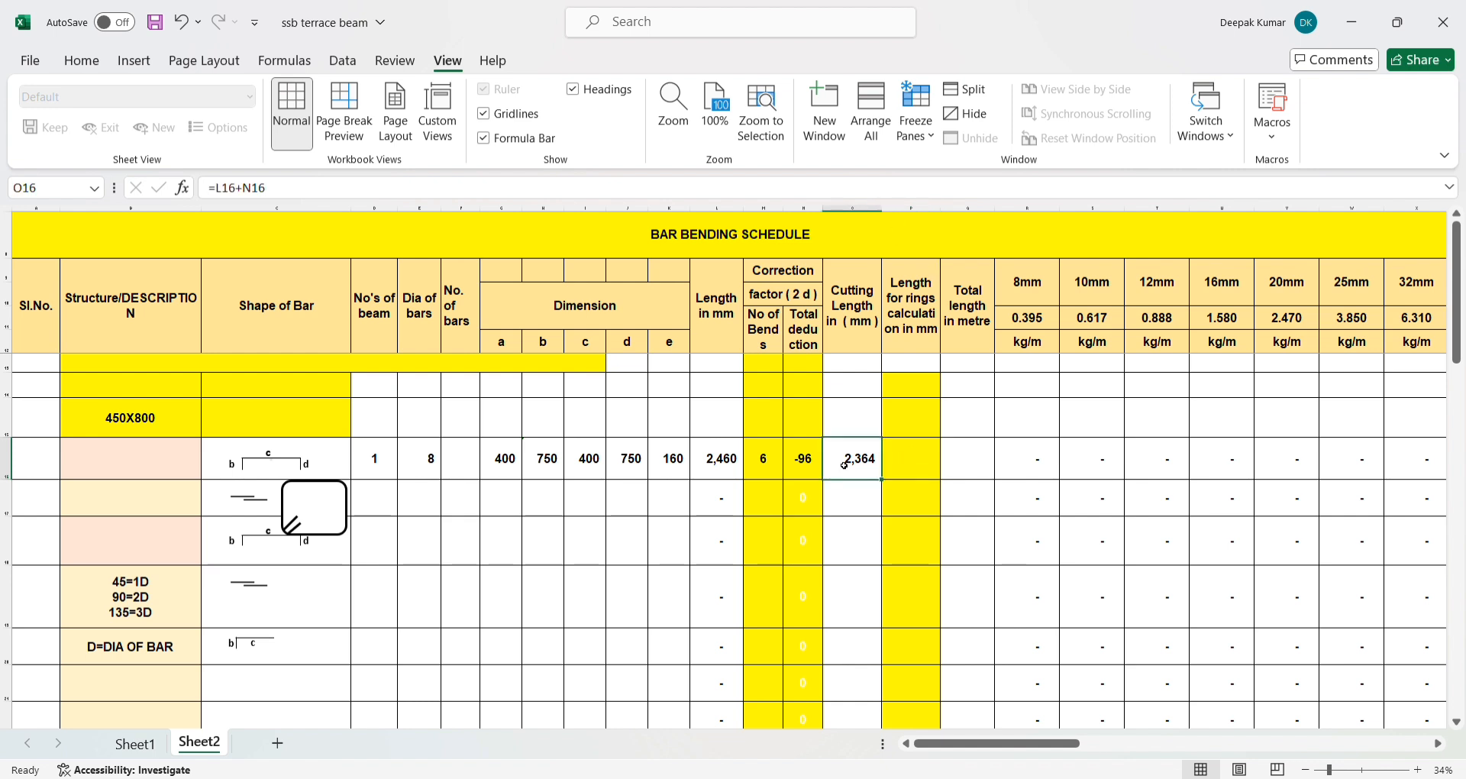
- Replace the total length formula in Q16 with =O16, a direct reference to the cutting length
{"action": "left_click", "coordinate": [980, 468]}
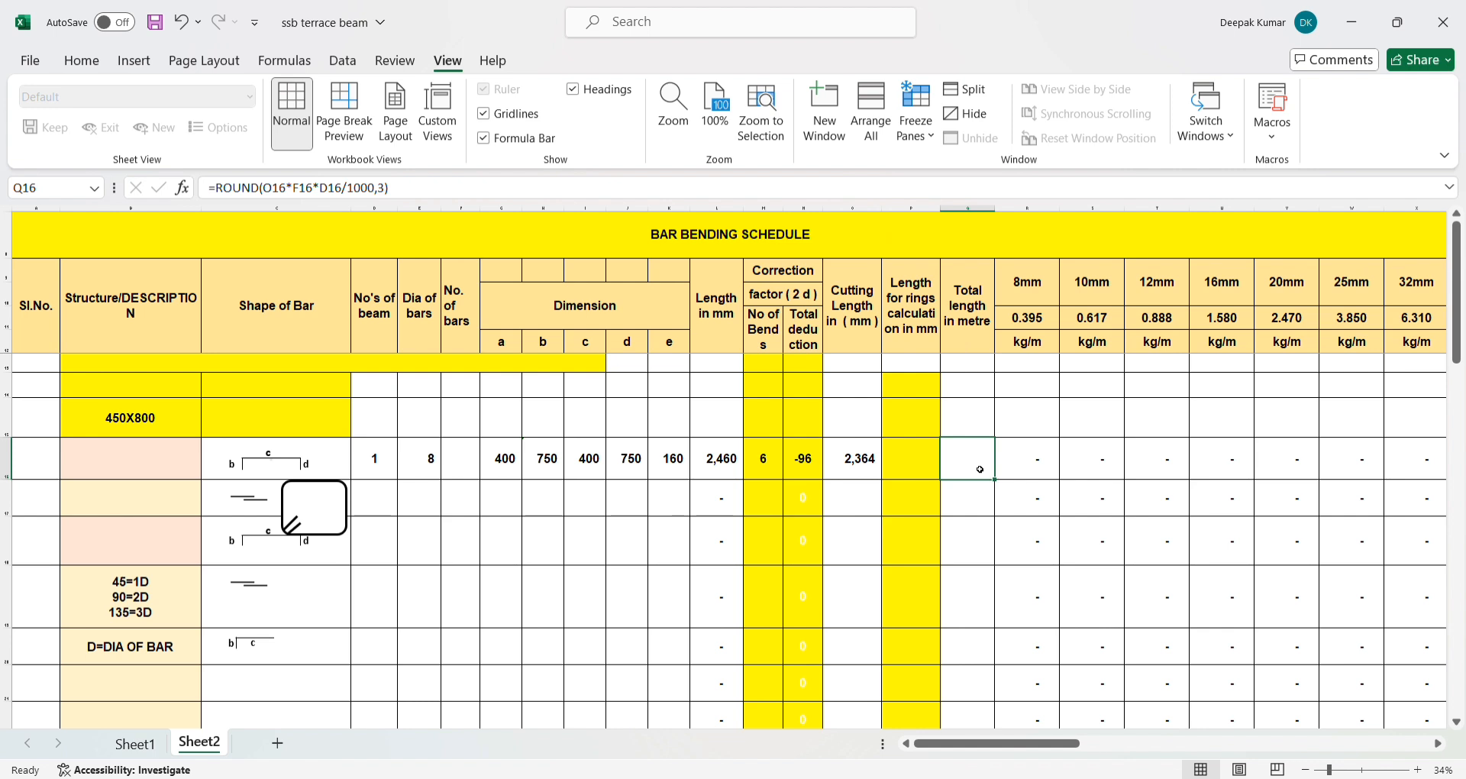
{"action": "type", "text": "="}
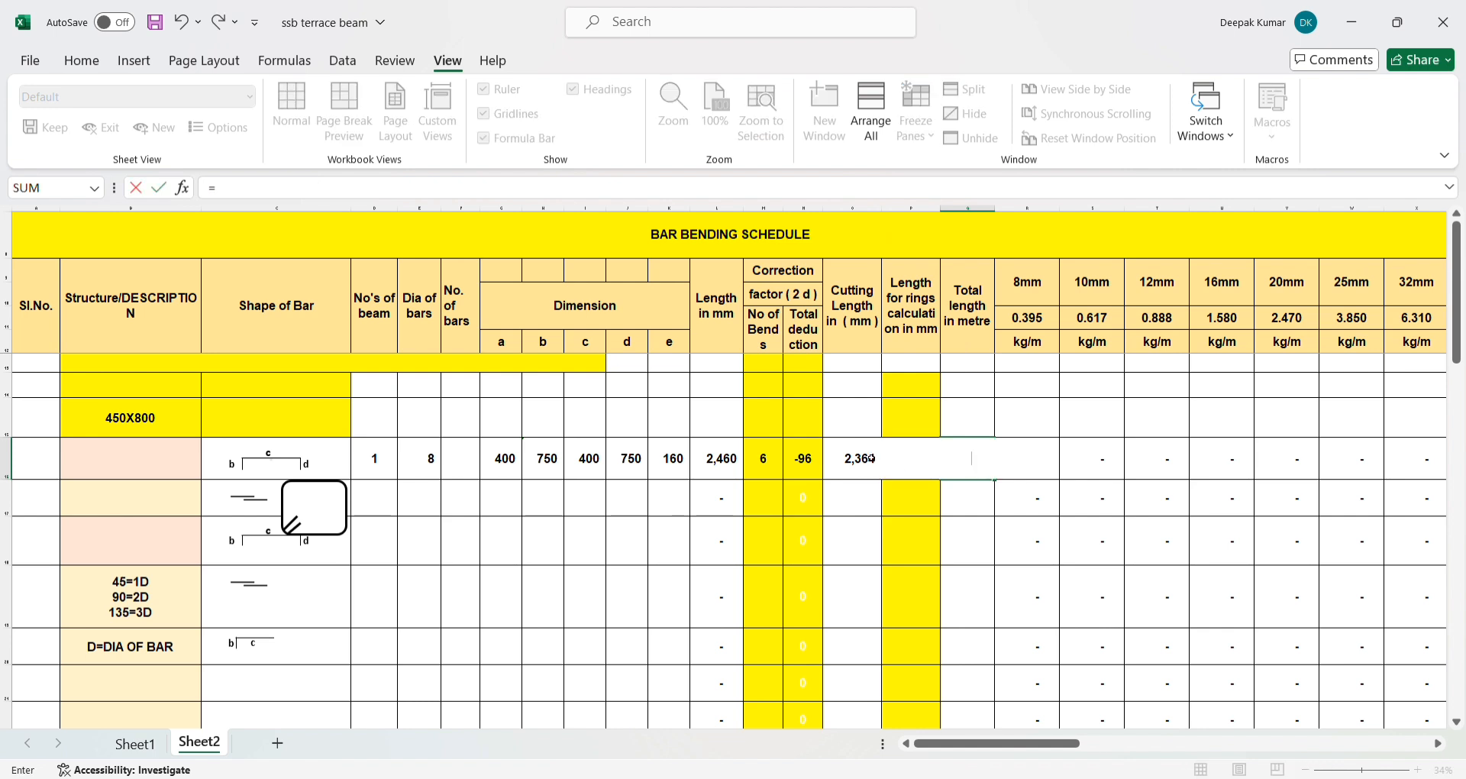
{"action": "left_click", "coordinate": [867, 458]}
{"action": "key", "text": "Return"}
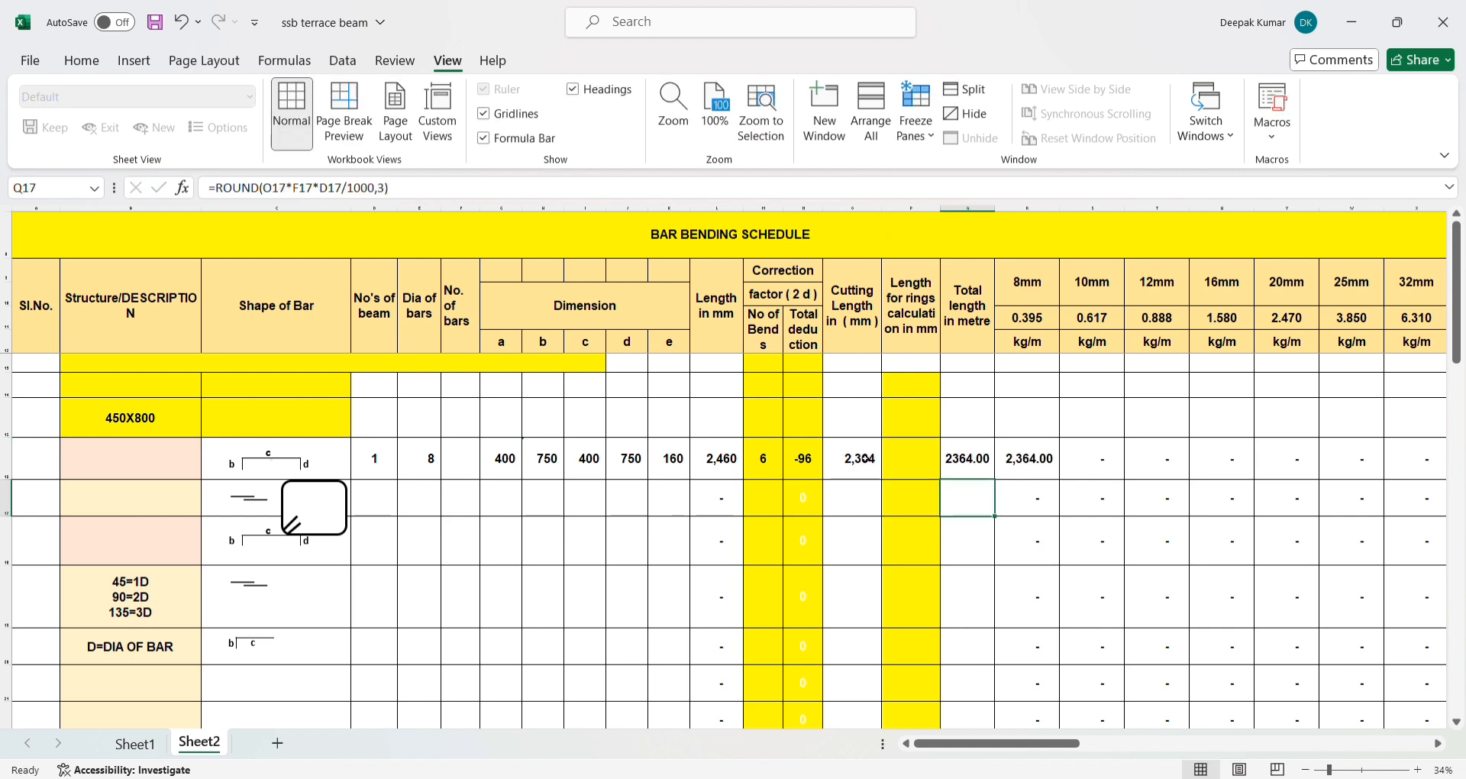
- Clear the 8mm to 32mm column formulas in row 17, cells R17 through X17
{"action": "left_click", "coordinate": [1015, 466]}
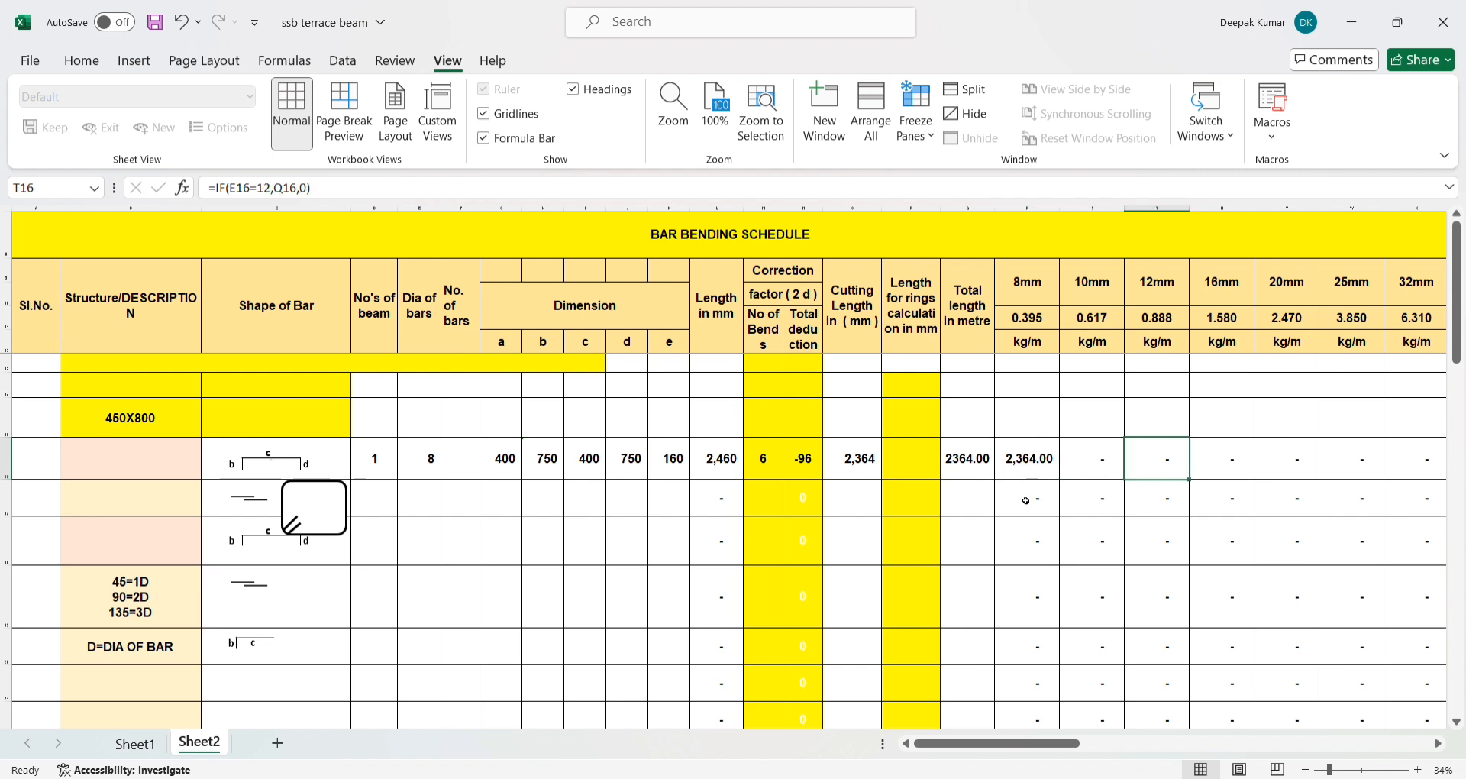
{"action": "left_click_drag", "start_coordinate": [1026, 500], "coordinate": [1416, 513]}
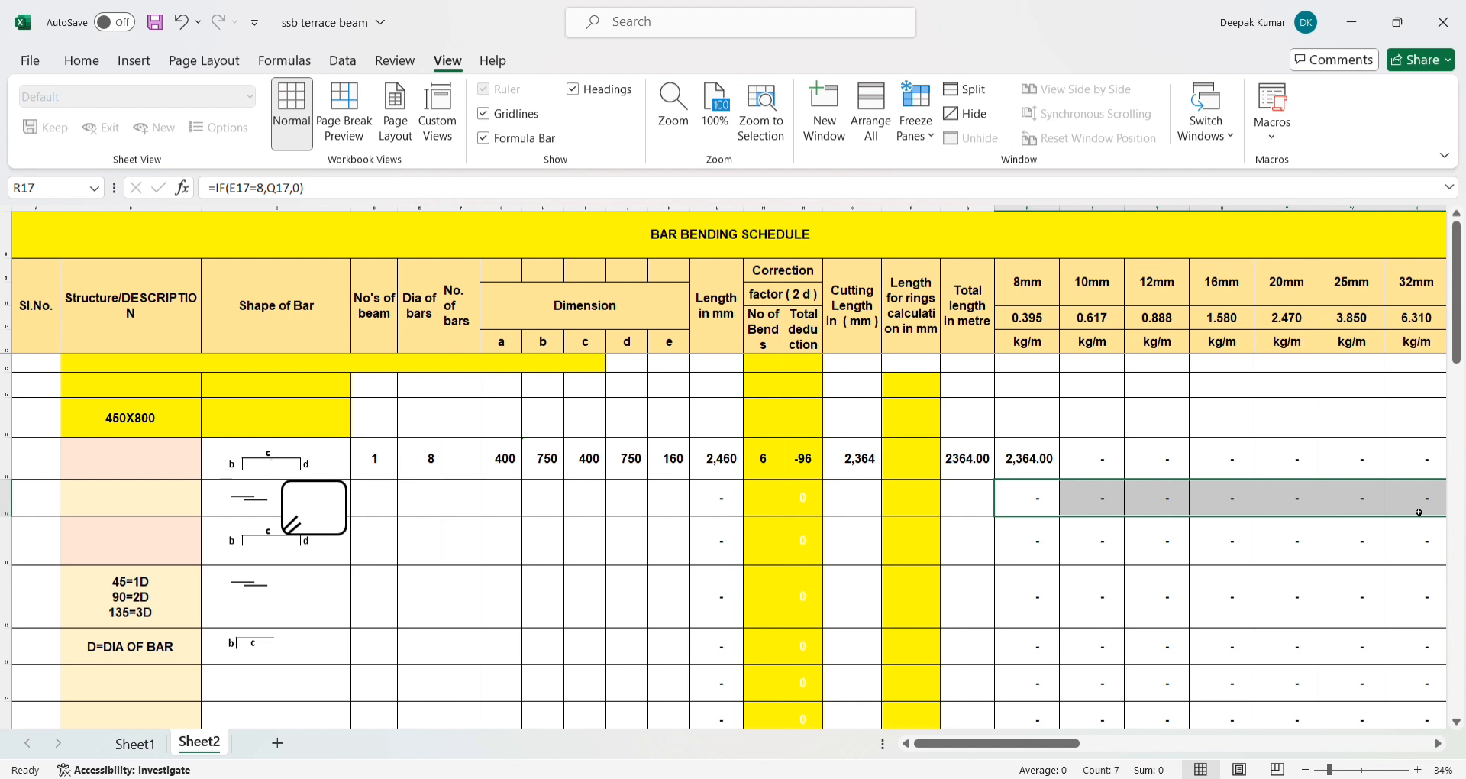
{"action": "key", "text": "Delete"}
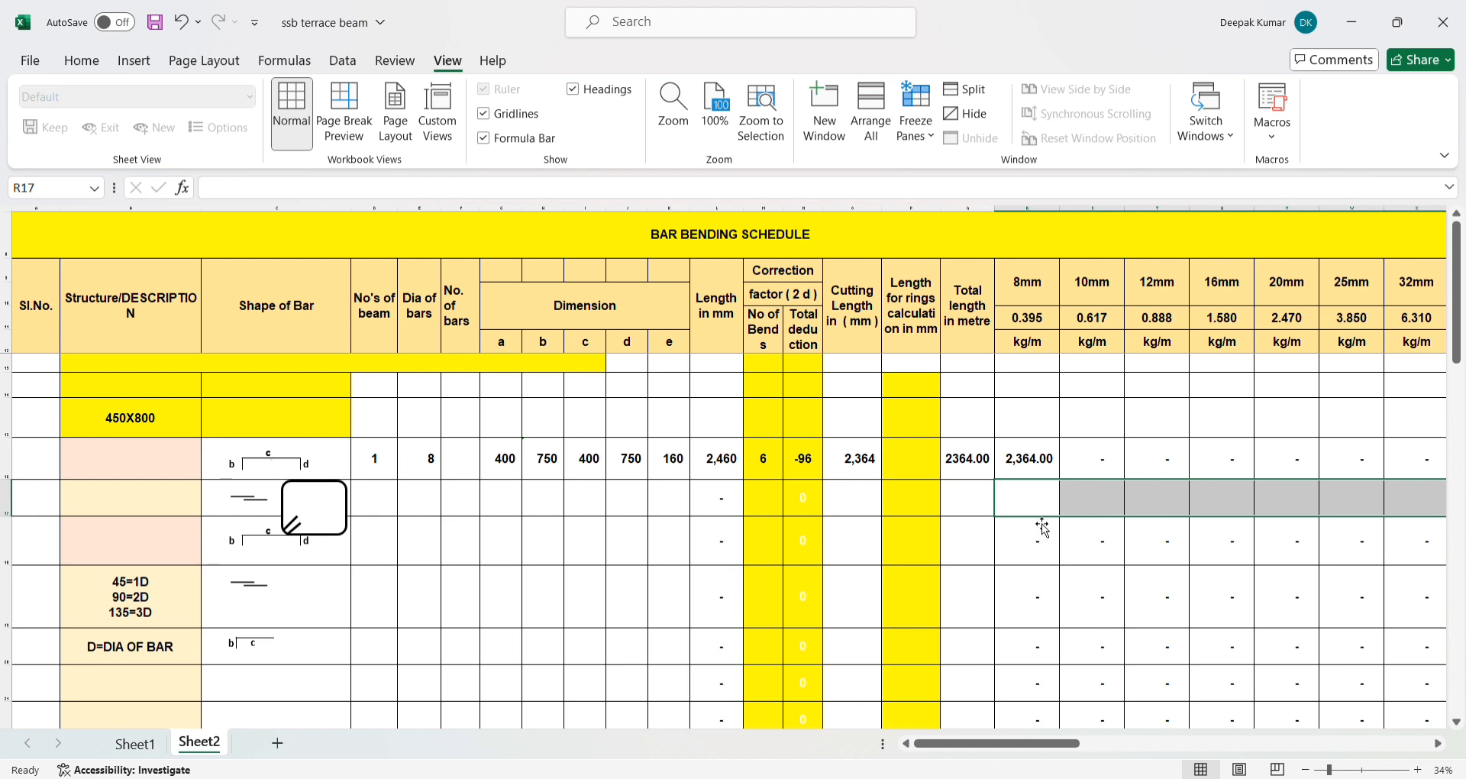
- Enter the formula =IF(E17=8,Q17,0) in R17, the 8mm column of row 17
{"action": "type", "text": "="}
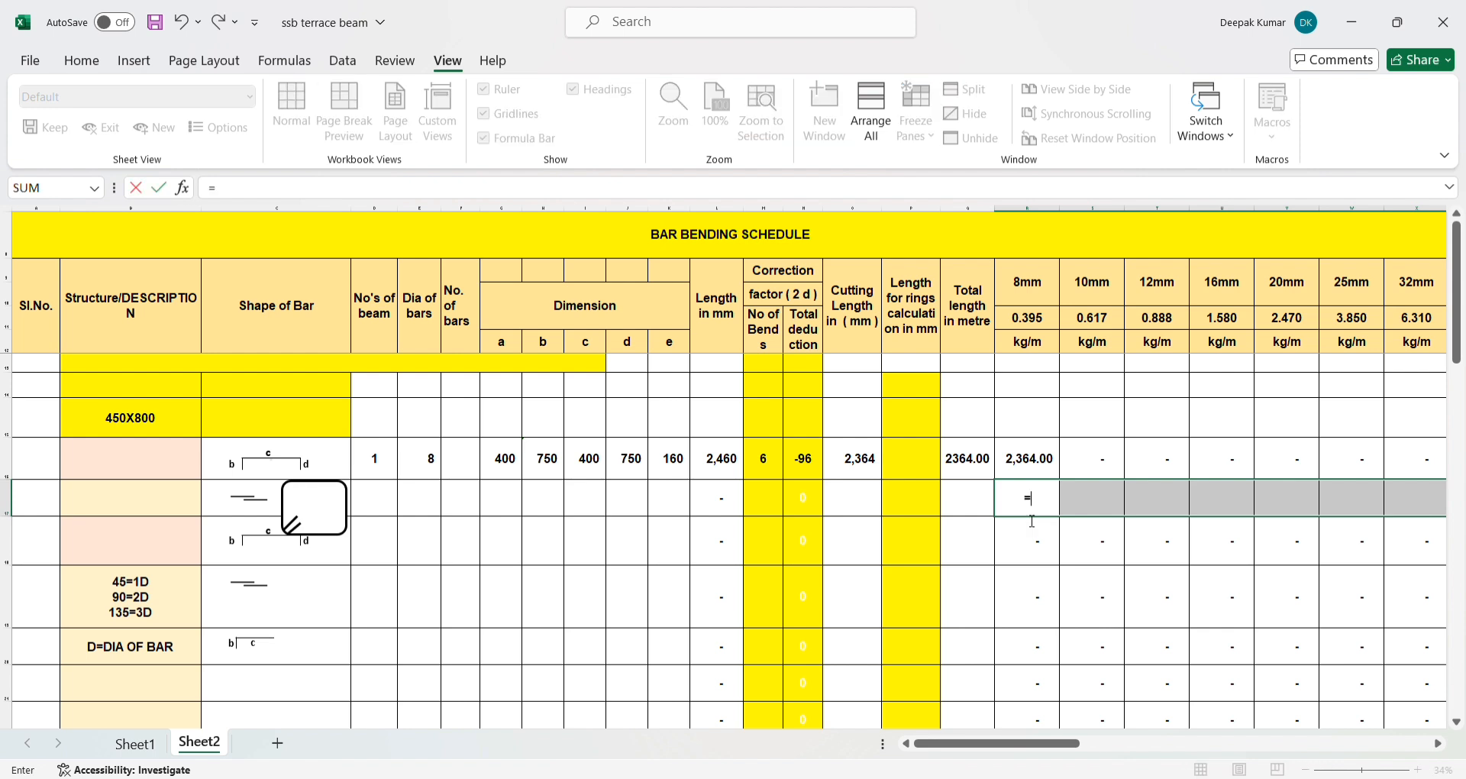
{"action": "type", "text": "IF("}
{"action": "left_click", "coordinate": [416, 501]}
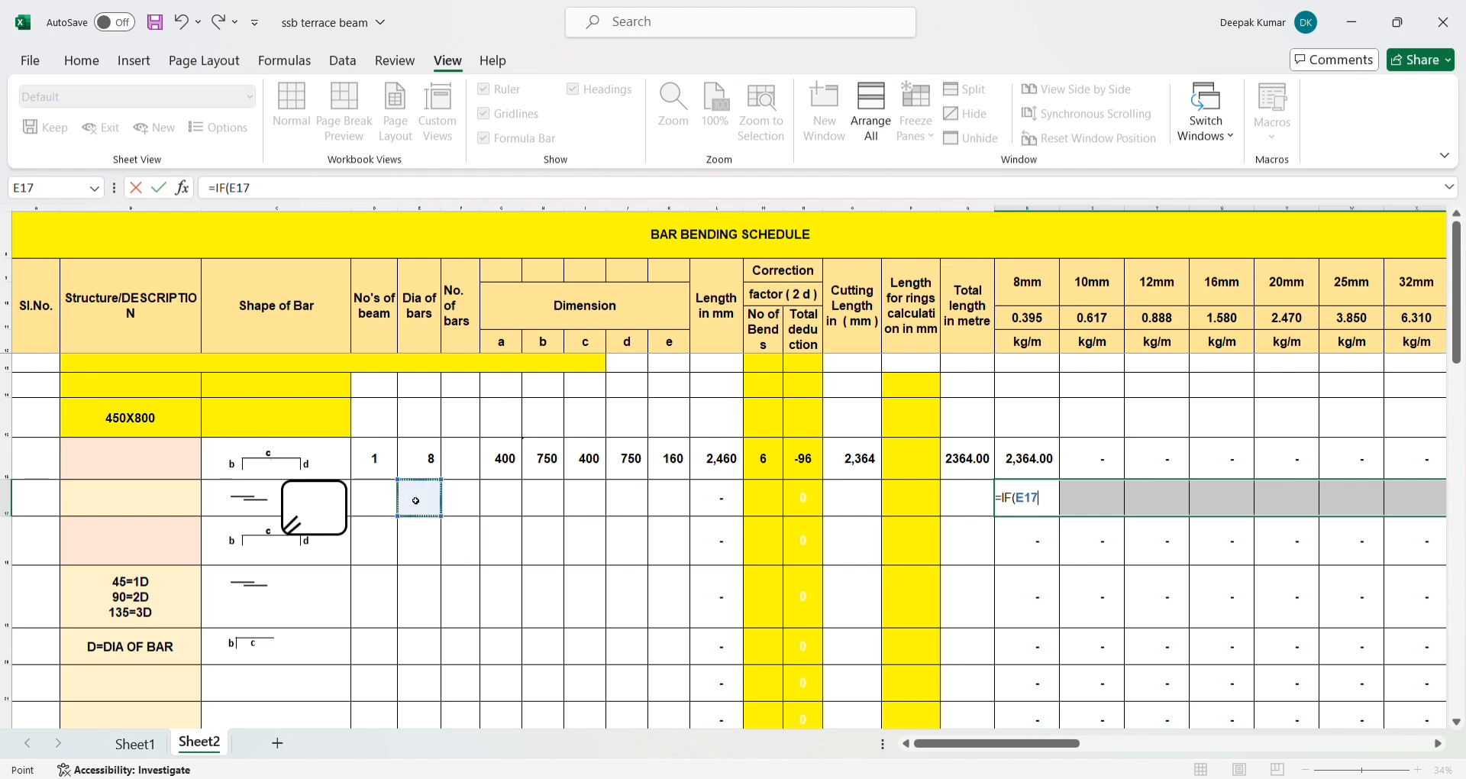
{"action": "type", "text": "="}
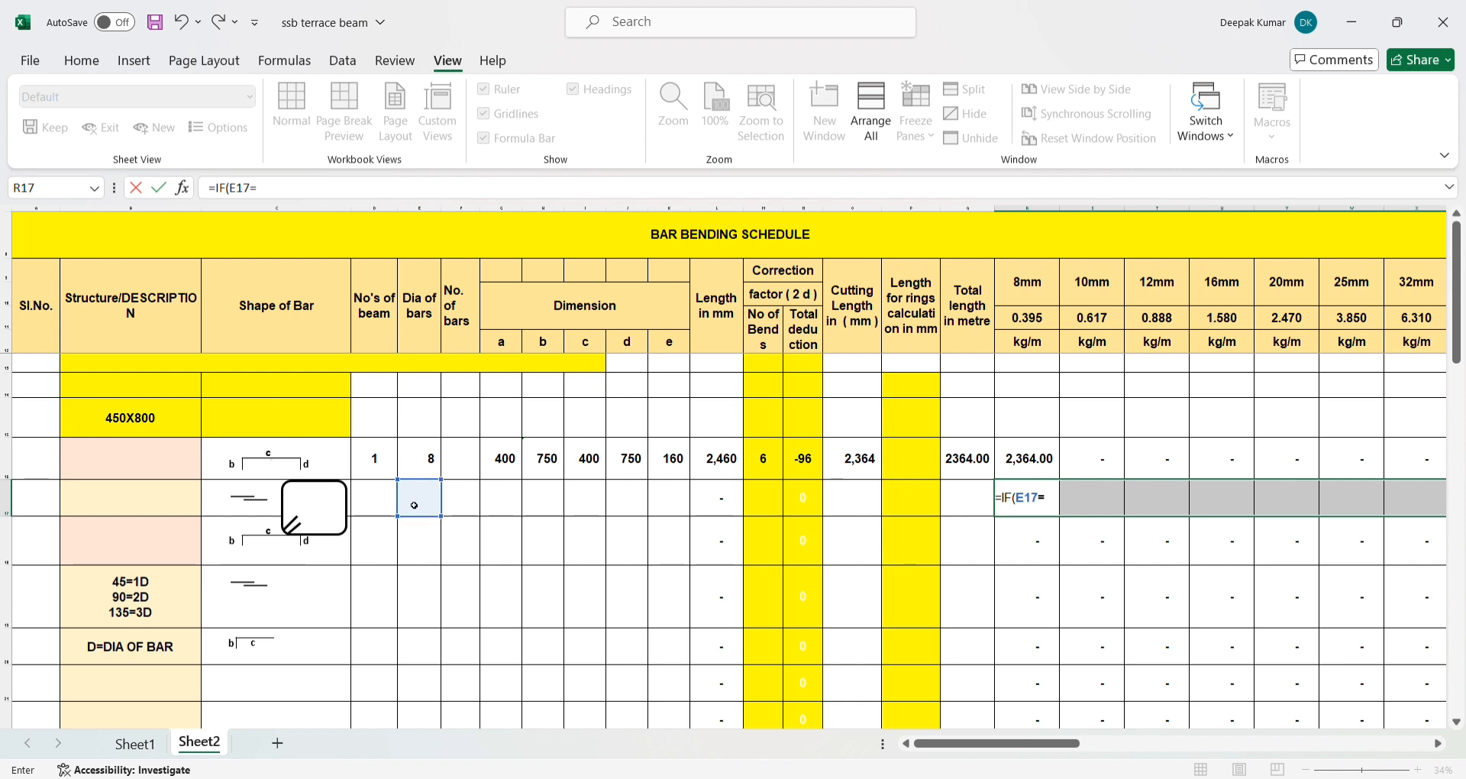
{"action": "left_click", "coordinate": [290, 196]}
{"action": "type", "text": "8,"}
{"action": "left_click", "coordinate": [967, 497]}
{"action": "type", "text": ","}
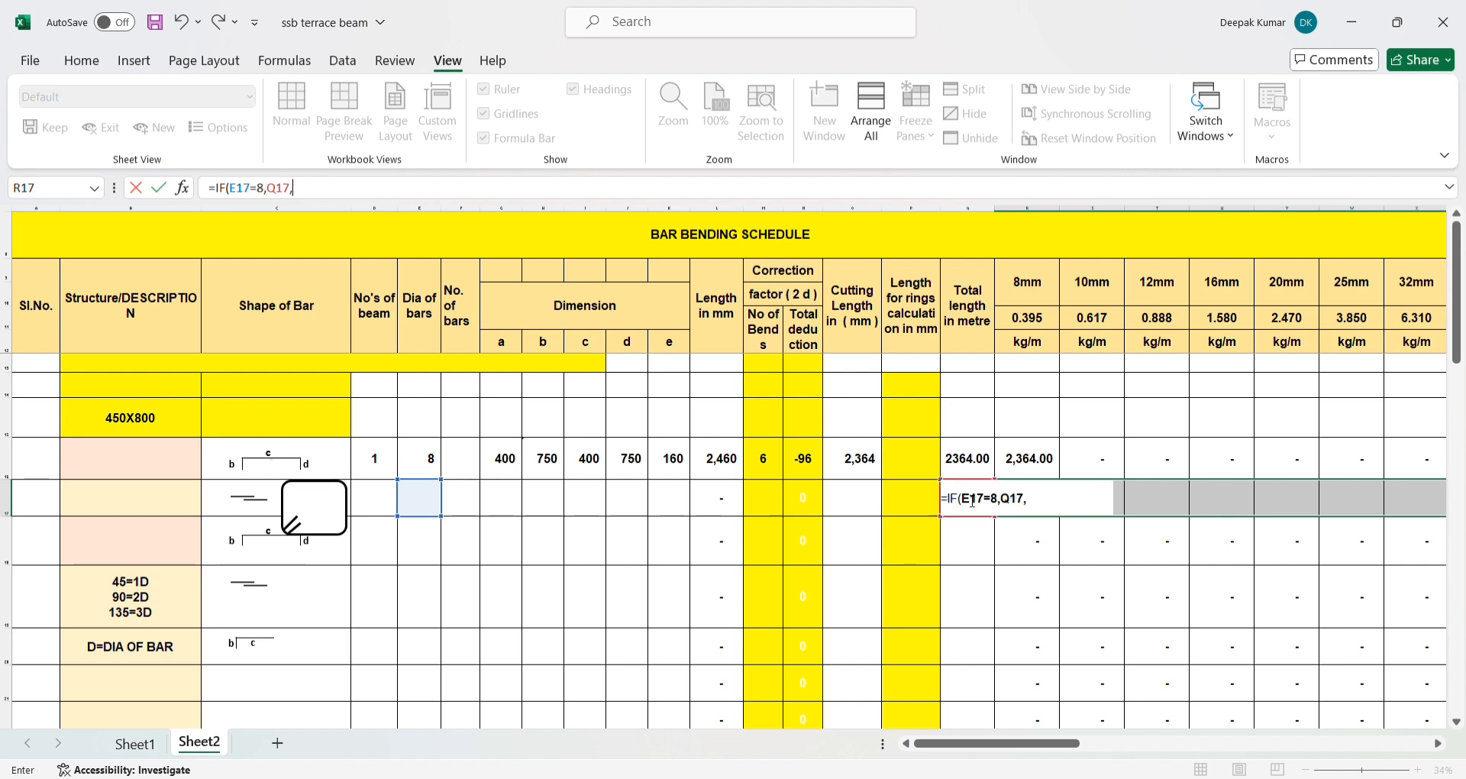
{"action": "type", "text": "0)"}
{"action": "key", "text": "Return"}
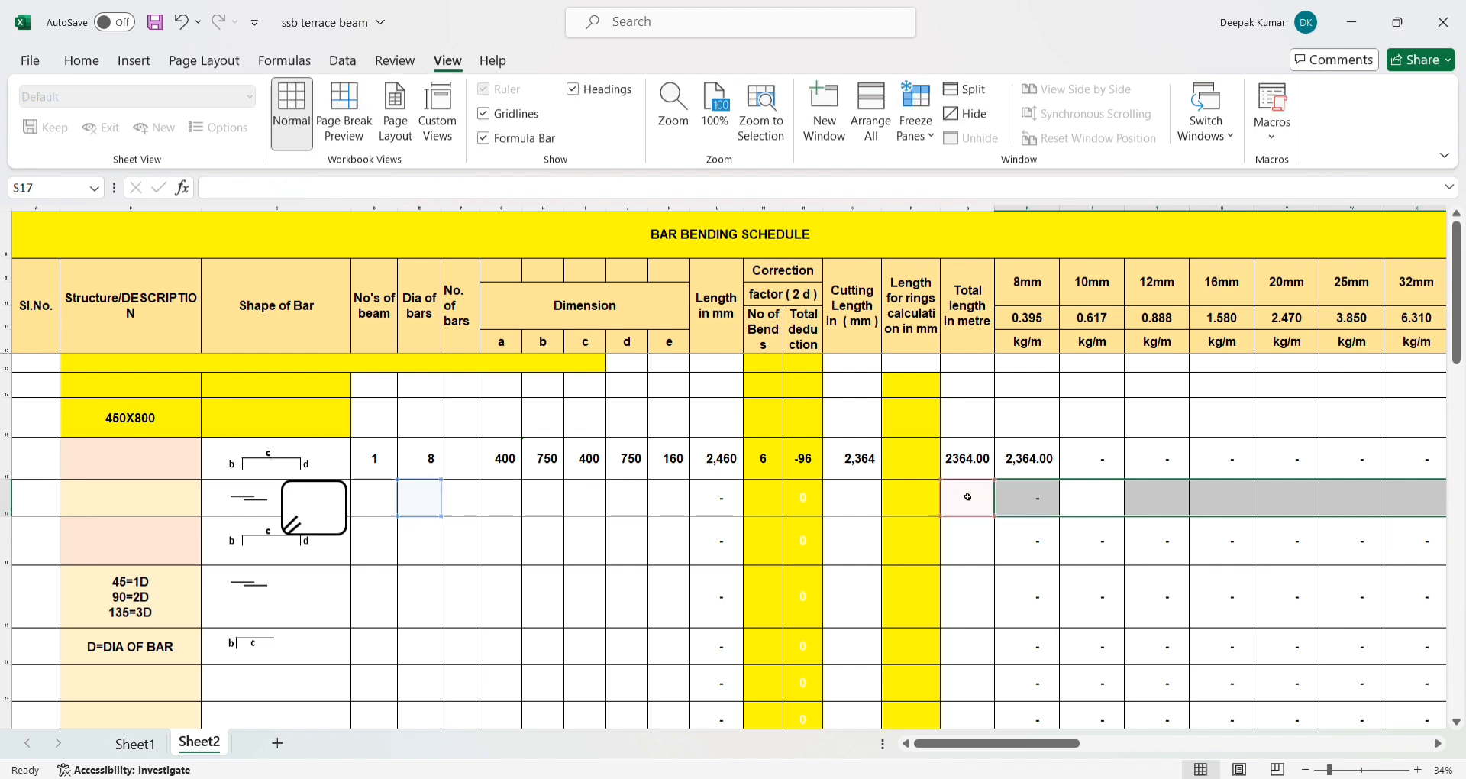
{"action": "left_click", "coordinate": [1028, 509]}
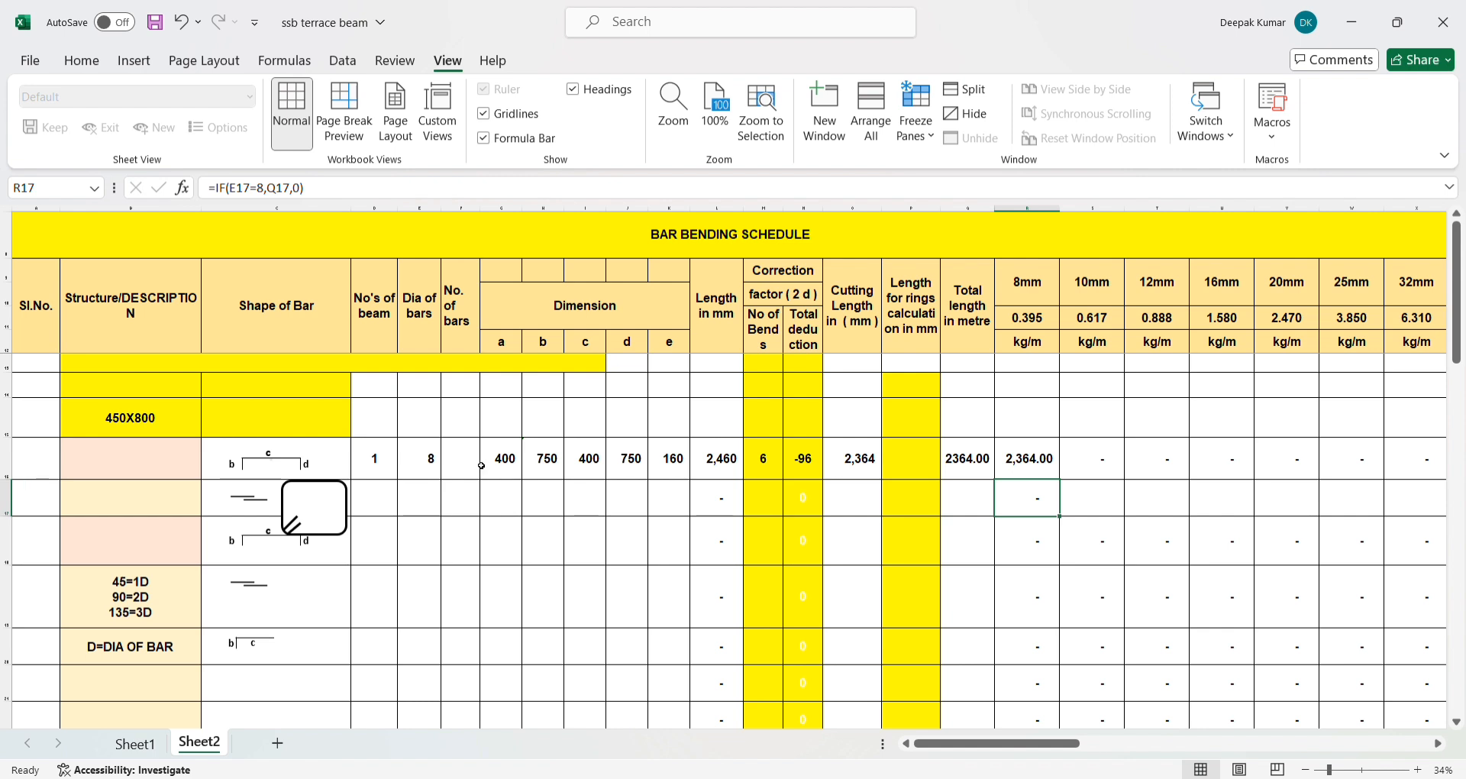
- Copy the beam count, bar diameter and dimensions a to e from D16:K16 into row 17, starting at D17
{"action": "left_click_drag", "start_coordinate": [374, 467], "coordinate": [656, 458]}
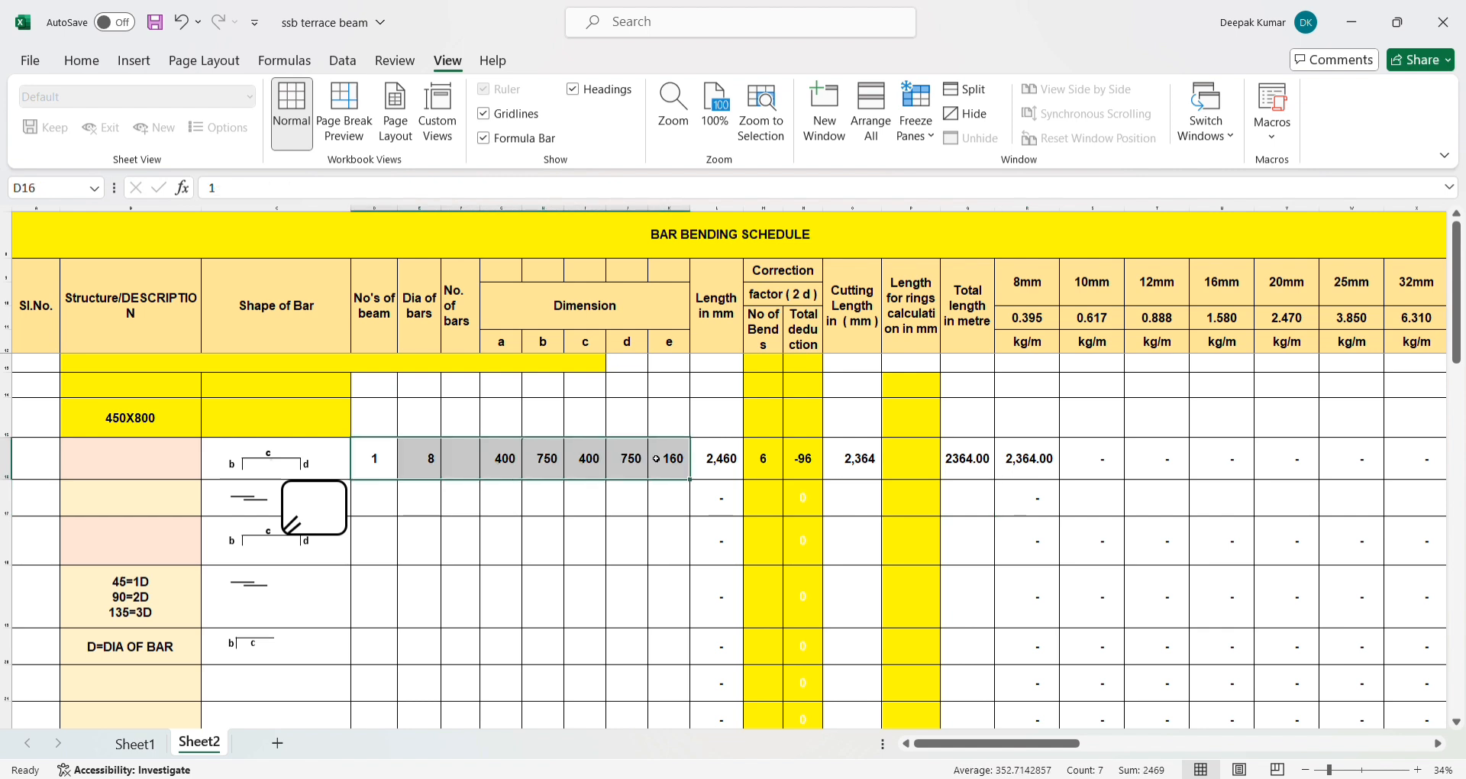
{"action": "key", "text": "ctrl+c"}
{"action": "key", "text": "ctrl+v"}
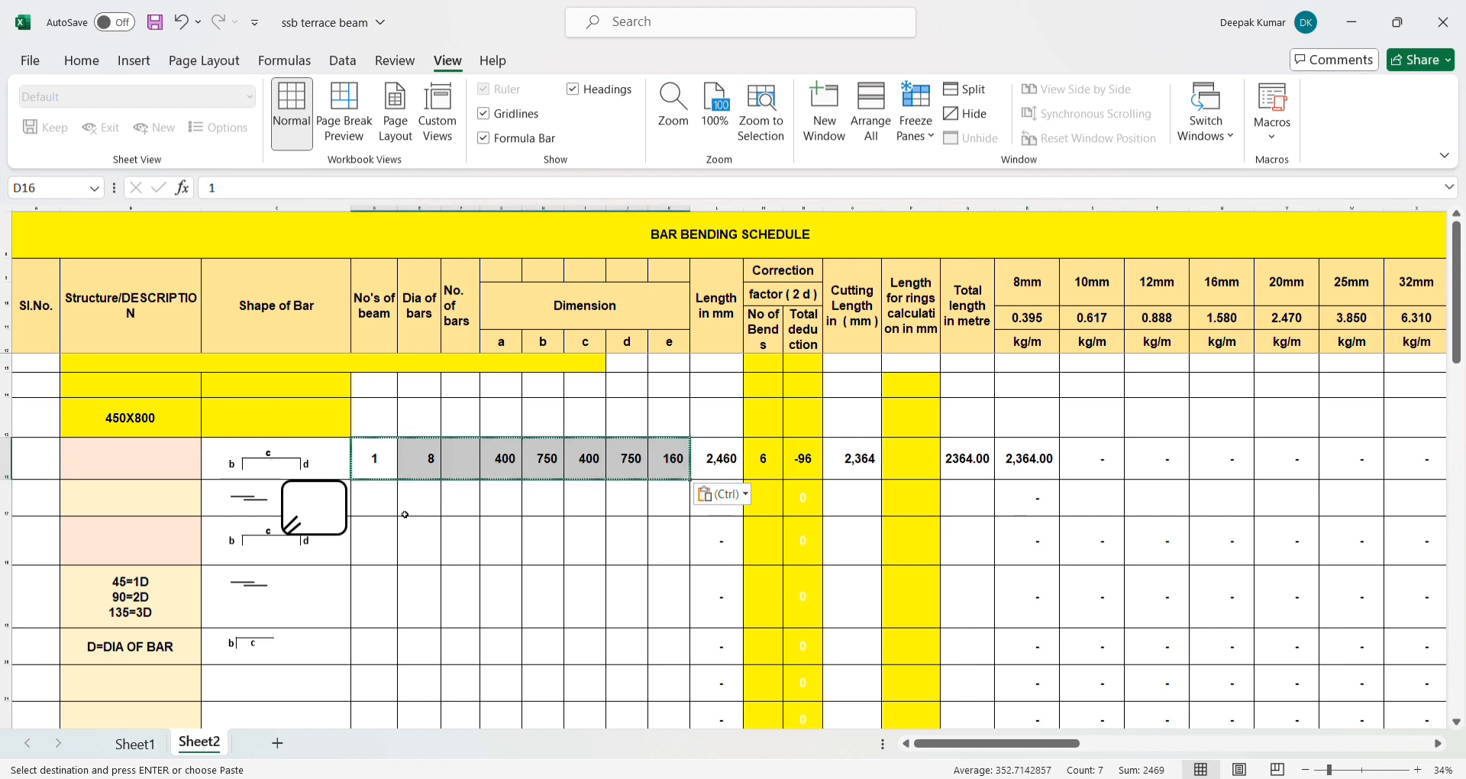
{"action": "left_click", "coordinate": [381, 510]}
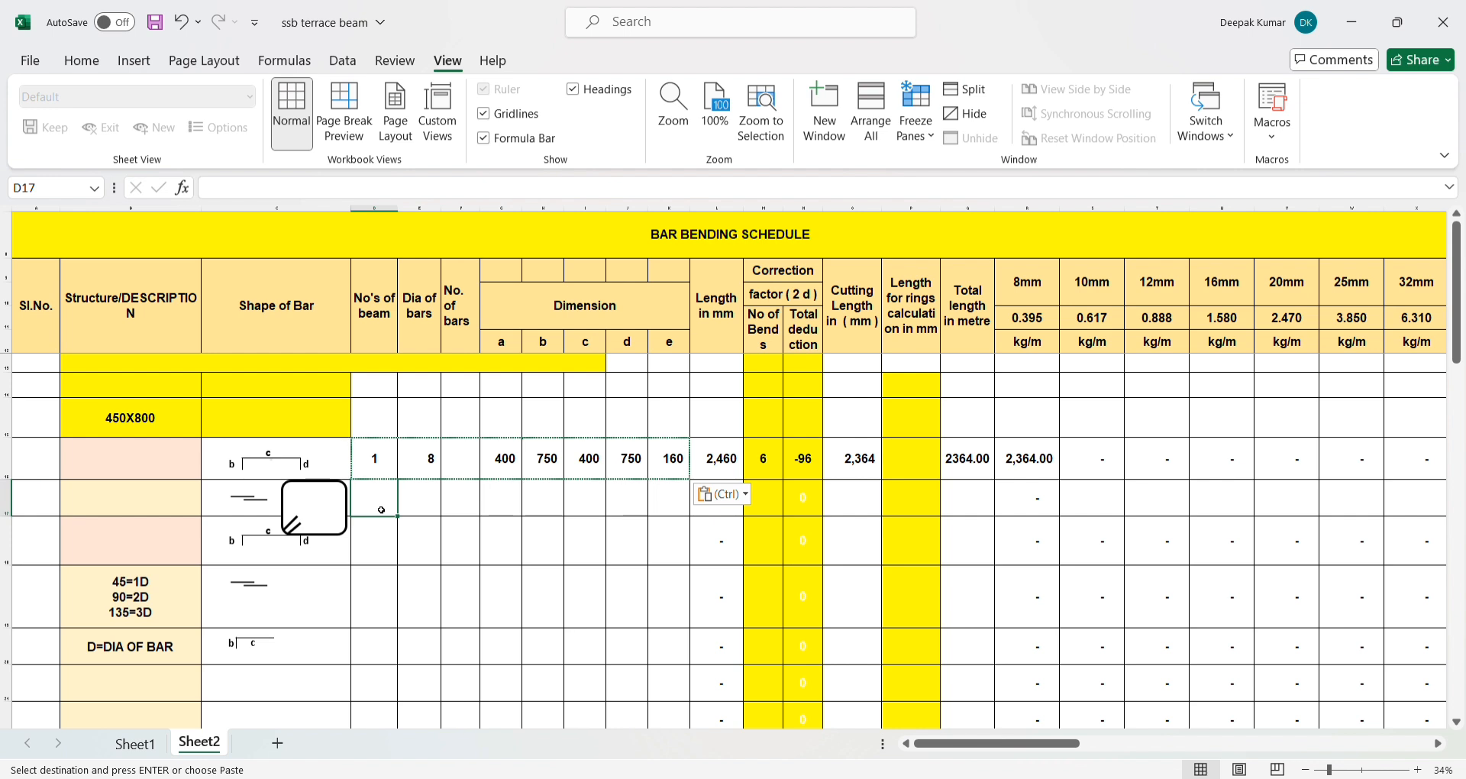
{"action": "key", "text": "ctrl+v"}
- Fill the total length formula from Q16 down into Q17 and check the 8mm formula in R17
{"action": "left_click", "coordinate": [871, 502]}
{"action": "left_click", "coordinate": [967, 458]}
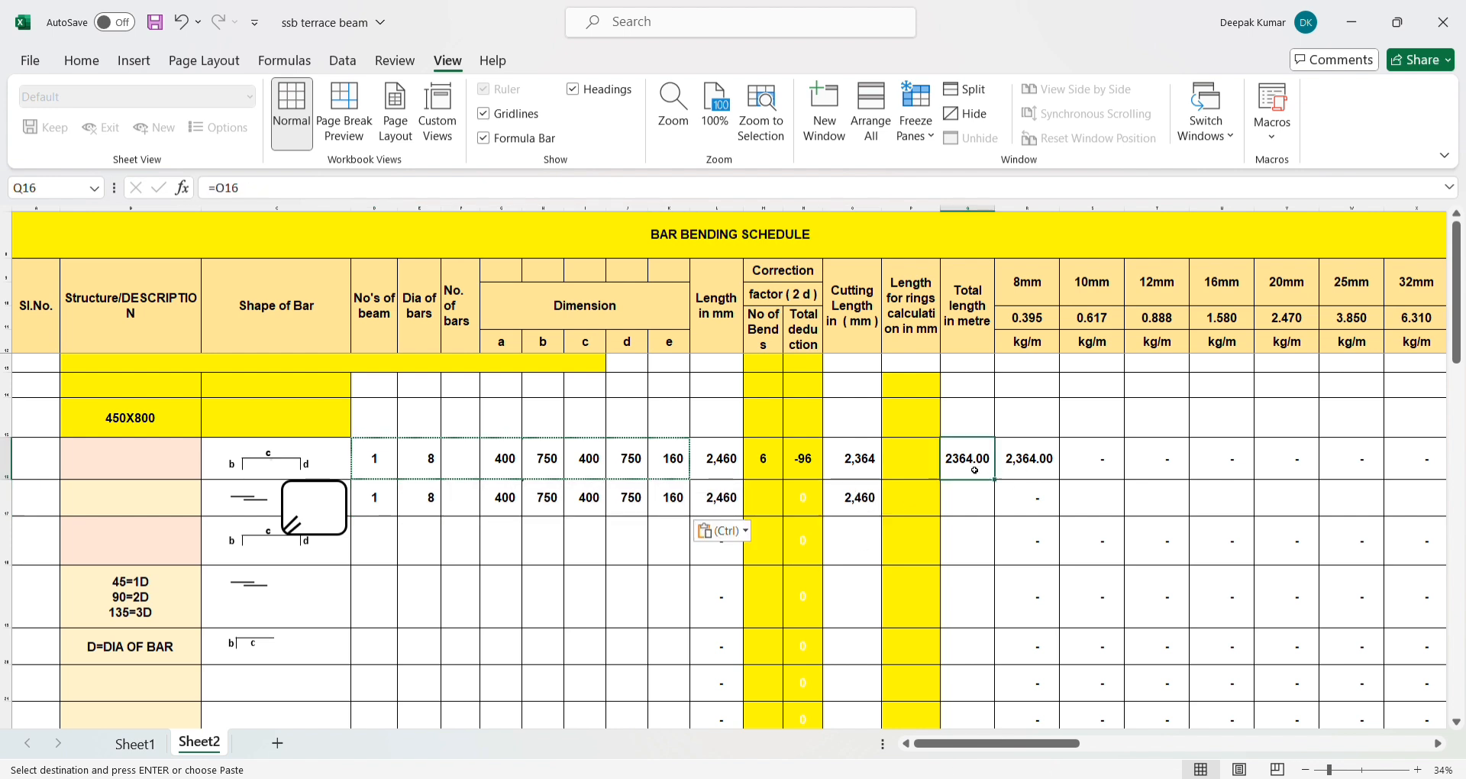
{"action": "left_click_drag", "start_coordinate": [994, 479], "coordinate": [967, 504]}
{"action": "left_click", "coordinate": [968, 500]}
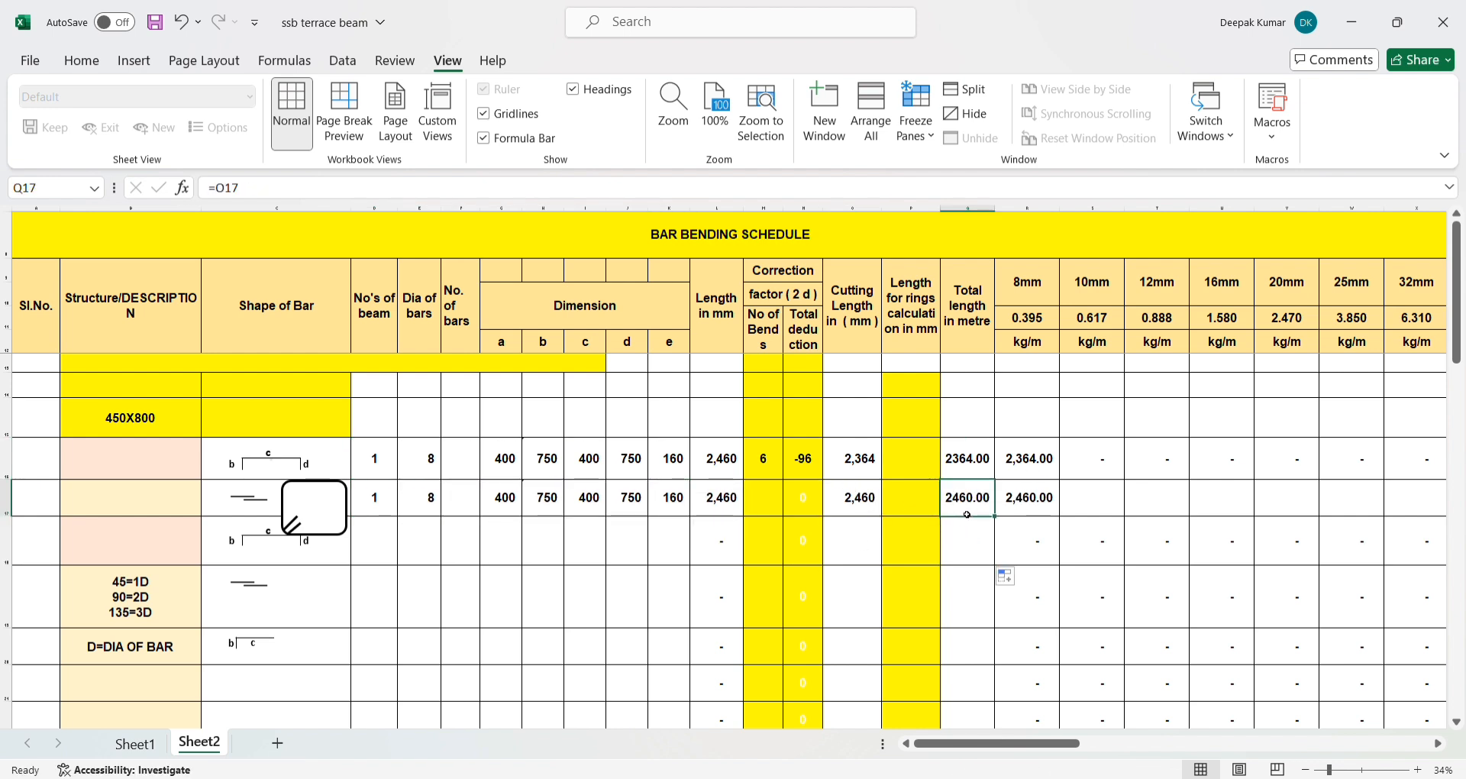
{"action": "left_click", "coordinate": [1033, 498]}
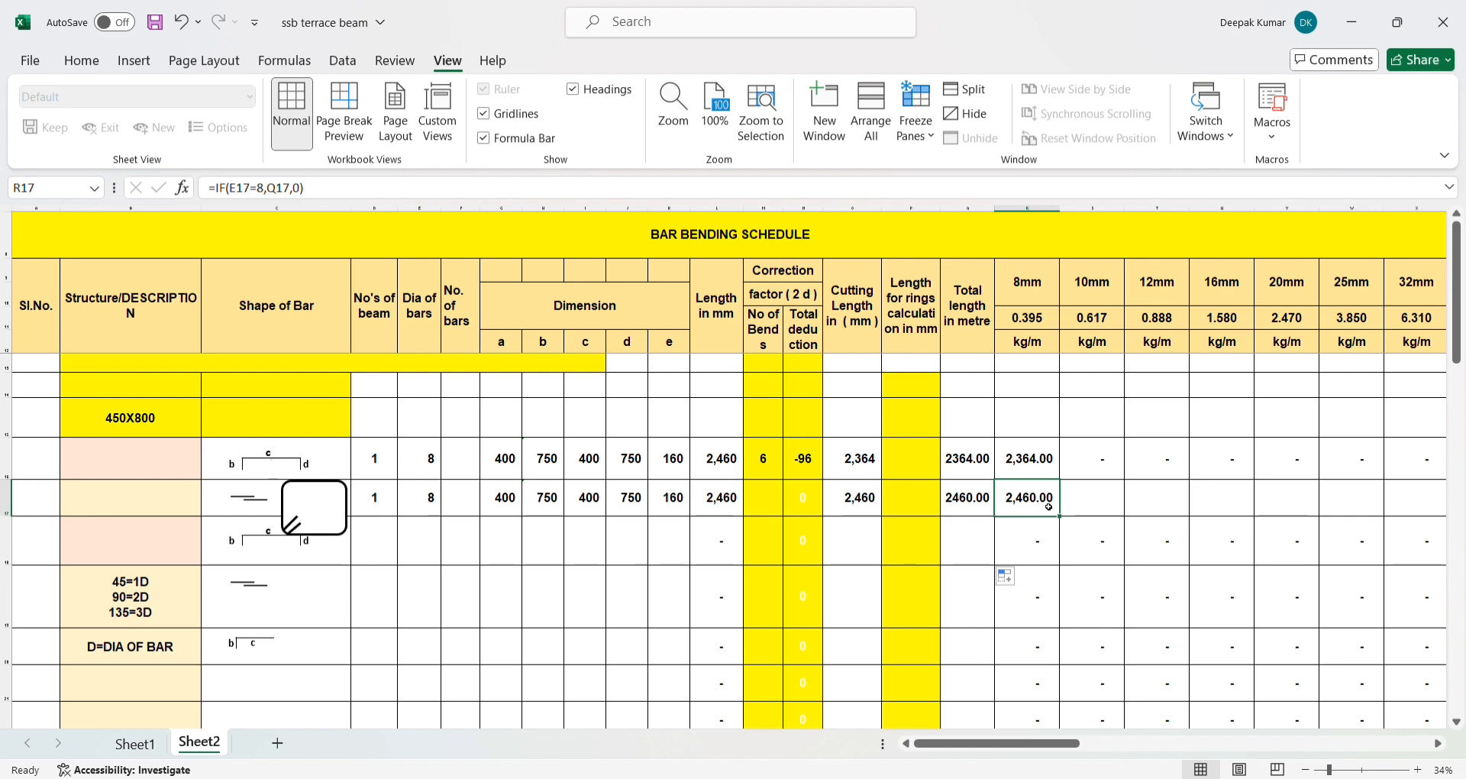
- Enter the formula =IF(E17=10,Q17,0) in S17, the 10mm column of row 17
{"action": "left_click", "coordinate": [1075, 504]}
{"action": "type", "text": "="}
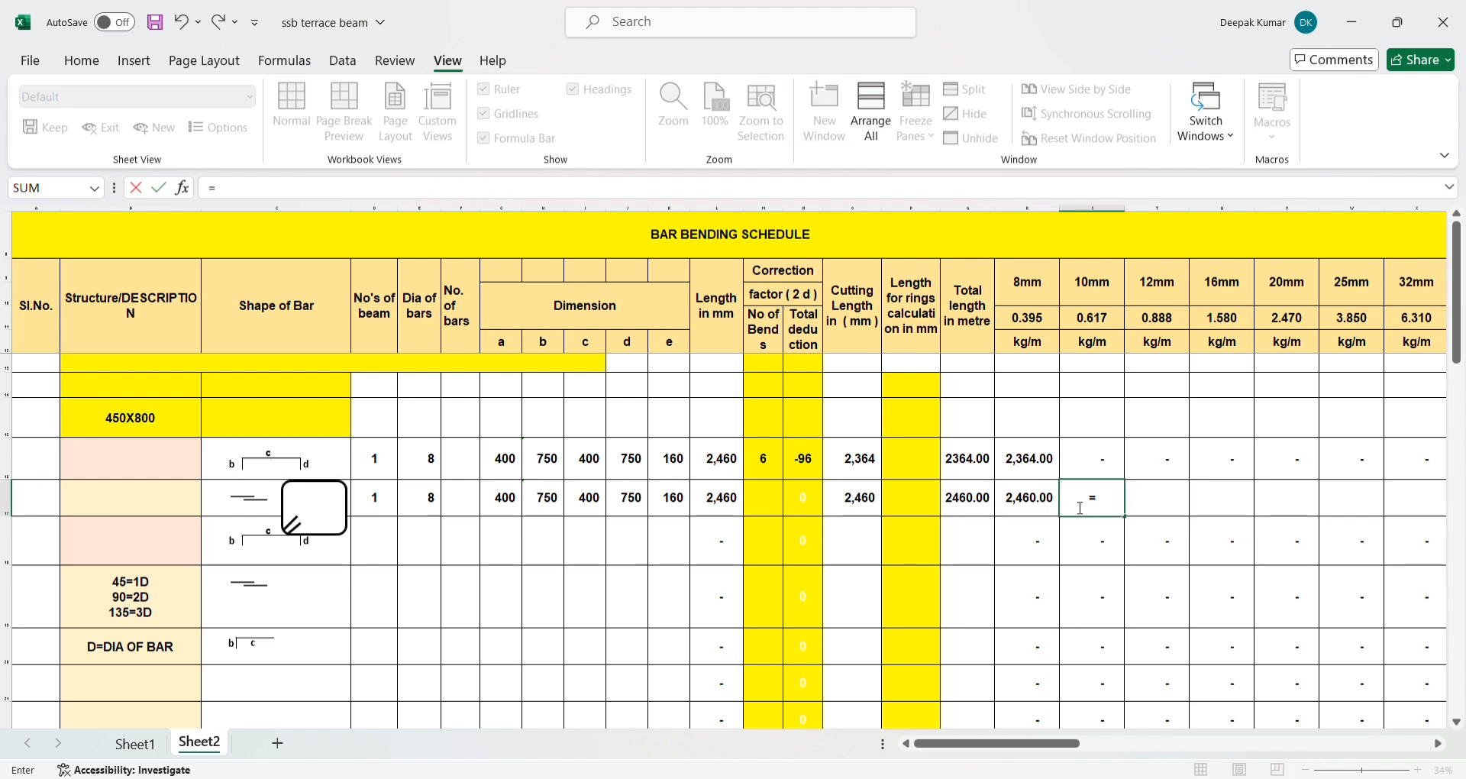
{"action": "type", "text": "IF("}
{"action": "left_click", "coordinate": [424, 504]}
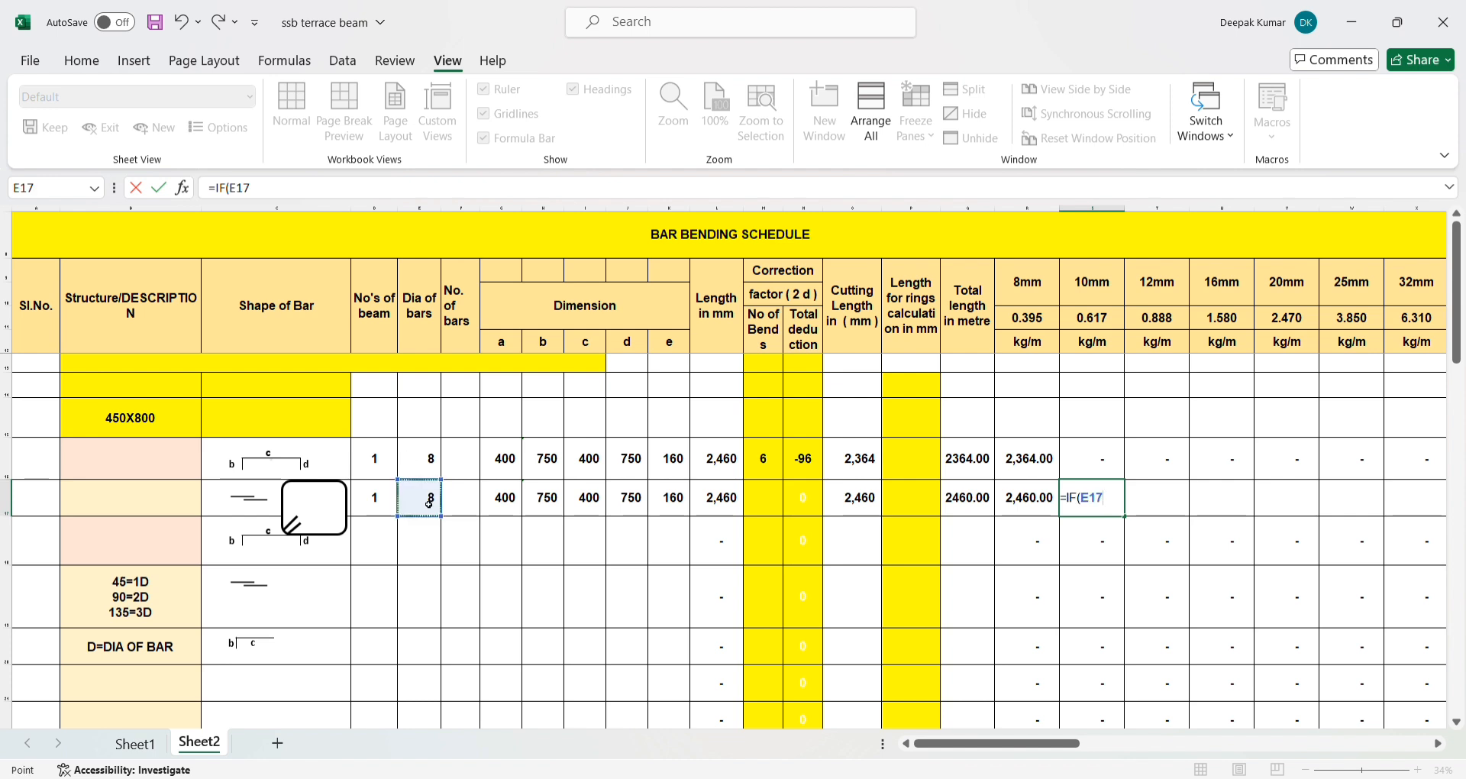
{"action": "type", "text": "="}
{"action": "left_click", "coordinate": [279, 200]}
{"action": "type", "text": "1"}
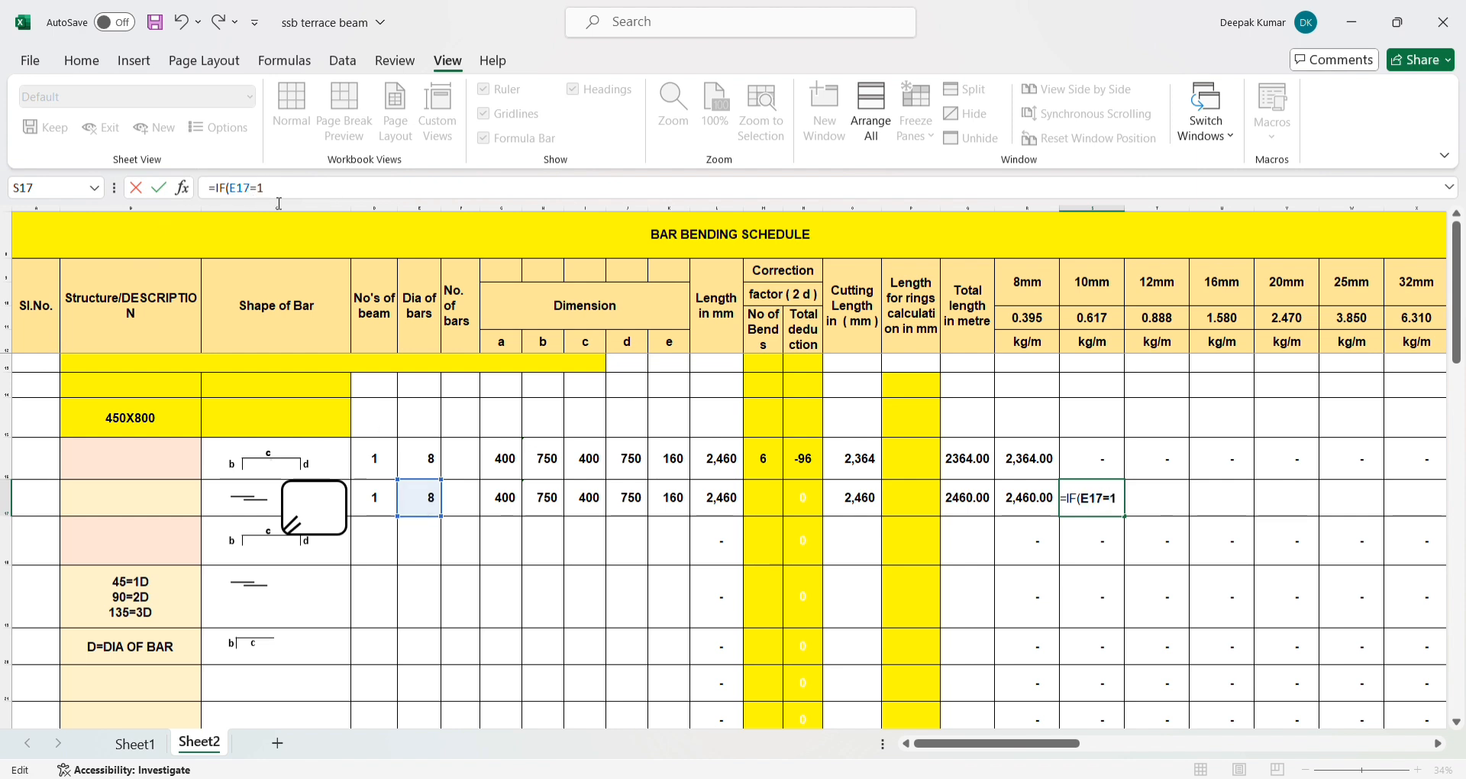
{"action": "type", "text": "0,"}
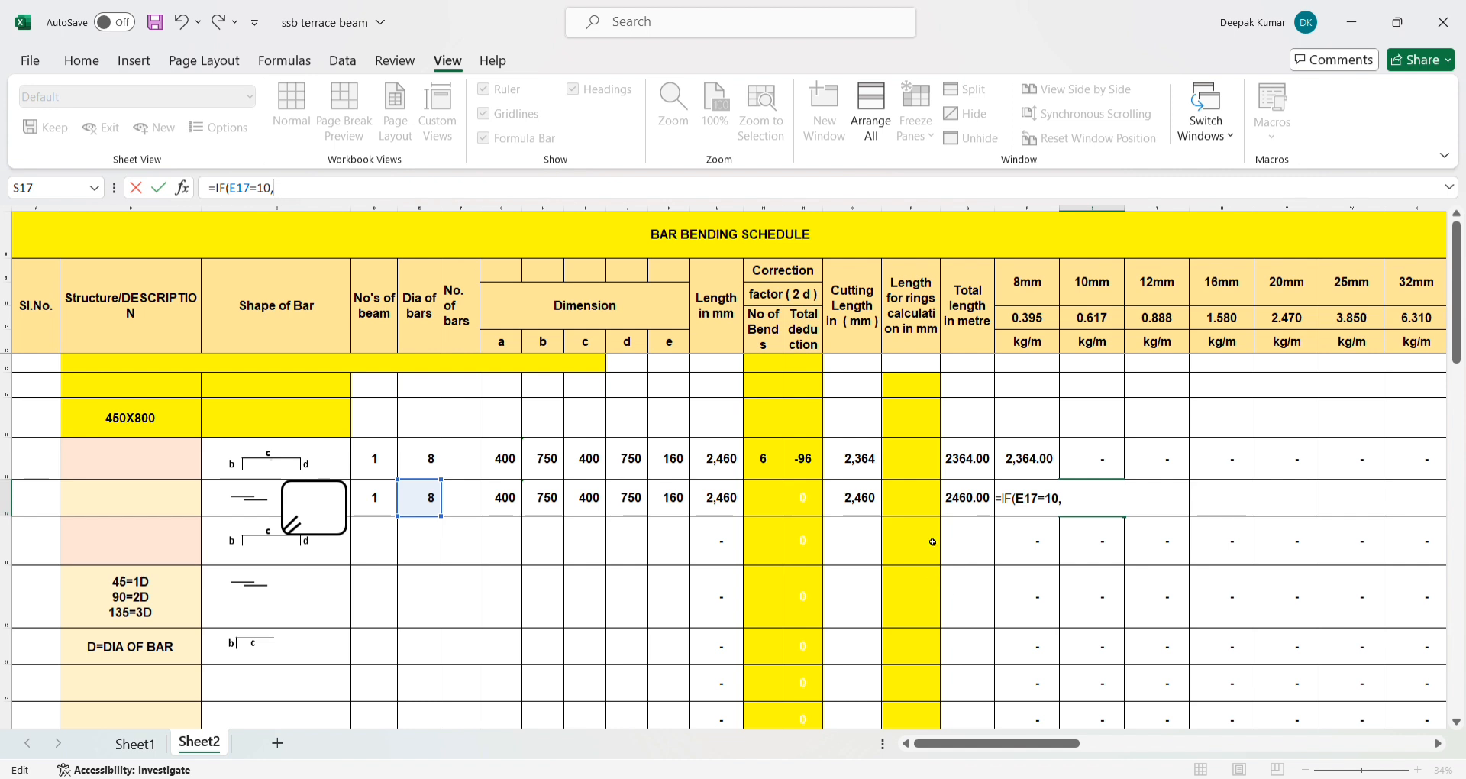
{"action": "left_click", "coordinate": [978, 504]}
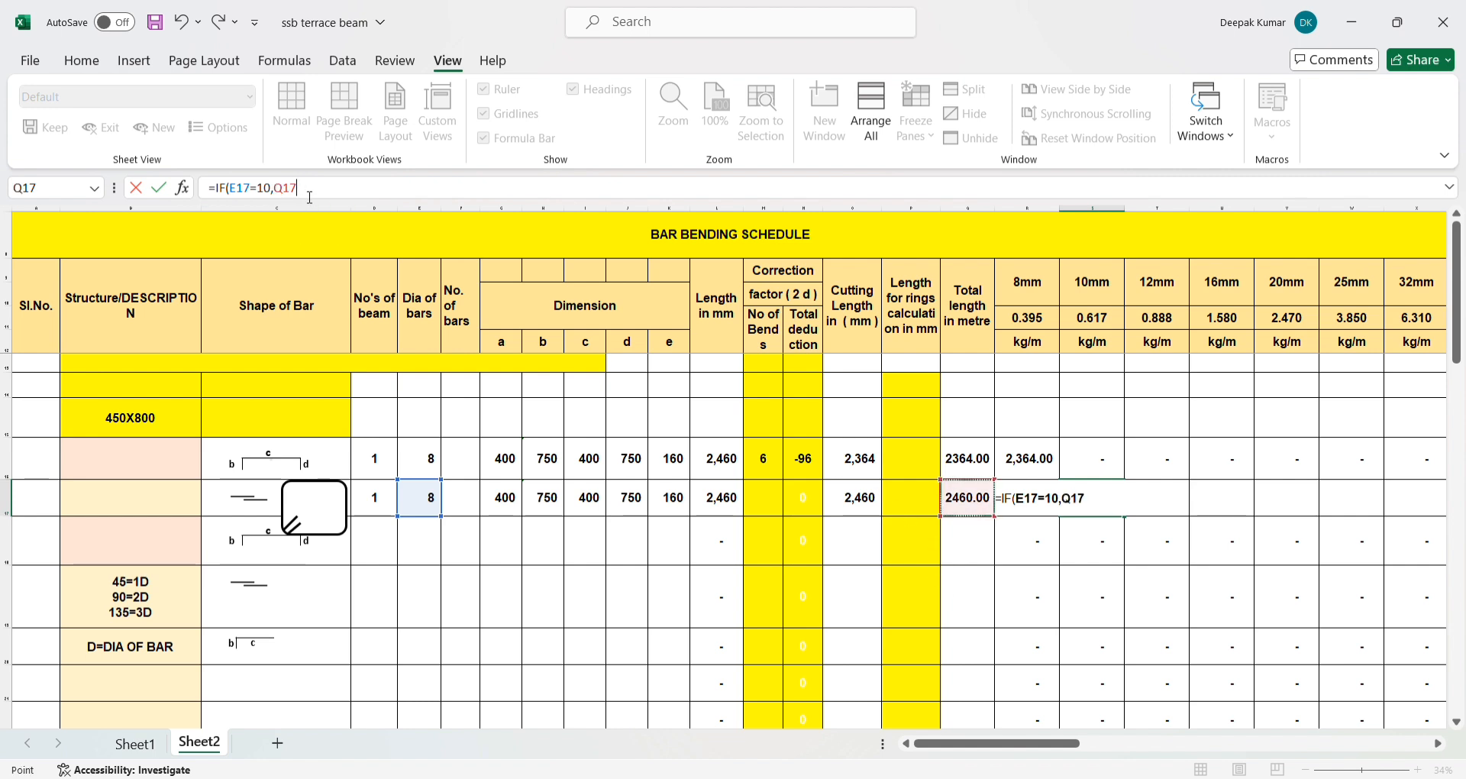
{"action": "type", "text": ",0)"}
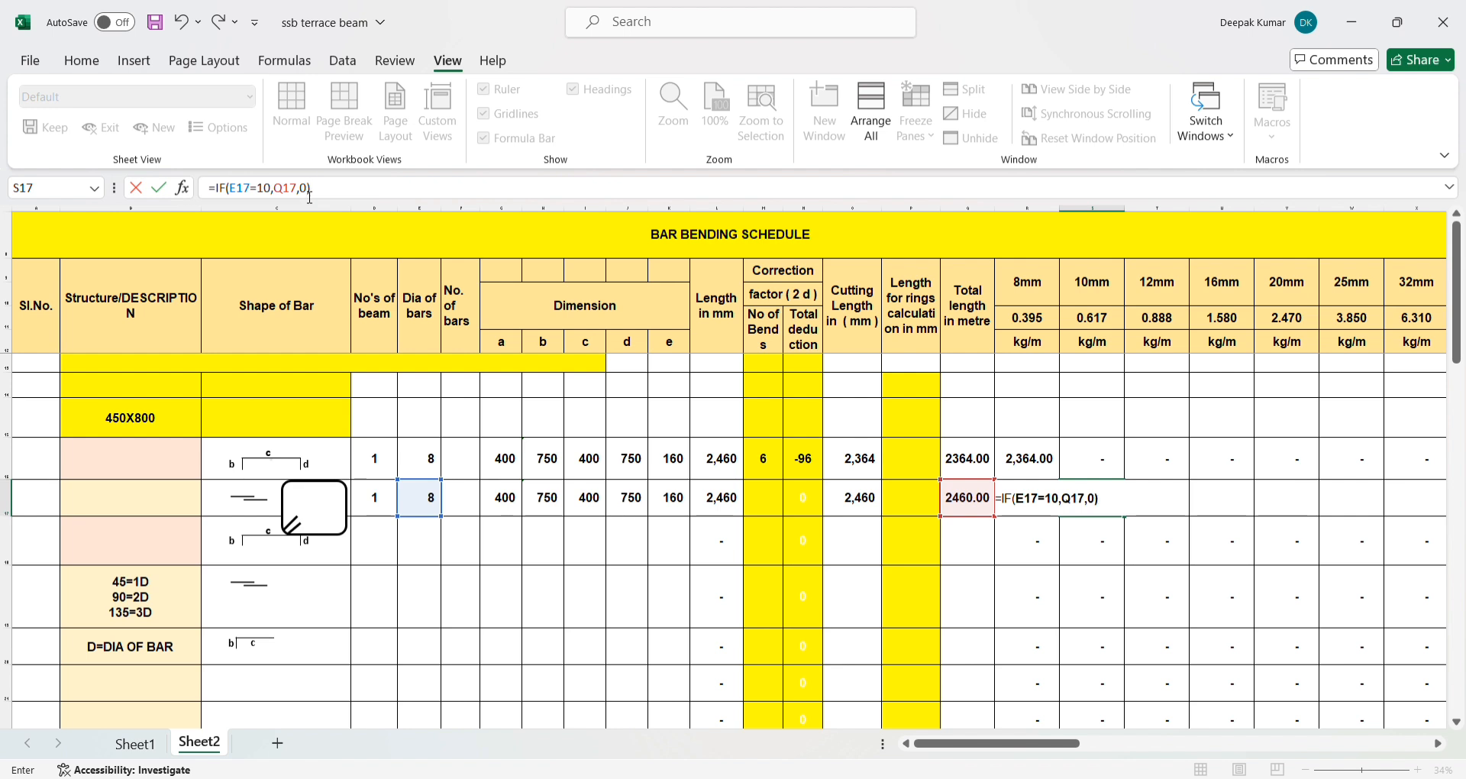
{"action": "key", "text": "Return"}
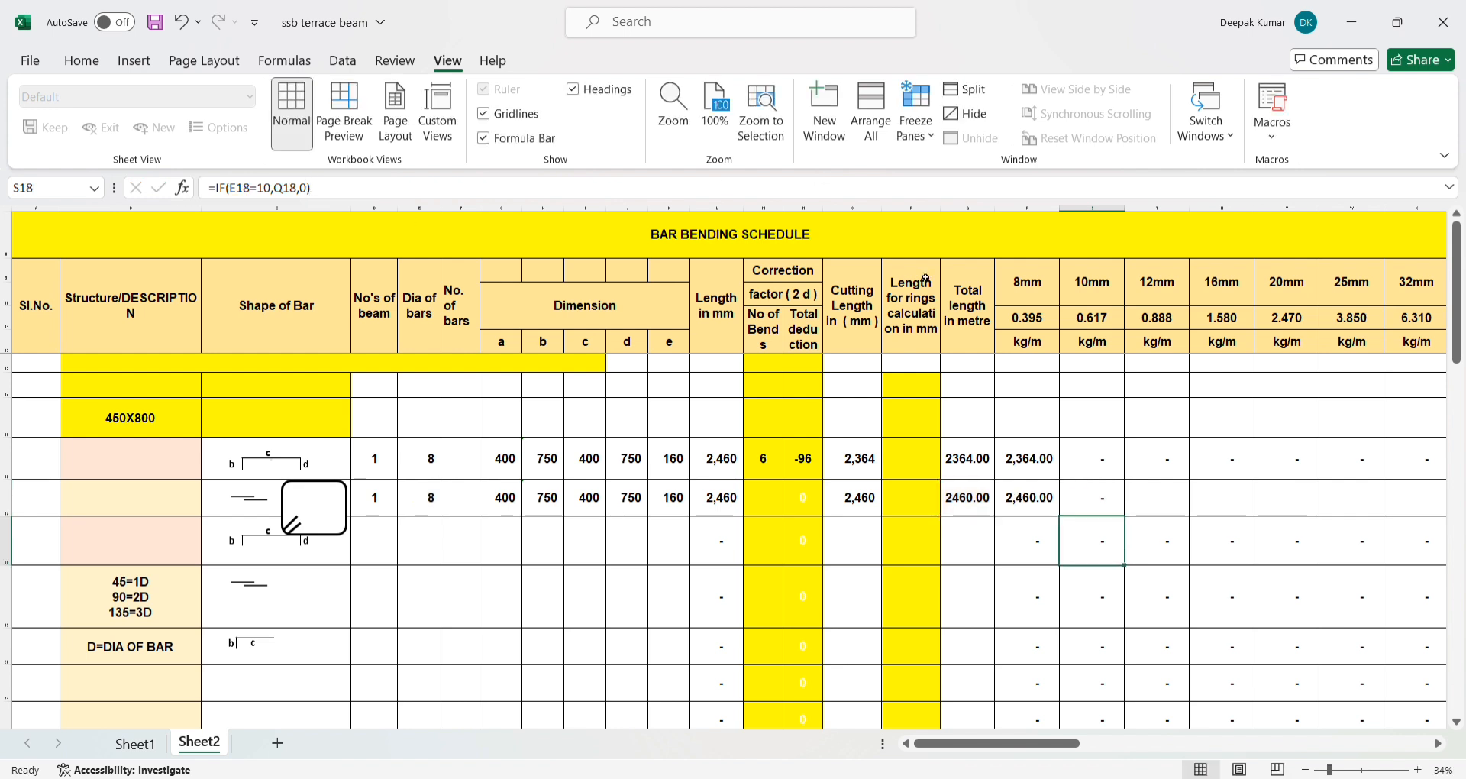
- Set the bar diameter in E17 to 10 and check the 10mm column formula in S17
{"action": "left_click", "coordinate": [430, 497]}
{"action": "type", "text": "10"}
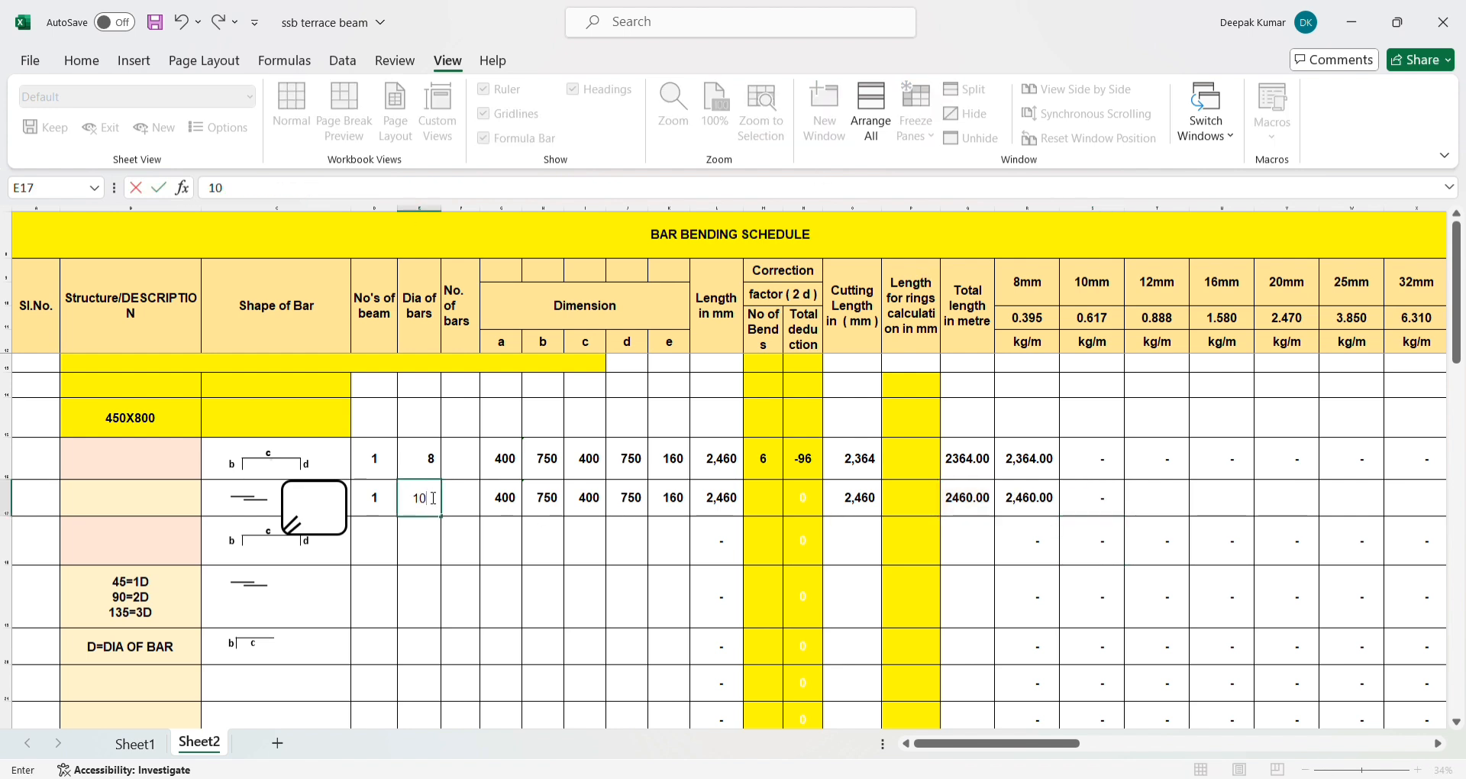
{"action": "key", "text": "Return"}
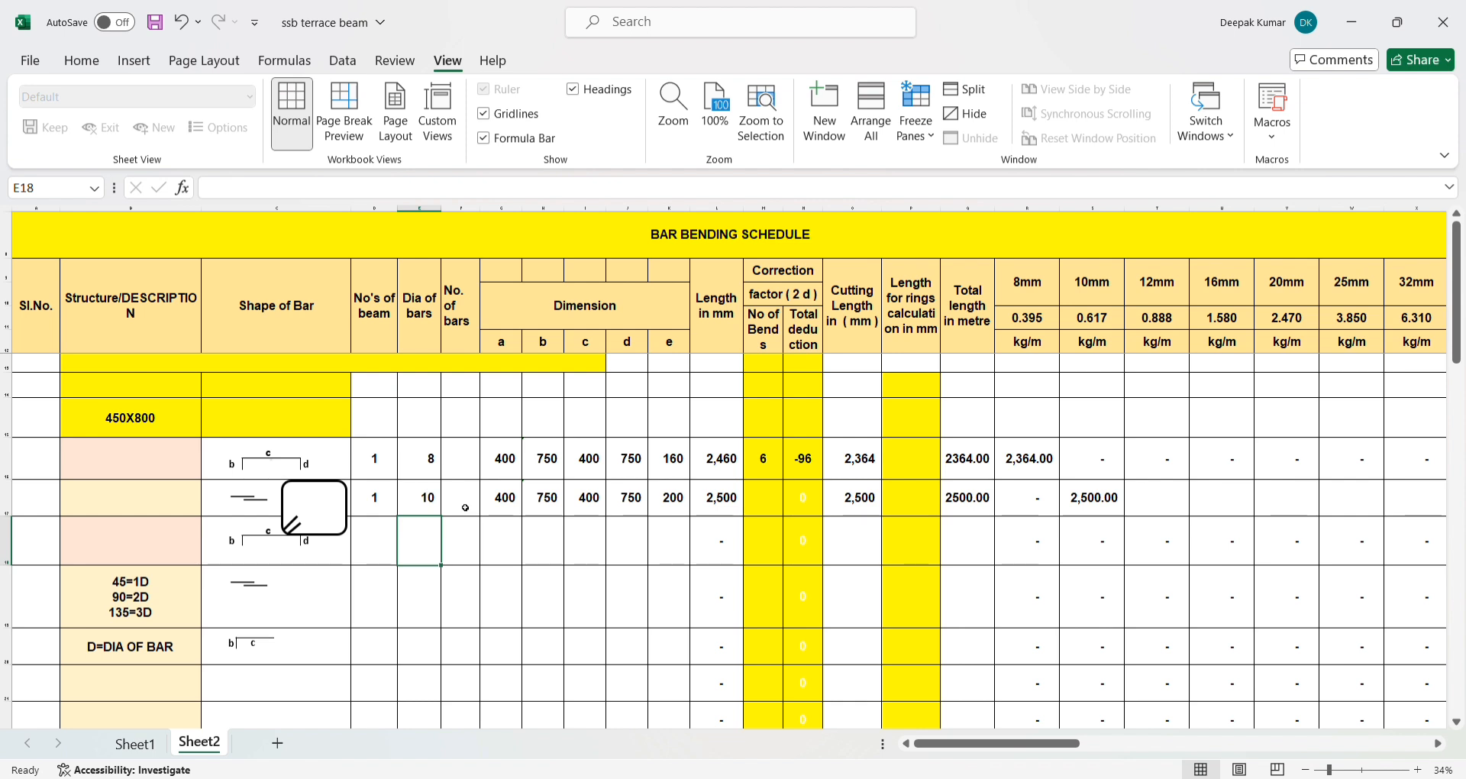
{"action": "left_click", "coordinate": [1108, 499]}
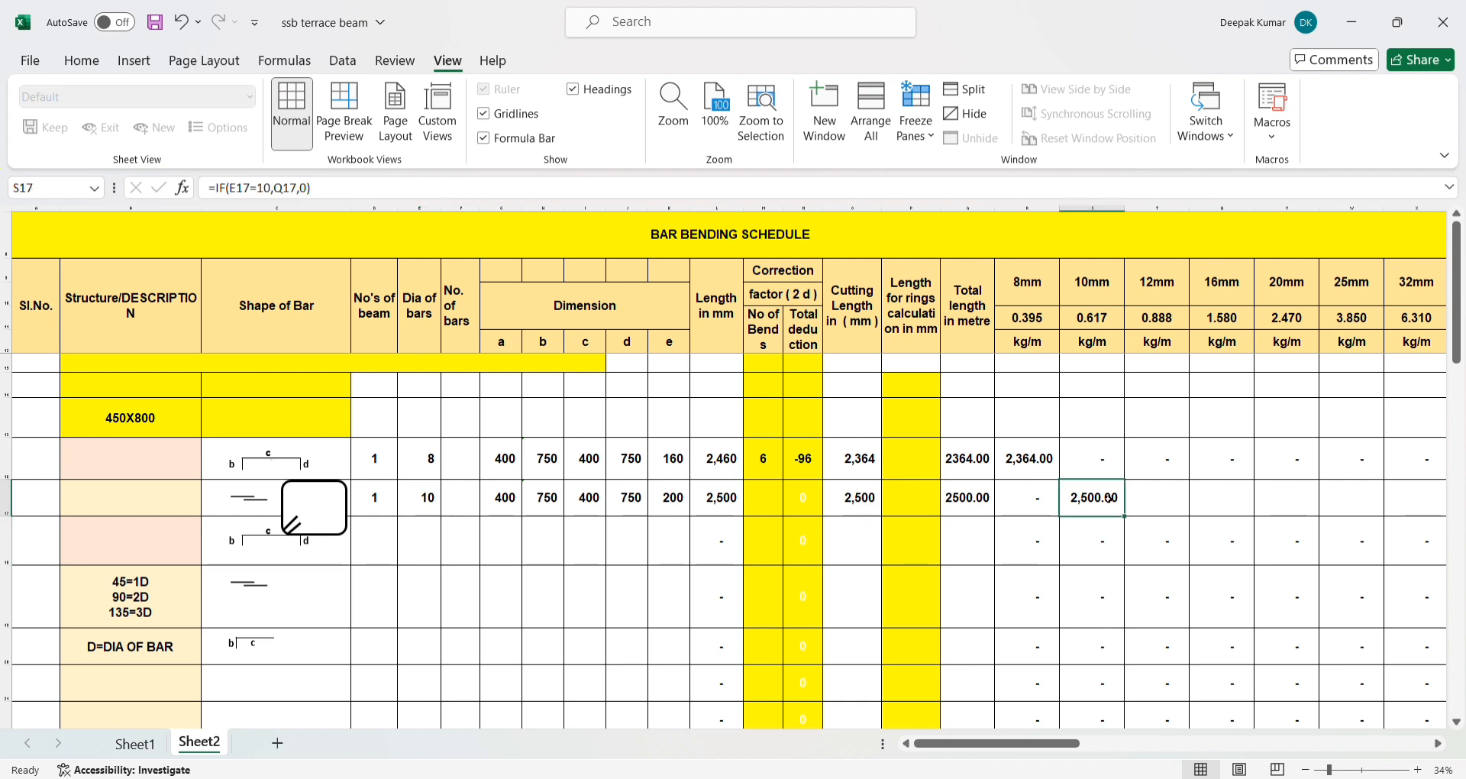
- Enter the formula =IF(E17=12,Q17,0) in T17, the 12mm column of row 17
{"action": "left_click", "coordinate": [1151, 513]}
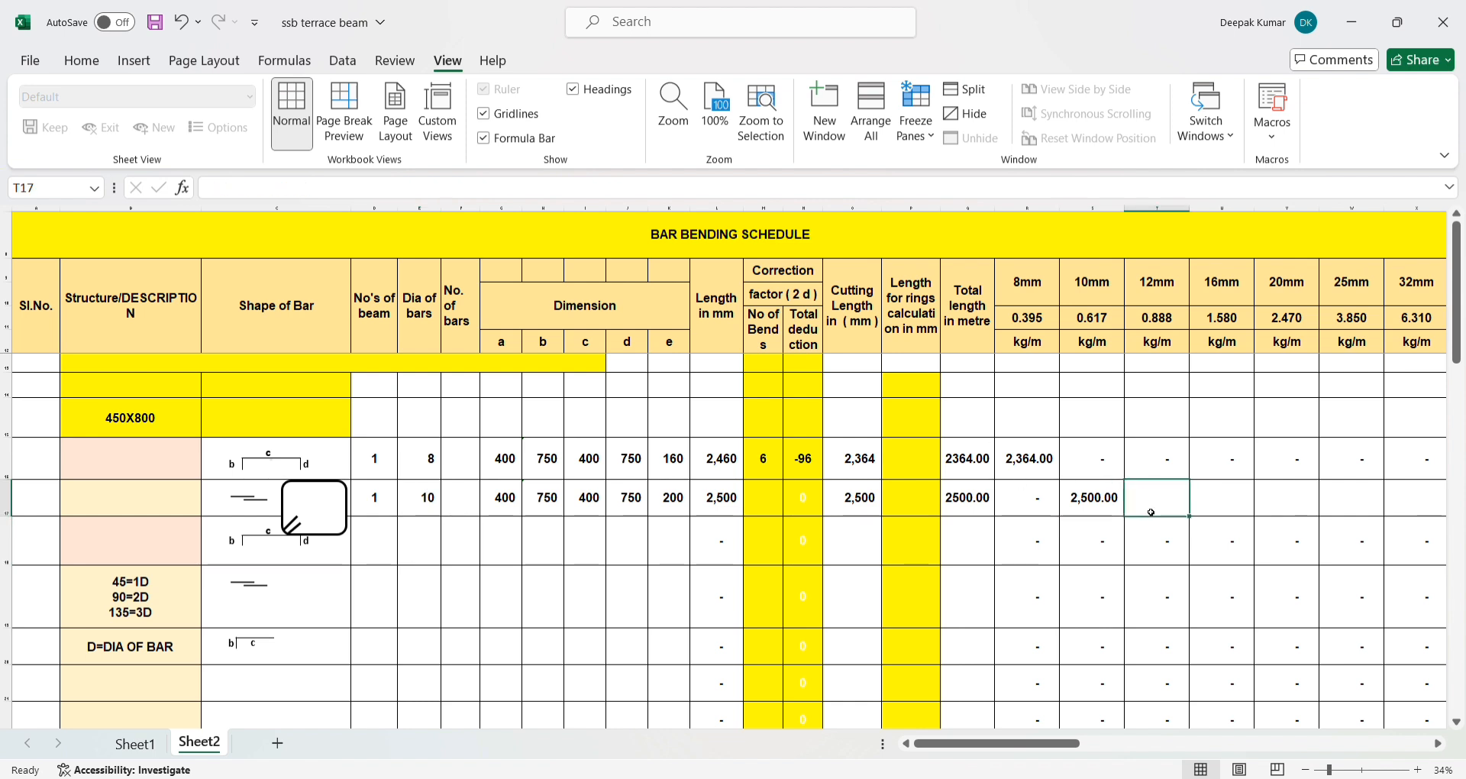
{"action": "type", "text": "=IF("}
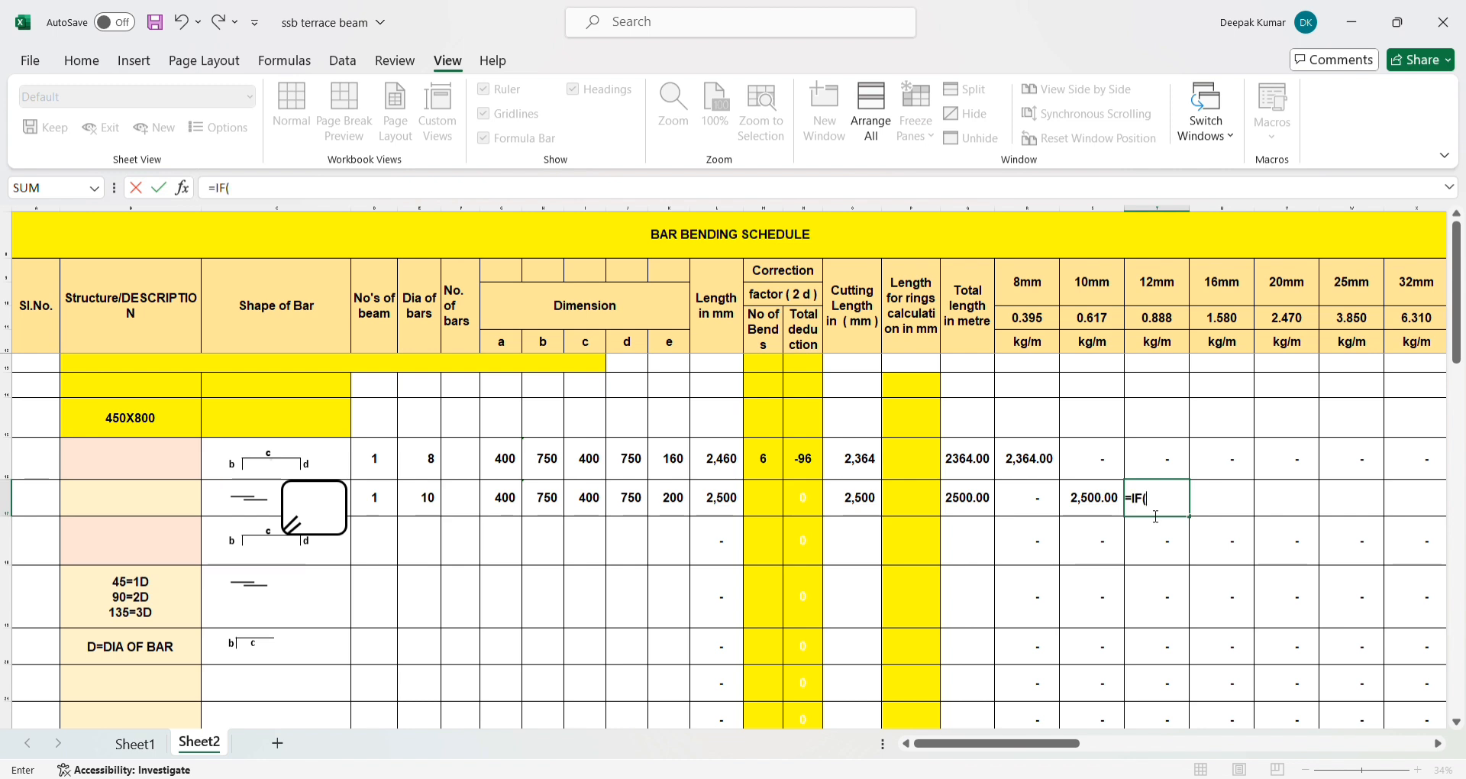
{"action": "left_click", "coordinate": [418, 503]}
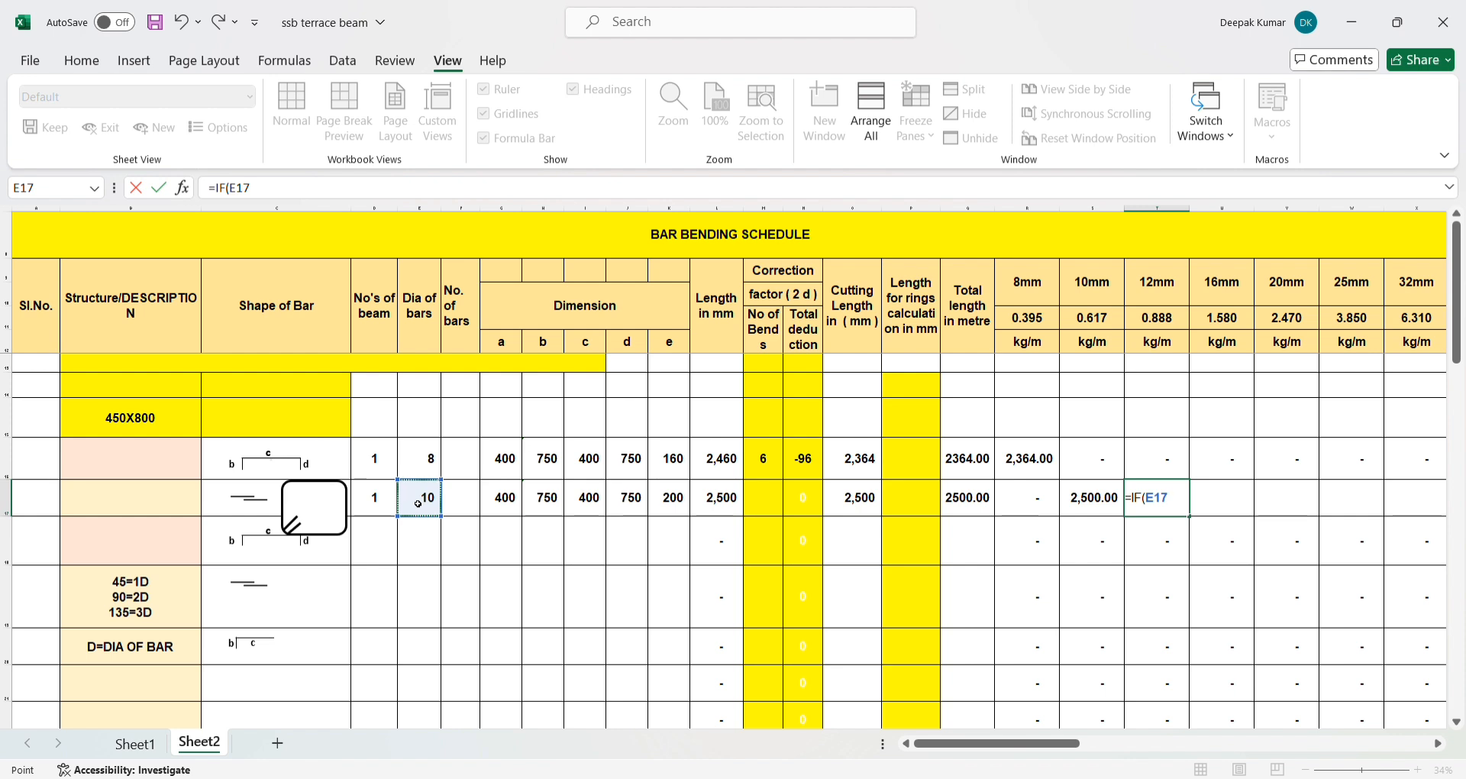
{"action": "type", "text": "="}
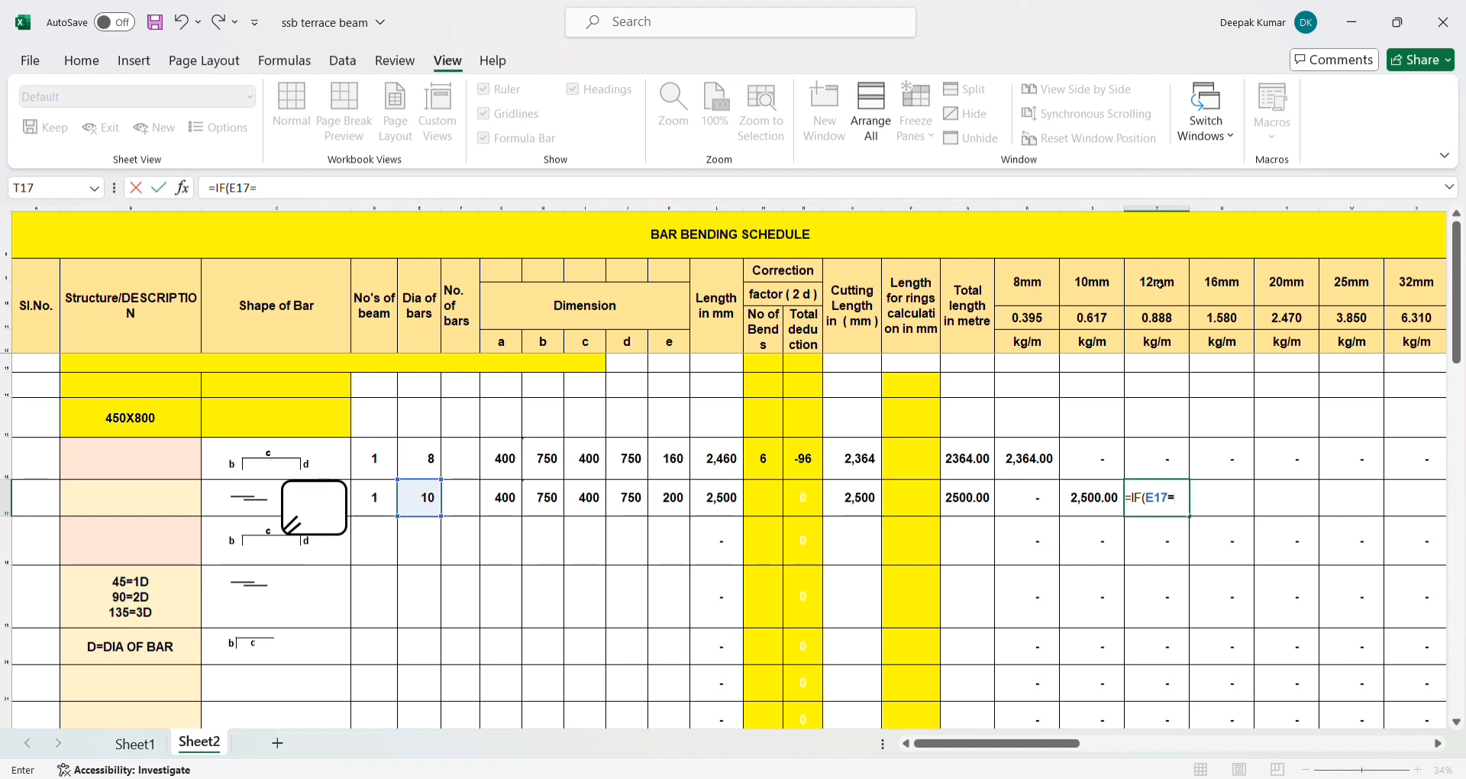
{"action": "left_click", "coordinate": [281, 203]}
{"action": "type", "text": "12"}
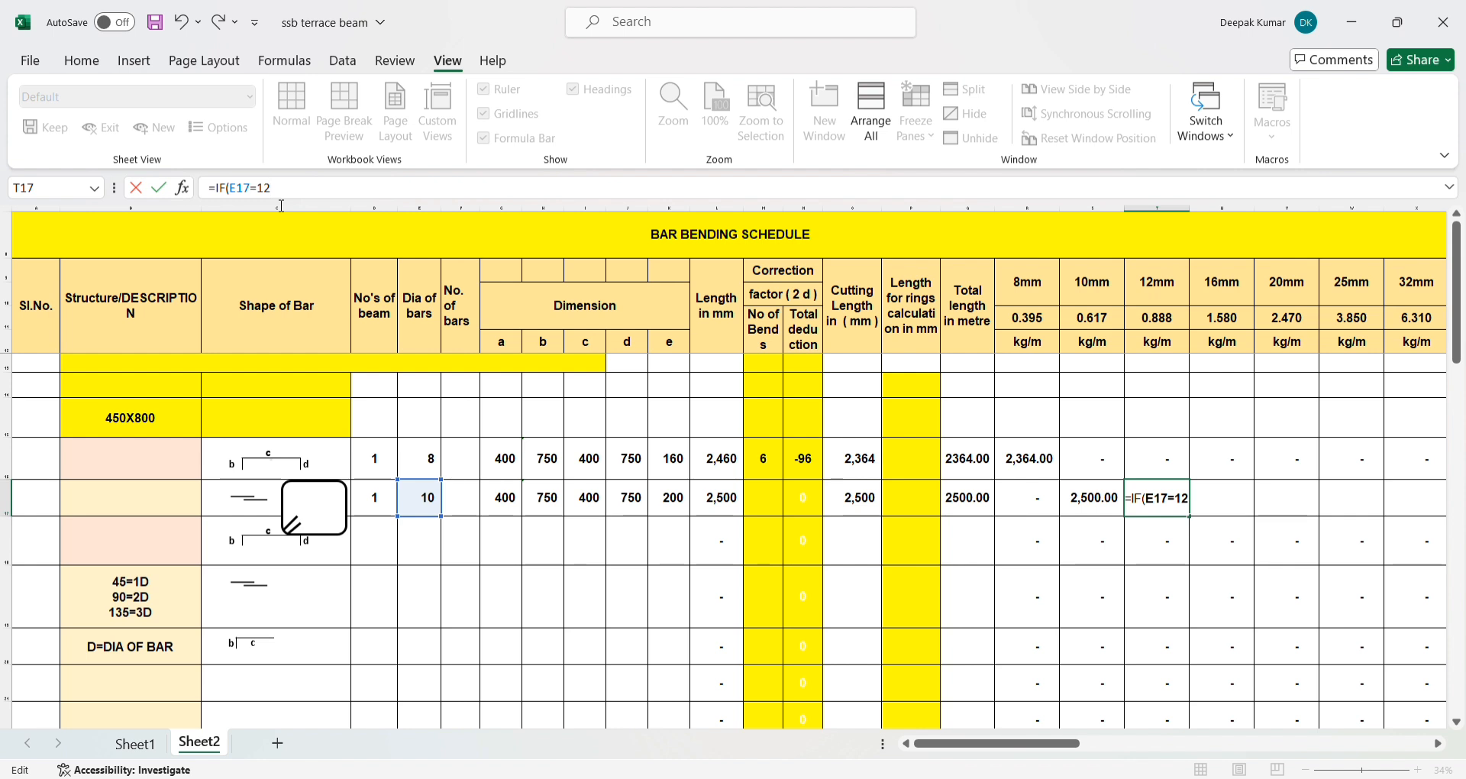
{"action": "type", "text": ","}
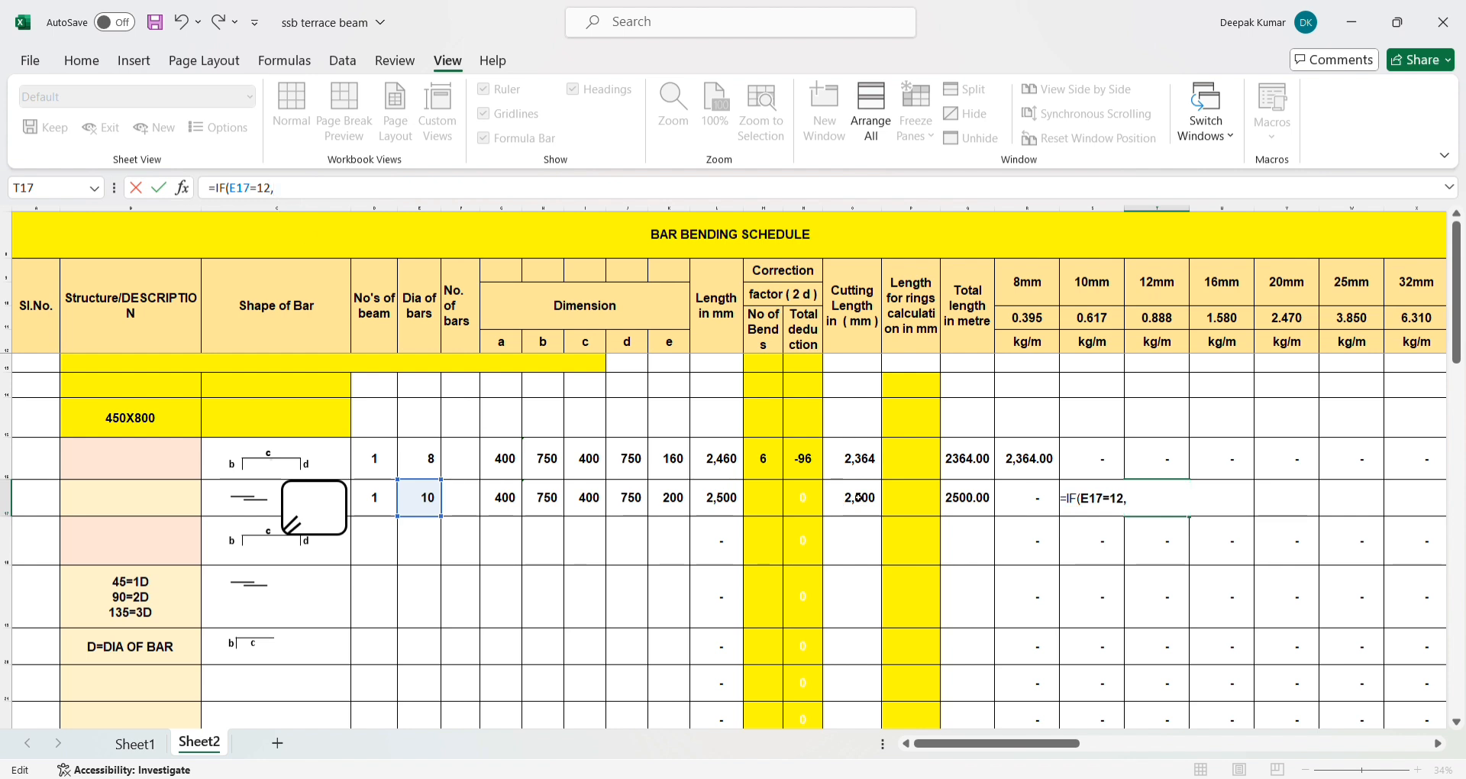
{"action": "left_click", "coordinate": [968, 497]}
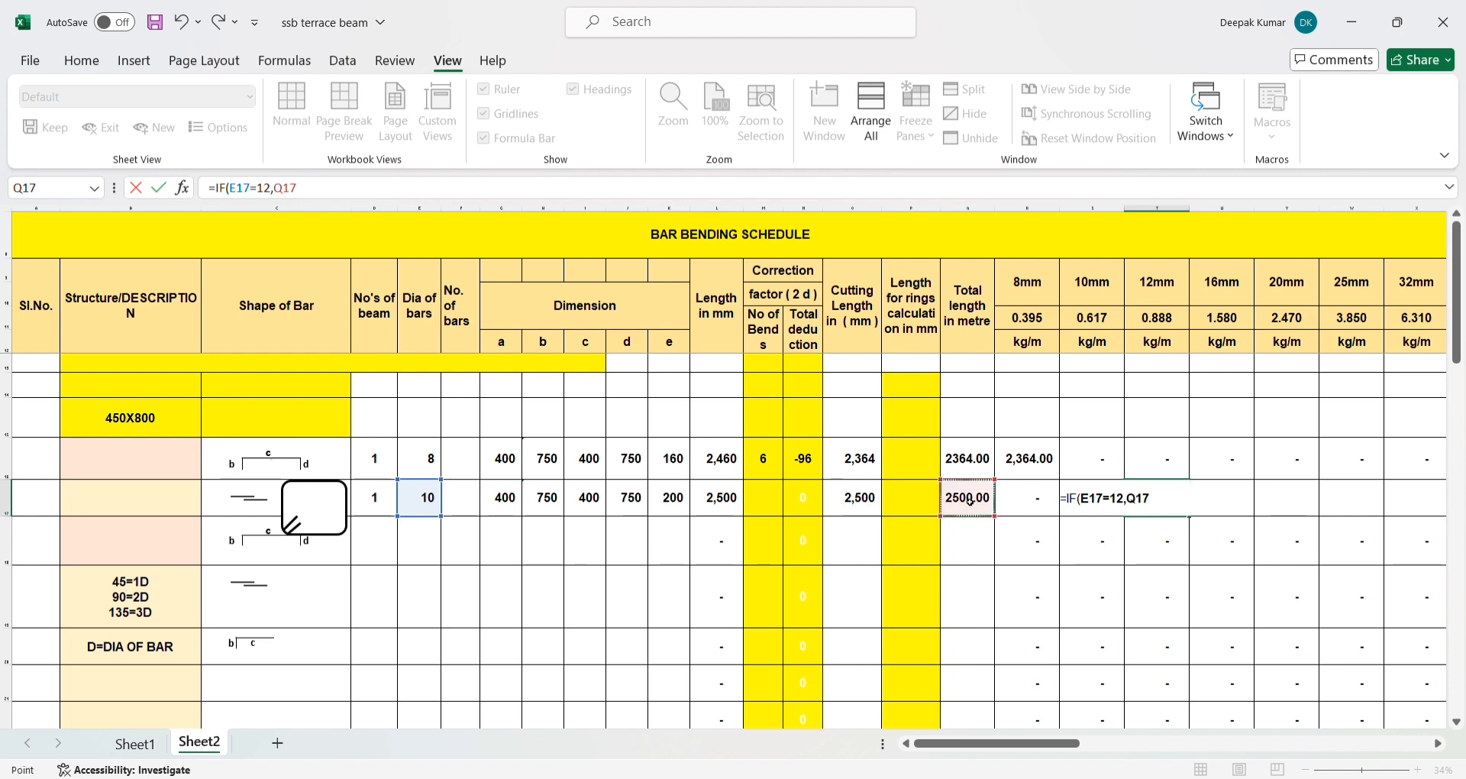
{"action": "type", "text": ","}
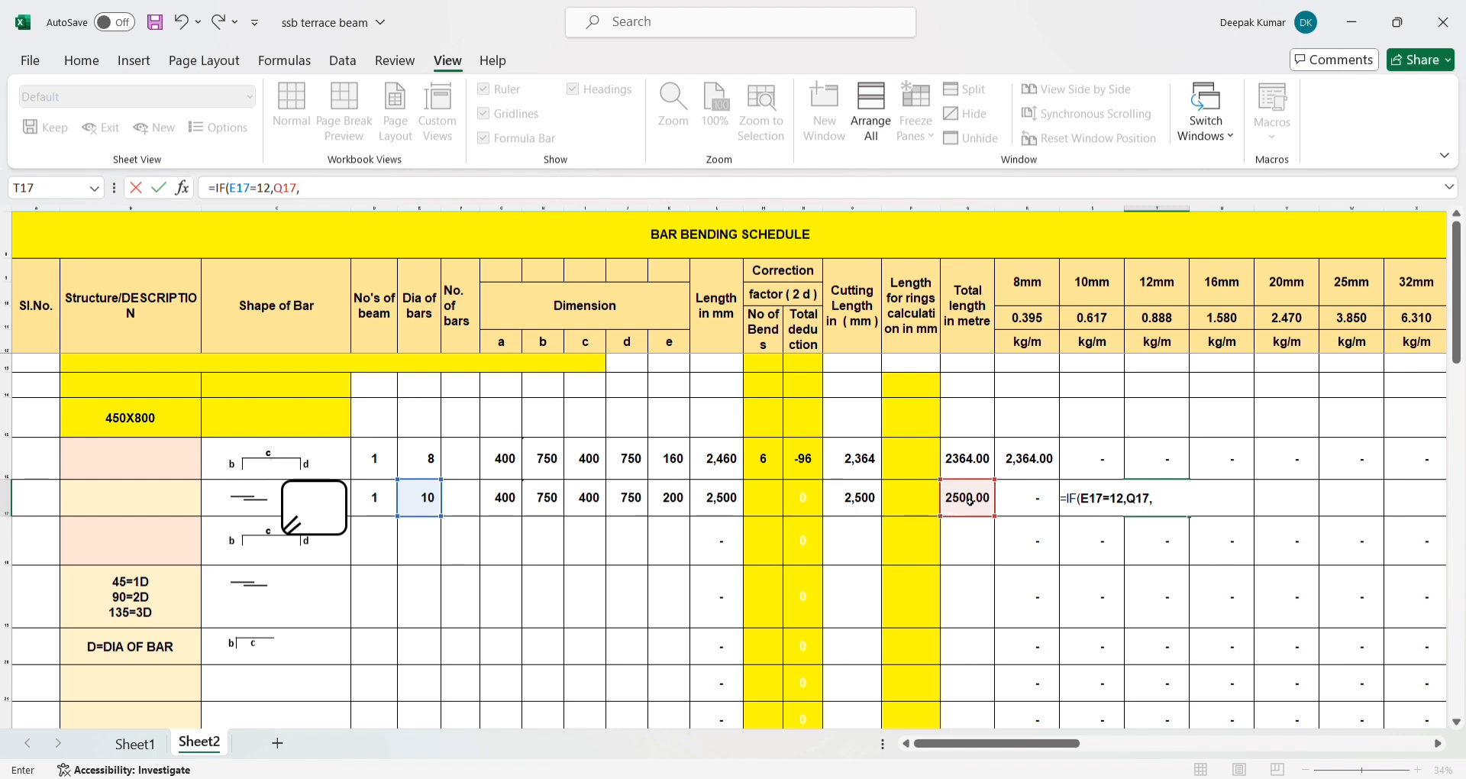
{"action": "type", "text": "0)"}
{"action": "key", "text": "Return"}
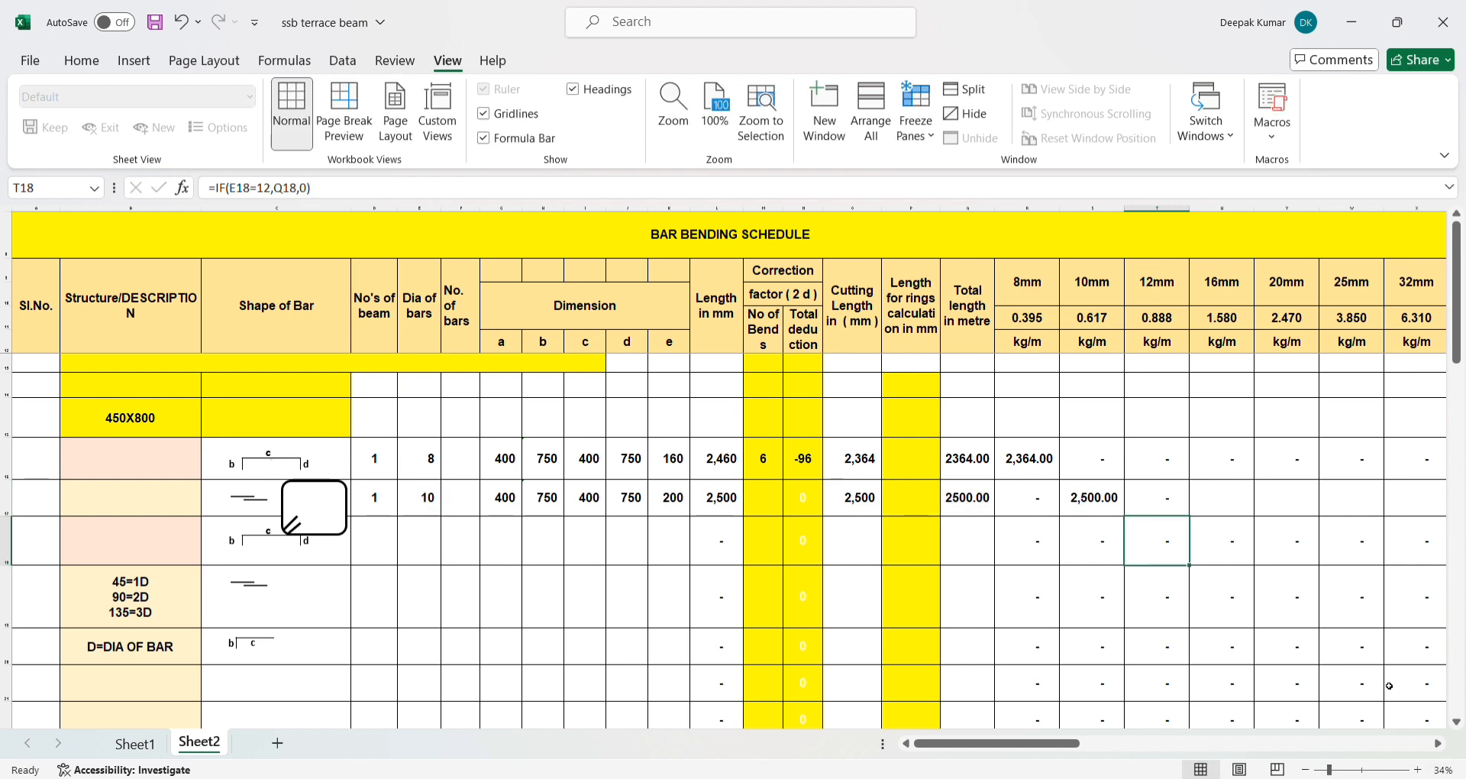
- Set the bar diameter in E17 to 12 and check the 12mm column formula in T17
{"action": "left_click", "coordinate": [1171, 510]}
{"action": "left_click", "coordinate": [432, 497]}
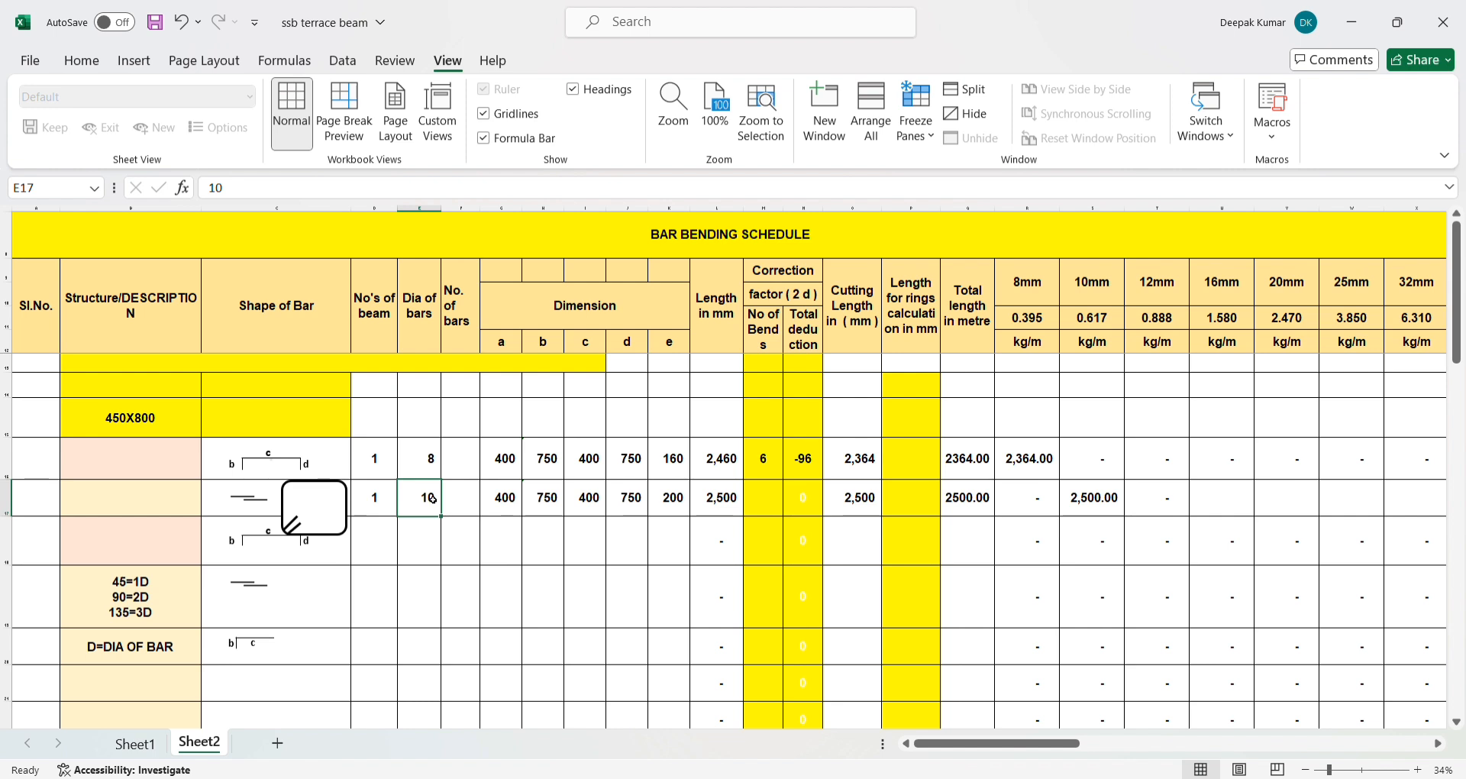
{"action": "left_click", "coordinate": [1145, 501]}
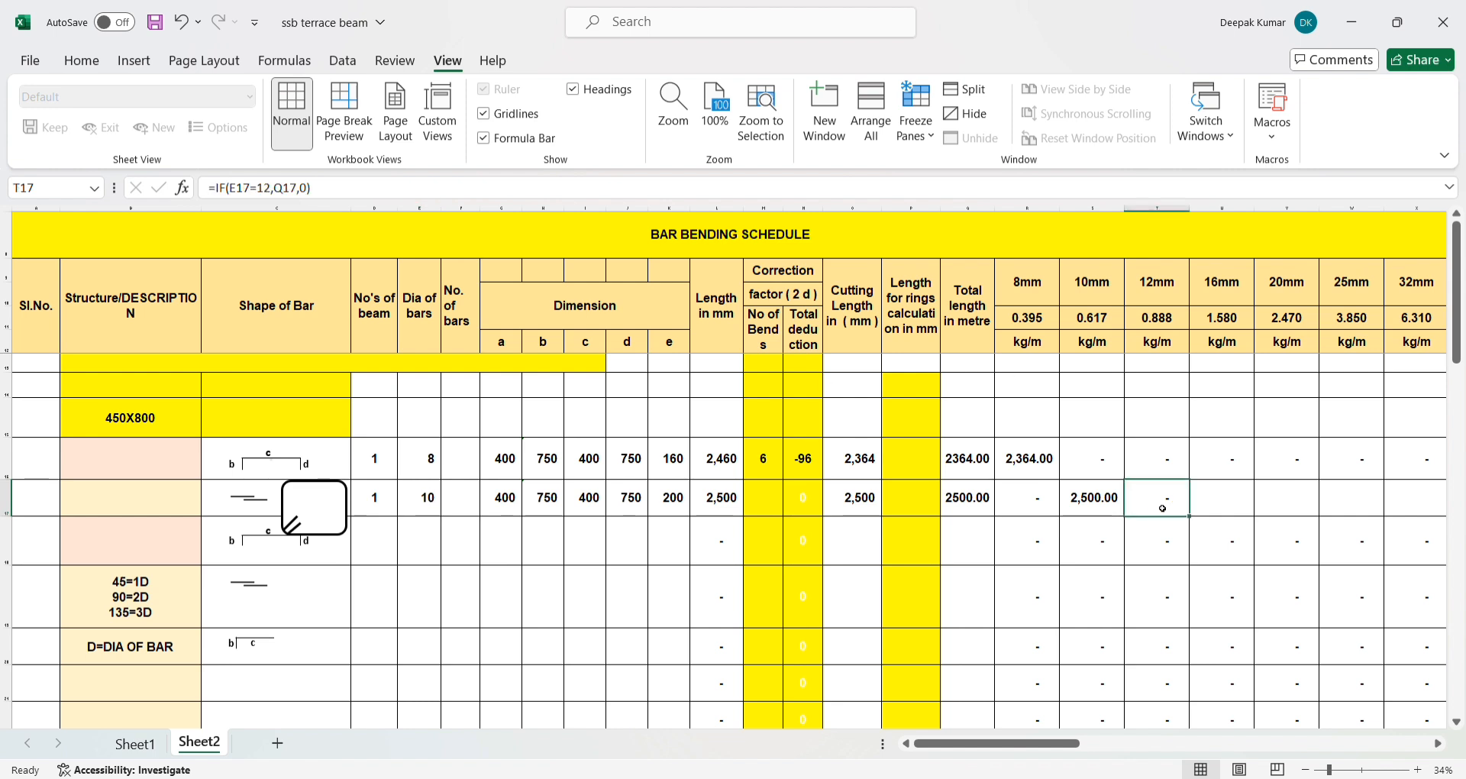
{"action": "left_click", "coordinate": [418, 504]}
{"action": "type", "text": "12"}
{"action": "key", "text": "Return"}
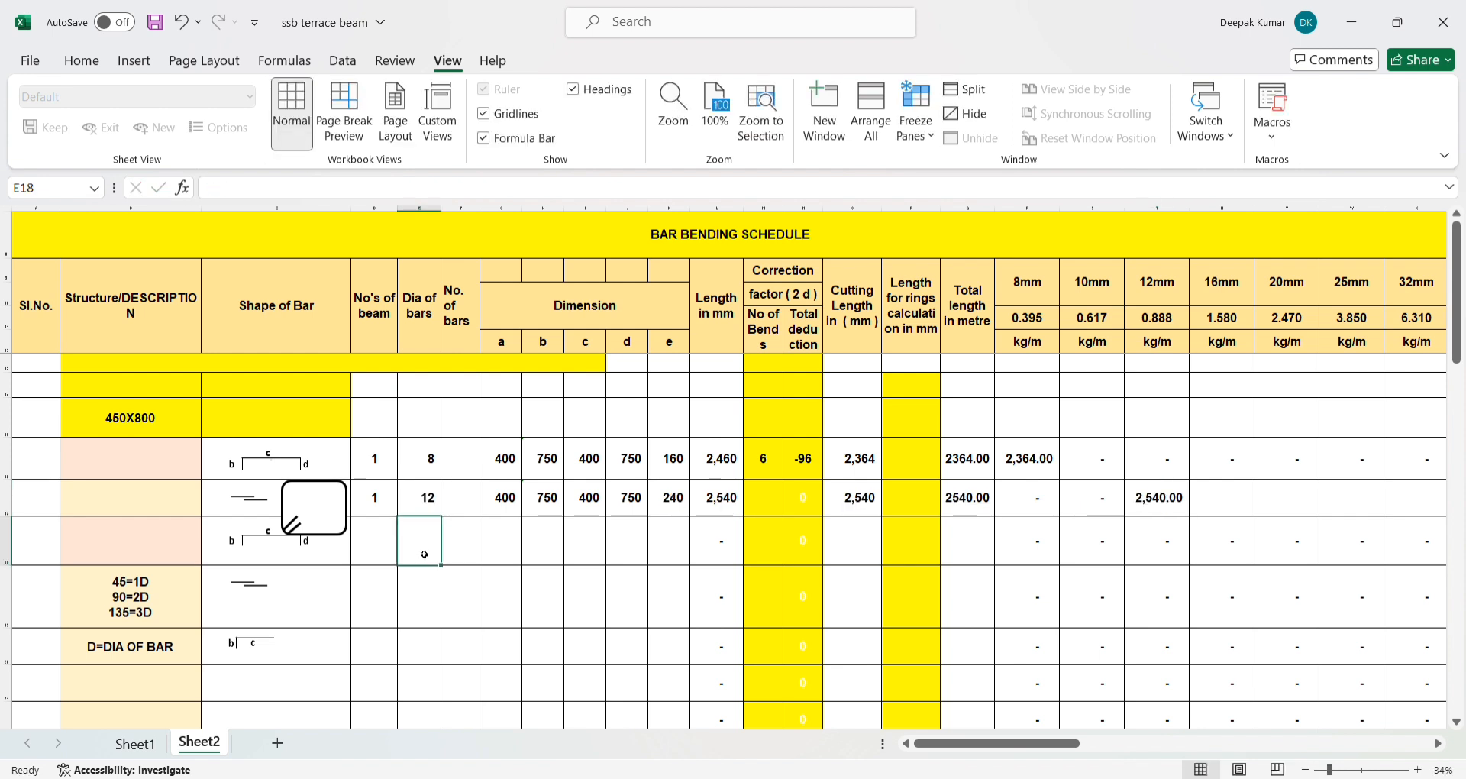
{"action": "left_click", "coordinate": [1157, 498]}
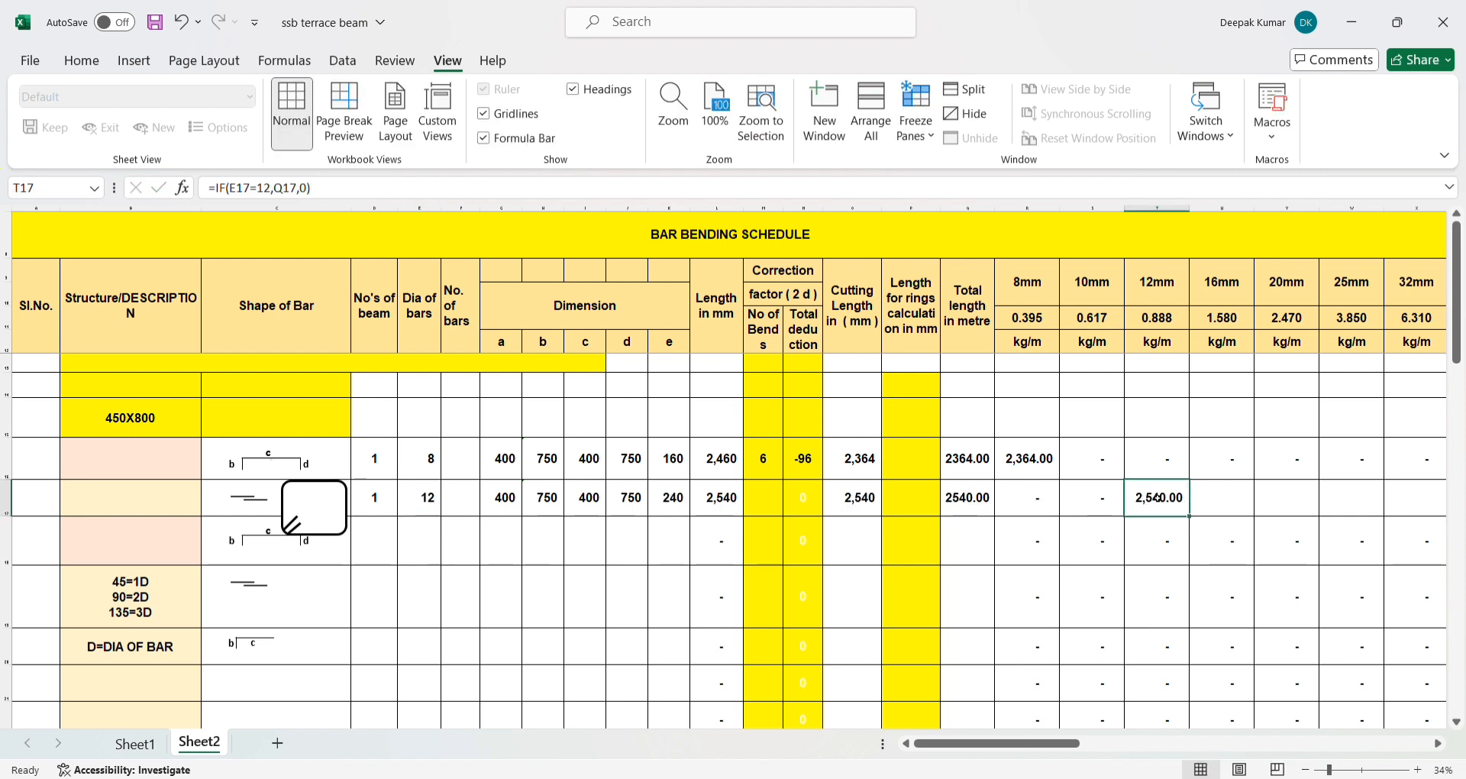
- Enter the formula =IF(E17=16,Q17,0) in U17, the 16mm column of row 17
{"action": "left_click", "coordinate": [1224, 509]}
{"action": "type", "text": "="}
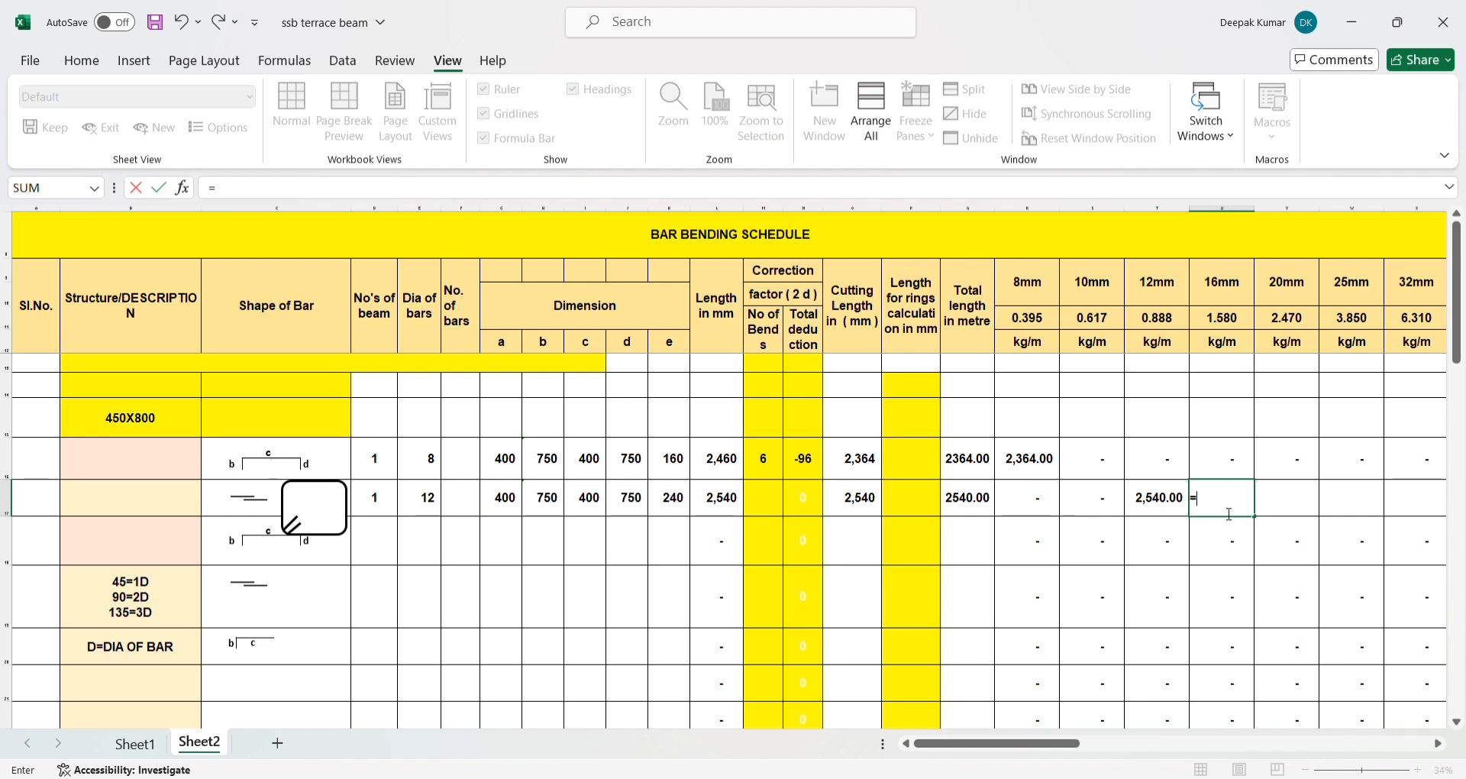
{"action": "type", "text": "IF("}
{"action": "left_click", "coordinate": [418, 505]}
{"action": "type", "text": "="}
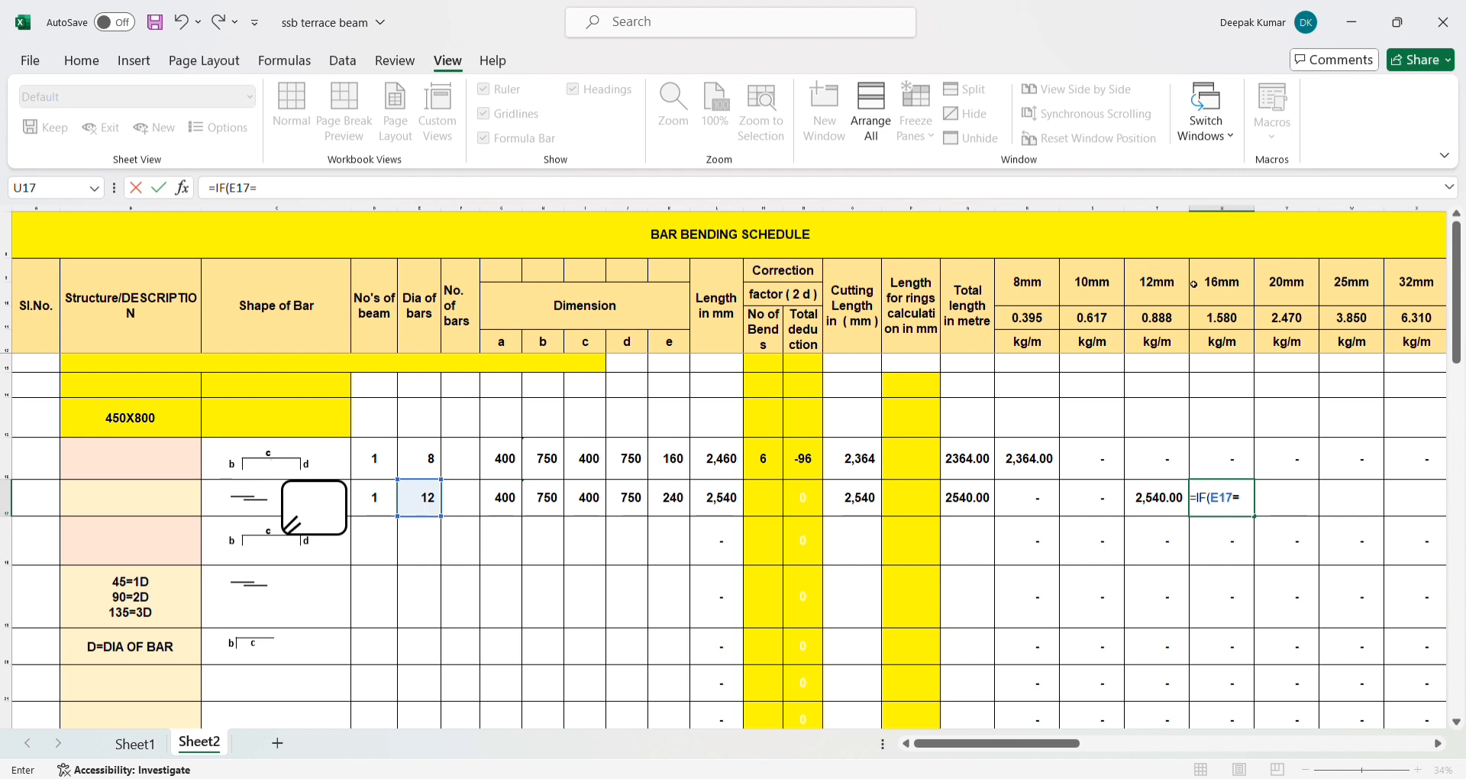
{"action": "type", "text": "16,"}
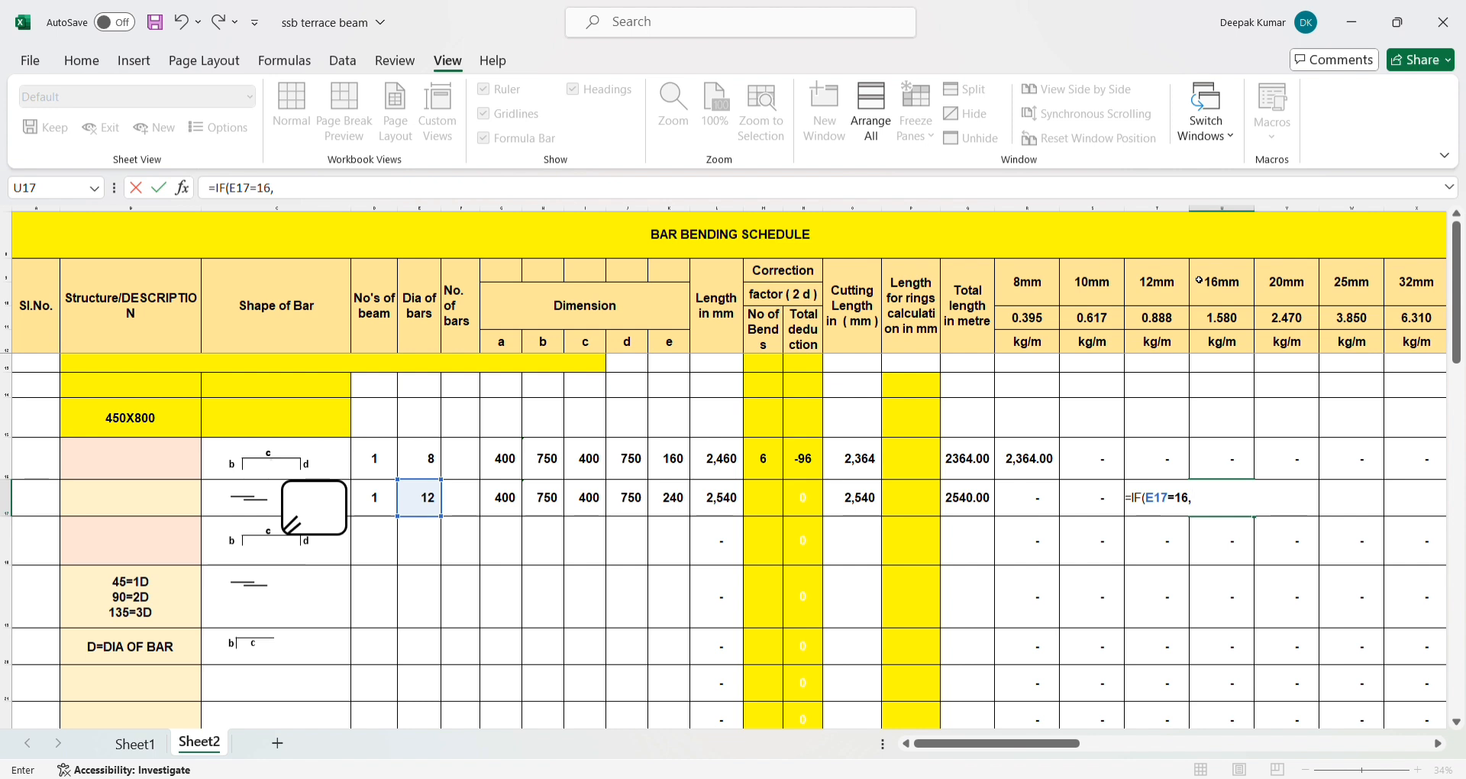
{"action": "left_click", "coordinate": [968, 500]}
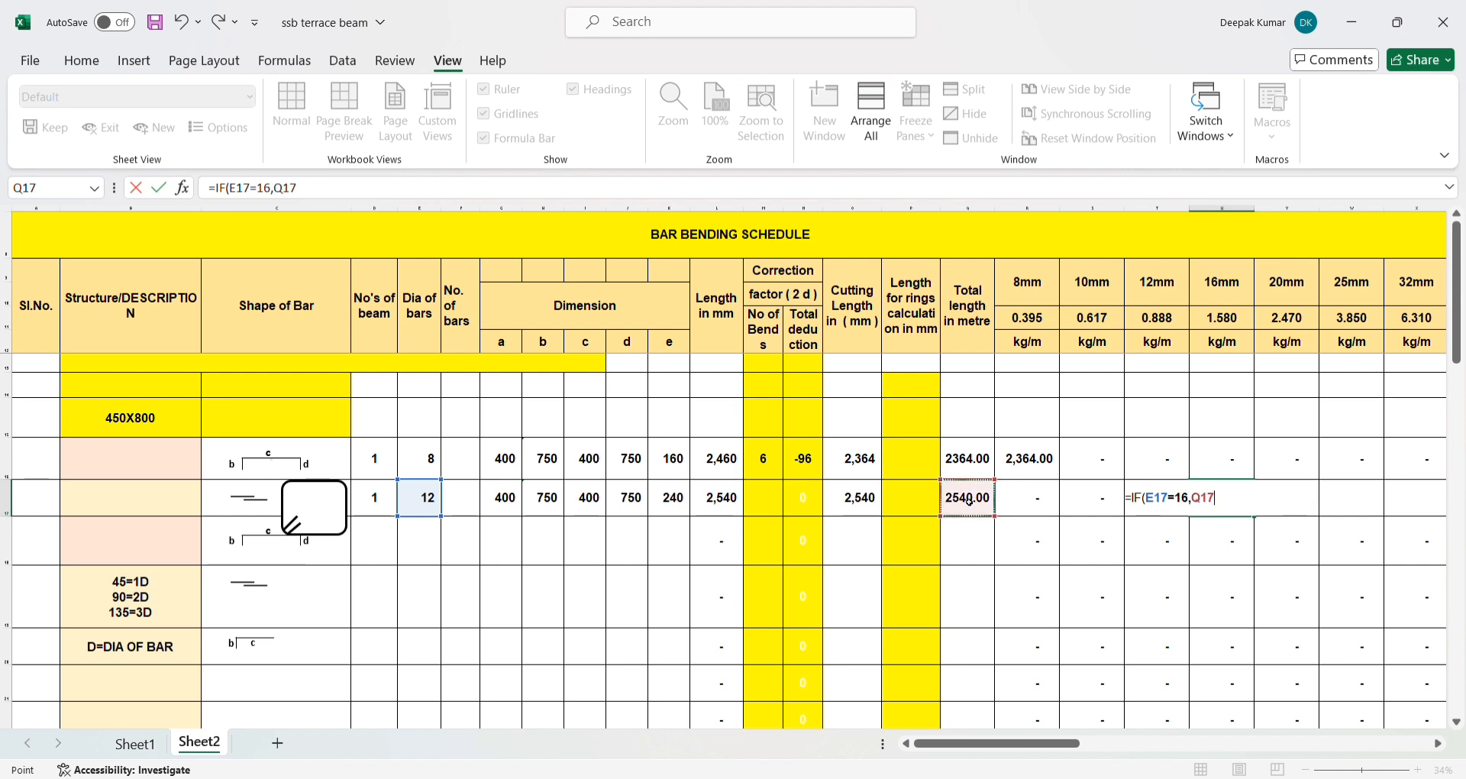
{"action": "type", "text": ",0)"}
{"action": "key", "text": "Return"}
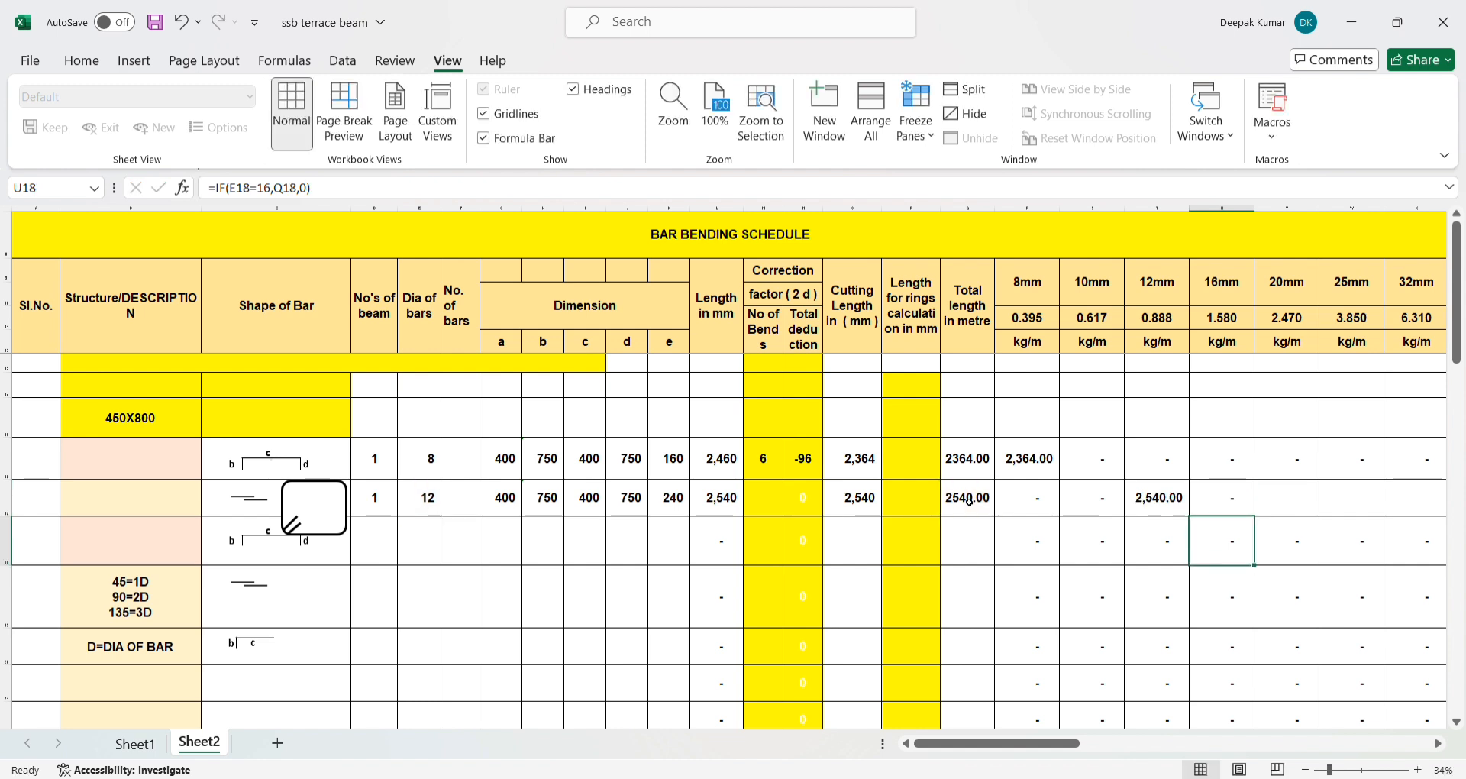
- Set the bar diameter in E17 to 16 and check the 16mm column formula in U17
{"action": "left_click", "coordinate": [1222, 500]}
{"action": "left_click", "coordinate": [1272, 506]}
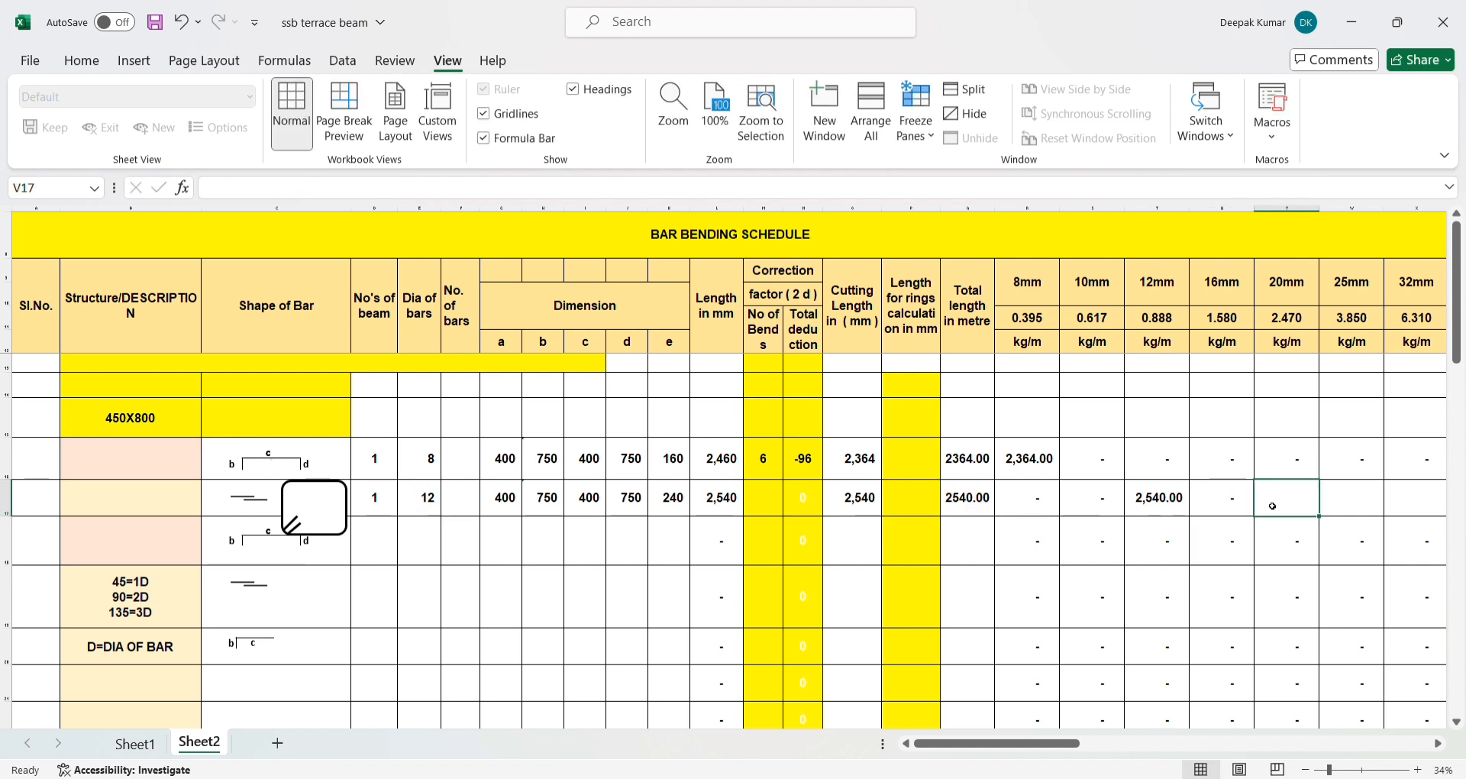
{"action": "left_click", "coordinate": [428, 508]}
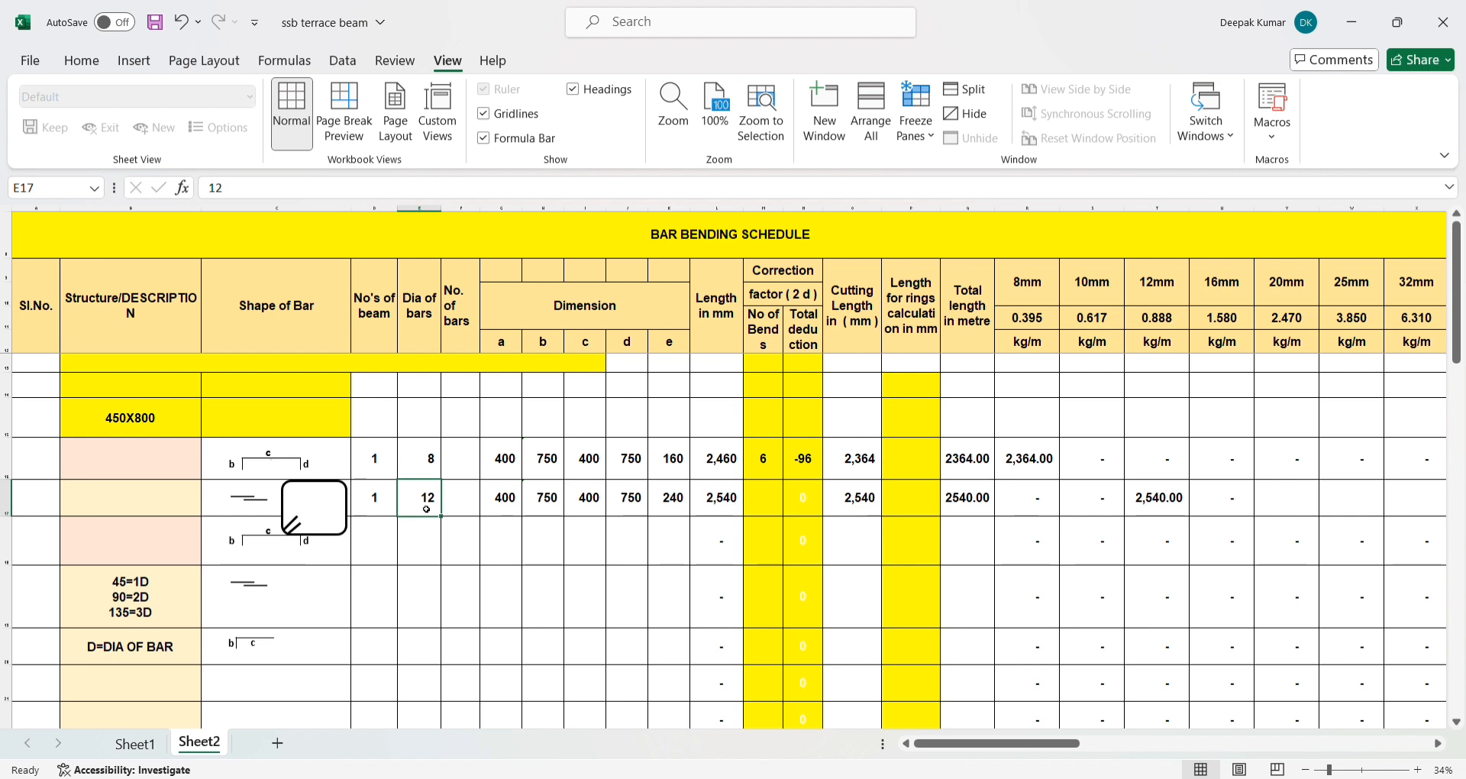
{"action": "type", "text": "16"}
{"action": "key", "text": "Return"}
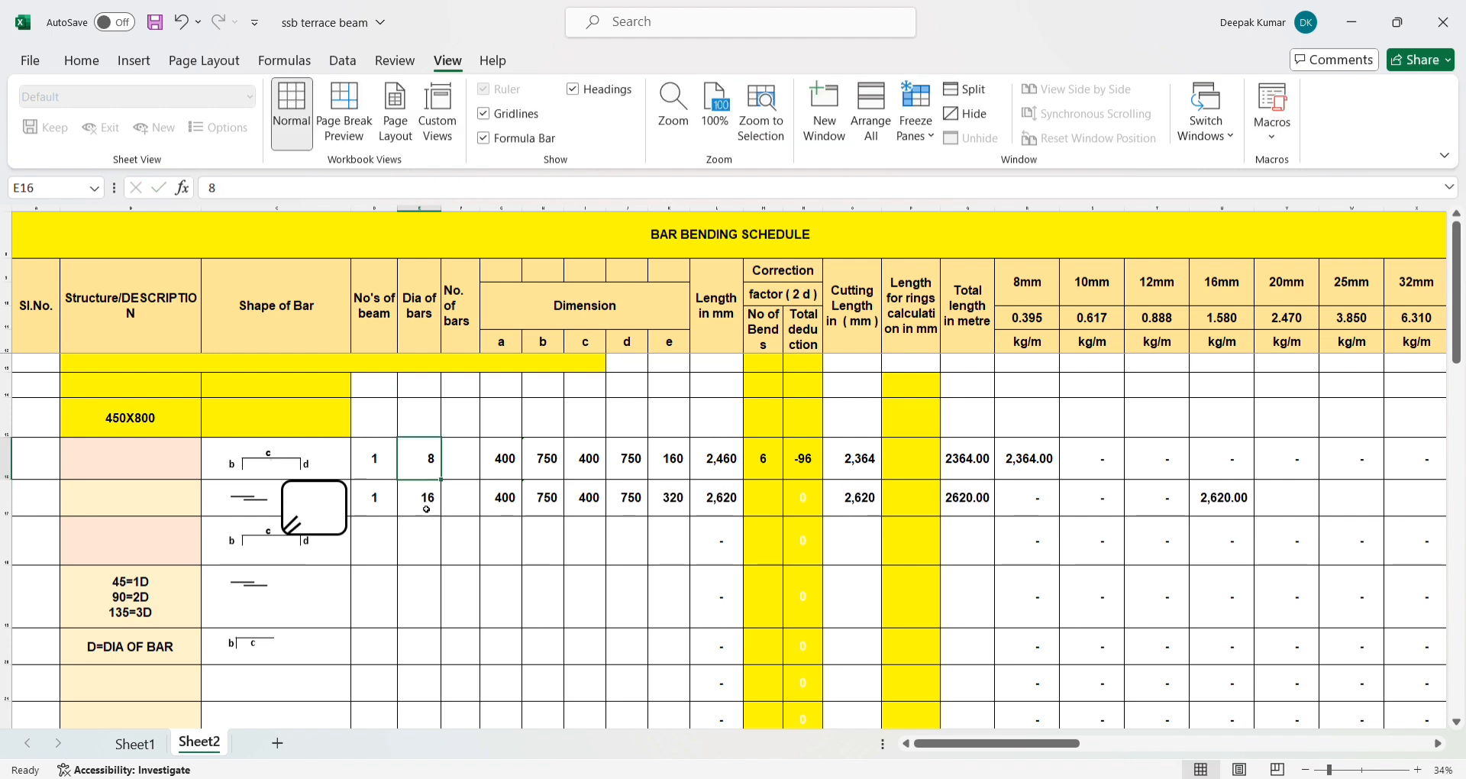
{"action": "left_click", "coordinate": [1223, 500]}
- Enter the formula =IF(E17=20,Q17,0) in V17, the 20mm column of row 17
{"action": "left_click", "coordinate": [1286, 503]}
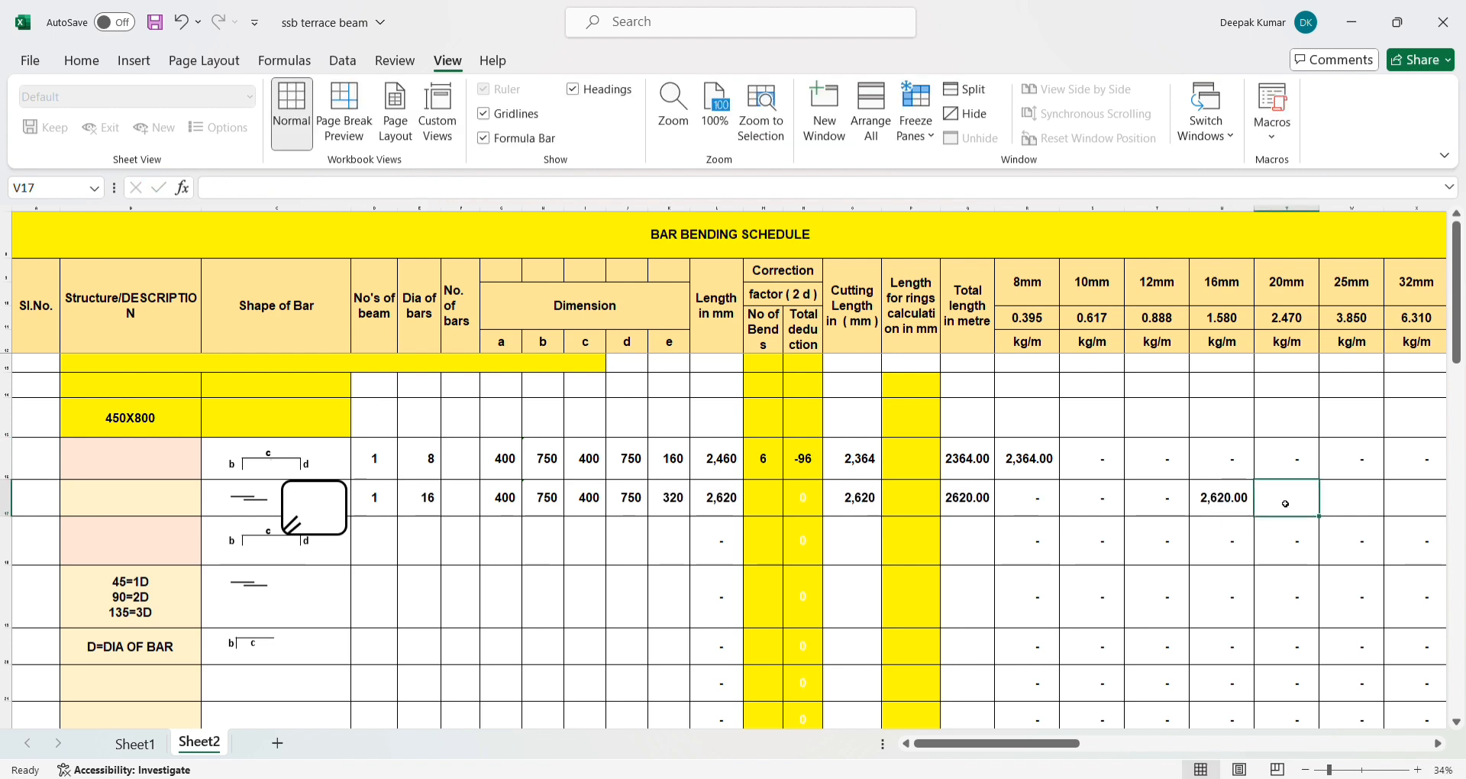
{"action": "type", "text": "=IF("}
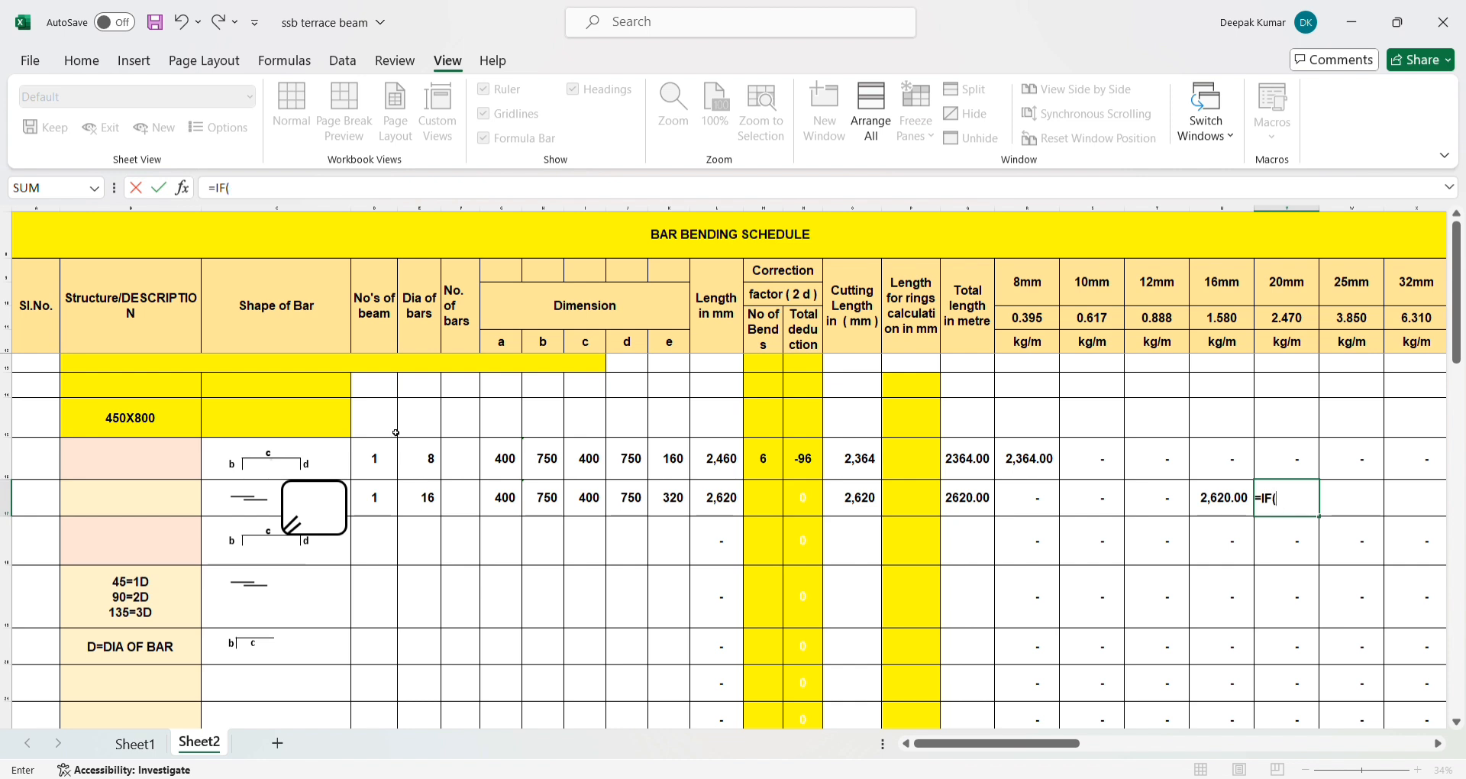
{"action": "left_click", "coordinate": [408, 505]}
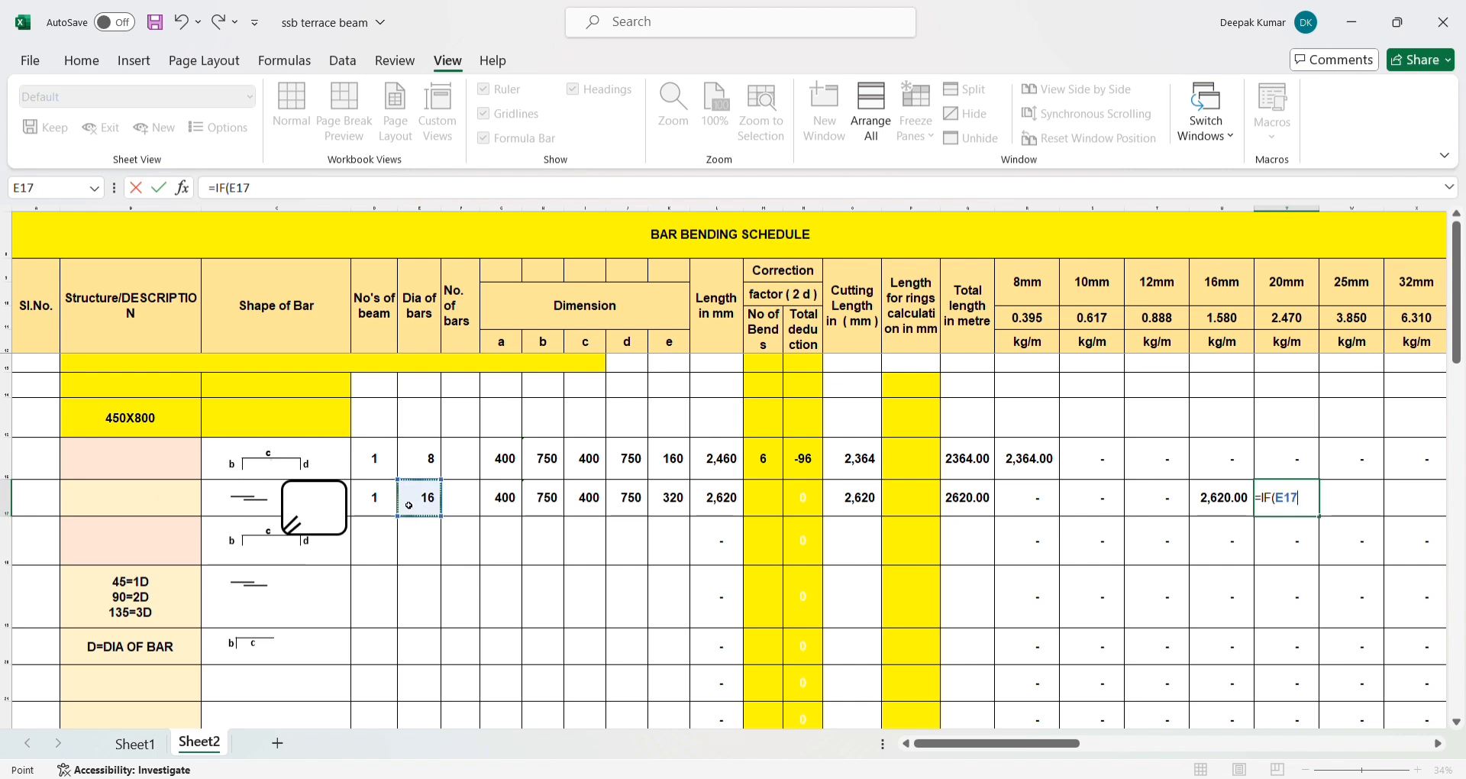
{"action": "type", "text": "="}
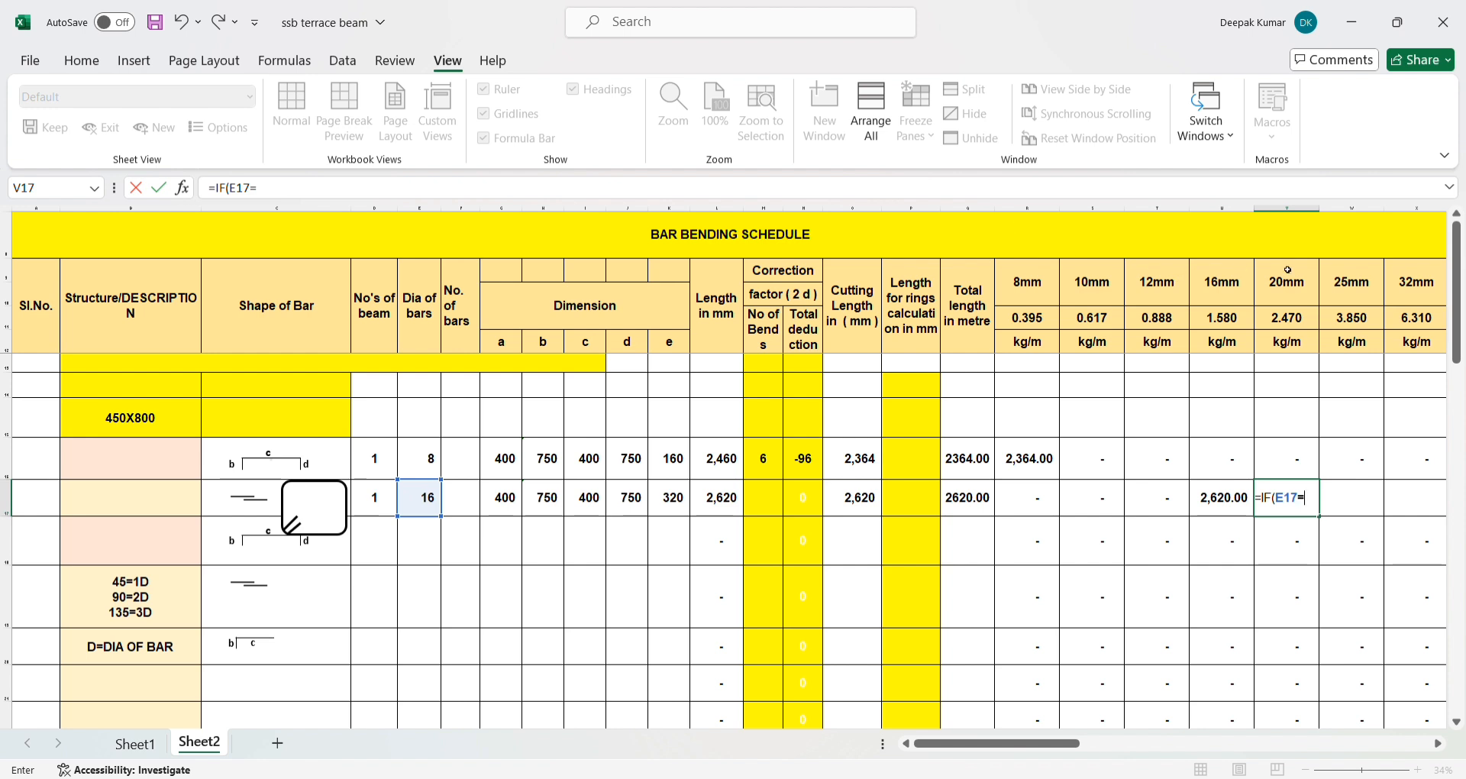
{"action": "type", "text": "20,"}
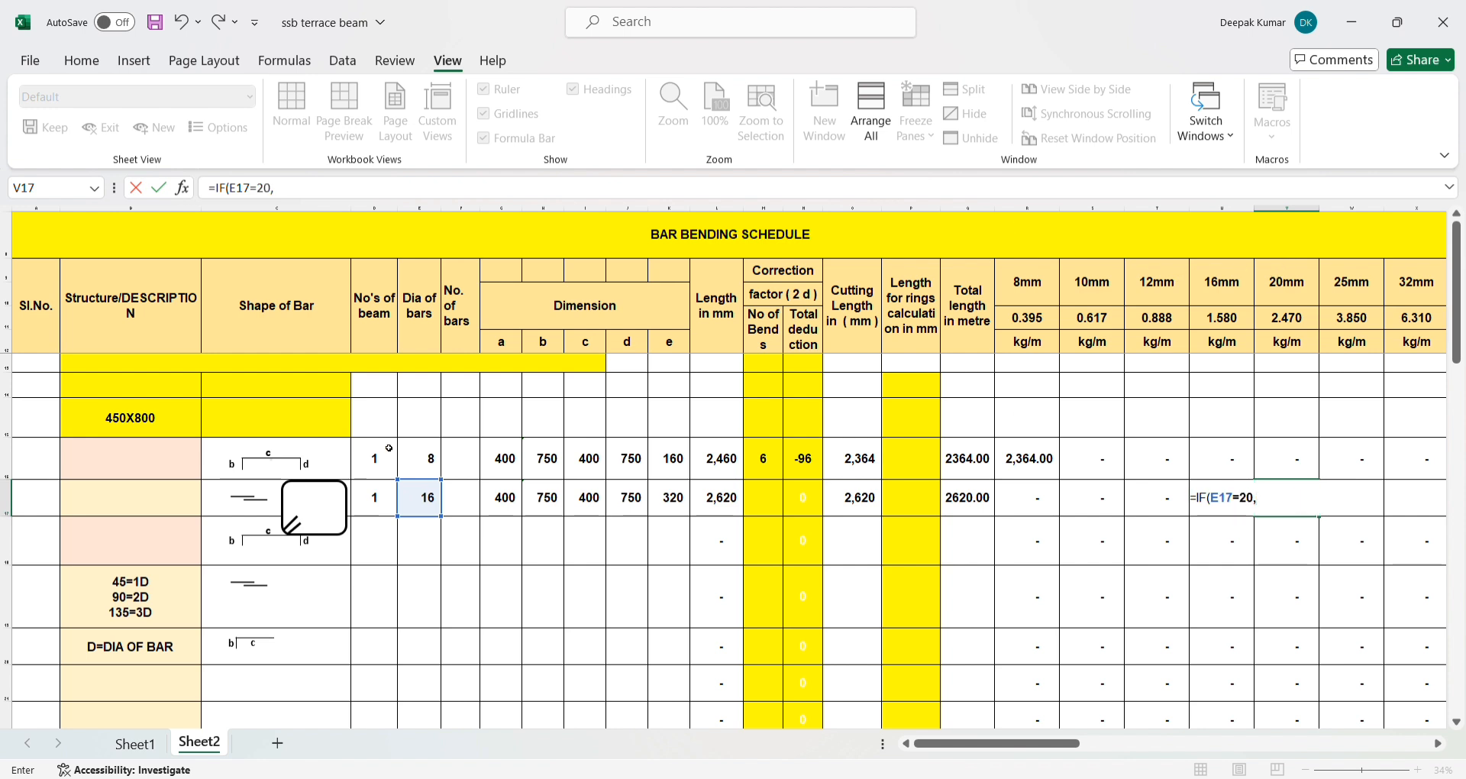
{"action": "left_click", "coordinate": [961, 498]}
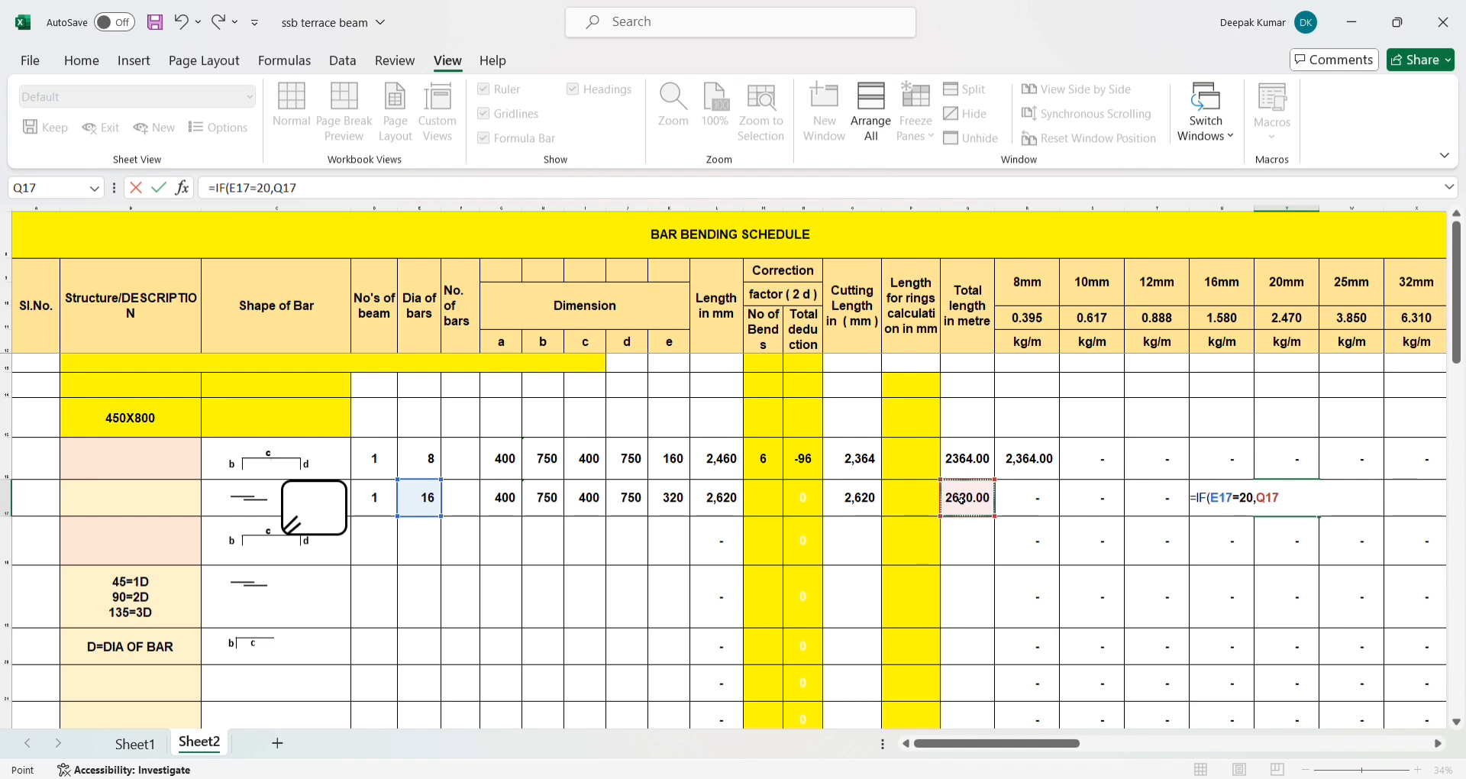
{"action": "type", "text": ",0)"}
{"action": "key", "text": "Return"}
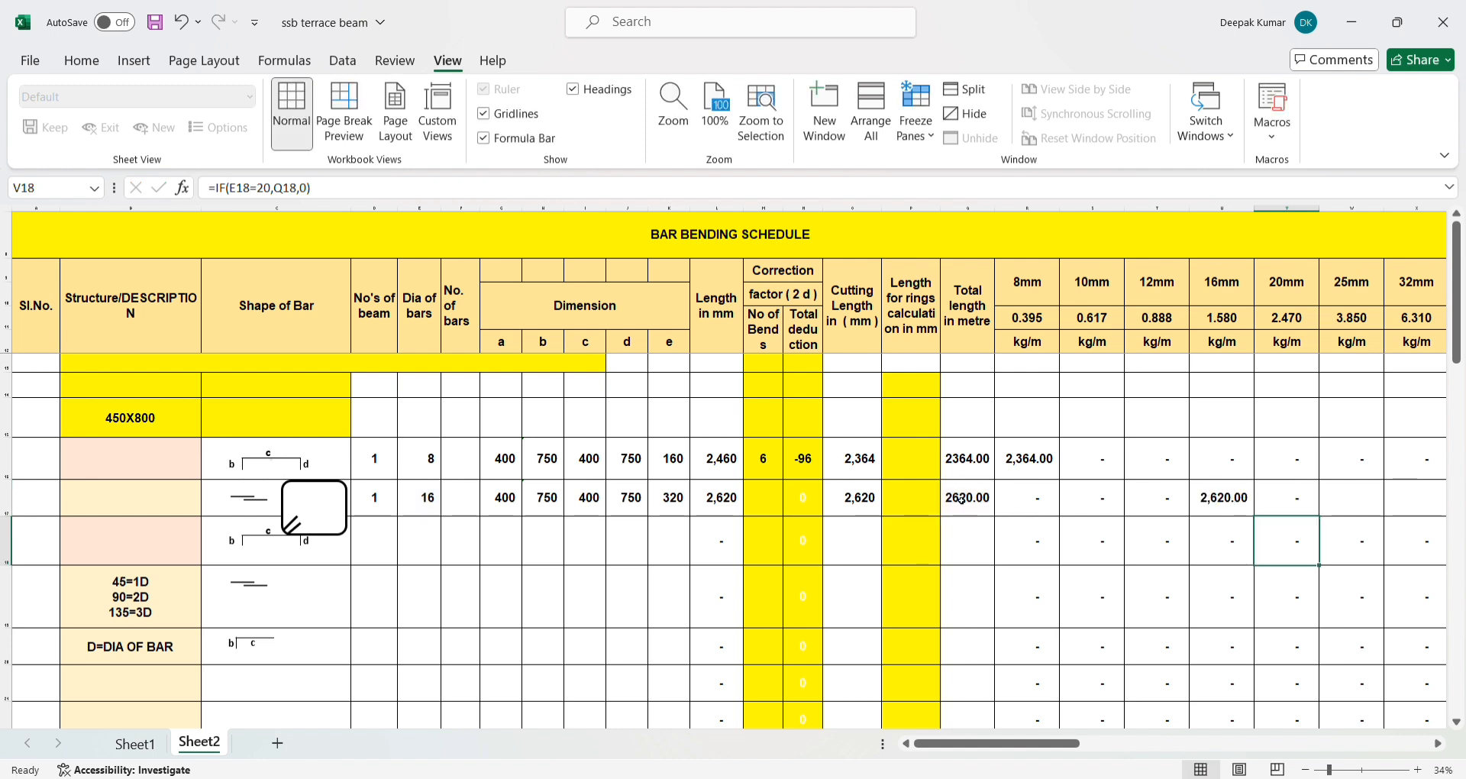
- Check the 20mm column formula in V17 and set the bar diameter in E17 to 20 to test it
{"action": "left_click", "coordinate": [1276, 497]}
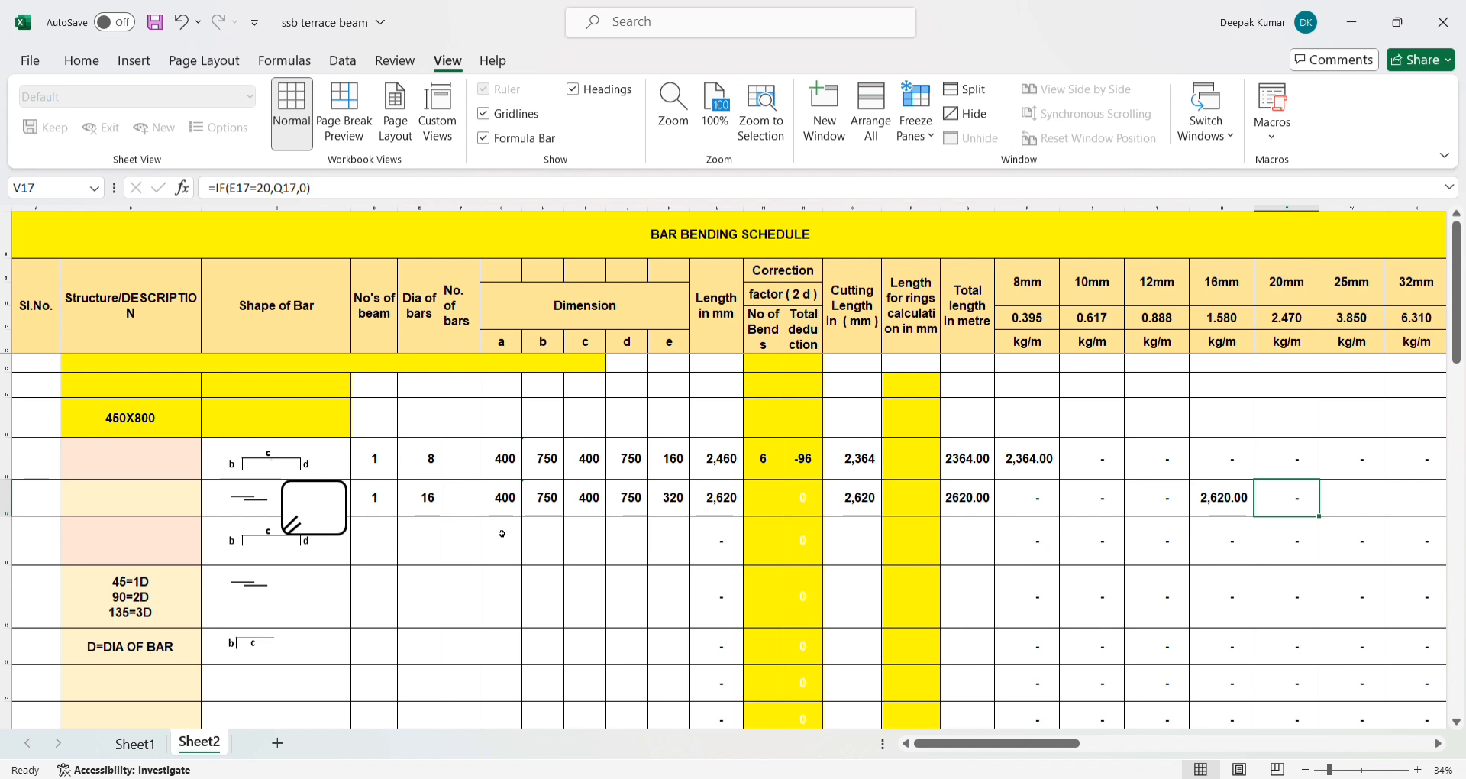
{"action": "left_click", "coordinate": [425, 511]}
{"action": "type", "text": "20"}
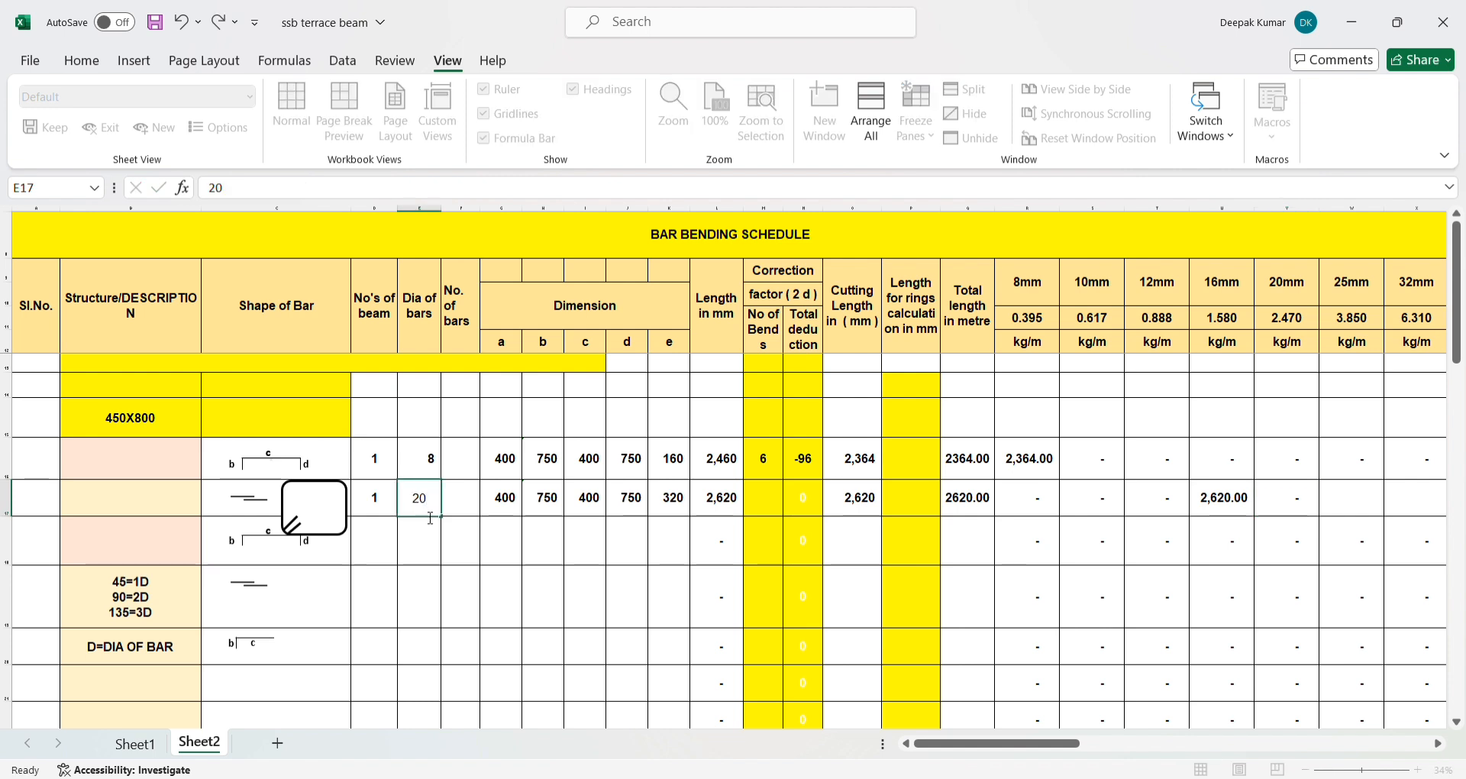
{"action": "key", "text": "Return"}
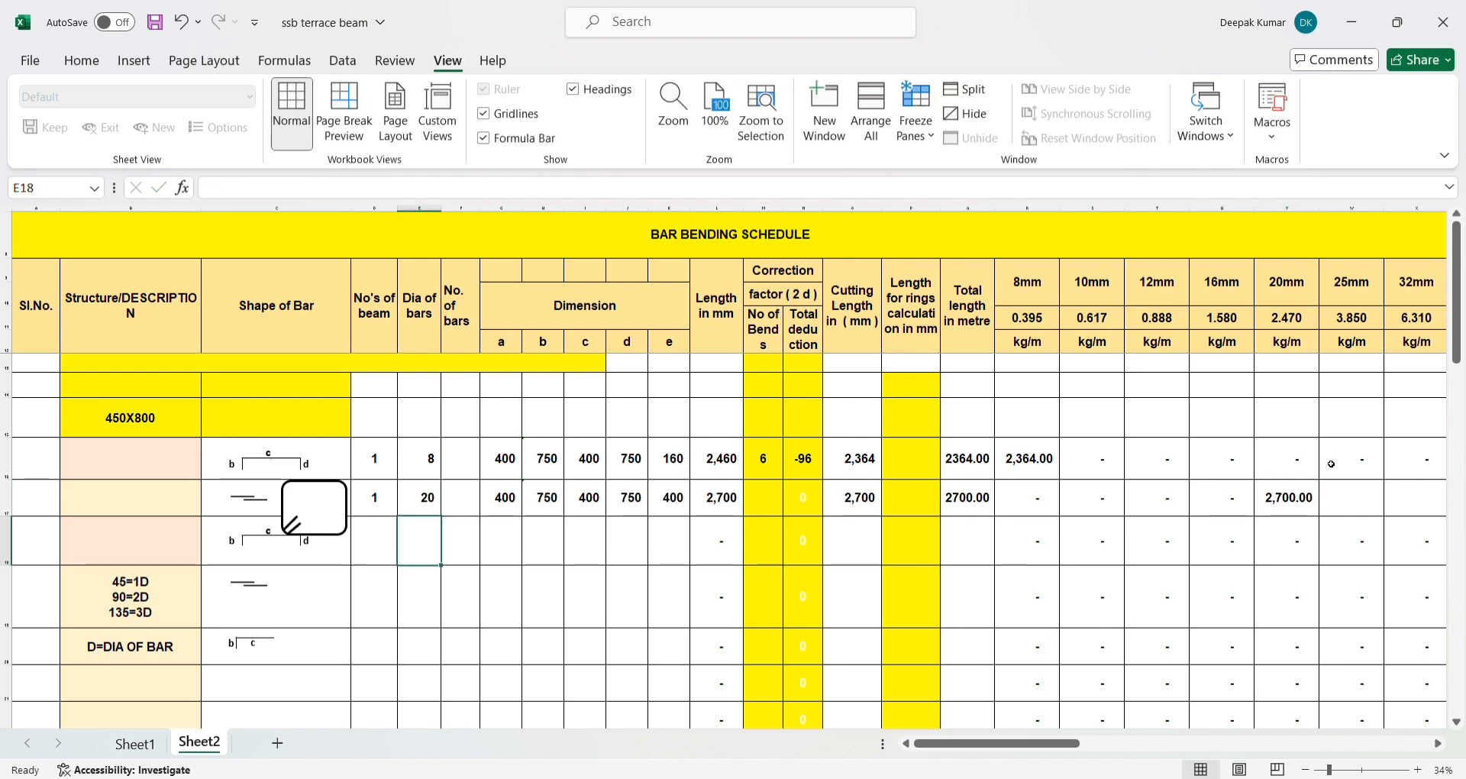
- Enter the formula =IF(E17=25,Q17,0) in W17, the 25mm column of row 17
{"action": "left_click", "coordinate": [1348, 494]}
{"action": "type", "text": "="}
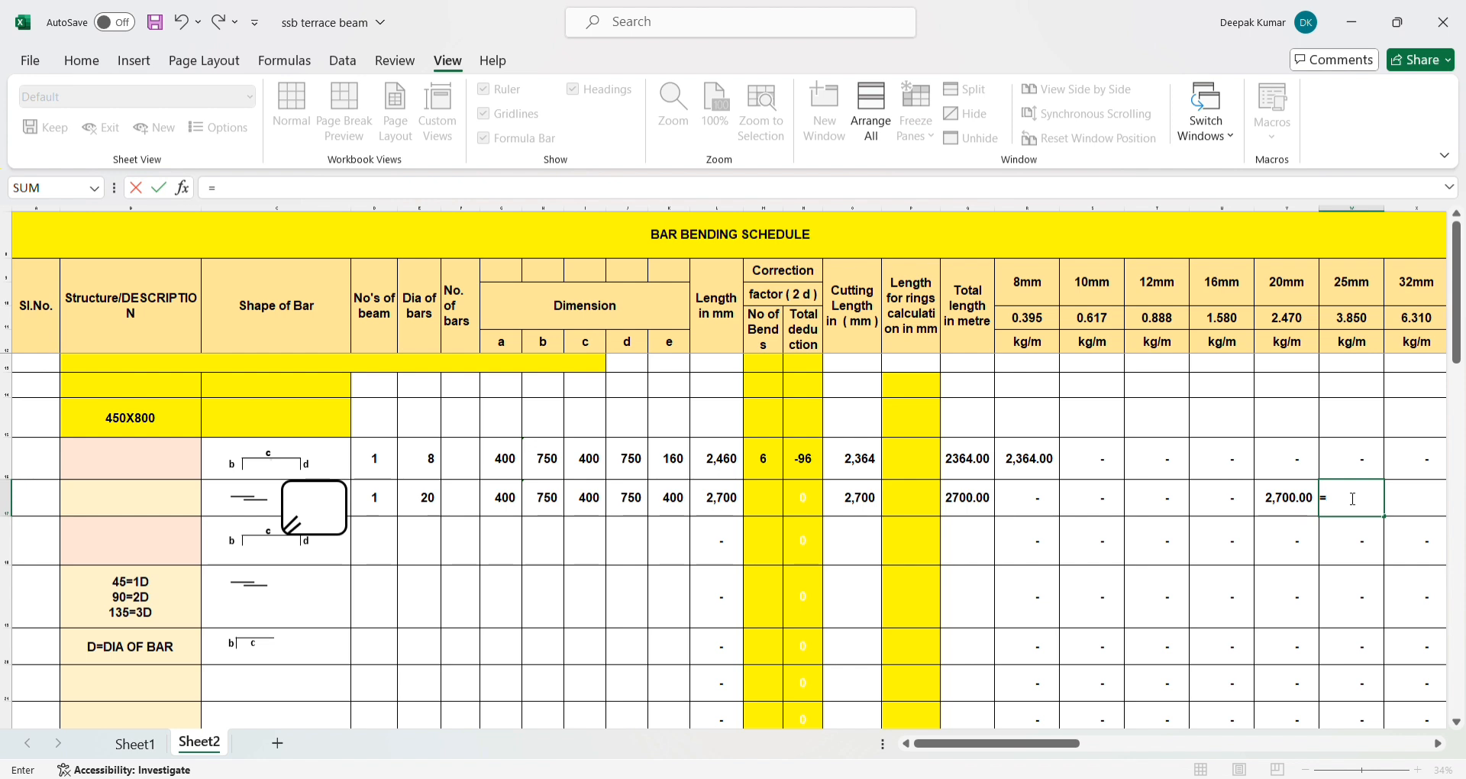
{"action": "type", "text": "IF("}
{"action": "left_click", "coordinate": [426, 504]}
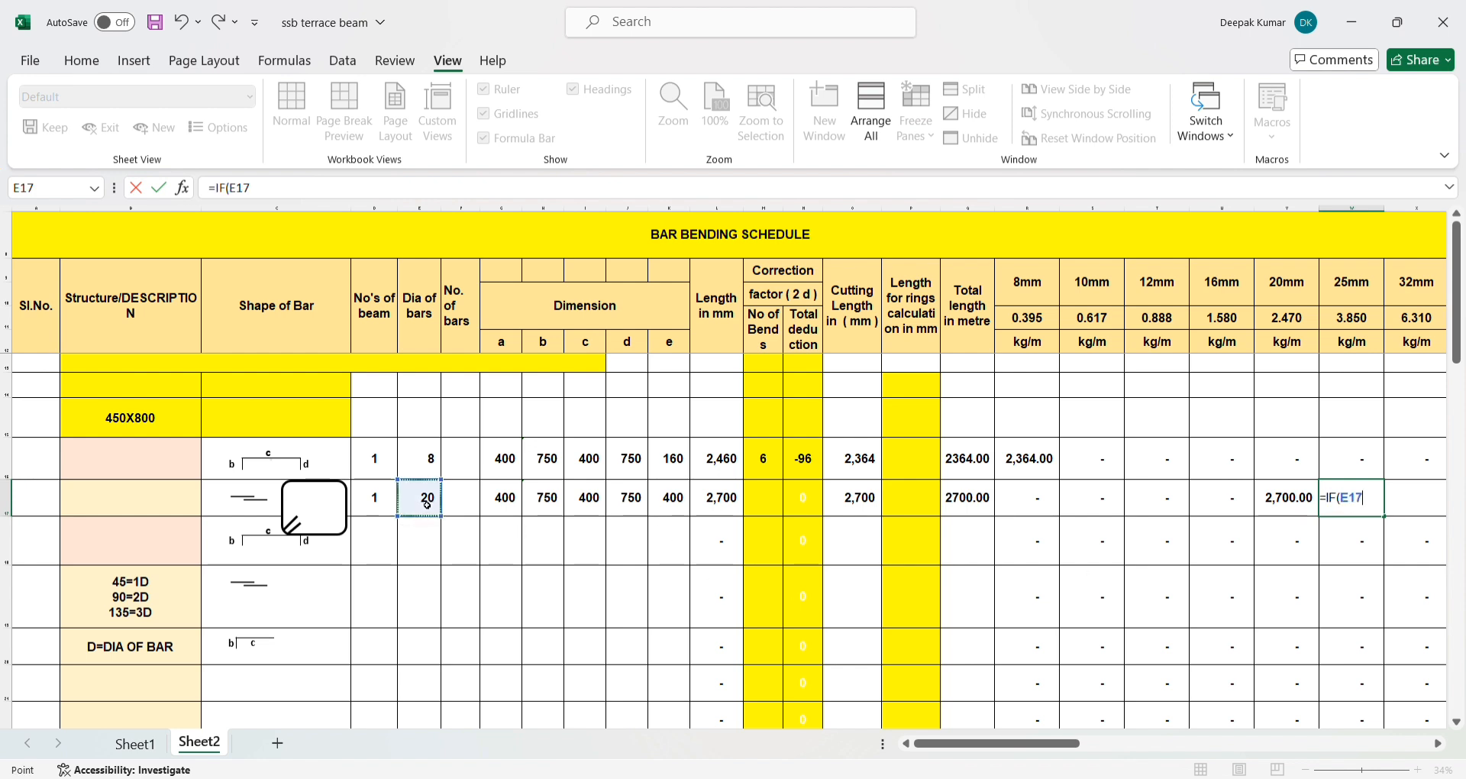
{"action": "type", "text": "="}
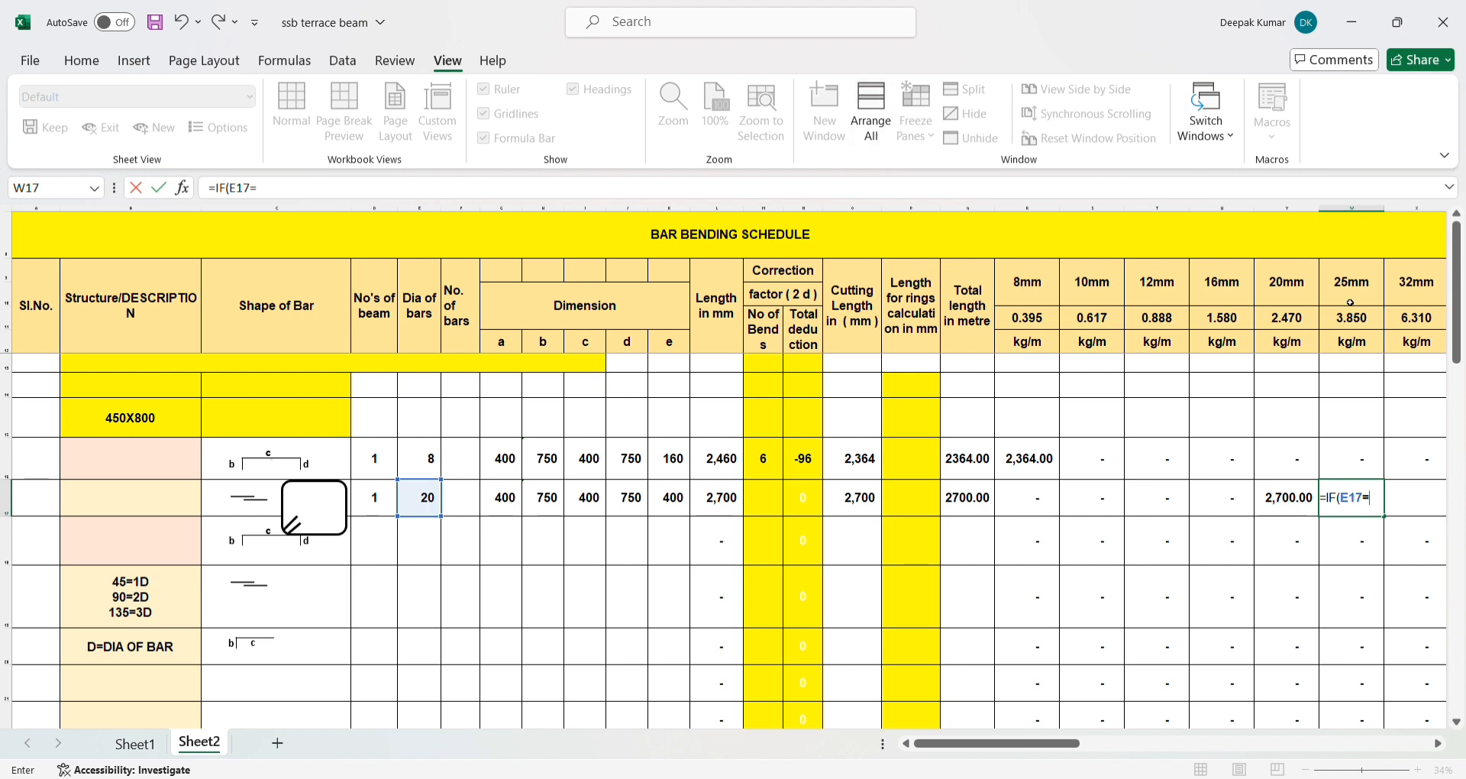
{"action": "type", "text": "25,"}
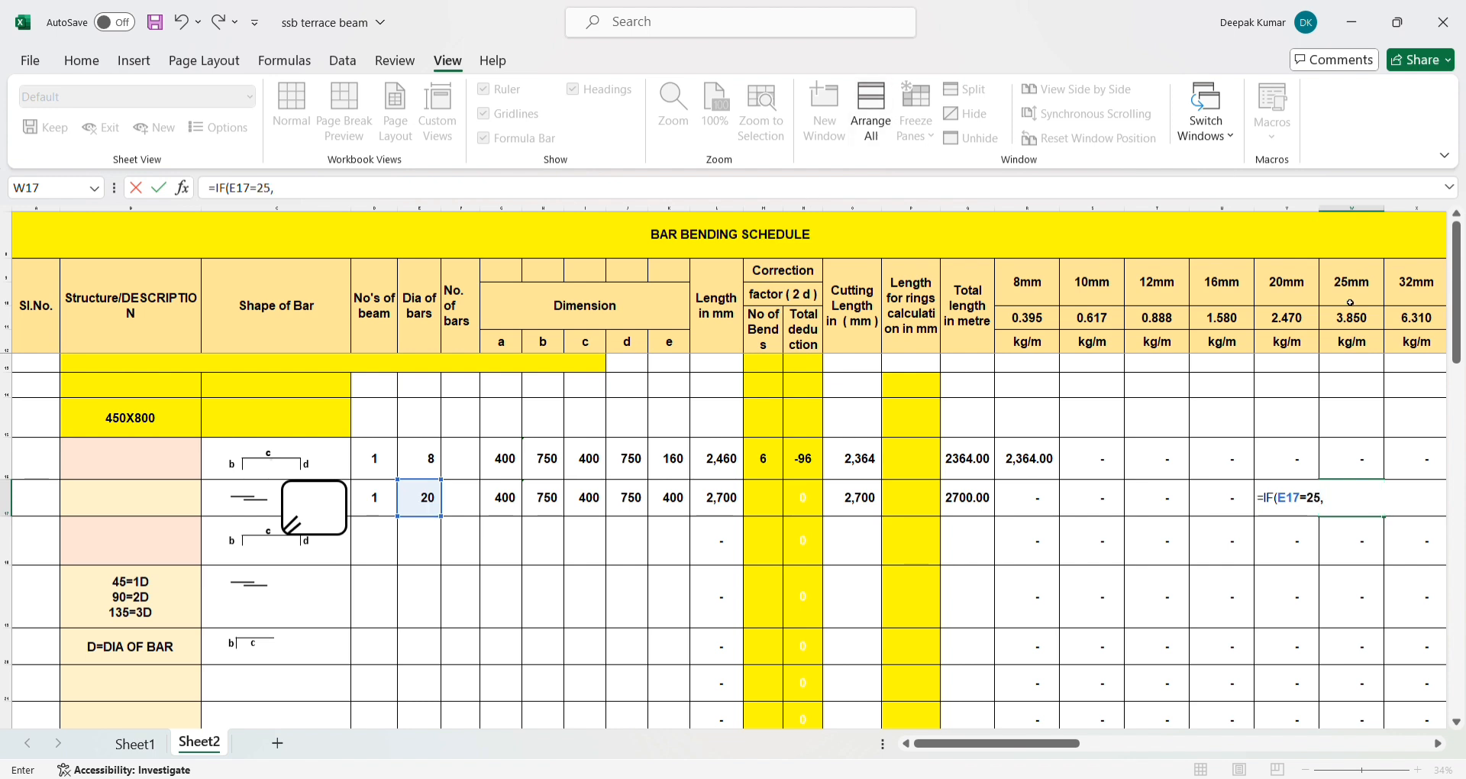
{"action": "left_click", "coordinate": [958, 505]}
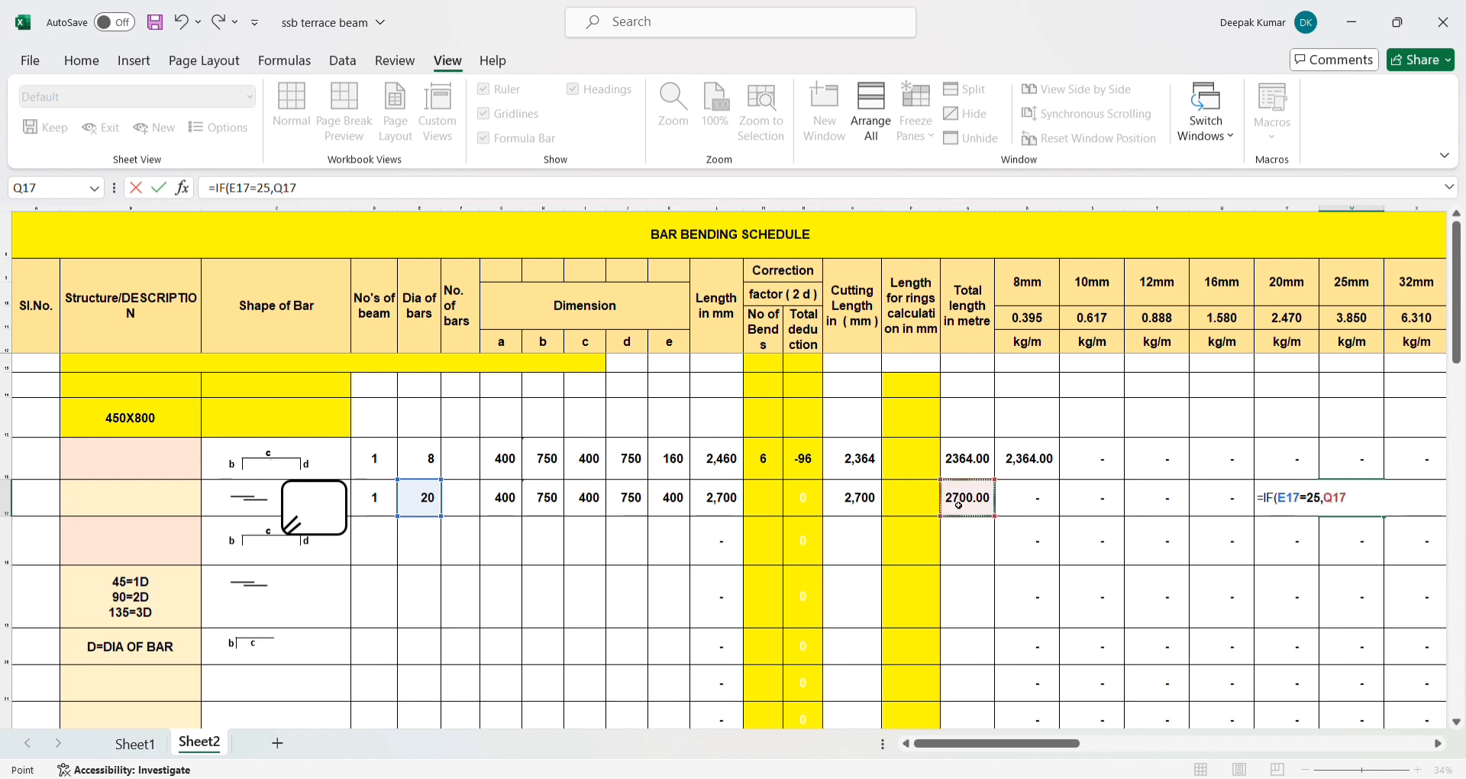
{"action": "type", "text": ",0"}
{"action": "key", "text": "Return"}
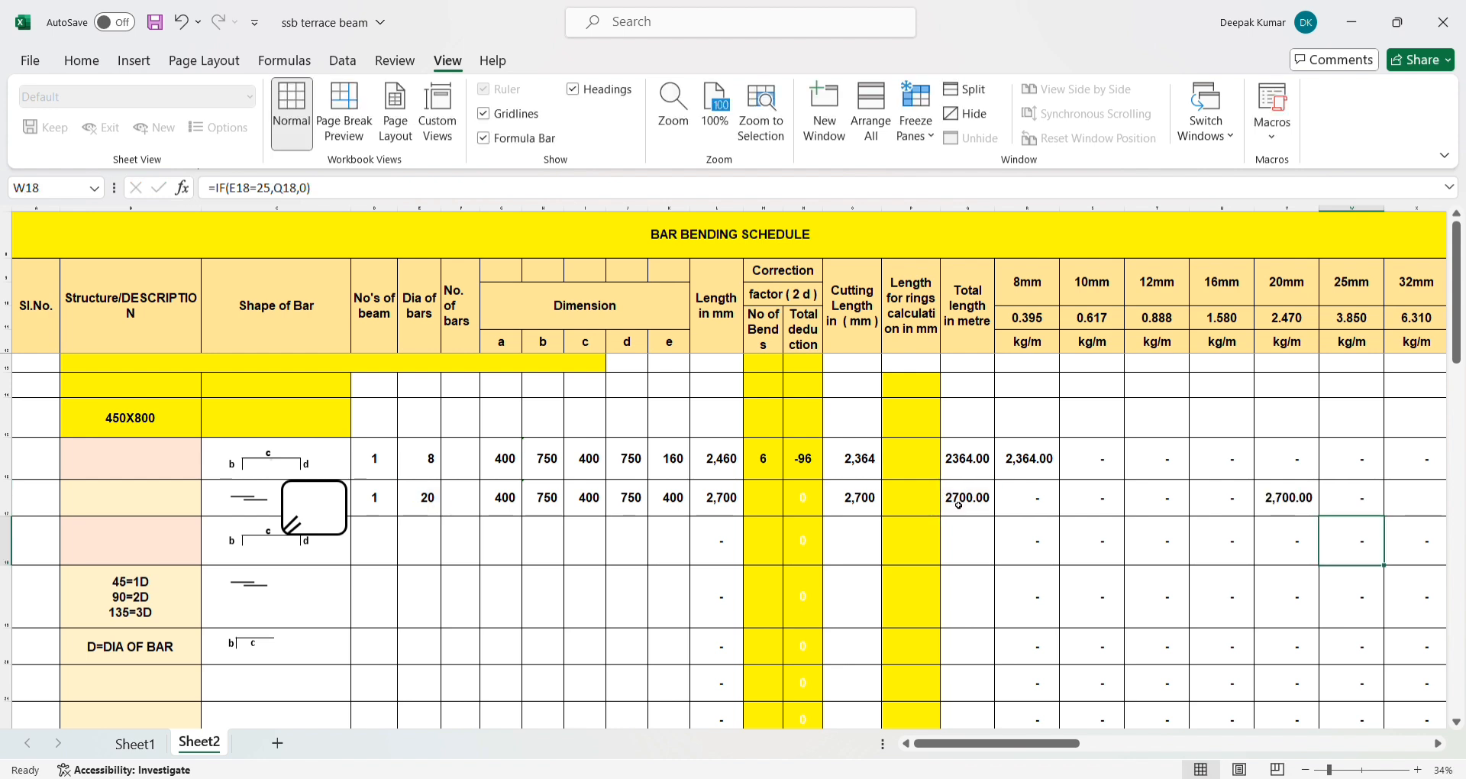
- Set the bar diameter in E17 to 25 and check the 25mm column formula in W17
{"action": "left_click", "coordinate": [437, 513]}
{"action": "type", "text": "25"}
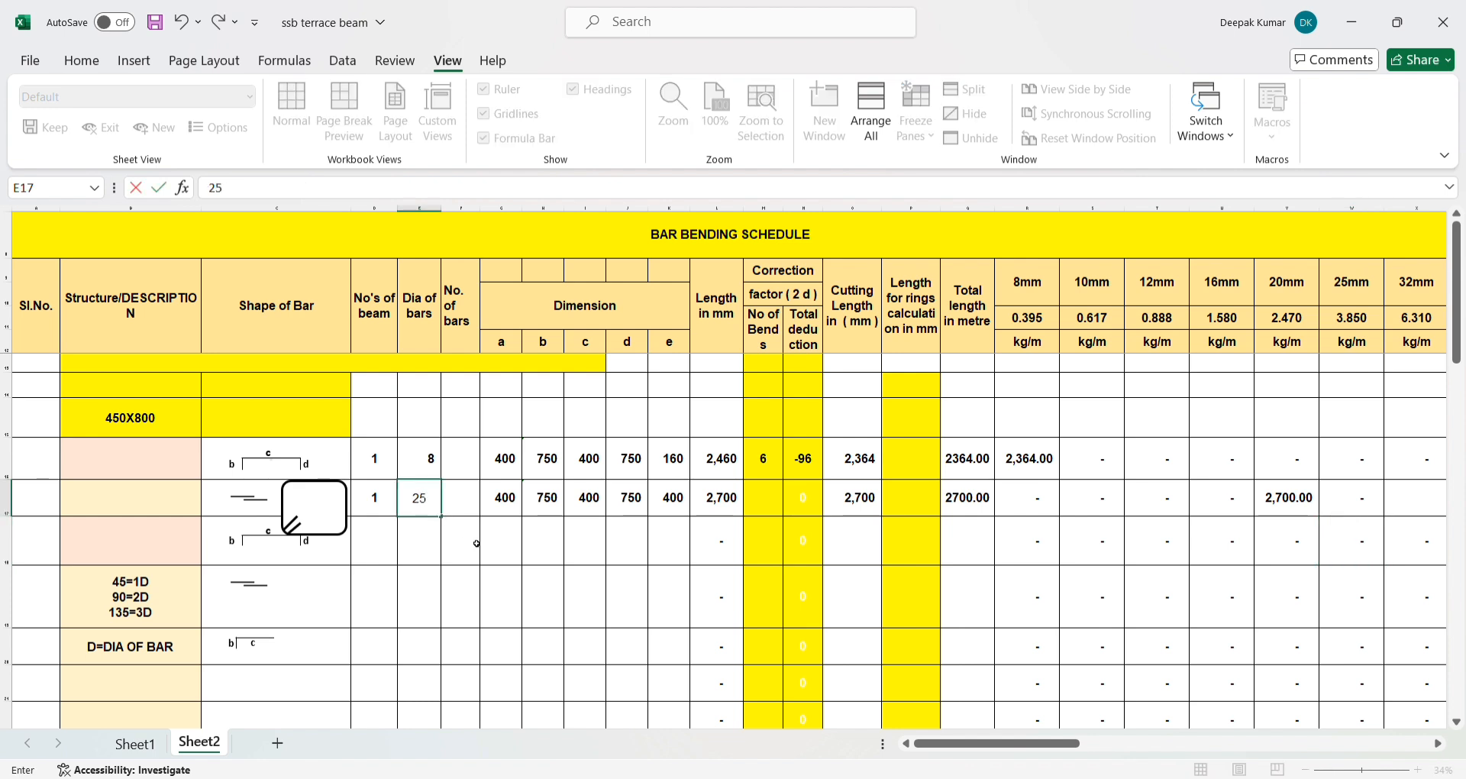
{"action": "left_click", "coordinate": [484, 544]}
{"action": "left_click", "coordinate": [1333, 485]}
- Enter the formula =IF(E17=32,Q17,0) in X17, the 32mm column of row 17
{"action": "left_click", "coordinate": [1401, 506]}
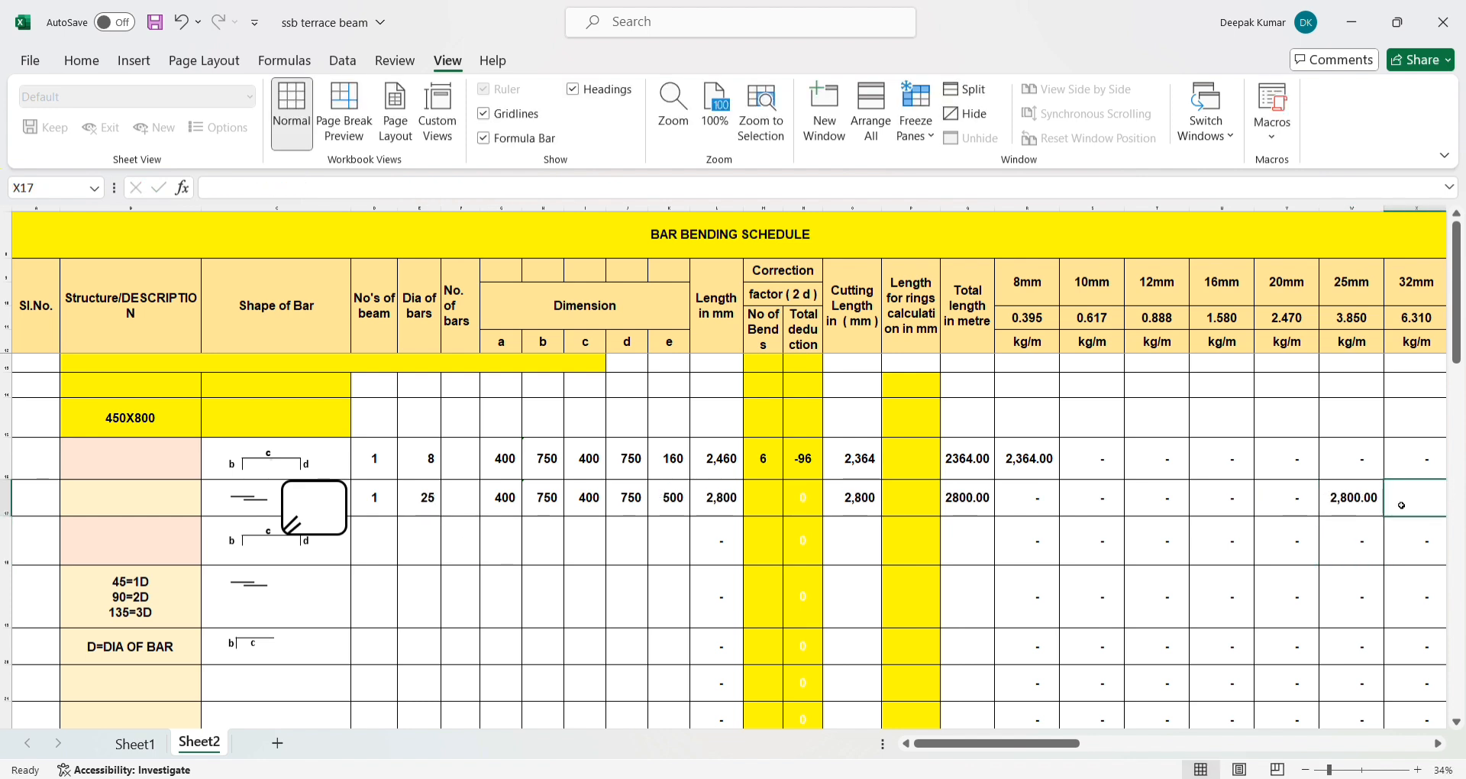
{"action": "type", "text": "="}
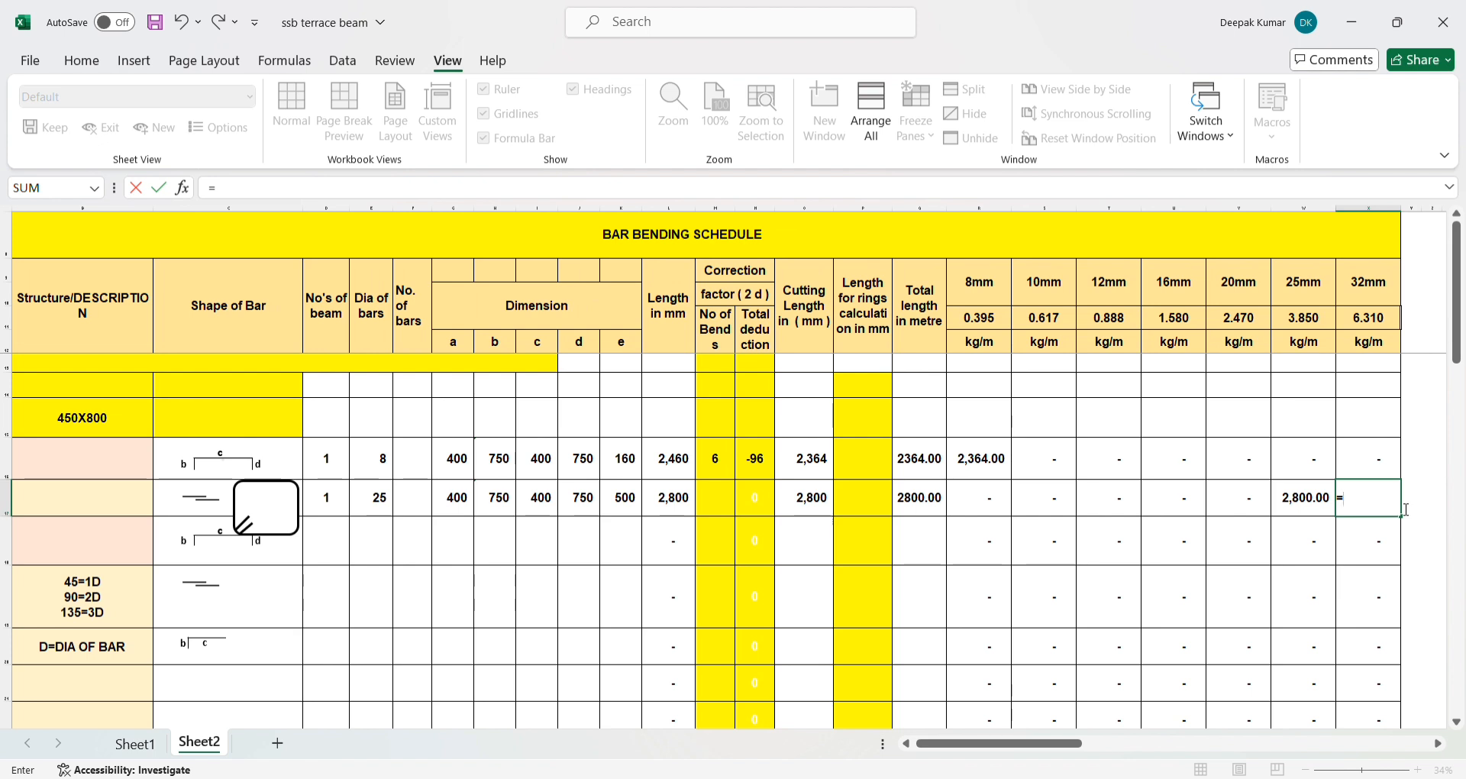
{"action": "type", "text": "IF("}
{"action": "left_click", "coordinate": [381, 505]}
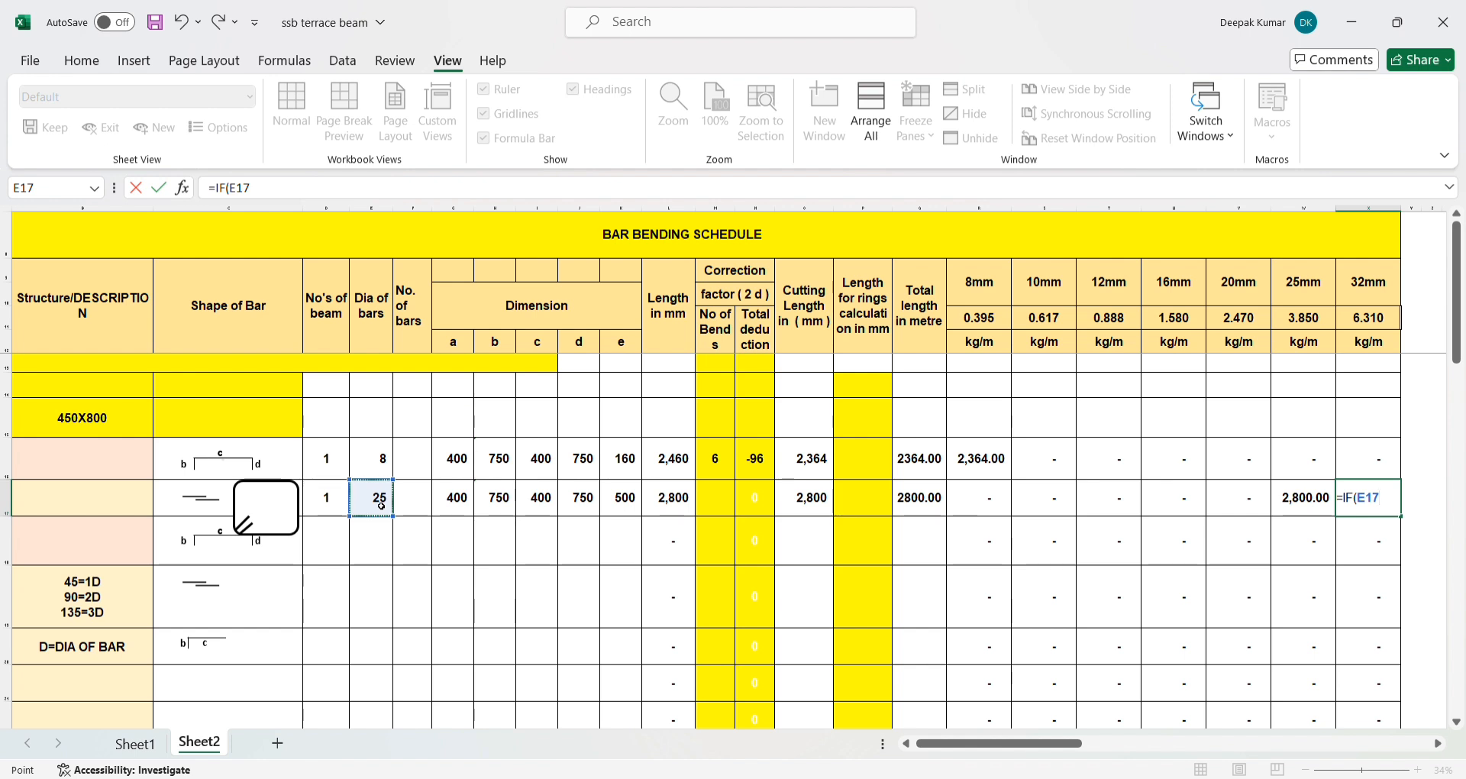
{"action": "type", "text": "="}
{"action": "left_click", "coordinate": [283, 197]}
{"action": "type", "text": "32,"}
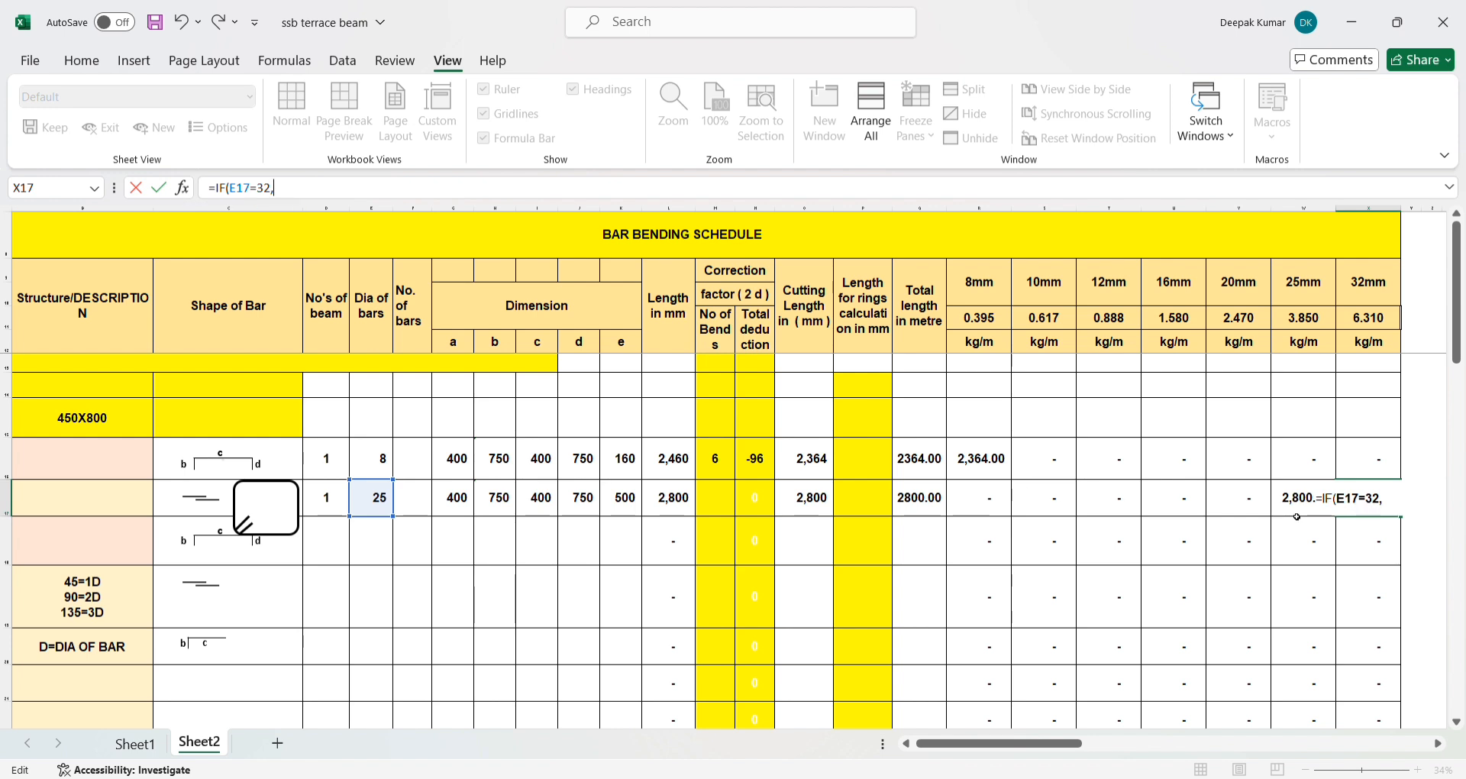
{"action": "left_click", "coordinate": [922, 500]}
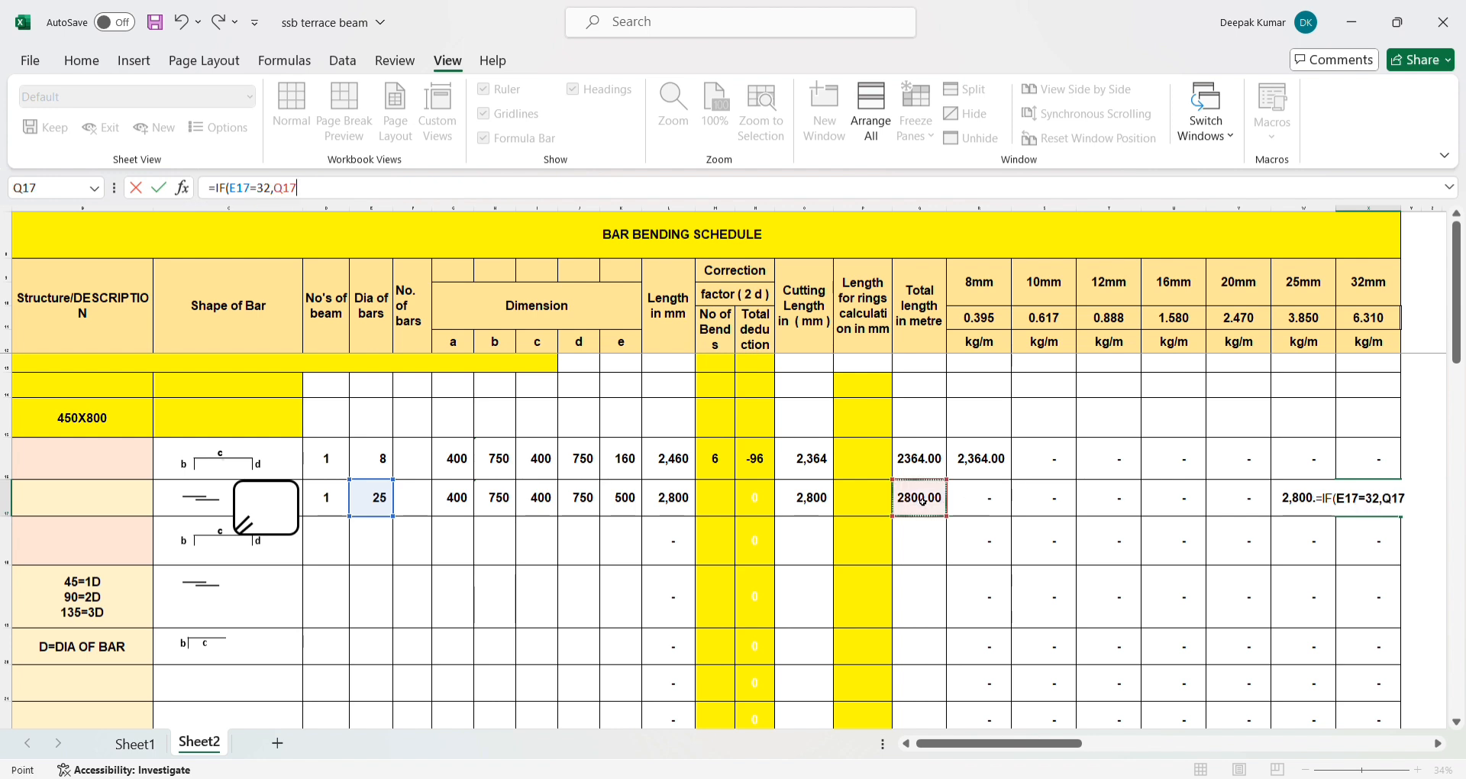
{"action": "type", "text": ",0"}
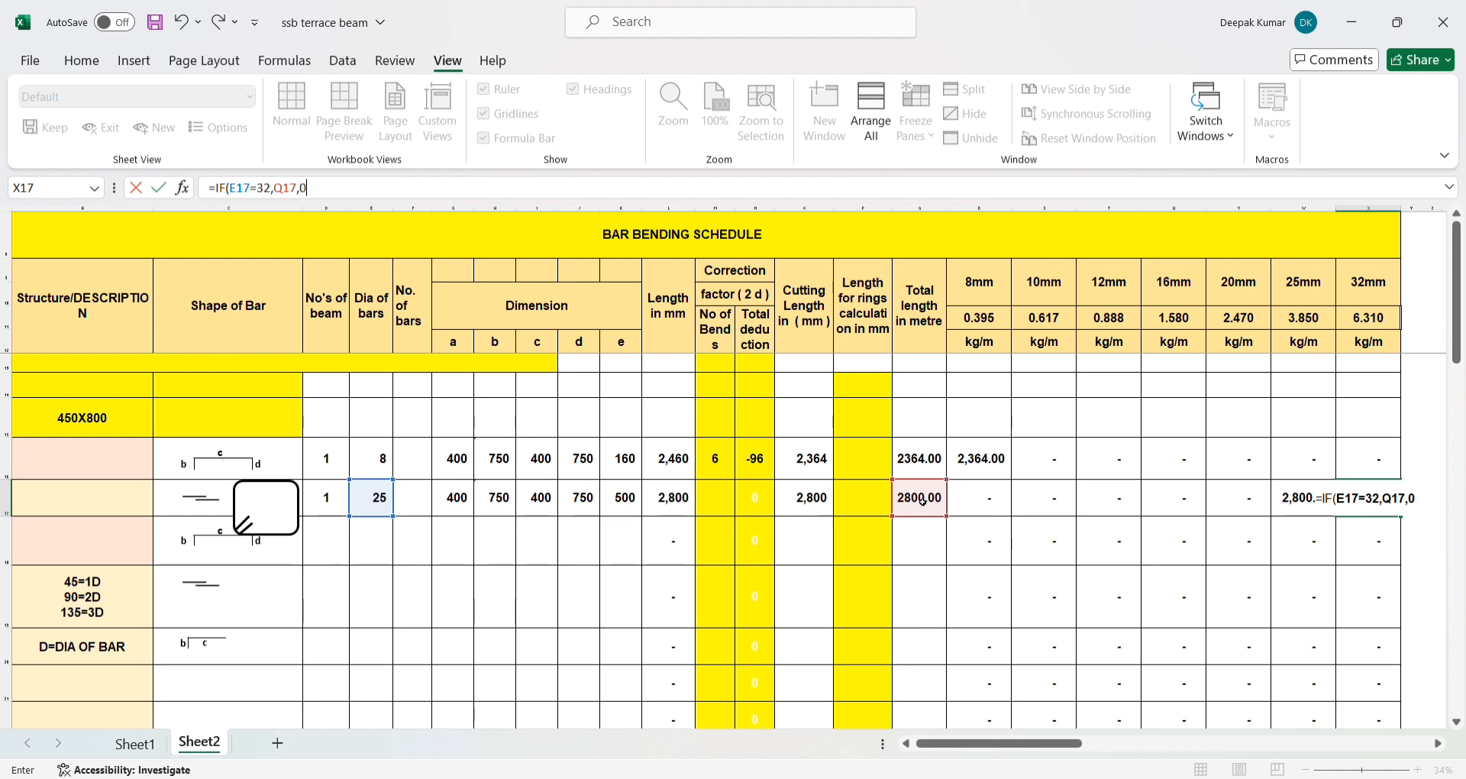
{"action": "type", "text": ")"}
{"action": "key", "text": "Return"}
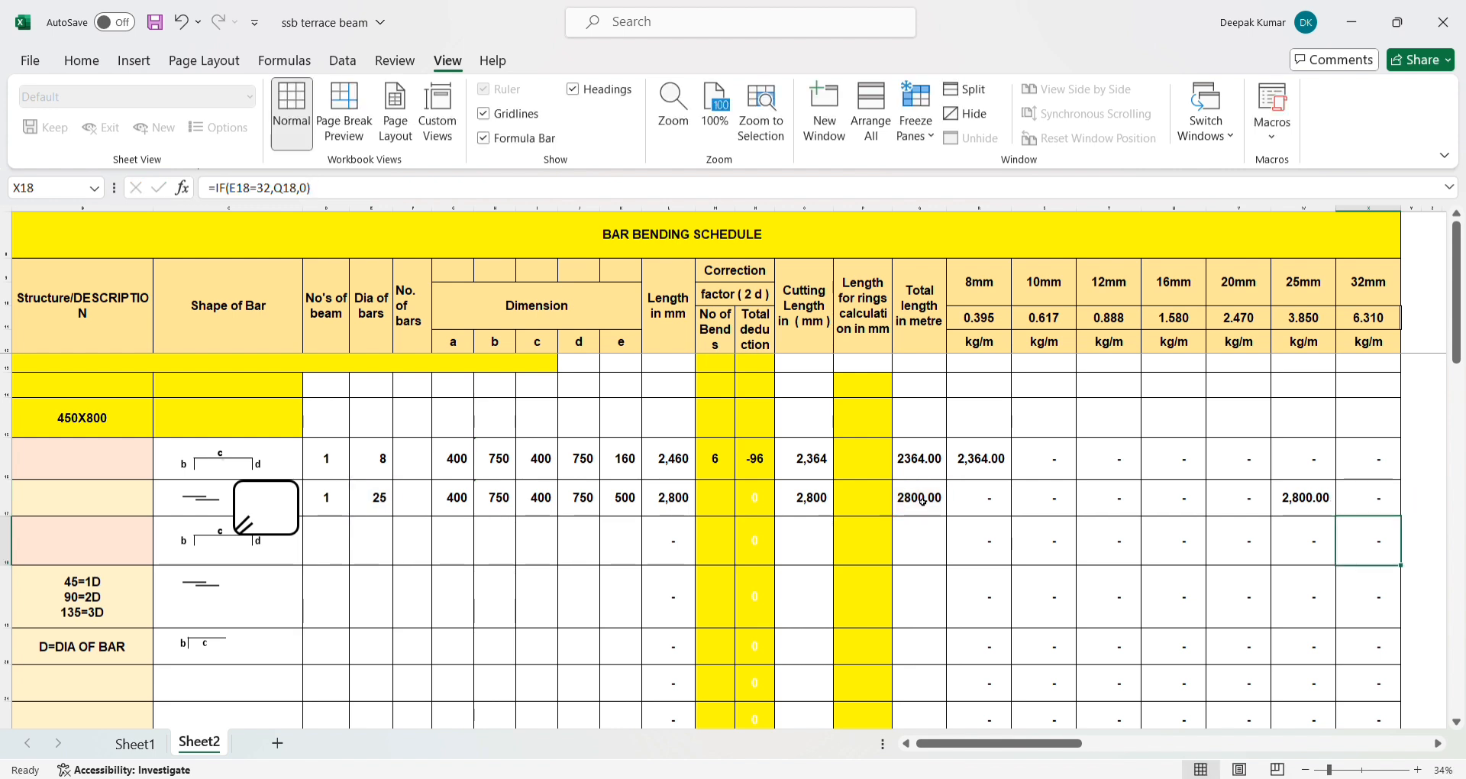
- Set the bar diameter in E17 to 32 and check the total length and diameter columns of row 17
{"action": "left_click", "coordinate": [389, 489]}
{"action": "type", "text": "32"}
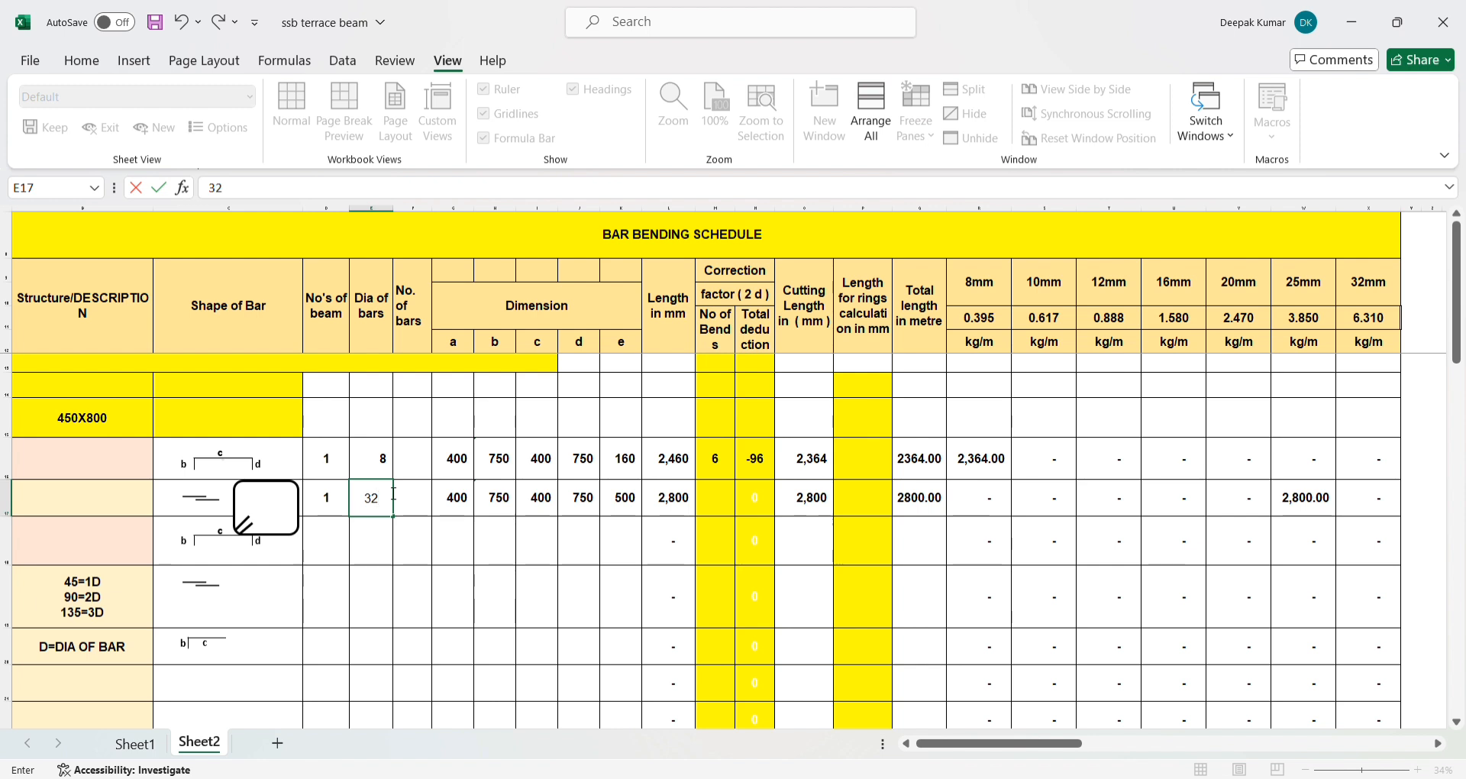
{"action": "key", "text": "Return"}
{"action": "left_click", "coordinate": [919, 497]}
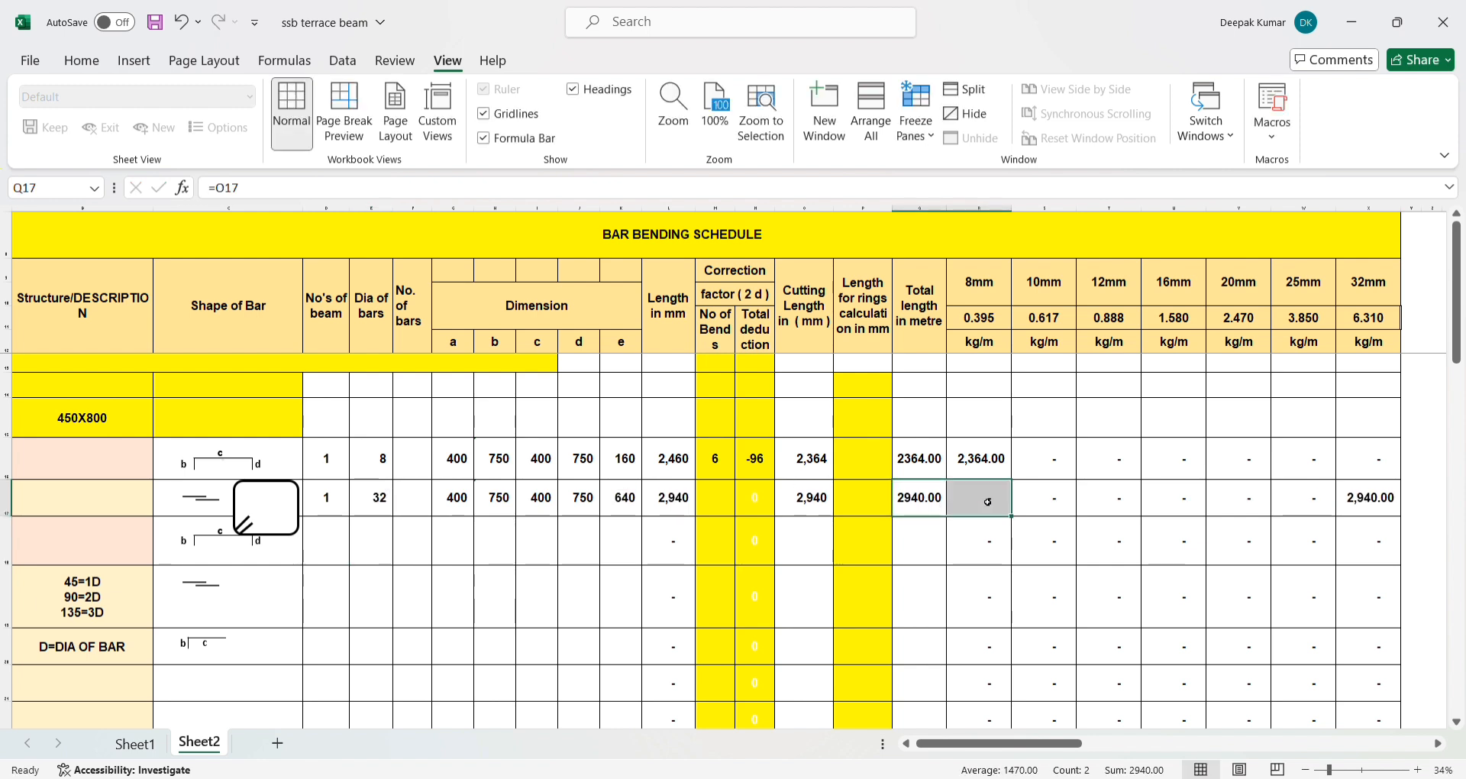
{"action": "left_click", "coordinate": [1113, 521]}
- Fill the diameter column formulas in R17:X17 down through row 43
{"action": "left_click_drag", "start_coordinate": [992, 497], "coordinate": [1359, 513]}
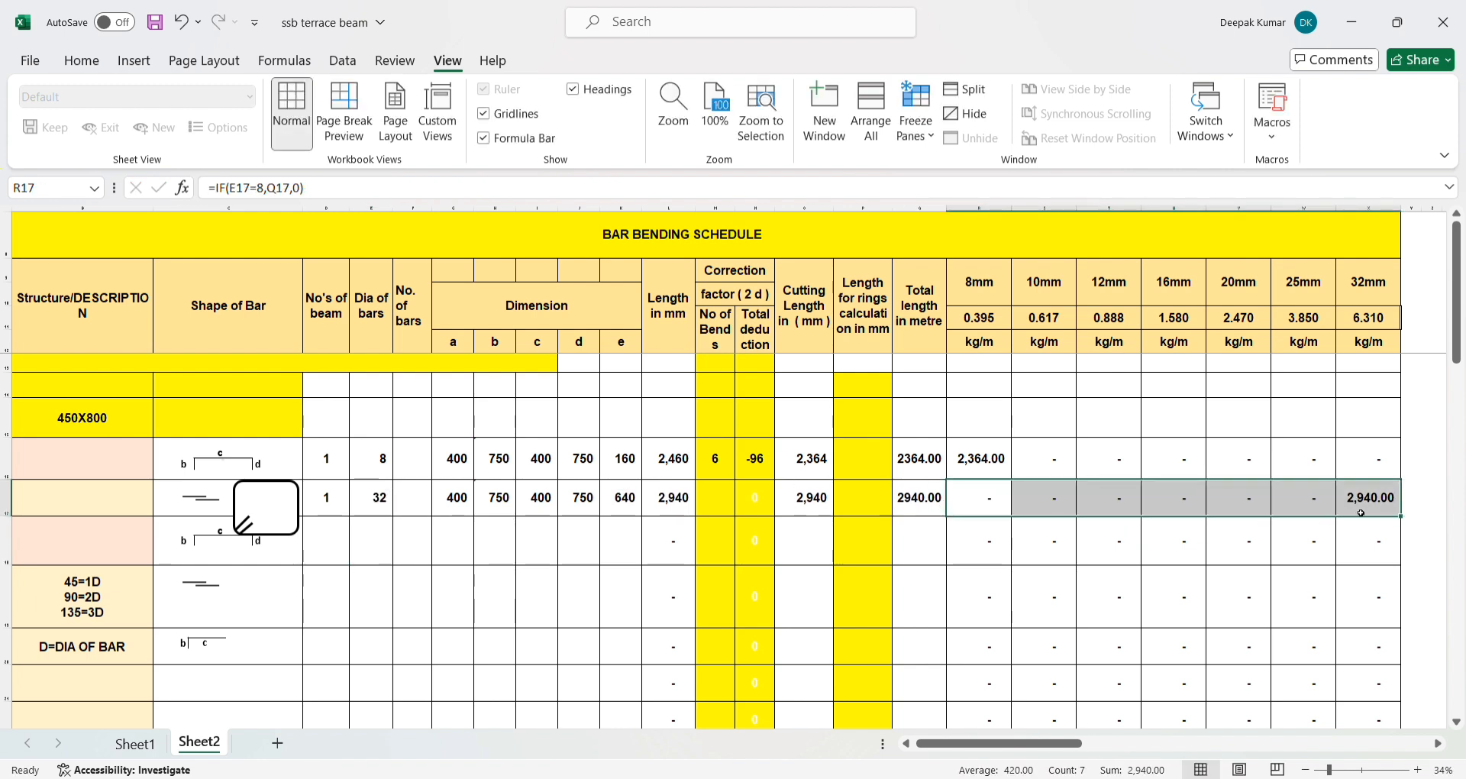
{"action": "left_click", "coordinate": [980, 503]}
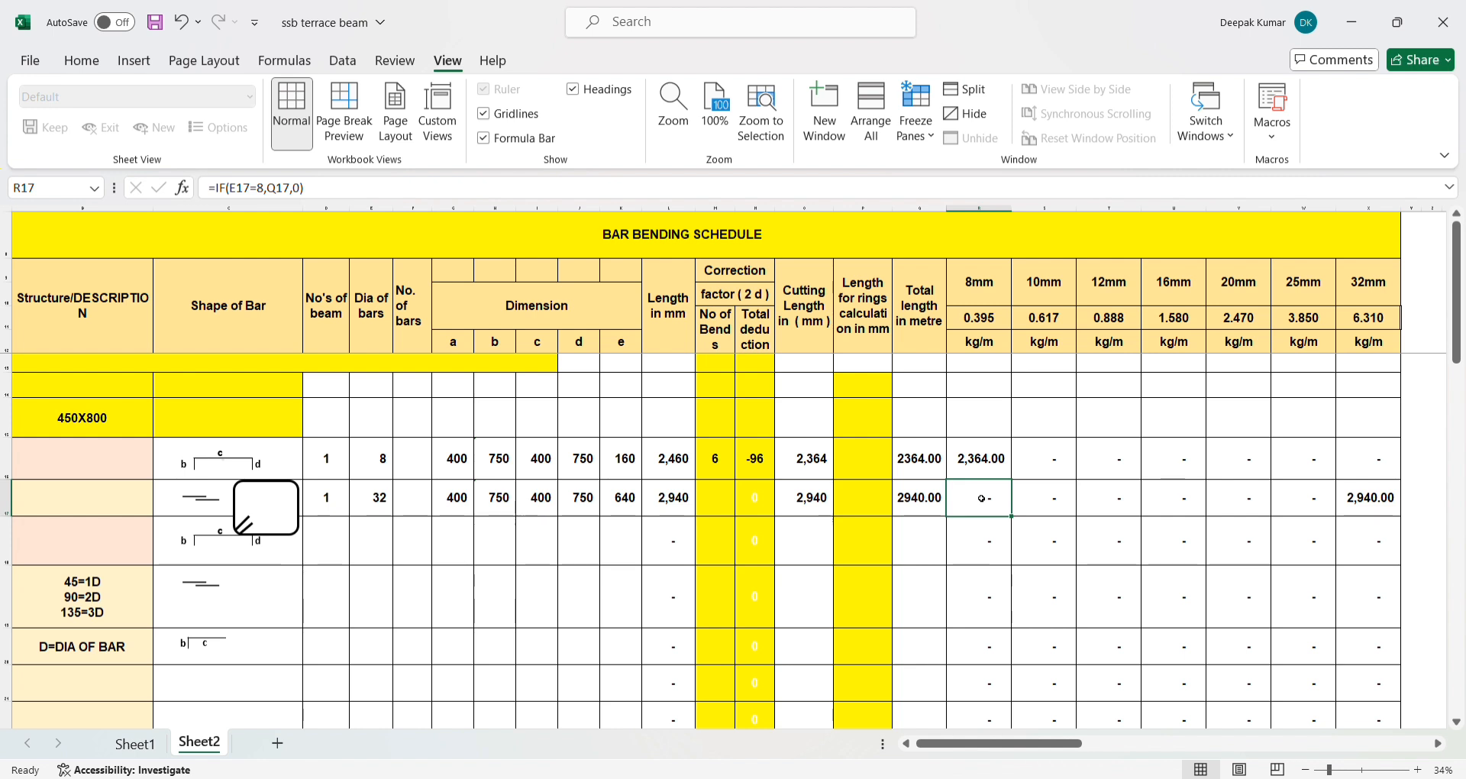
{"action": "left_click_drag", "start_coordinate": [981, 498], "coordinate": [1378, 508]}
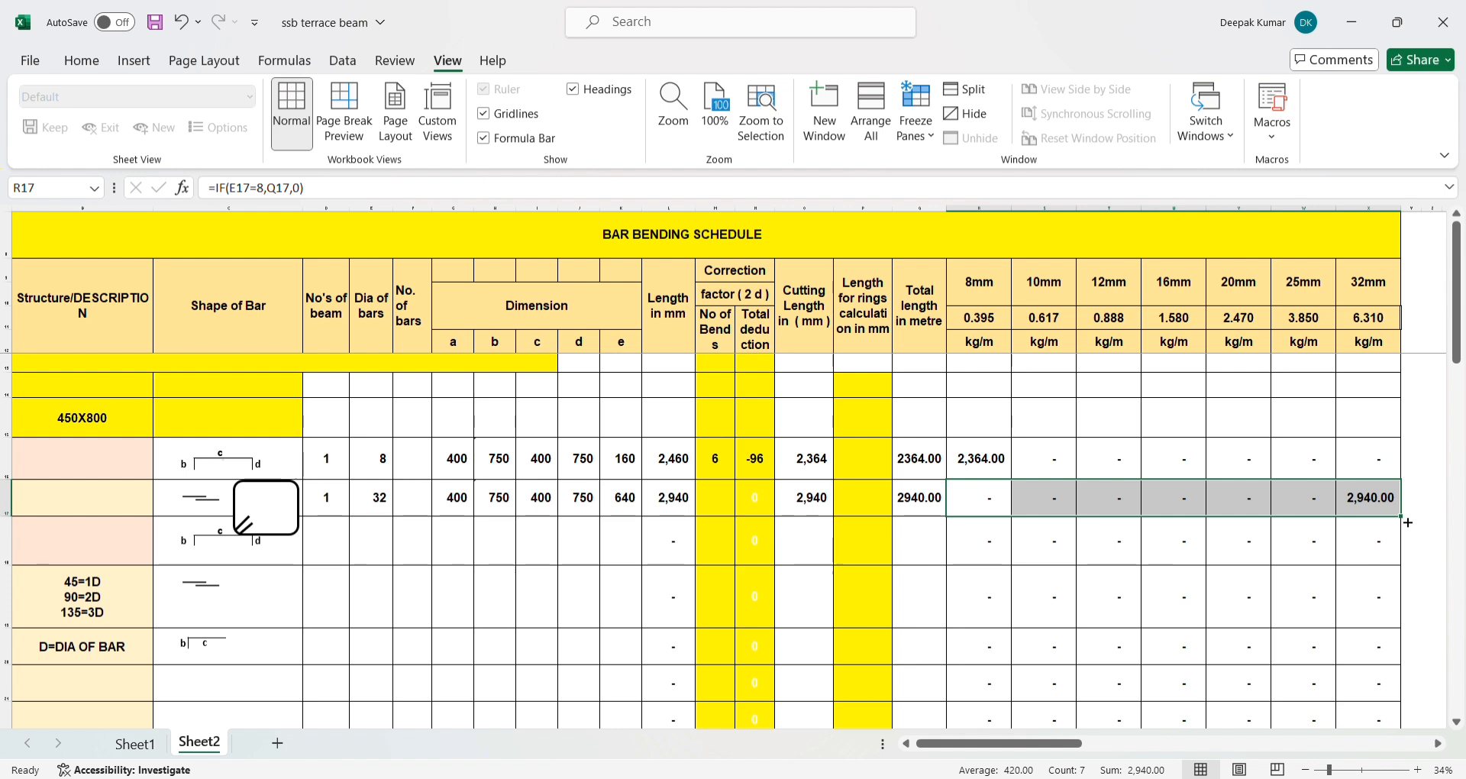
{"action": "scroll", "coordinate": [1405, 520], "scroll_direction": "up", "scroll_amount": 2}
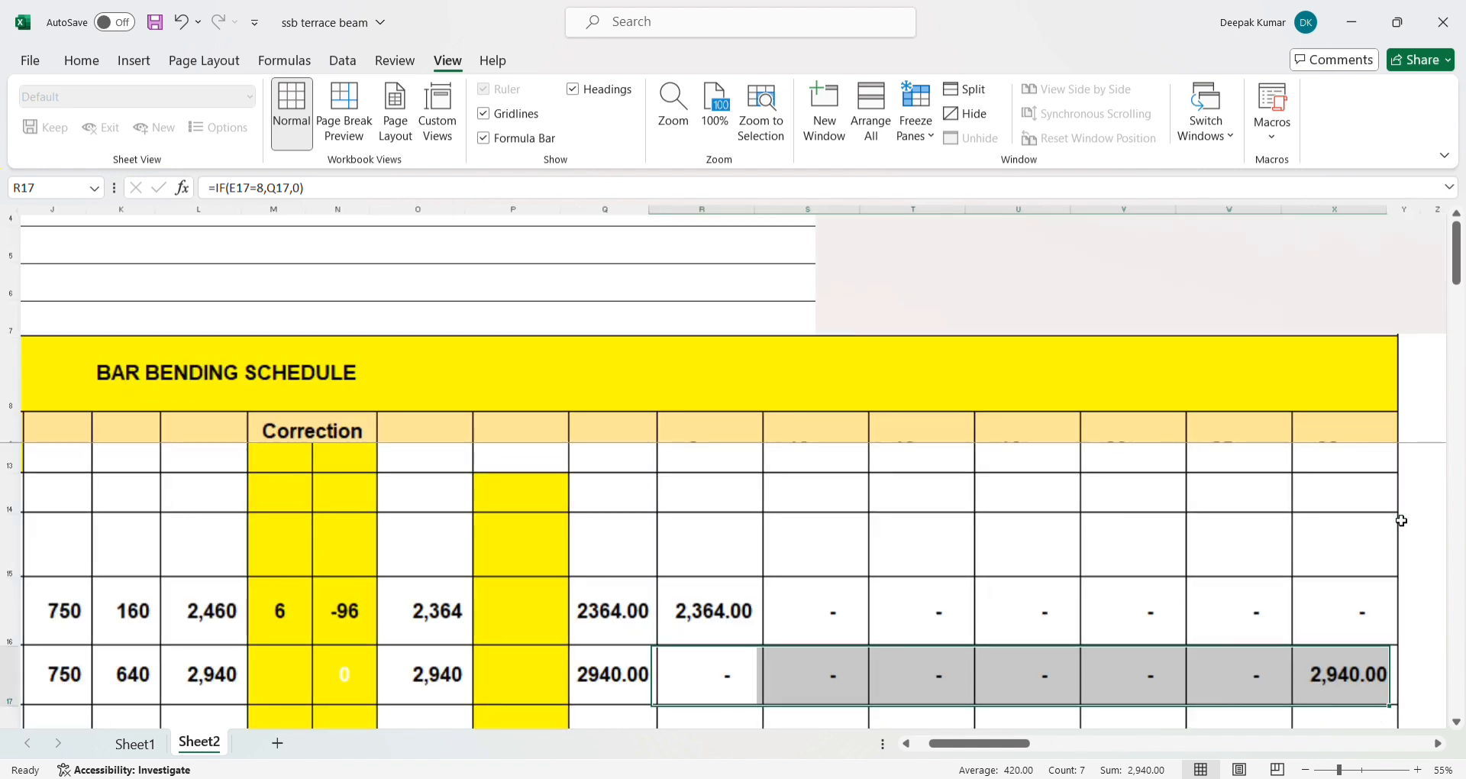
{"action": "scroll", "coordinate": [1260, 505], "scroll_direction": "down", "scroll_amount": 1}
{"action": "scroll", "coordinate": [1271, 474], "scroll_direction": "up", "scroll_amount": 1}
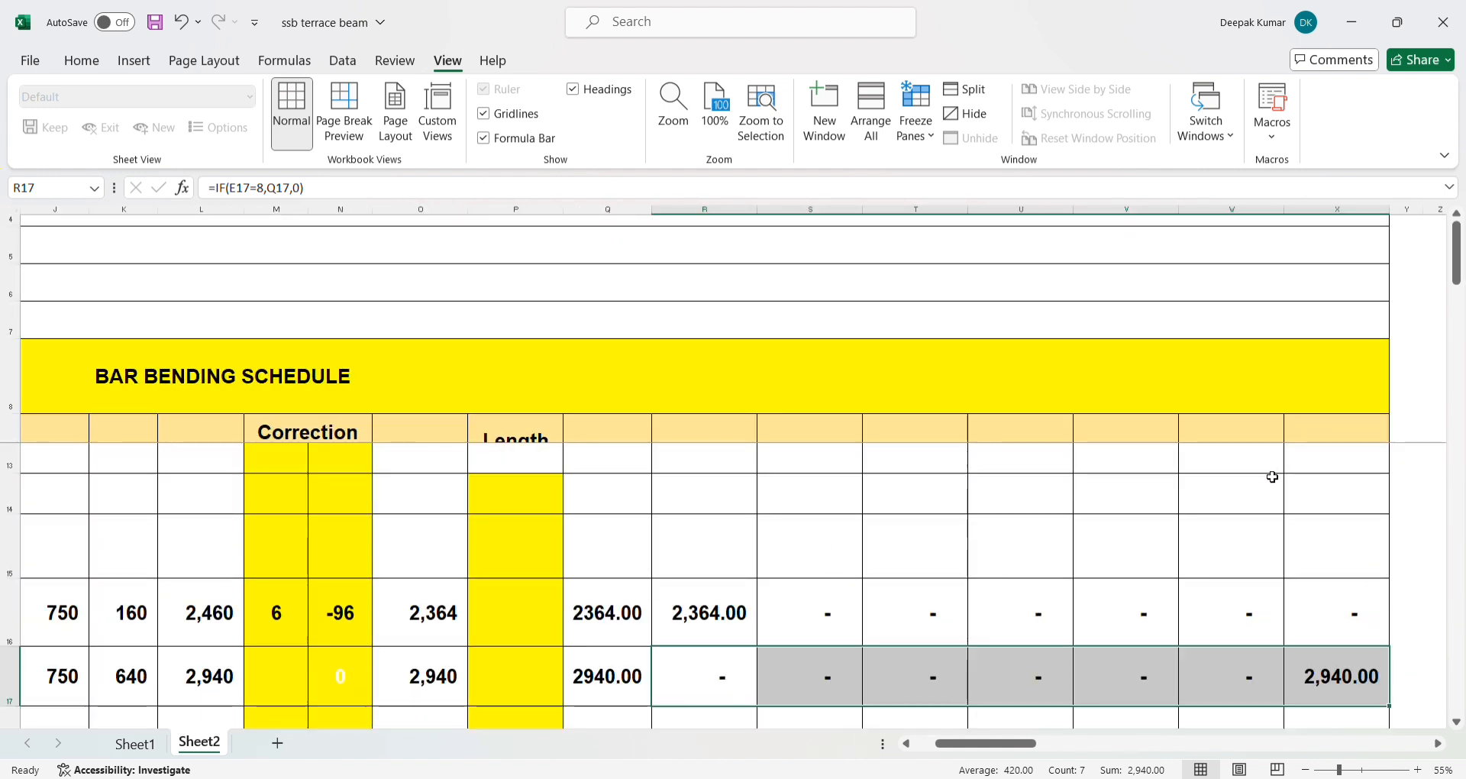
{"action": "scroll", "coordinate": [1271, 485], "scroll_direction": "down", "scroll_amount": 2}
{"action": "scroll", "coordinate": [1278, 500], "scroll_direction": "up", "scroll_amount": 1}
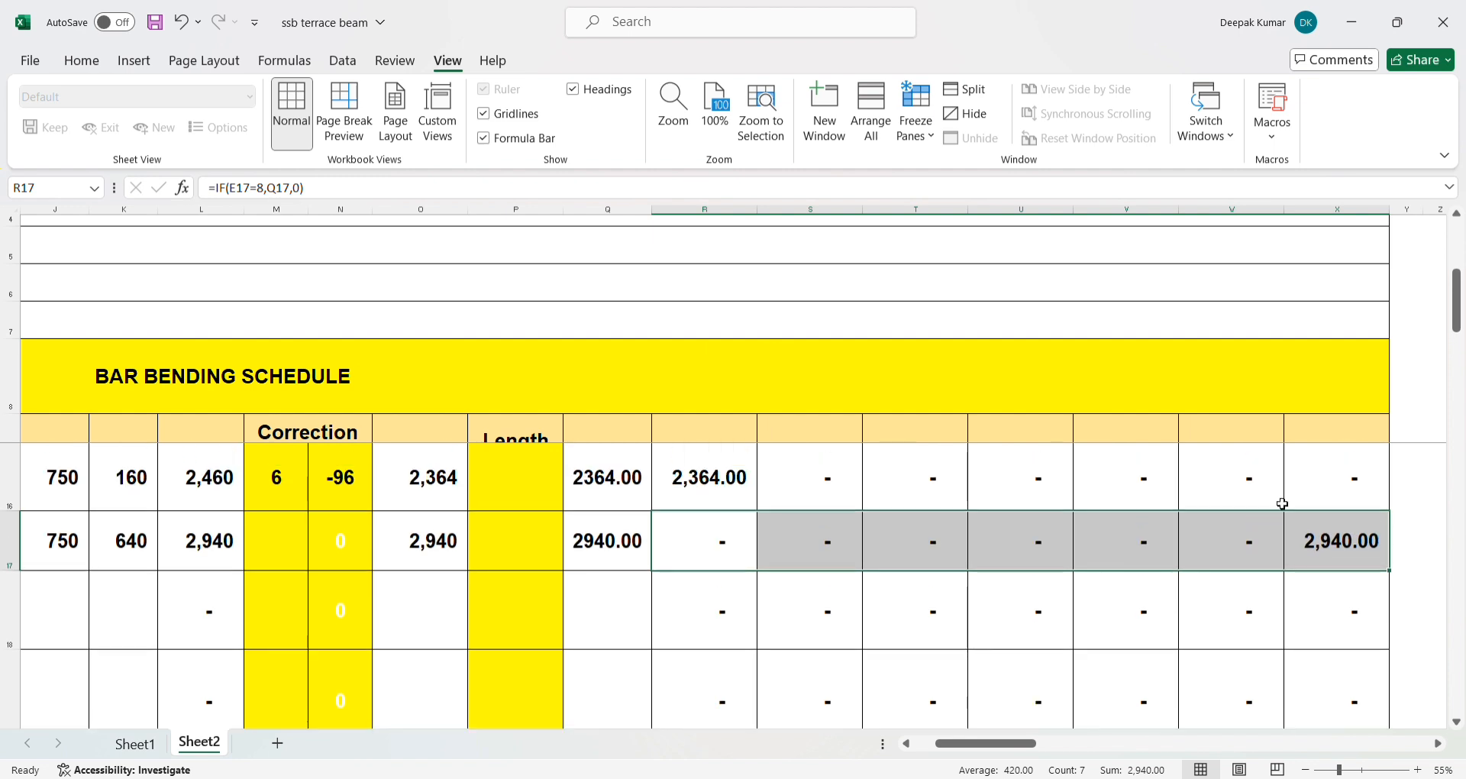
{"action": "left_click_drag", "start_coordinate": [1392, 574], "coordinate": [801, 599]}
- Check the filled formulas in R43 and S43 and review the diameter columns of the schedule
{"action": "left_click", "coordinate": [727, 625]}
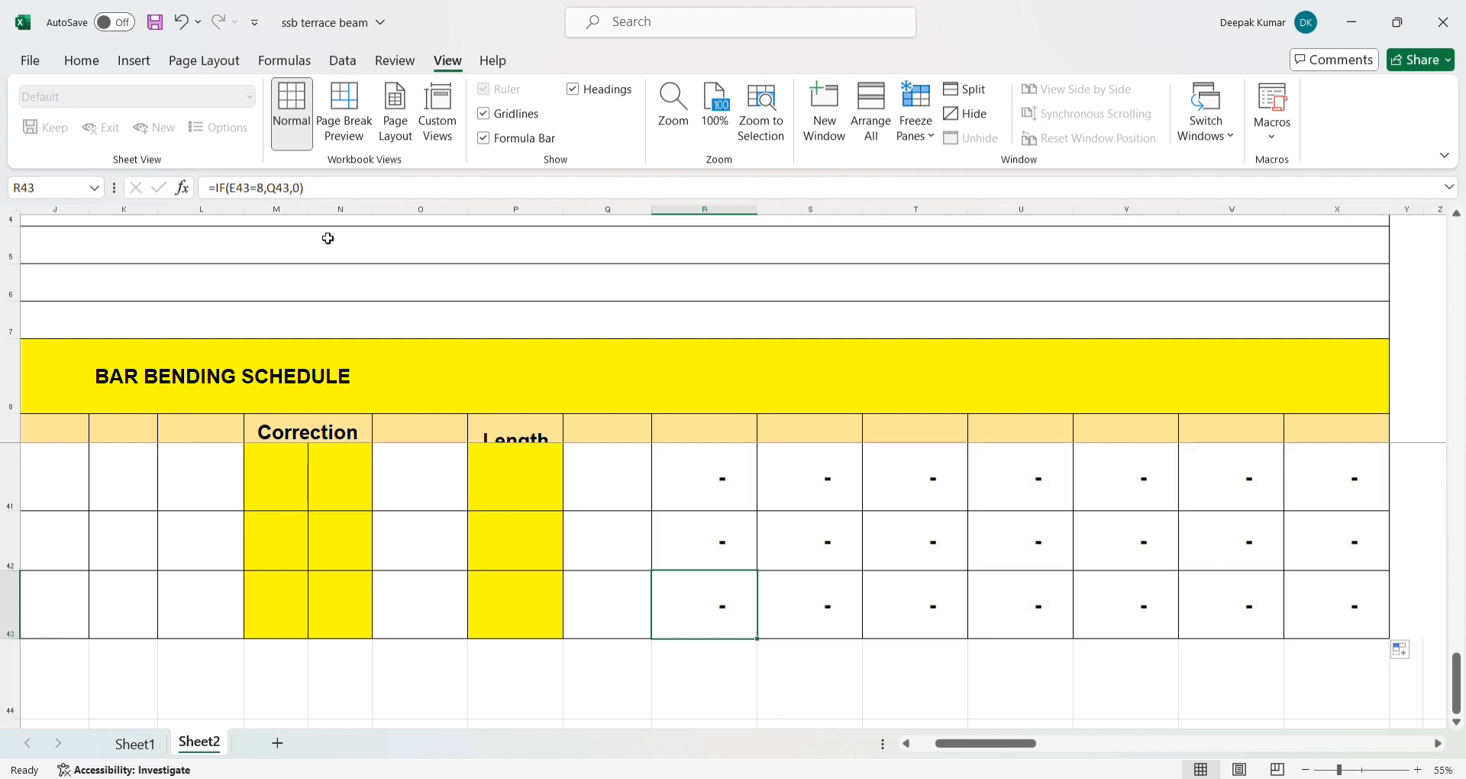
{"action": "left_click", "coordinate": [809, 611]}
{"action": "scroll", "coordinate": [264, 603], "scroll_direction": "up", "scroll_amount": 9}
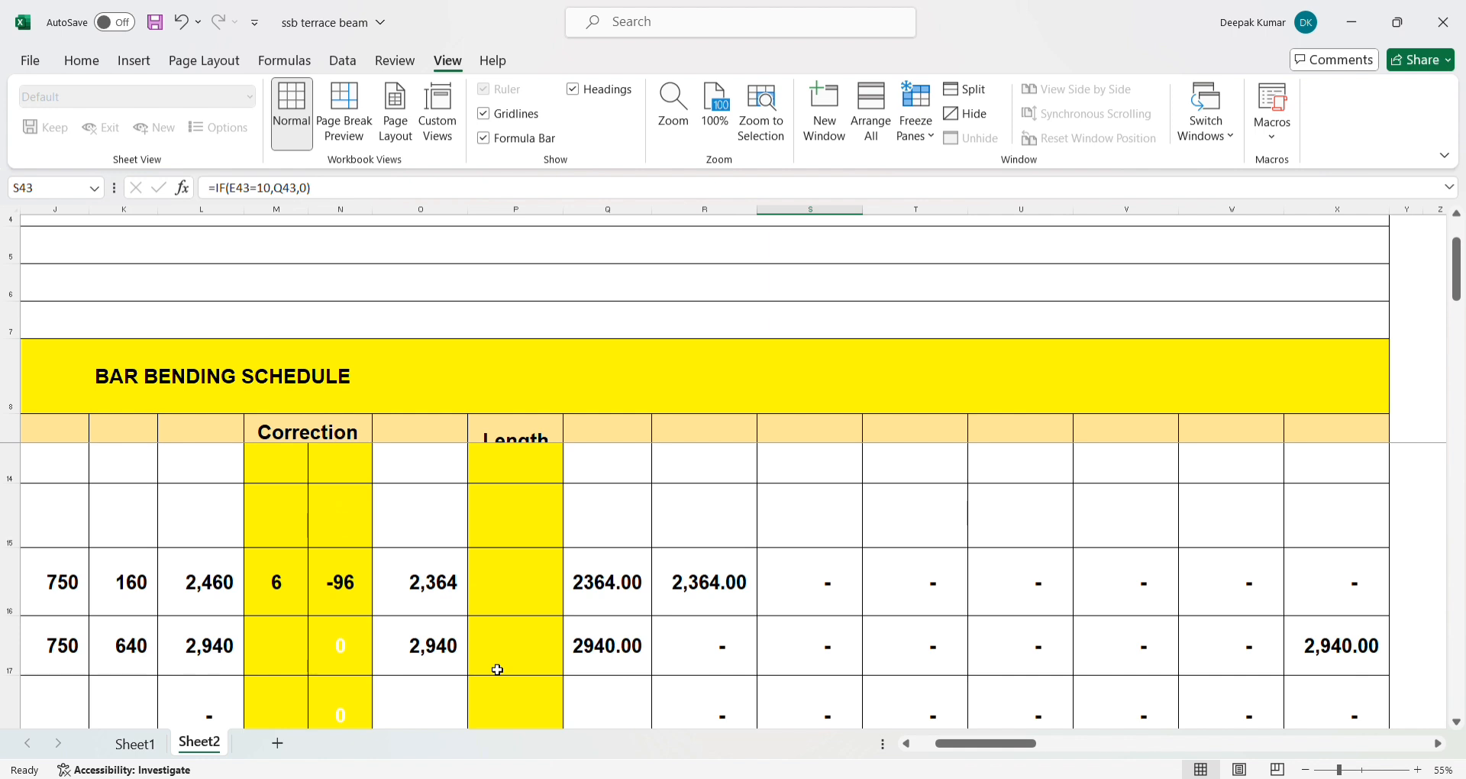
{"action": "scroll", "coordinate": [497, 669], "scroll_direction": "down", "scroll_amount": 4, "text": "ctrl"}
{"action": "scroll", "coordinate": [494, 585], "scroll_direction": "up", "scroll_amount": 1, "text": "ctrl"}
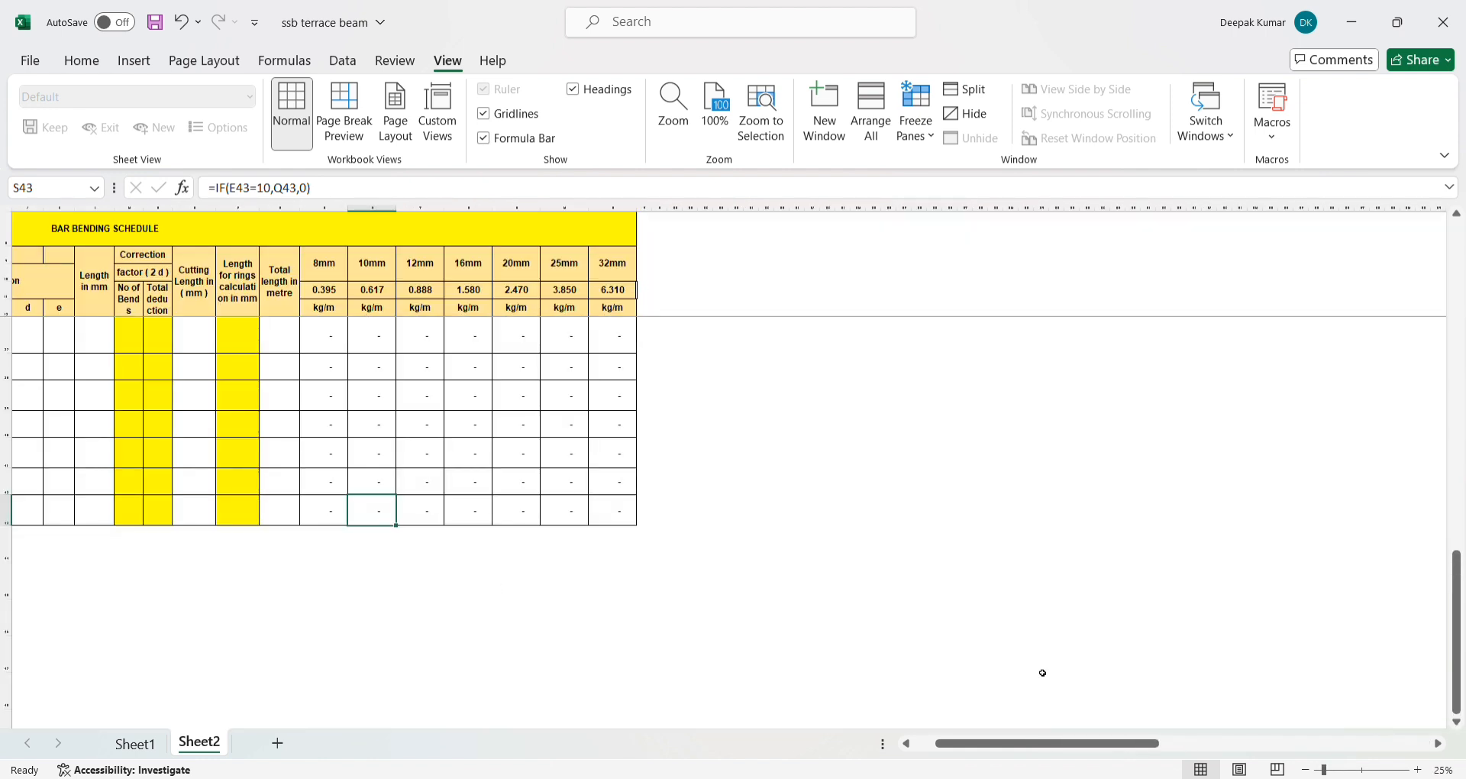
- Review the diameter columns across the schedule and the total lengths in rows 16 and 17
{"action": "left_click_drag", "start_coordinate": [1325, 770], "coordinate": [1332, 770]}
{"action": "left_click_drag", "start_coordinate": [1018, 745], "coordinate": [530, 708]}
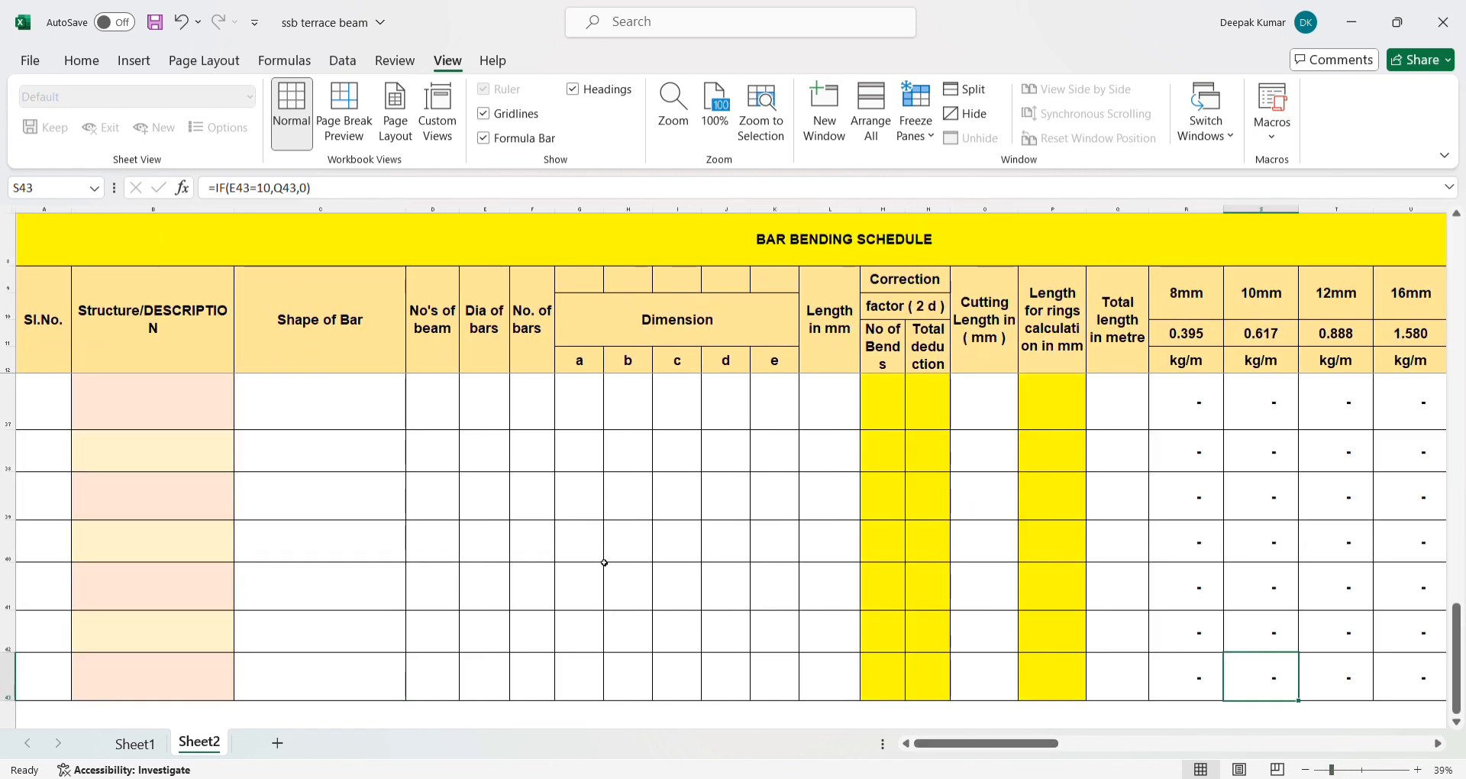
{"action": "left_click", "coordinate": [1333, 770]}
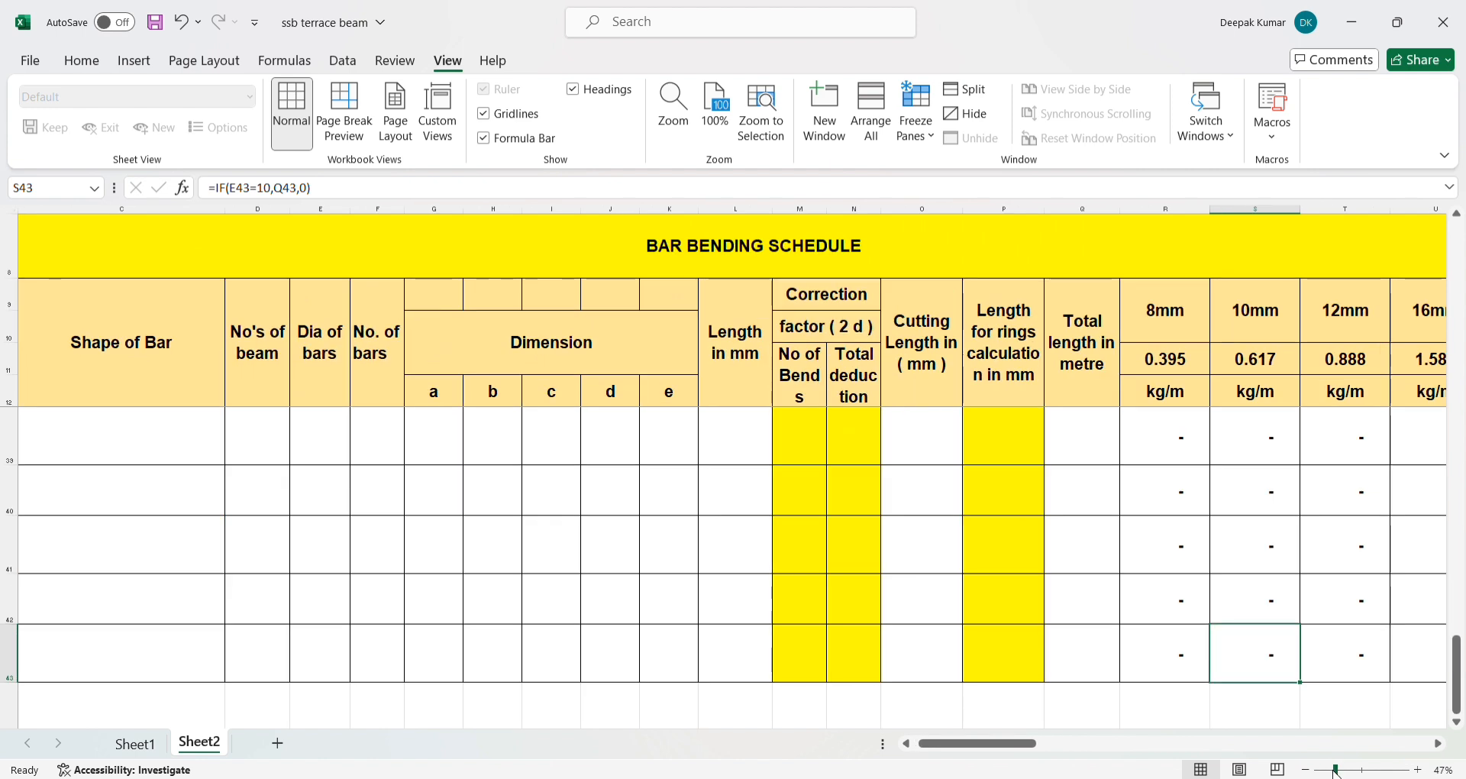
{"action": "left_click_drag", "start_coordinate": [1335, 770], "coordinate": [1326, 770]}
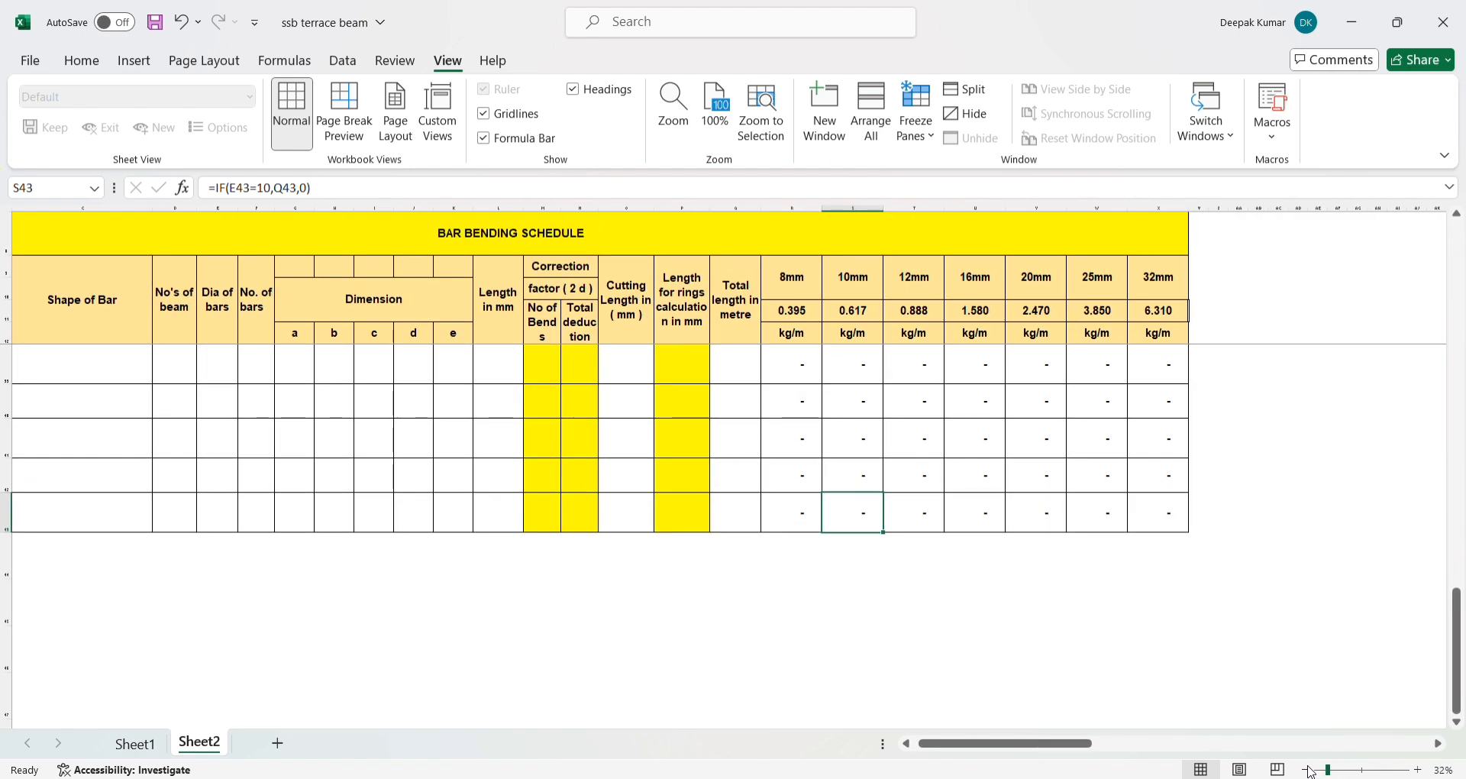
{"action": "scroll", "coordinate": [332, 473], "scroll_direction": "up", "scroll_amount": 2}
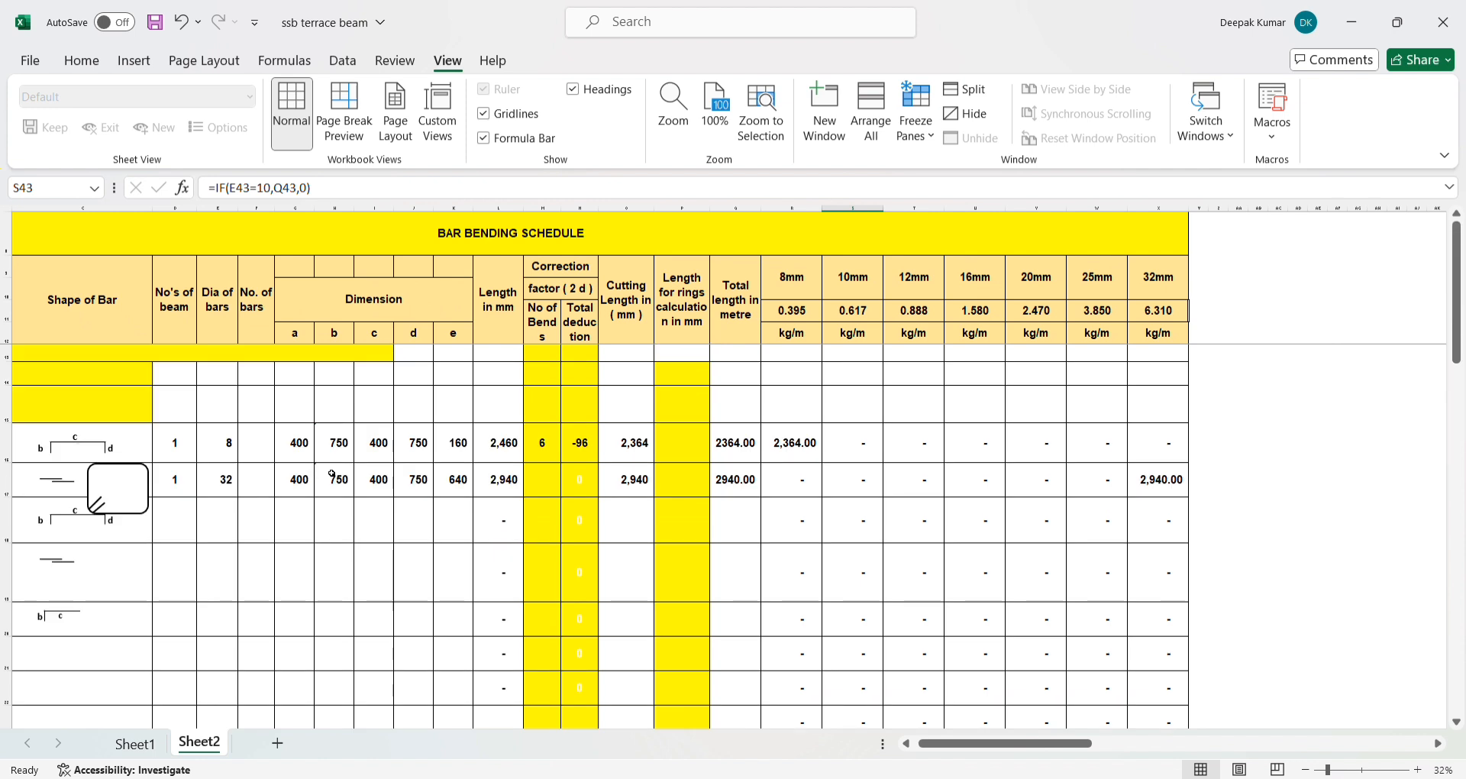
{"action": "left_click", "coordinate": [246, 516]}
{"action": "left_click", "coordinate": [260, 614]}
{"action": "left_click", "coordinate": [737, 480]}
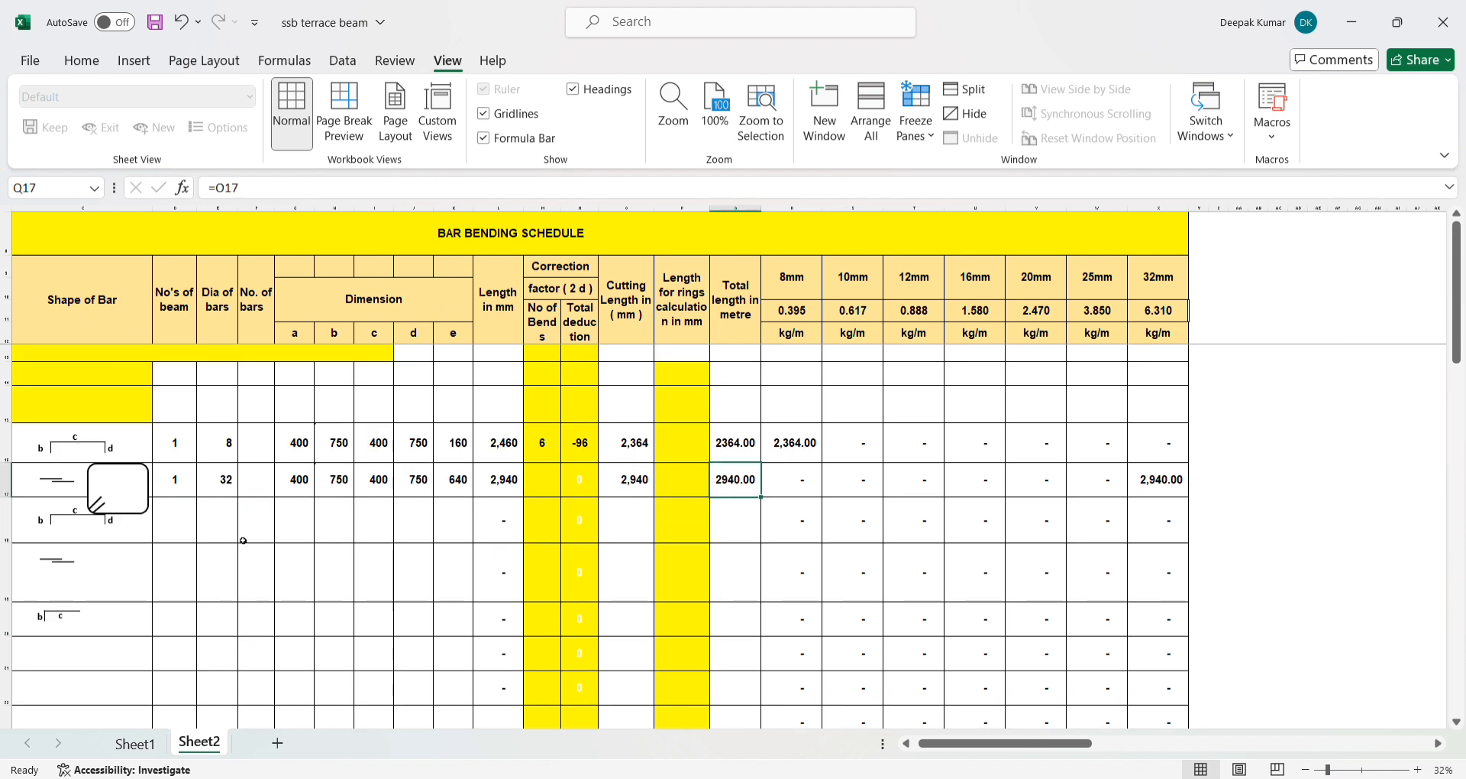
- Copy the row 17 bar entries from D17 through the length column L17 and paste them into row 19 at D19
{"action": "left_click_drag", "start_coordinate": [298, 479], "coordinate": [505, 495]}
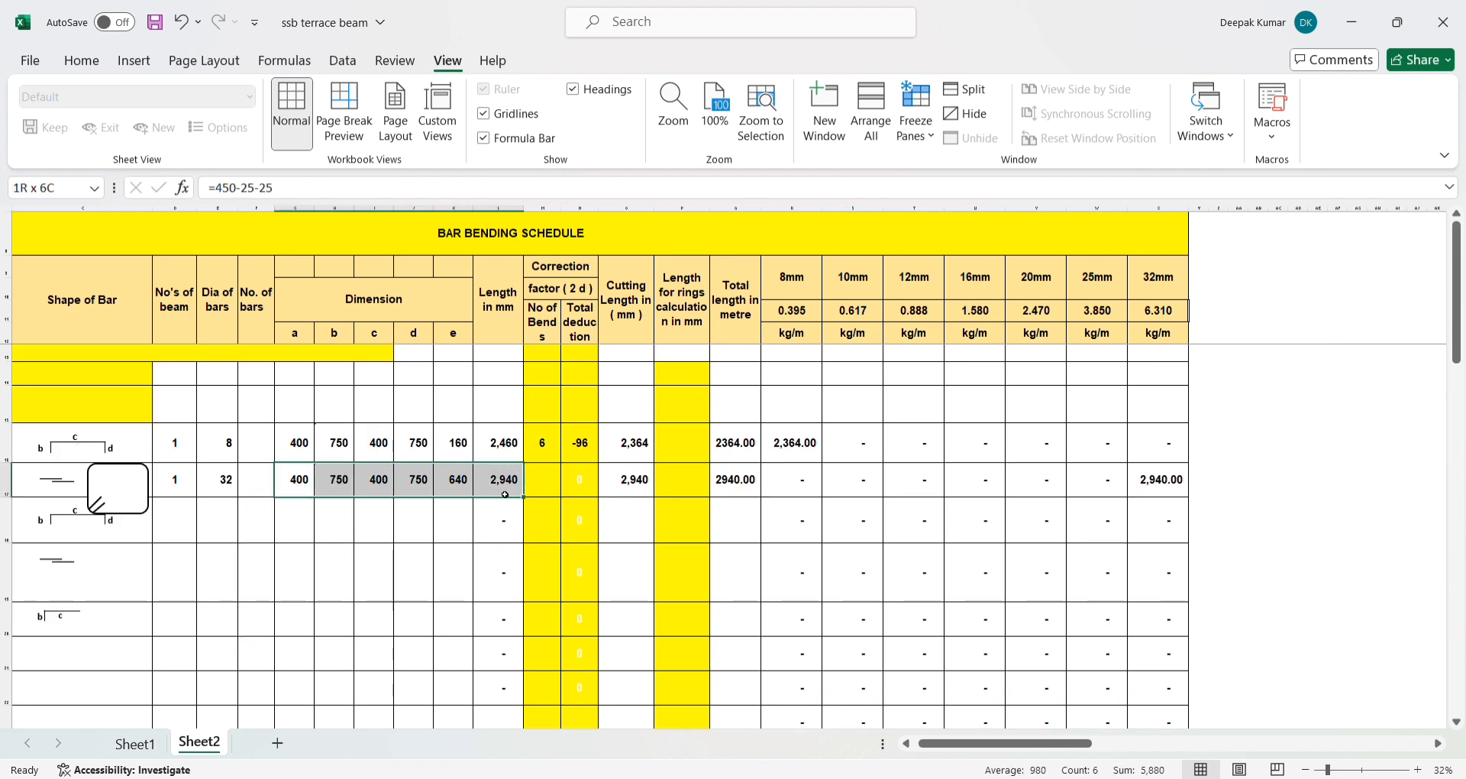
{"action": "left_click_drag", "start_coordinate": [174, 481], "coordinate": [502, 486]}
{"action": "key", "text": "ctrl+c"}
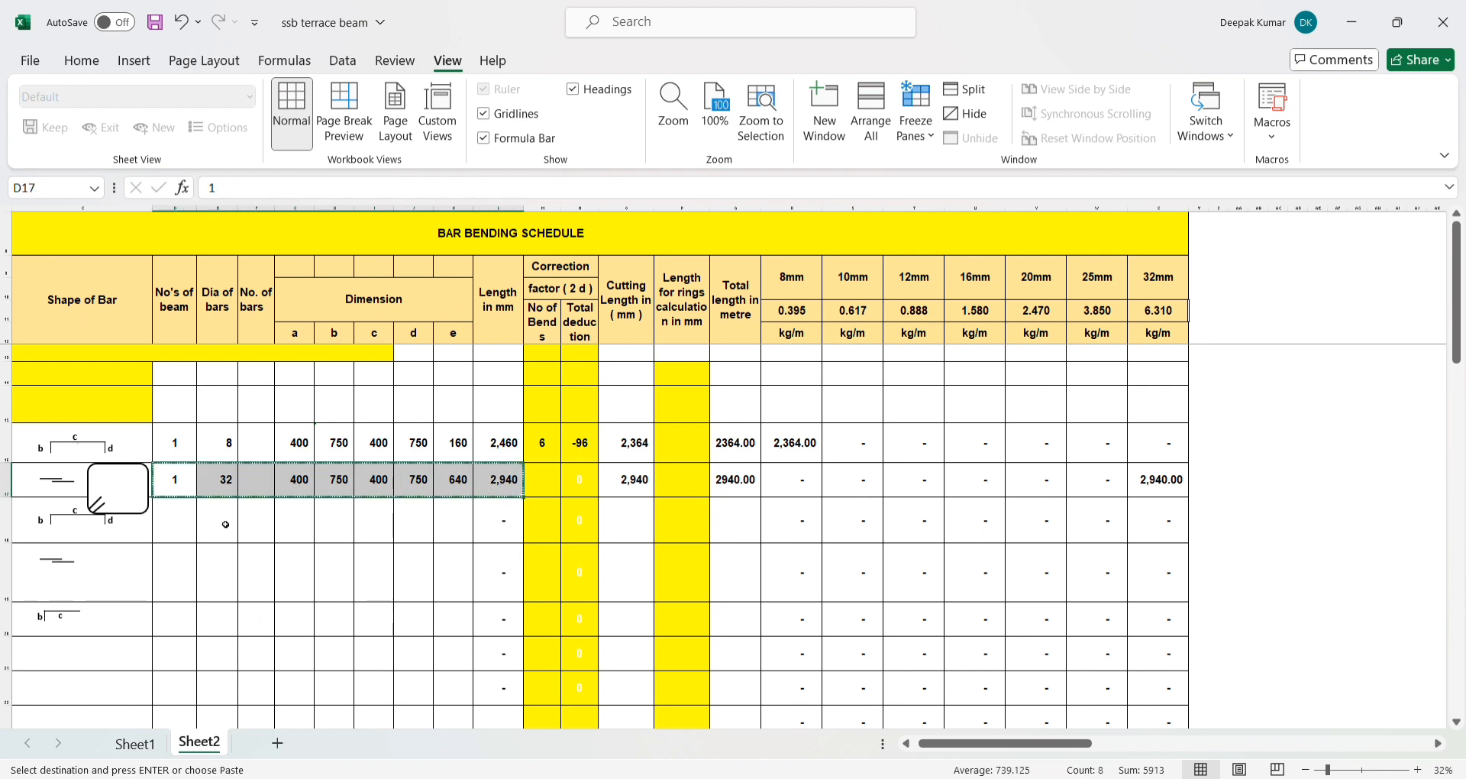
{"action": "left_click", "coordinate": [174, 591]}
{"action": "key", "text": "ctrl+v"}
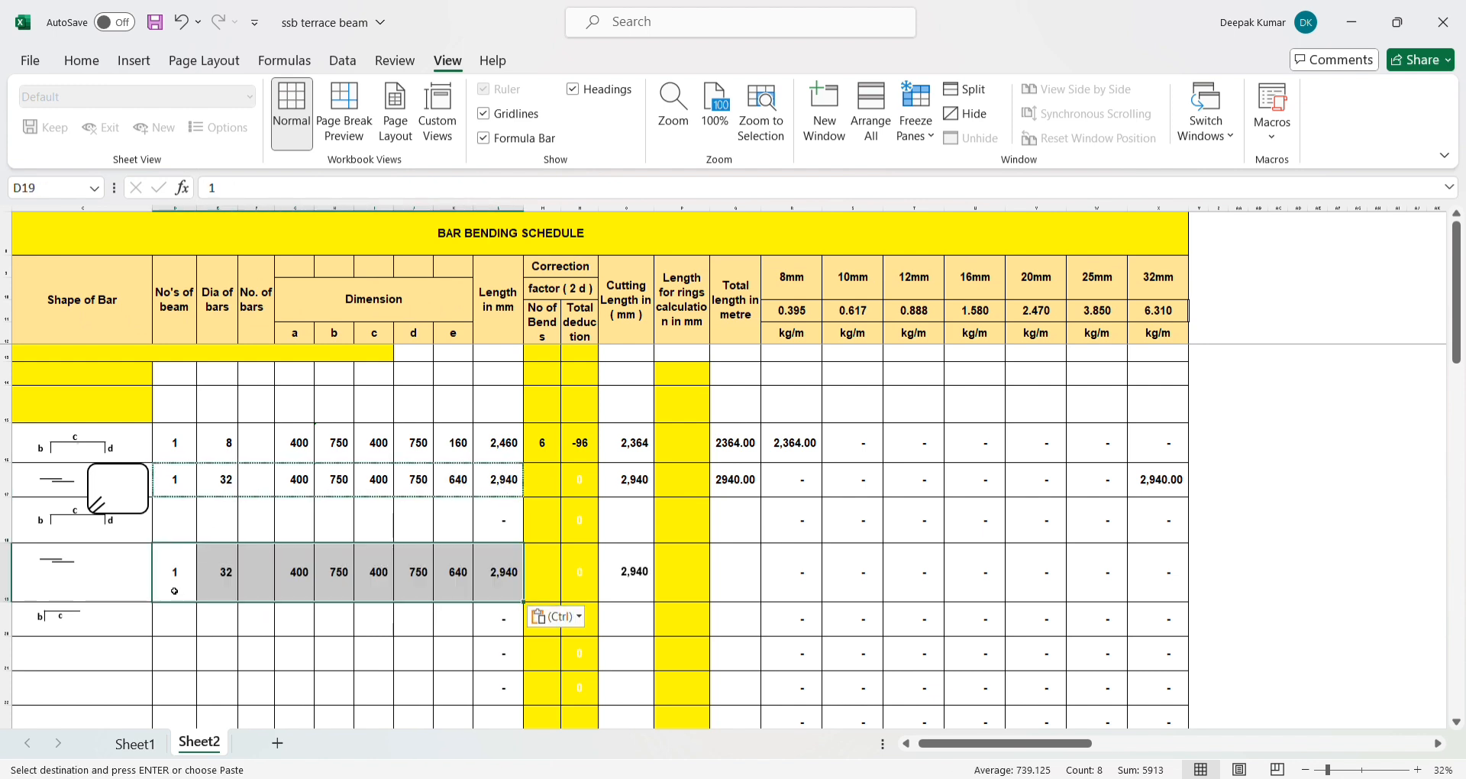
- Fill the total length formula from Q17 down to Q20 and check row 19's 32mm column
{"action": "left_click", "coordinate": [703, 477]}
{"action": "left_click", "coordinate": [739, 489]}
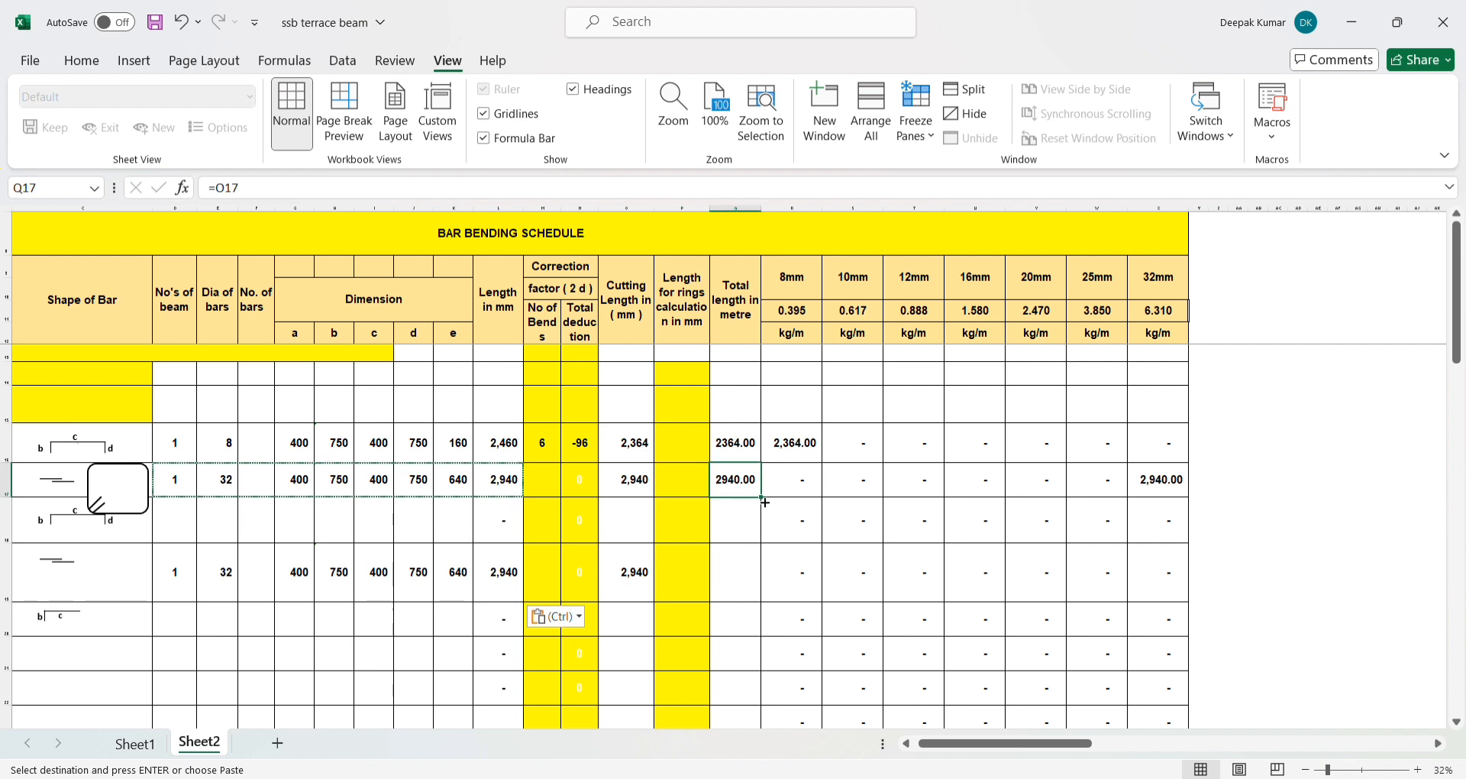
{"action": "left_click_drag", "start_coordinate": [761, 498], "coordinate": [746, 622]}
{"action": "left_click", "coordinate": [745, 592]}
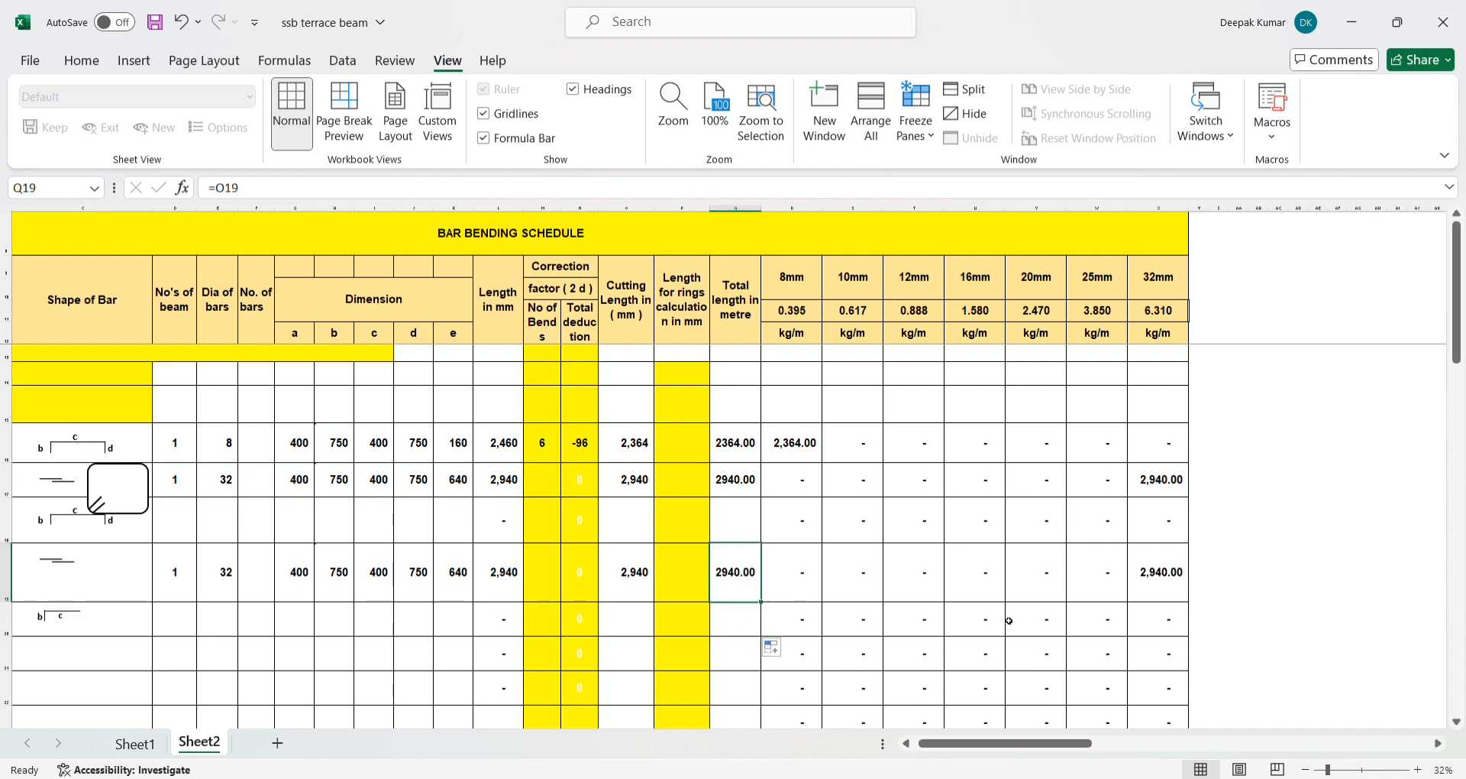
{"action": "left_click", "coordinate": [1173, 578]}
- Test the diameter columns of row 19 by setting the bar diameter in E19 to 12, then to 16
{"action": "left_click", "coordinate": [211, 572]}
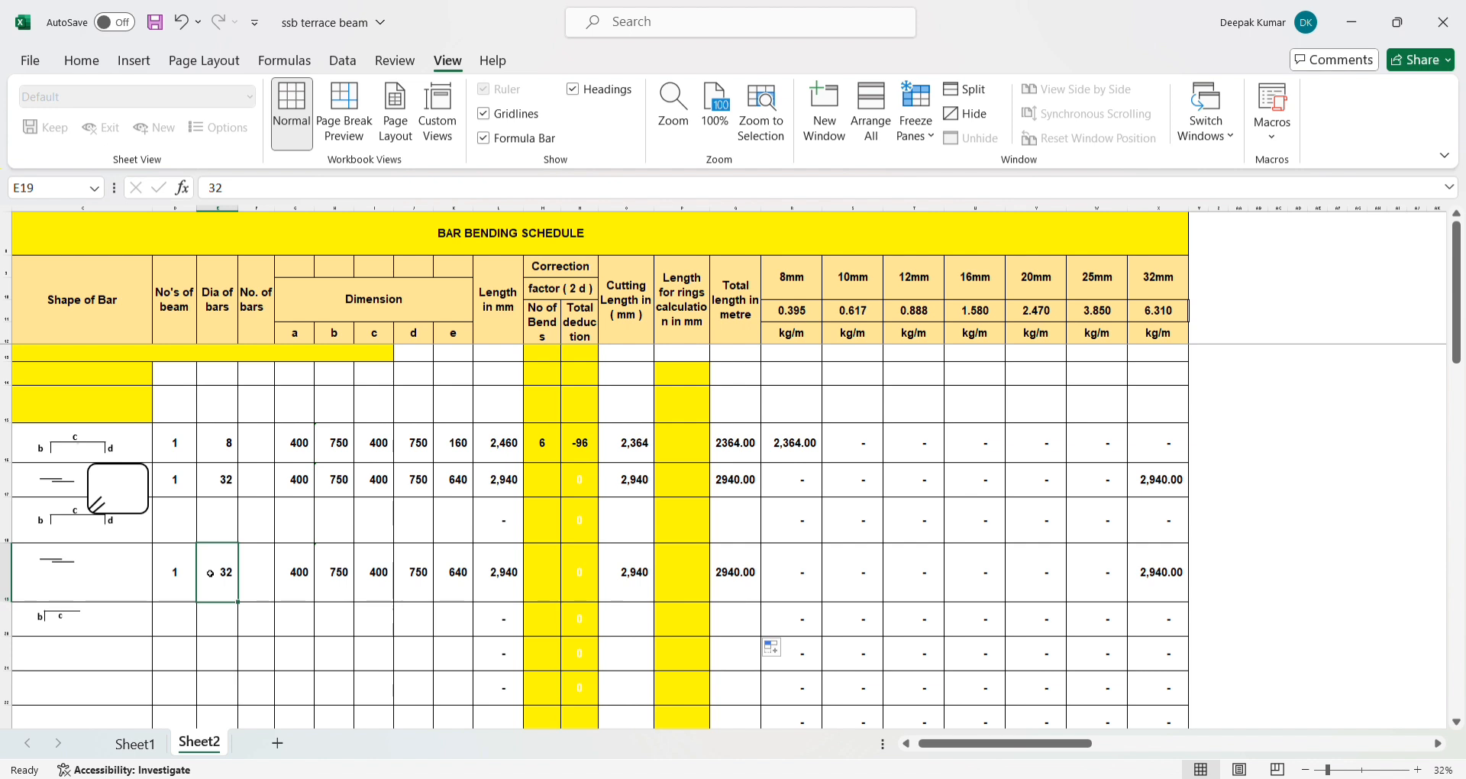
{"action": "type", "text": "12"}
{"action": "key", "text": "Return"}
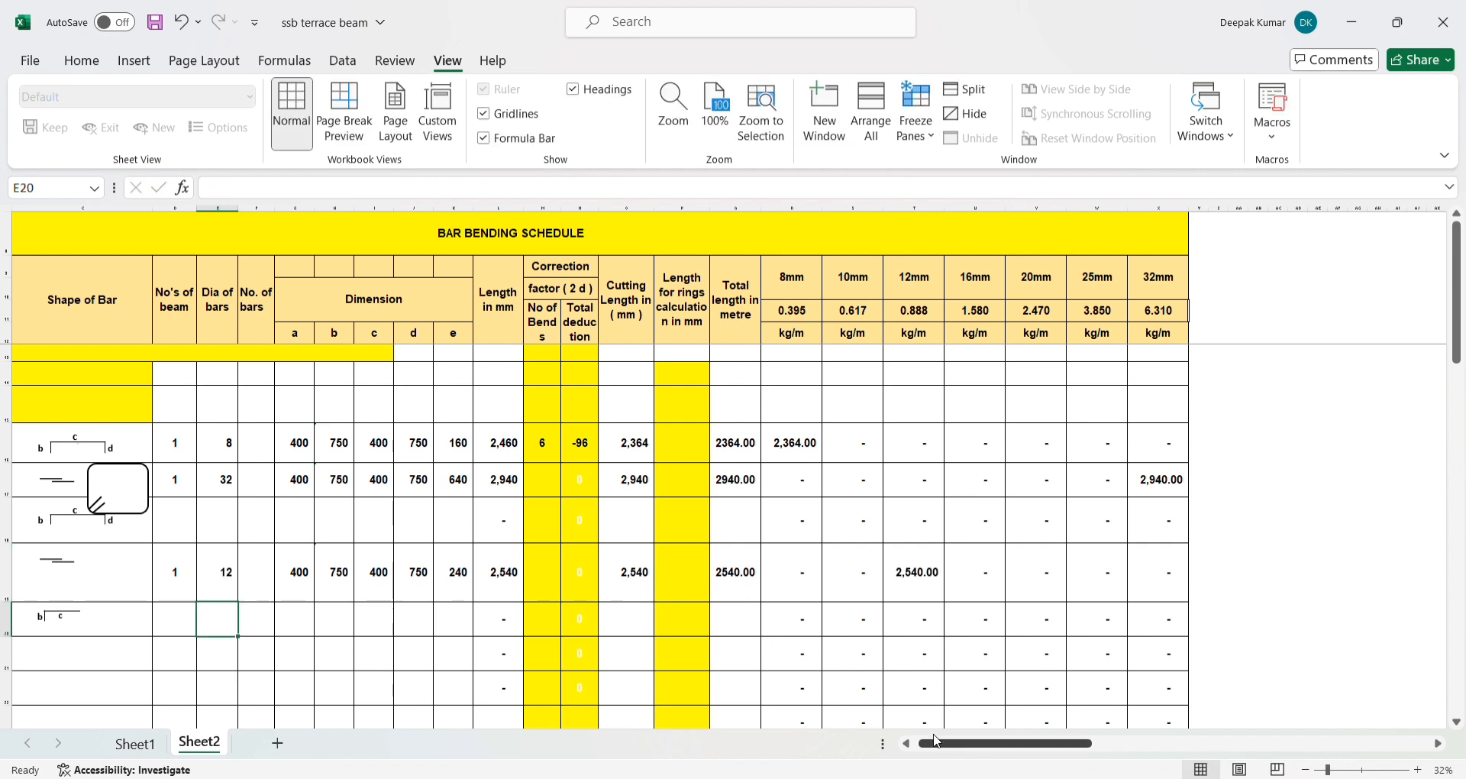
{"action": "left_click", "coordinate": [916, 571]}
{"action": "left_click", "coordinate": [217, 574]}
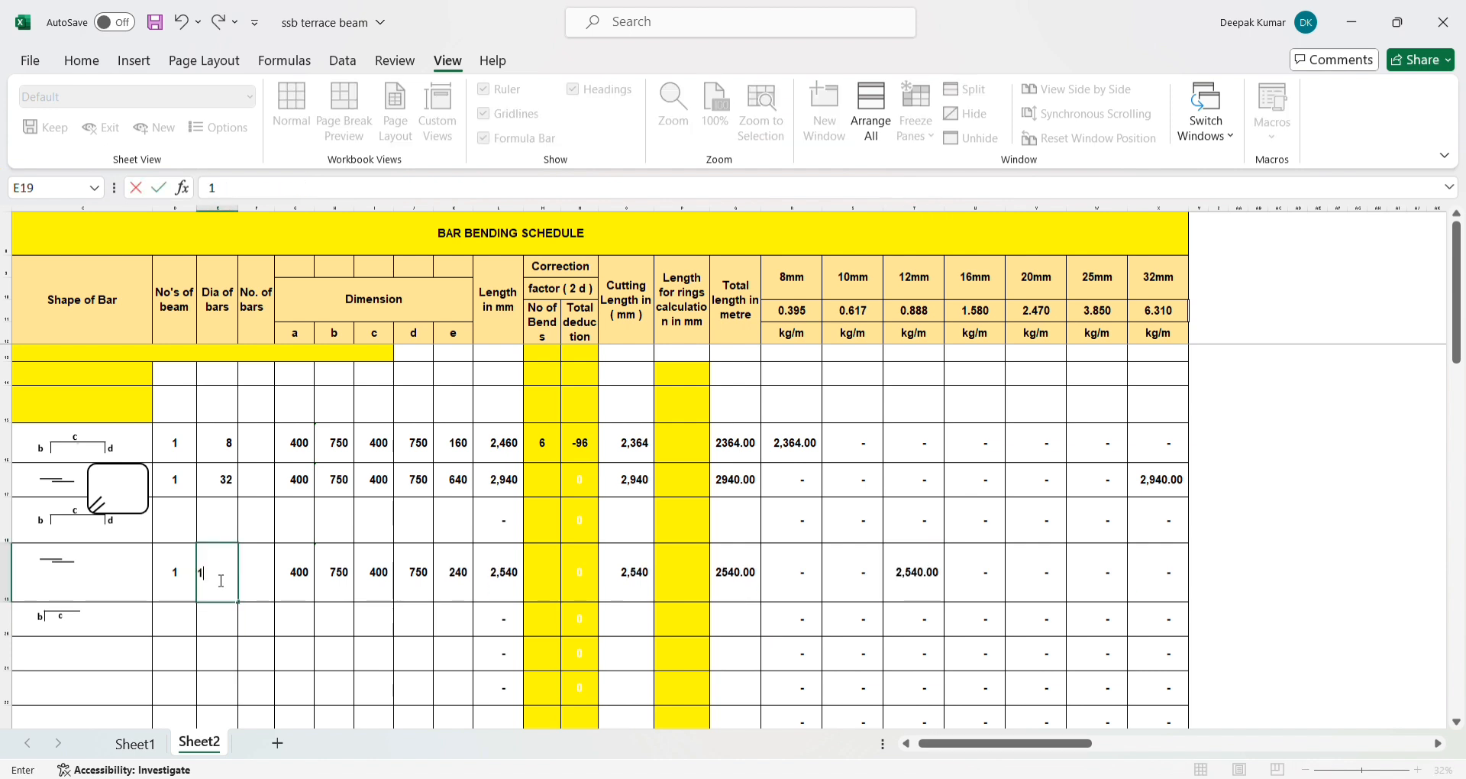
{"action": "type", "text": "16"}
{"action": "key", "text": "Return"}
- Fill the row 16 entries and formulas from D16 to X16 down through row 23
{"action": "left_click", "coordinate": [174, 449]}
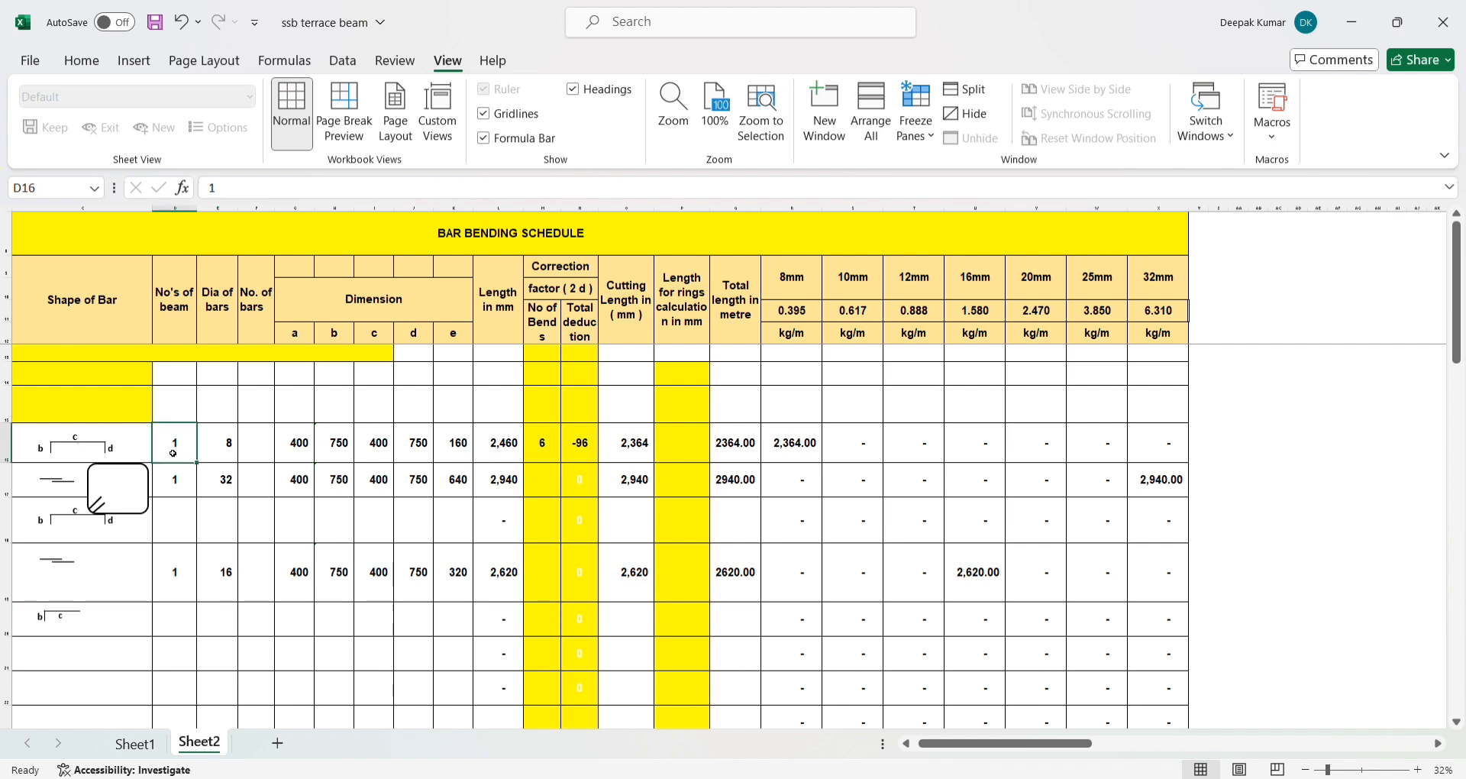
{"action": "left_click", "coordinate": [463, 453]}
{"action": "left_click", "coordinate": [546, 451]}
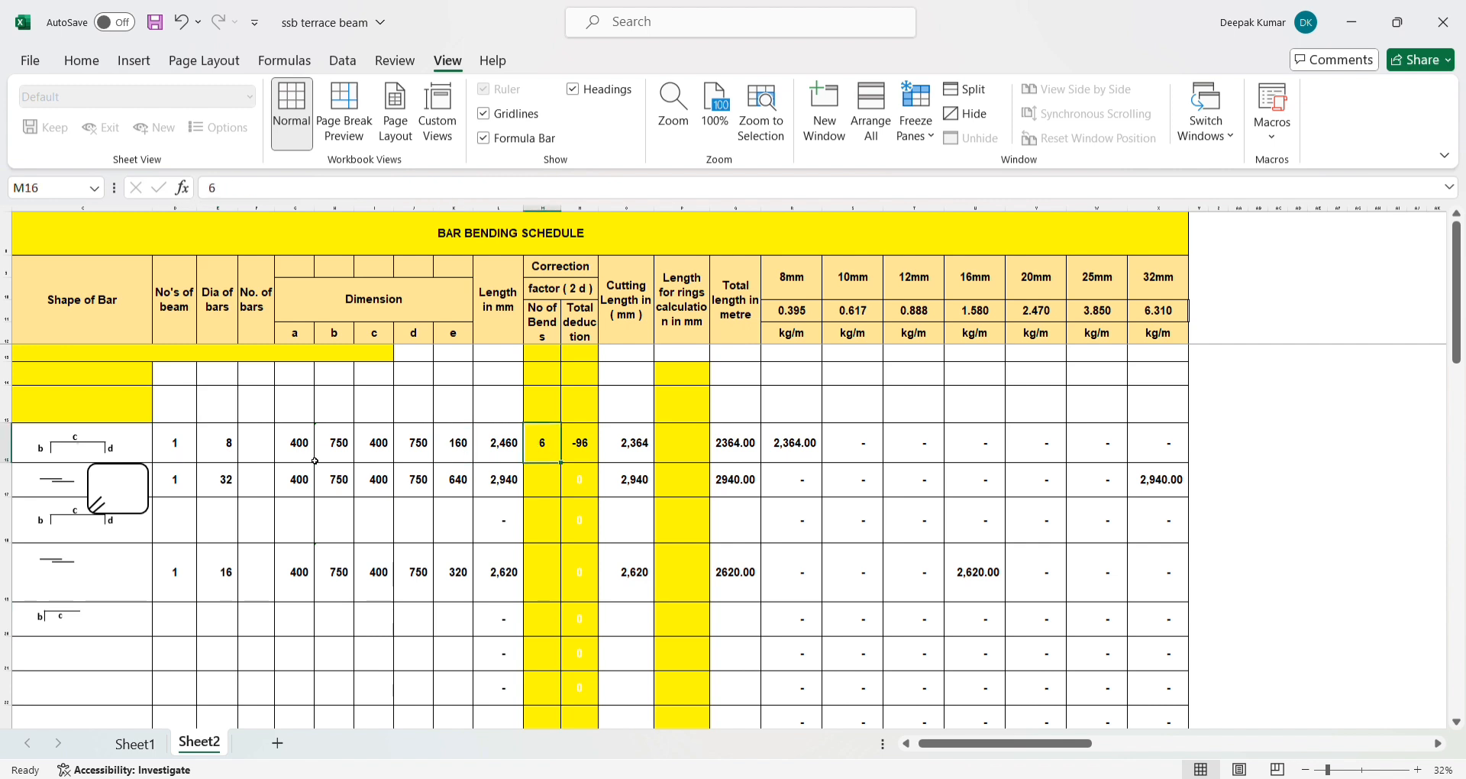
{"action": "left_click_drag", "start_coordinate": [187, 449], "coordinate": [1140, 721]}
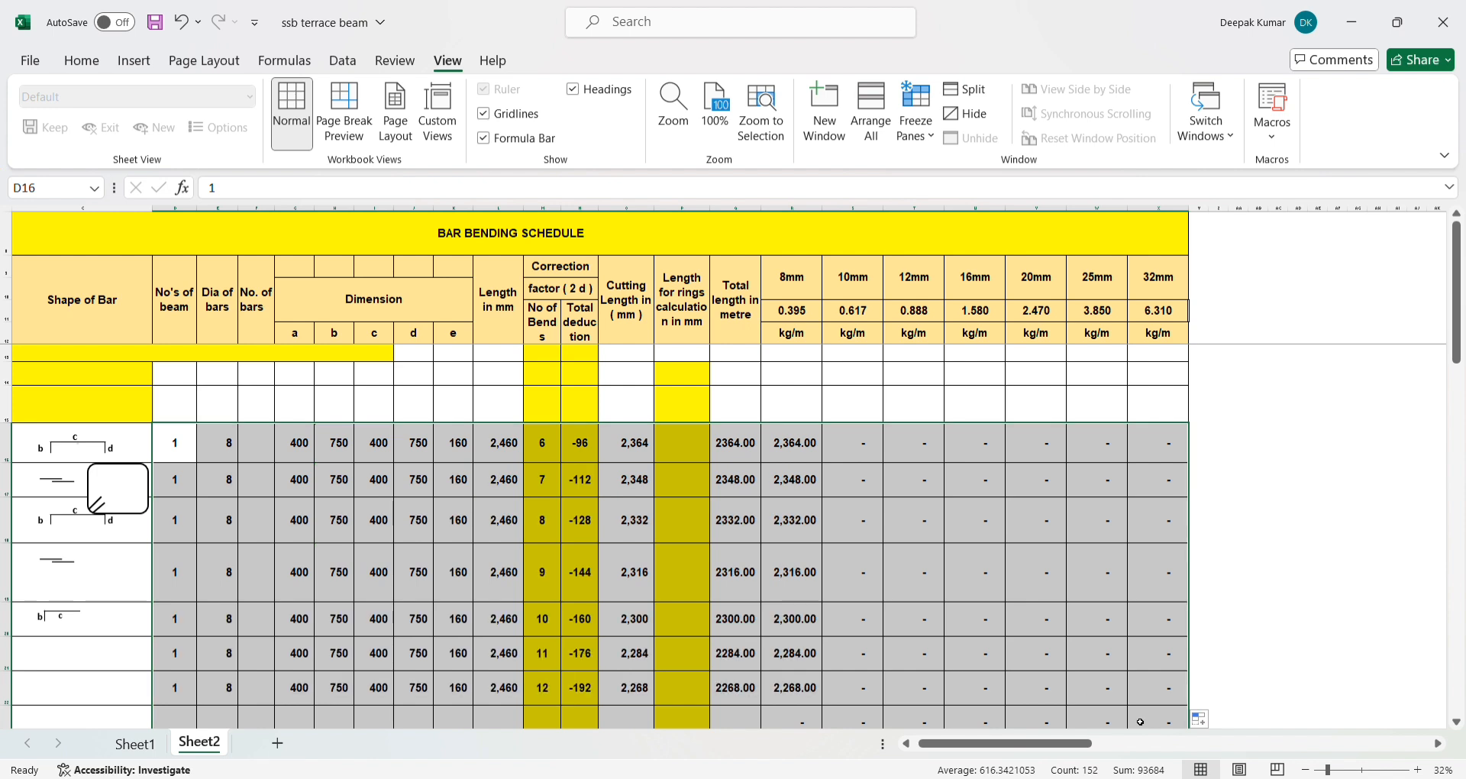
{"action": "left_click", "coordinate": [787, 578]}
{"action": "left_click", "coordinate": [406, 491]}
{"action": "left_click", "coordinate": [555, 451]}
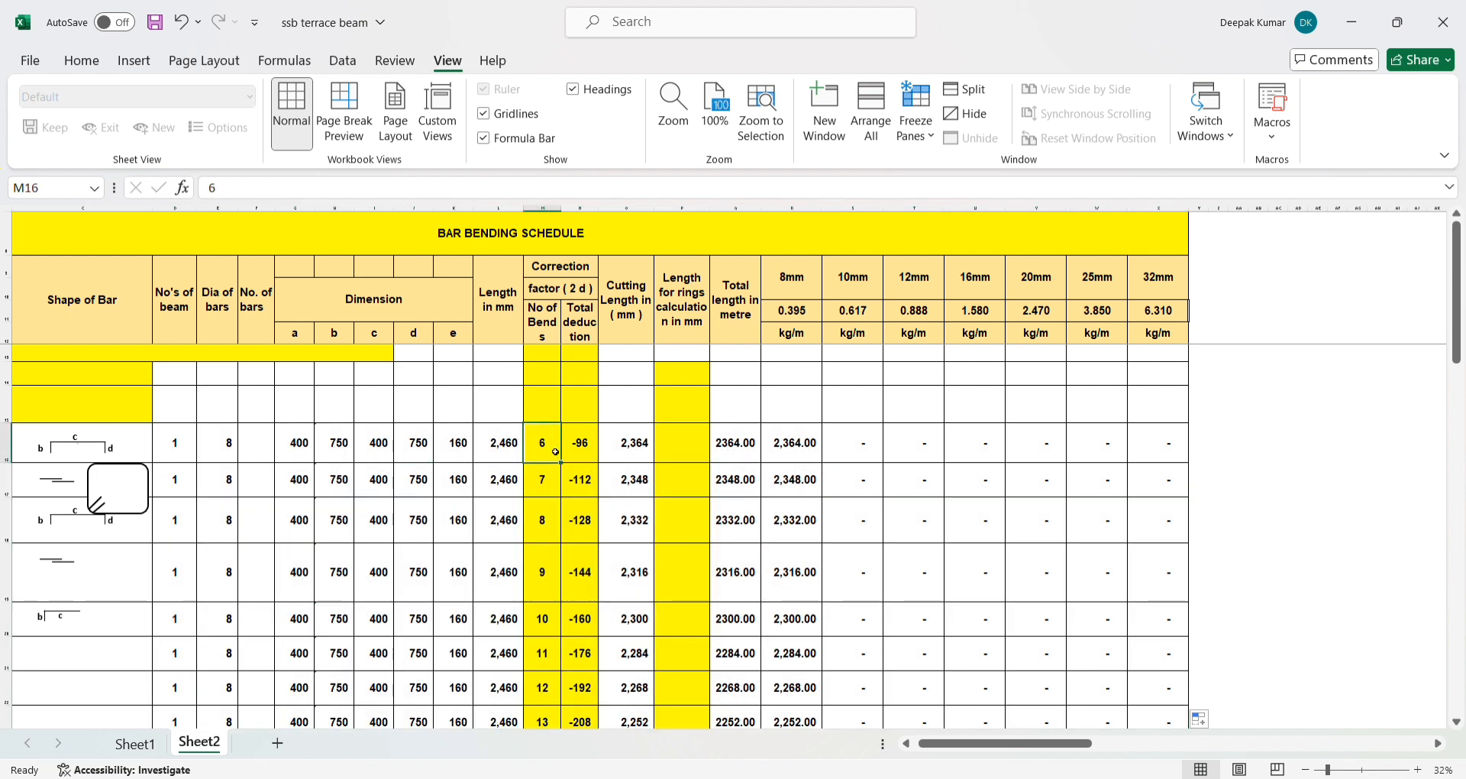
- Clear the number of bends in M16:M23
{"action": "left_click_drag", "start_coordinate": [542, 443], "coordinate": [551, 649]}
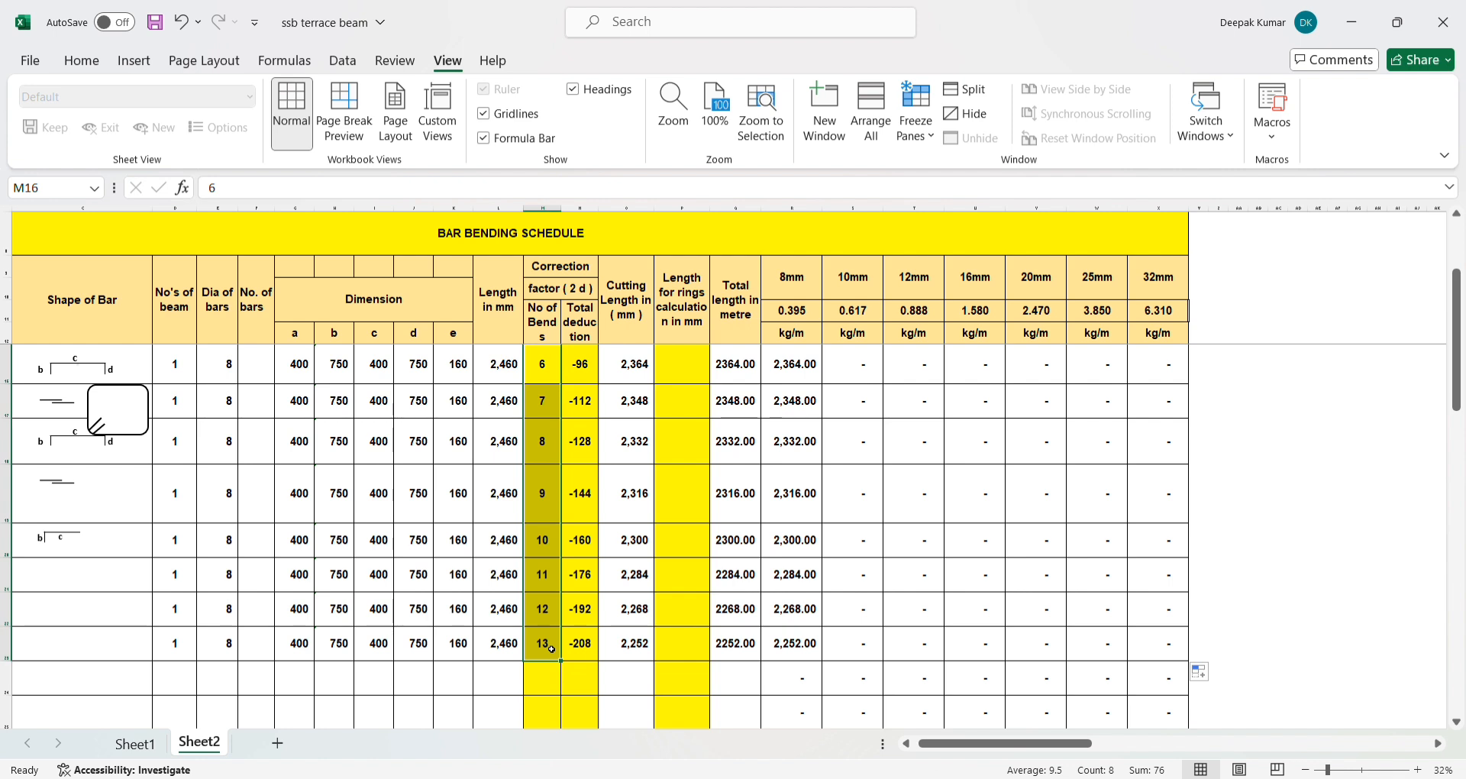
{"action": "key", "text": "Delete"}
{"action": "left_click", "coordinate": [542, 580]}
{"action": "left_click", "coordinate": [532, 400]}
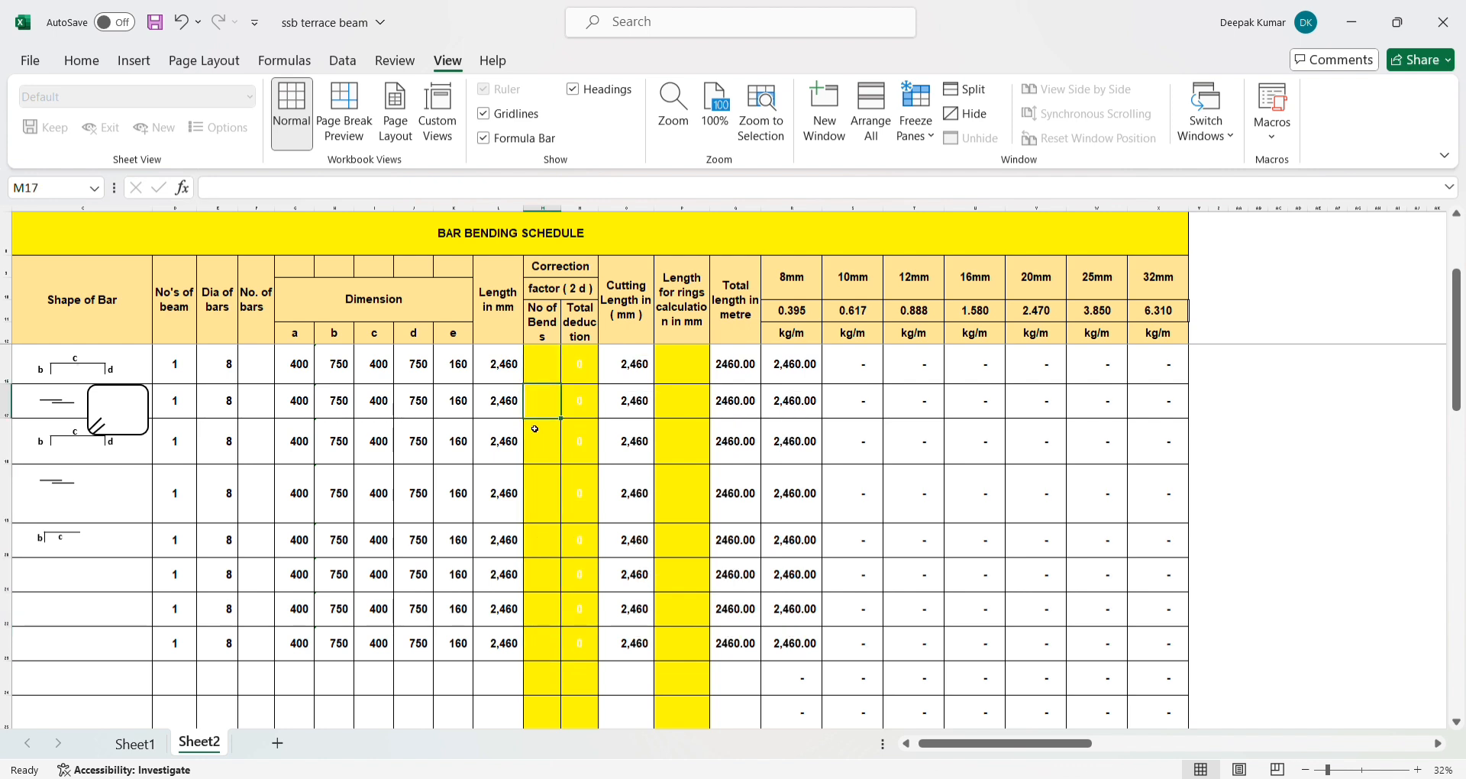
- Enter 6 as the number of bends in both M16 and M17
{"action": "left_click", "coordinate": [555, 378]}
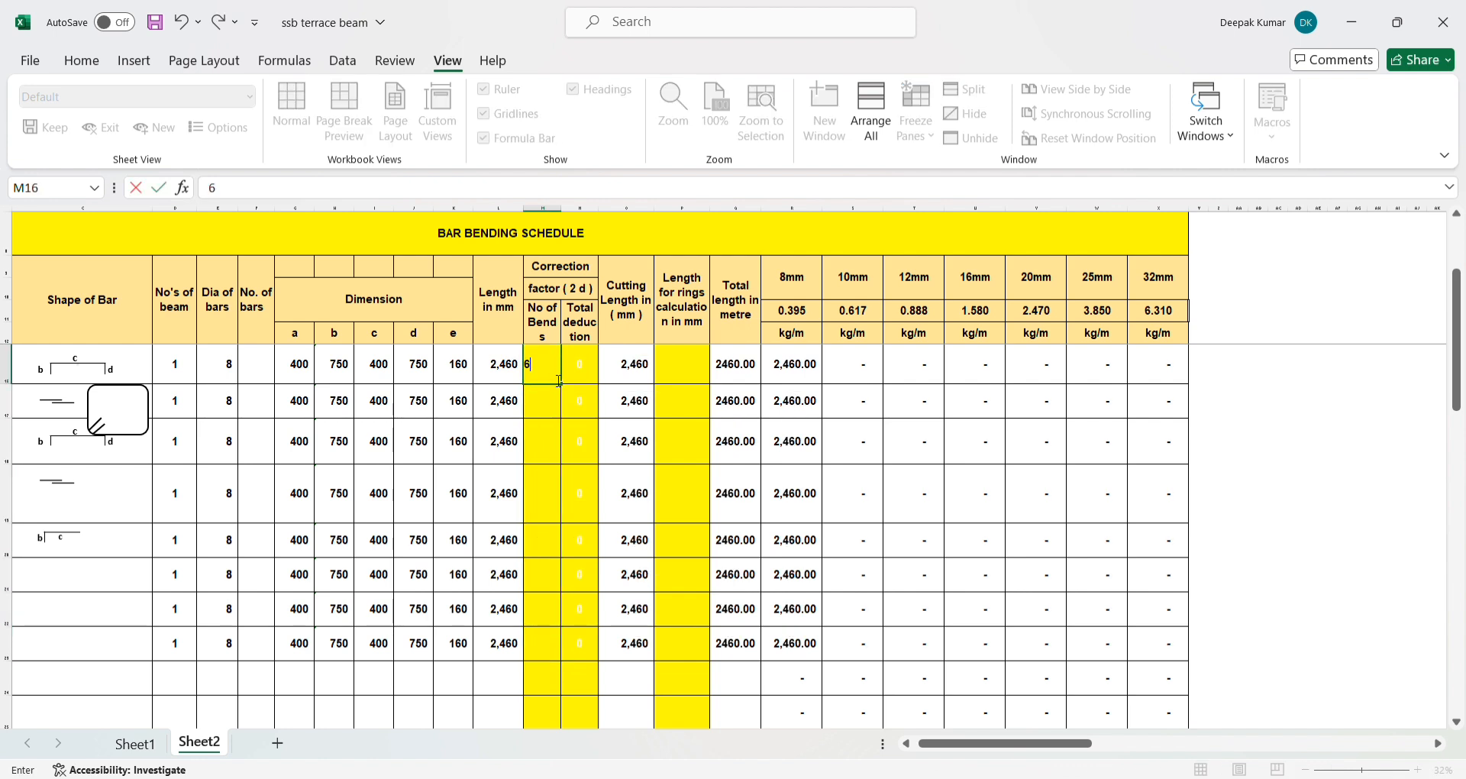
{"action": "type", "text": "6"}
{"action": "key", "text": "Return"}
{"action": "type", "text": "6"}
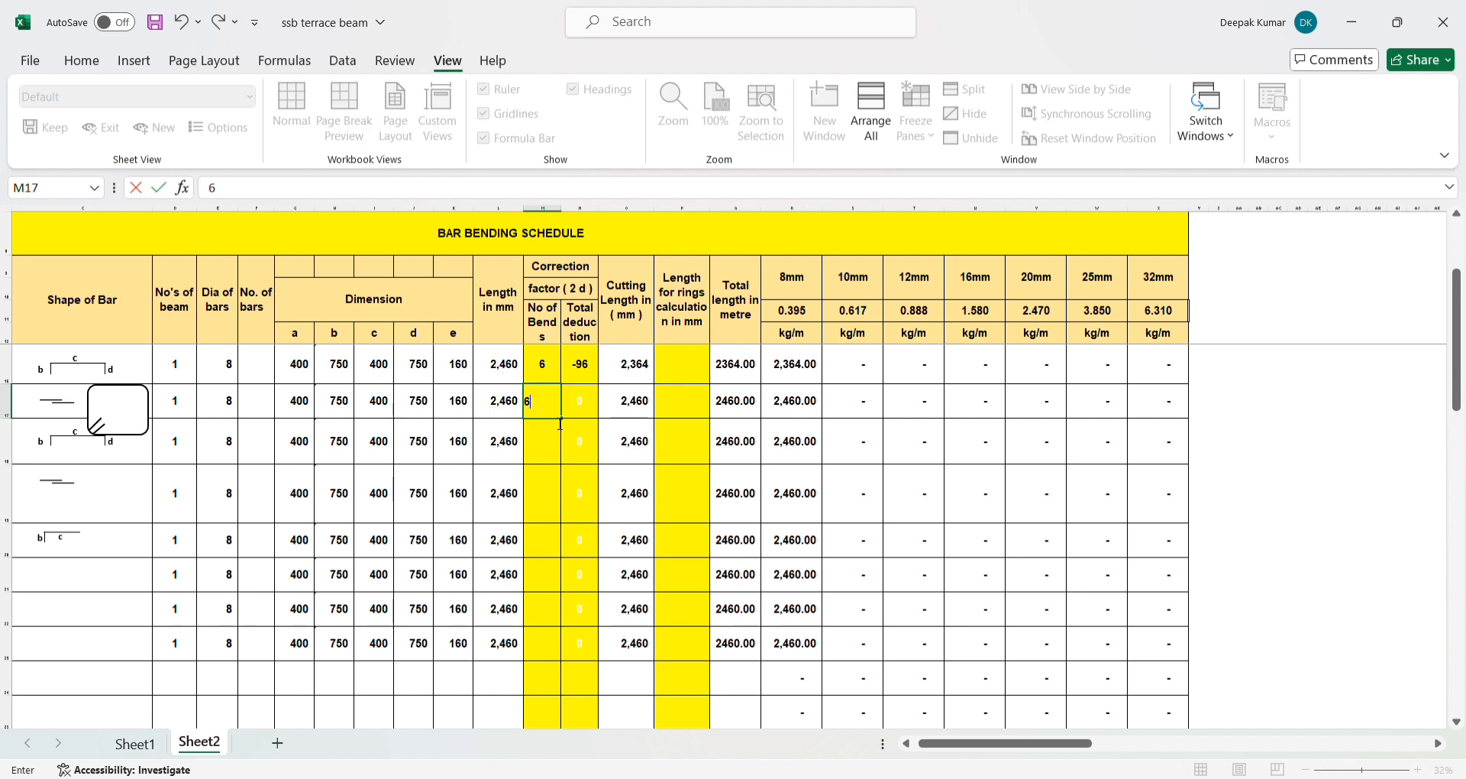
{"action": "key", "text": "Return"}
{"action": "scroll", "coordinate": [320, 455], "scroll_direction": "up", "scroll_amount": 1}
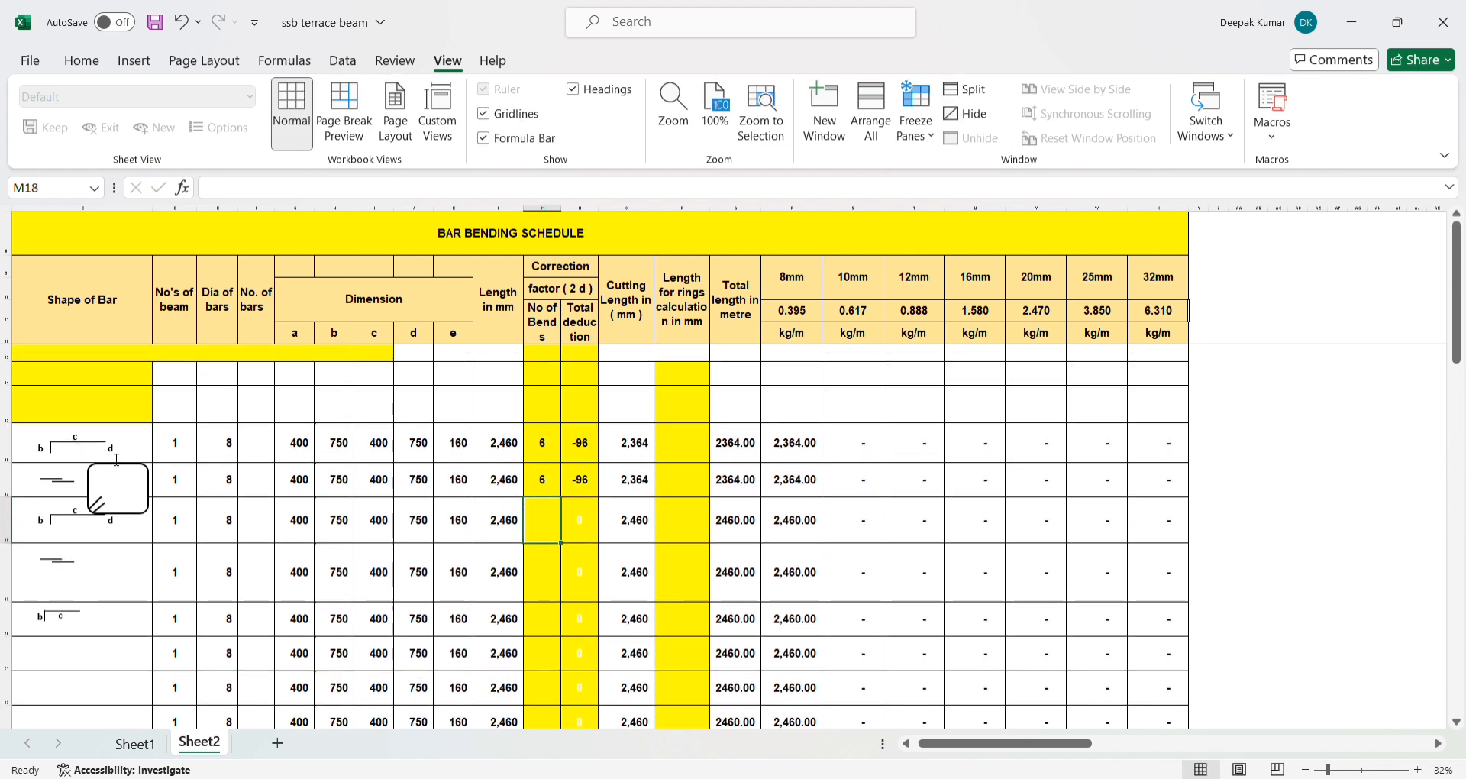
- Set the number of bends in M16 to 2 and check row 16's total deduction, cutting length and 8mm column
{"action": "left_click", "coordinate": [551, 448]}
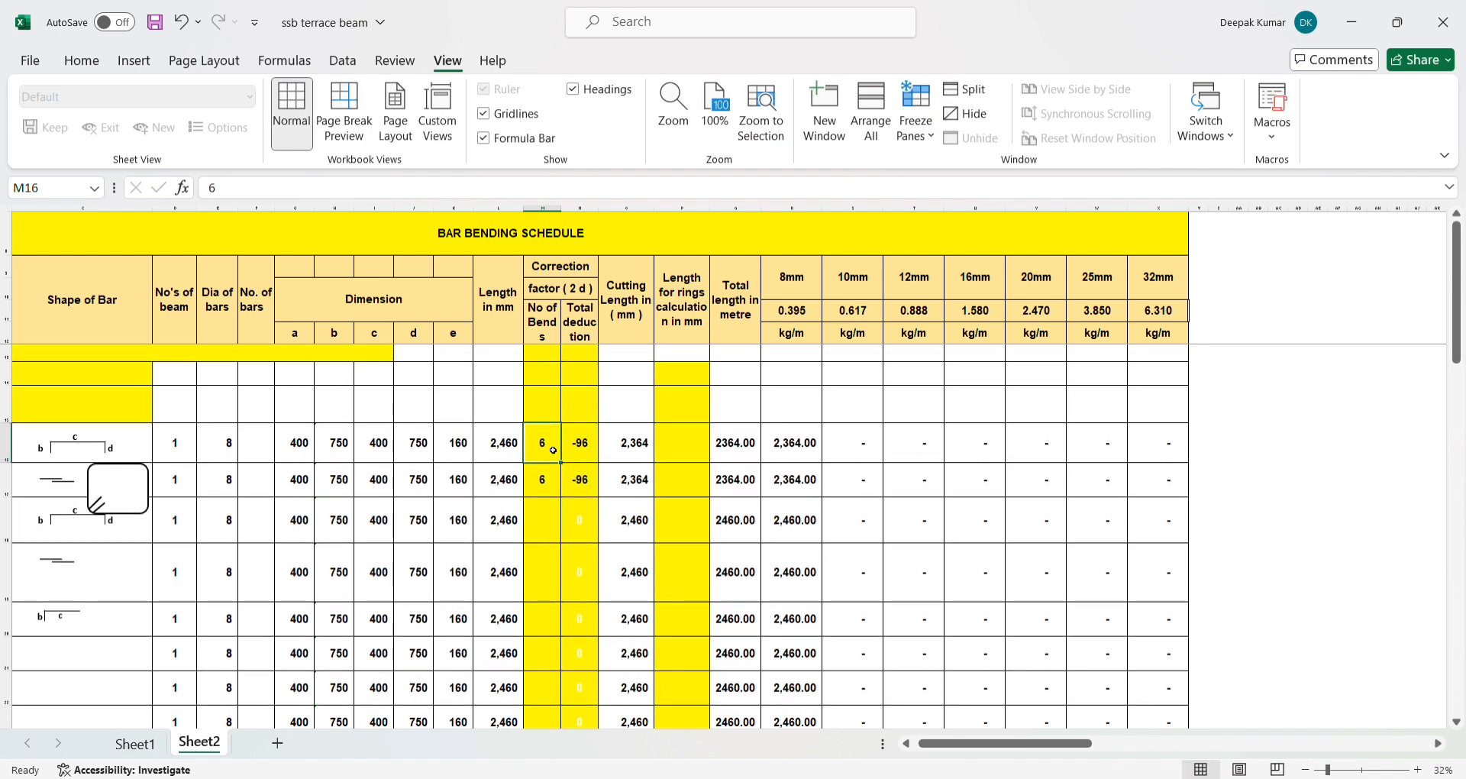
{"action": "type", "text": "2"}
{"action": "key", "text": "Return"}
{"action": "left_click", "coordinate": [577, 449]}
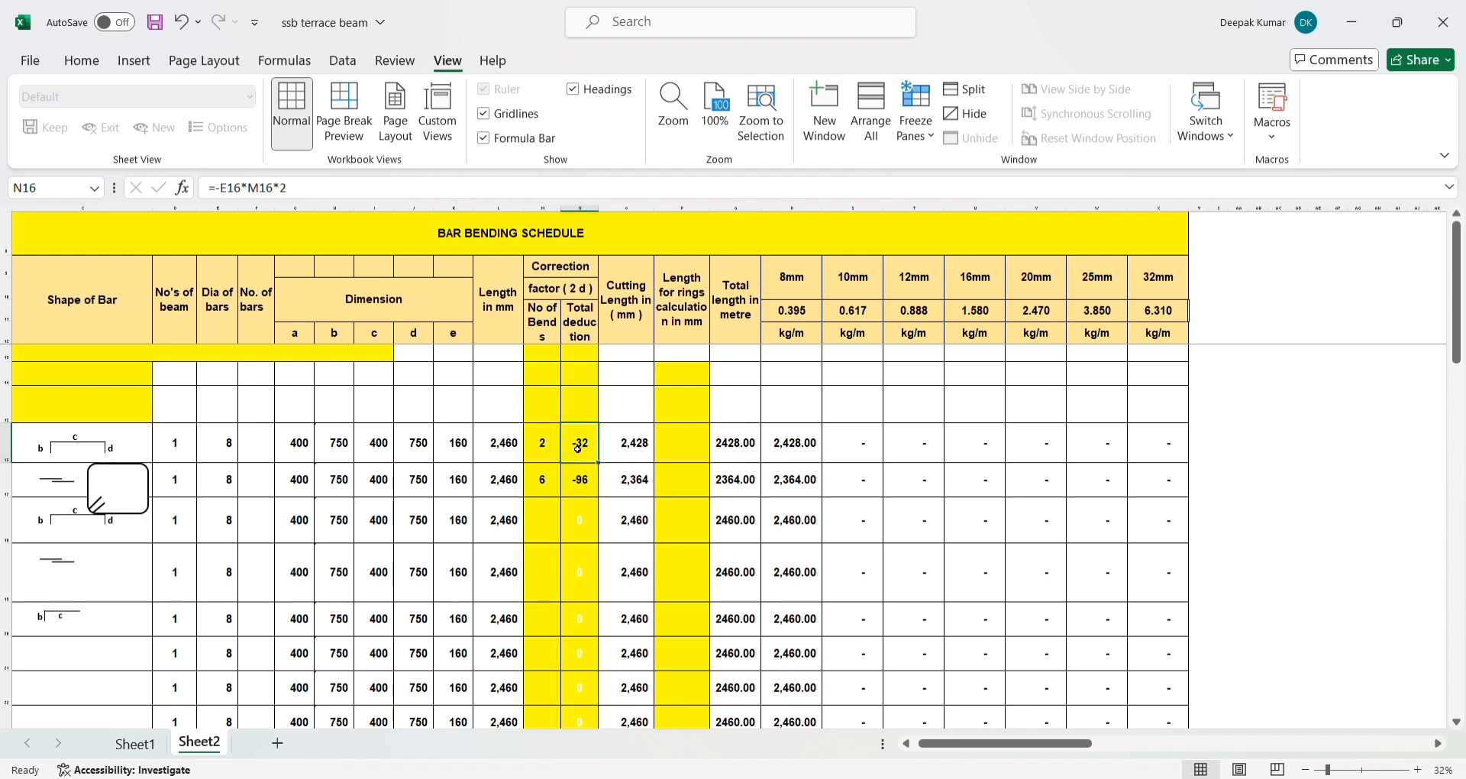
{"action": "left_click", "coordinate": [540, 451]}
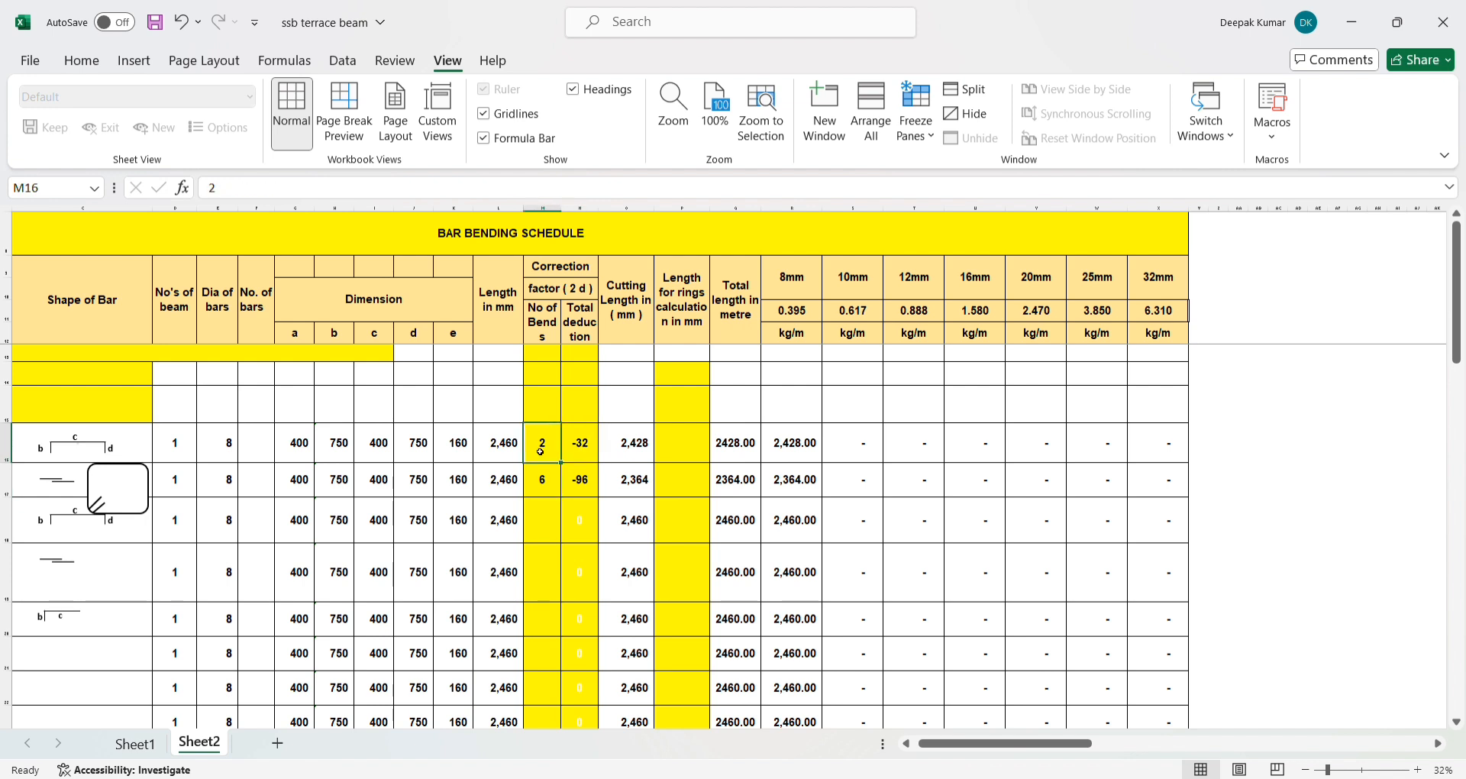
{"action": "left_click", "coordinate": [589, 452]}
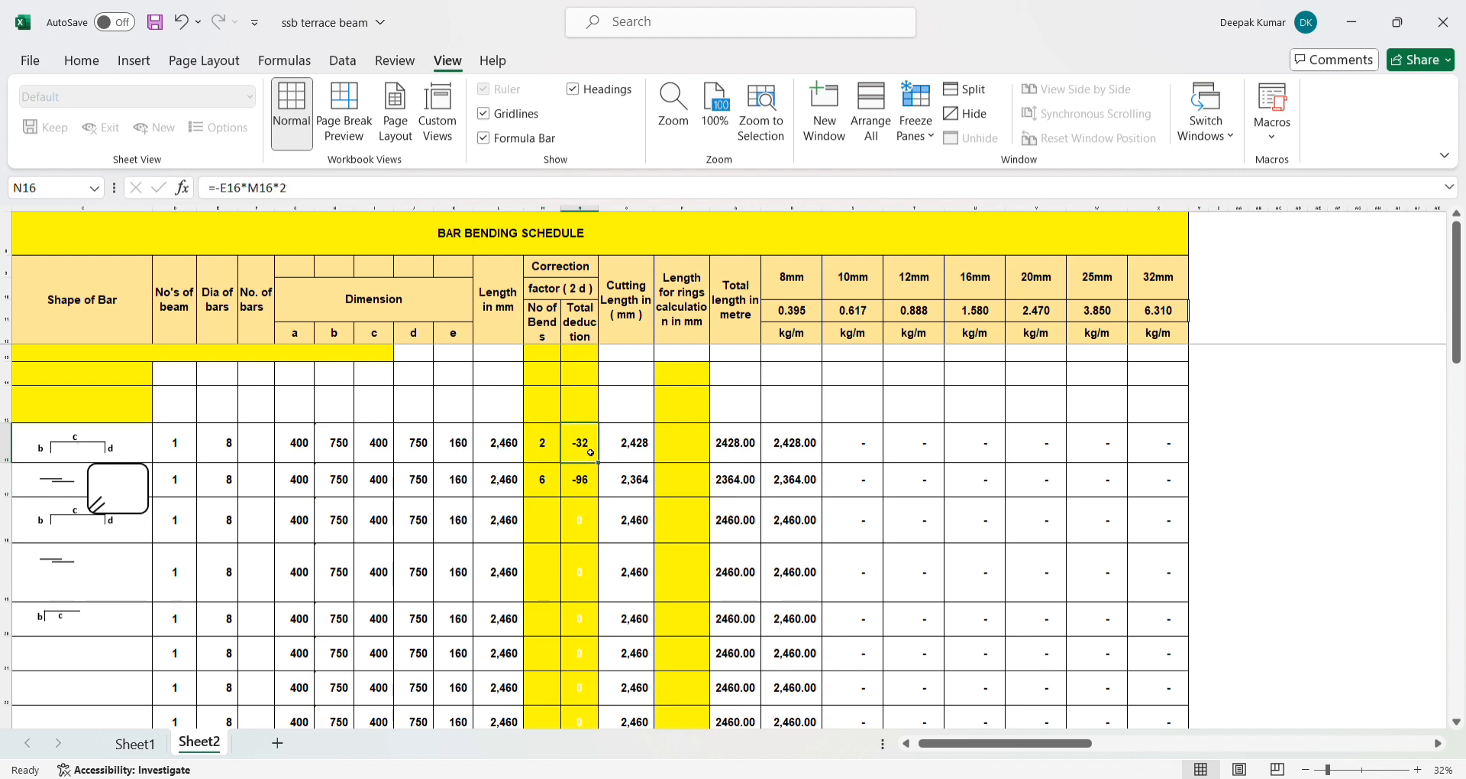
{"action": "left_click", "coordinate": [631, 448]}
{"action": "left_click", "coordinate": [787, 428]}
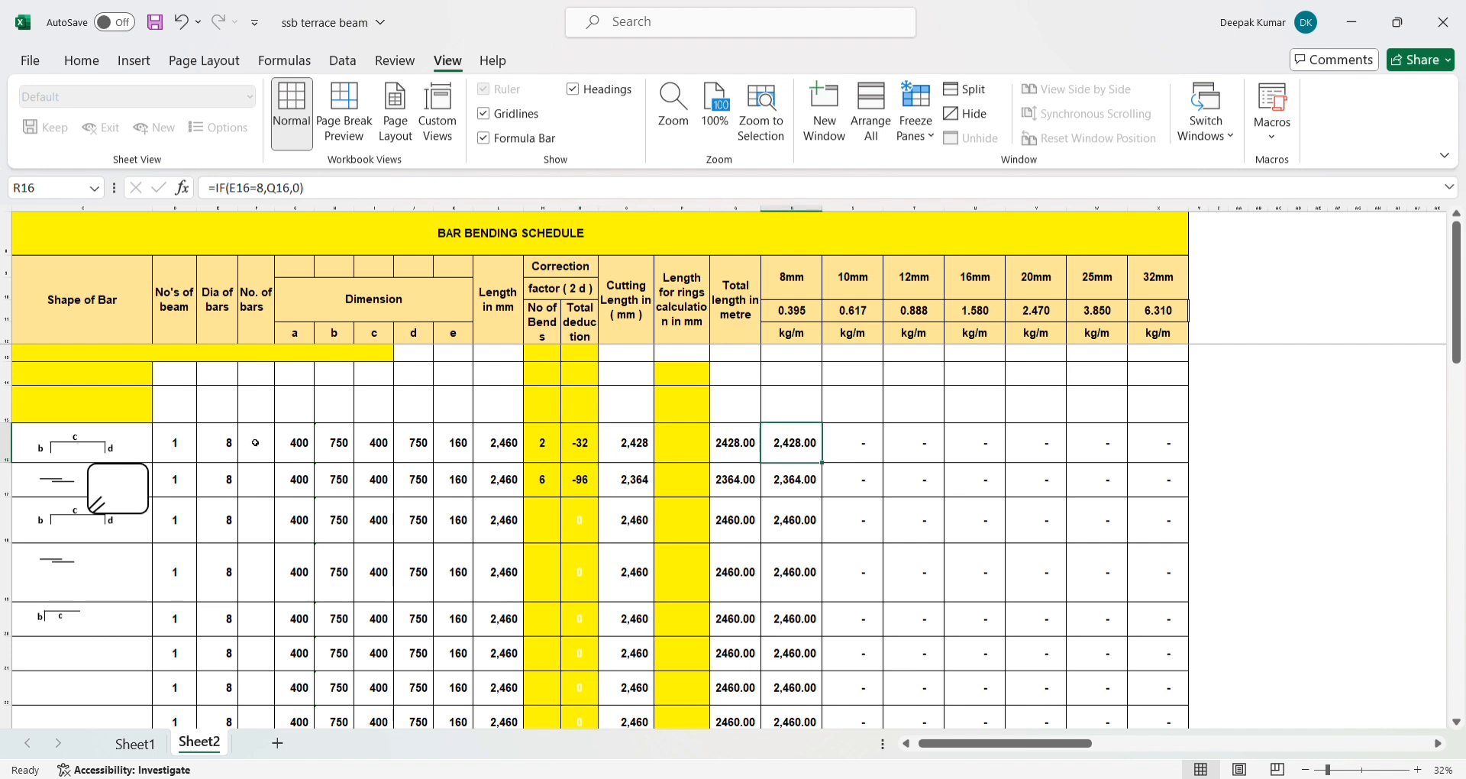
- Set the bar diameter in E16 to 10 and check the 10mm column formula in S16
{"action": "left_click", "coordinate": [235, 454]}
{"action": "type", "text": "10"}
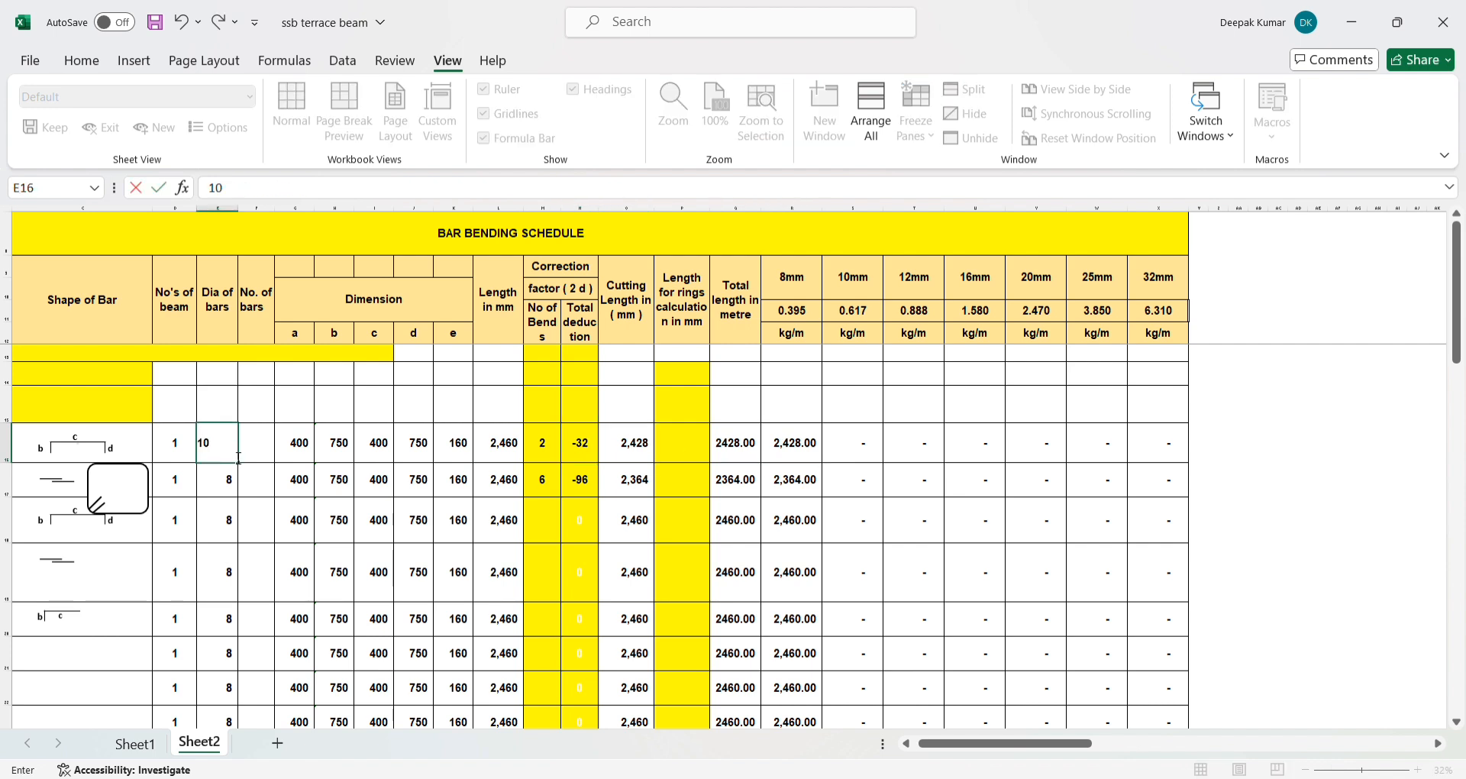
{"action": "key", "text": "Return"}
{"action": "left_click", "coordinate": [844, 438]}
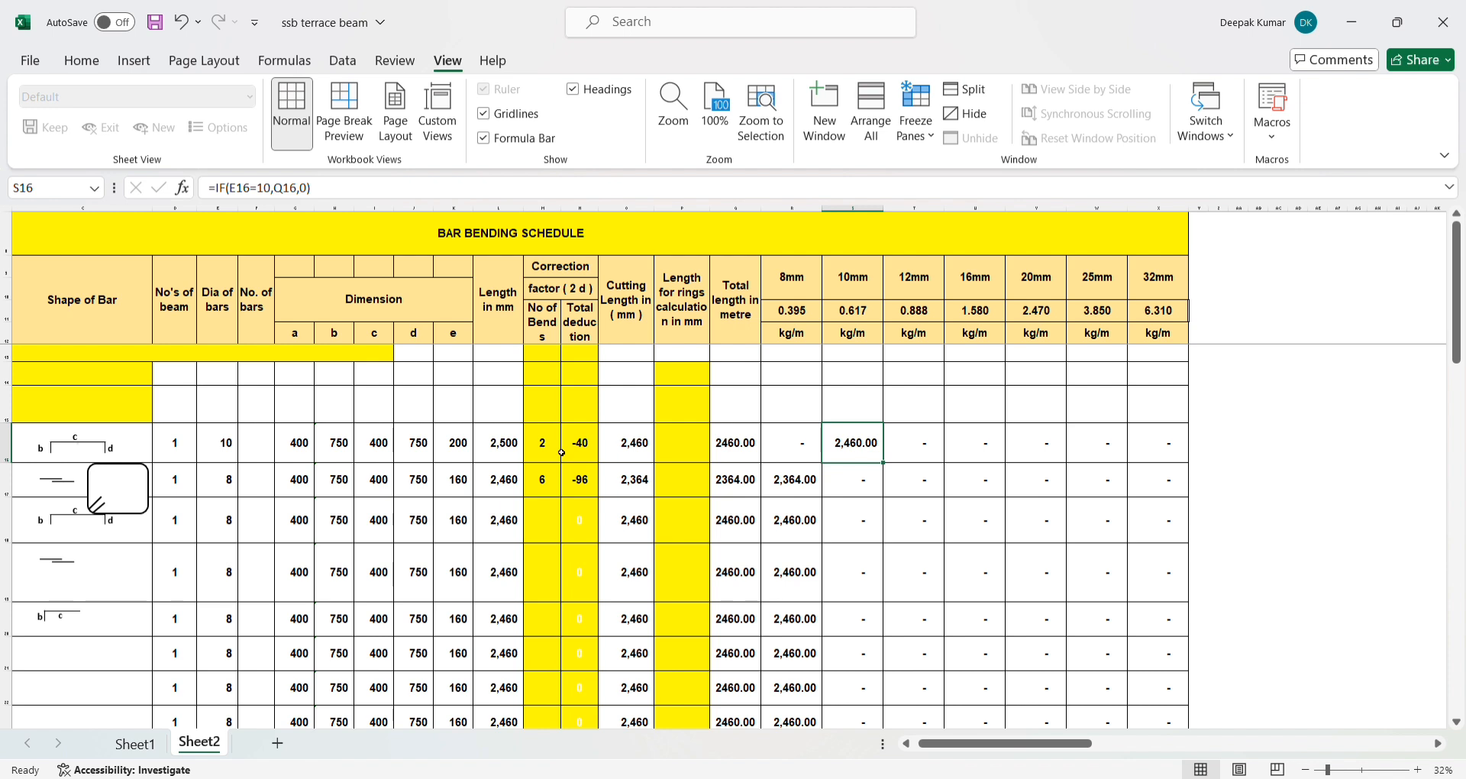
{"action": "left_click", "coordinate": [740, 356]}
{"action": "left_click", "coordinate": [522, 400]}
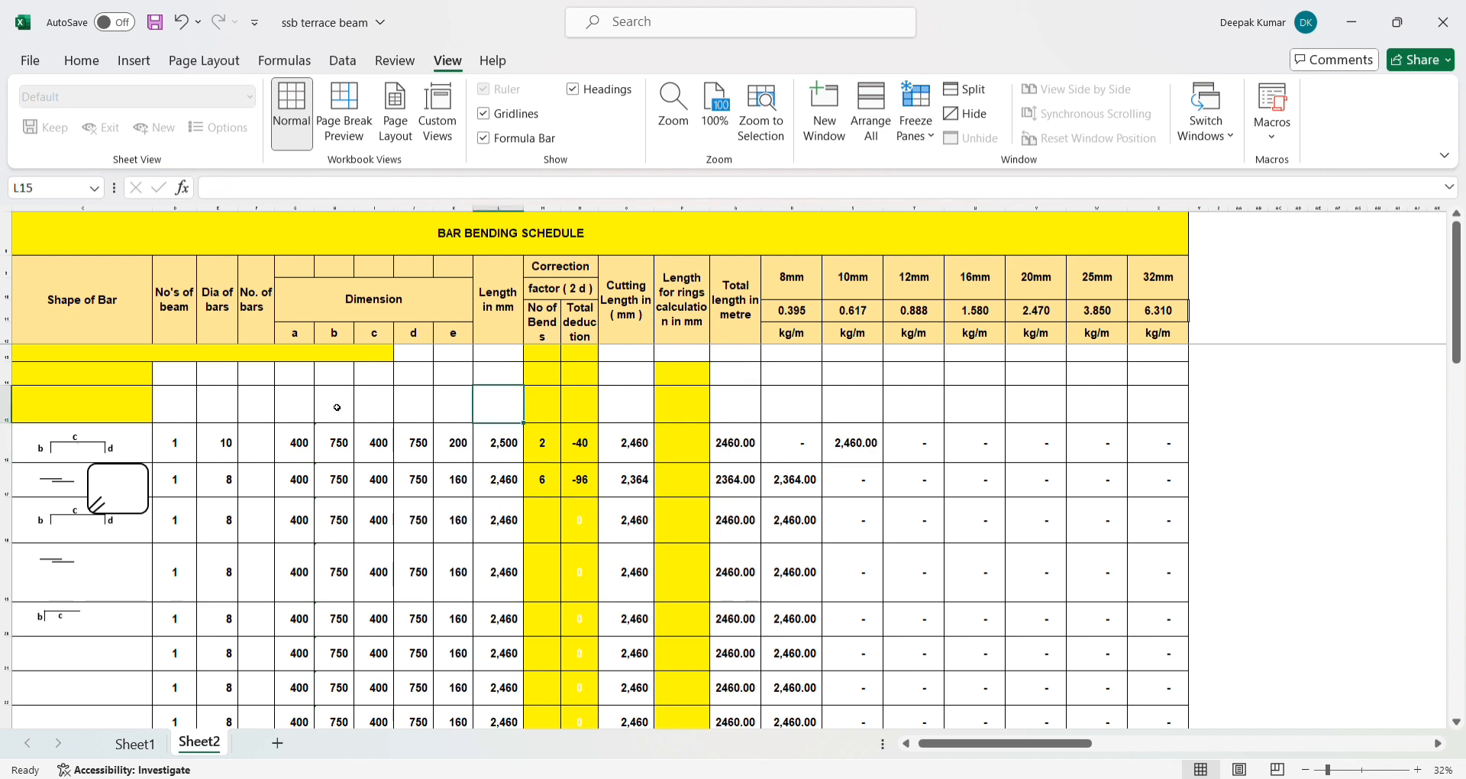
{"action": "left_click", "coordinate": [171, 408]}
{"action": "left_click", "coordinate": [92, 411]}
{"action": "left_click", "coordinate": [127, 374]}
{"action": "left_click", "coordinate": [172, 400]}
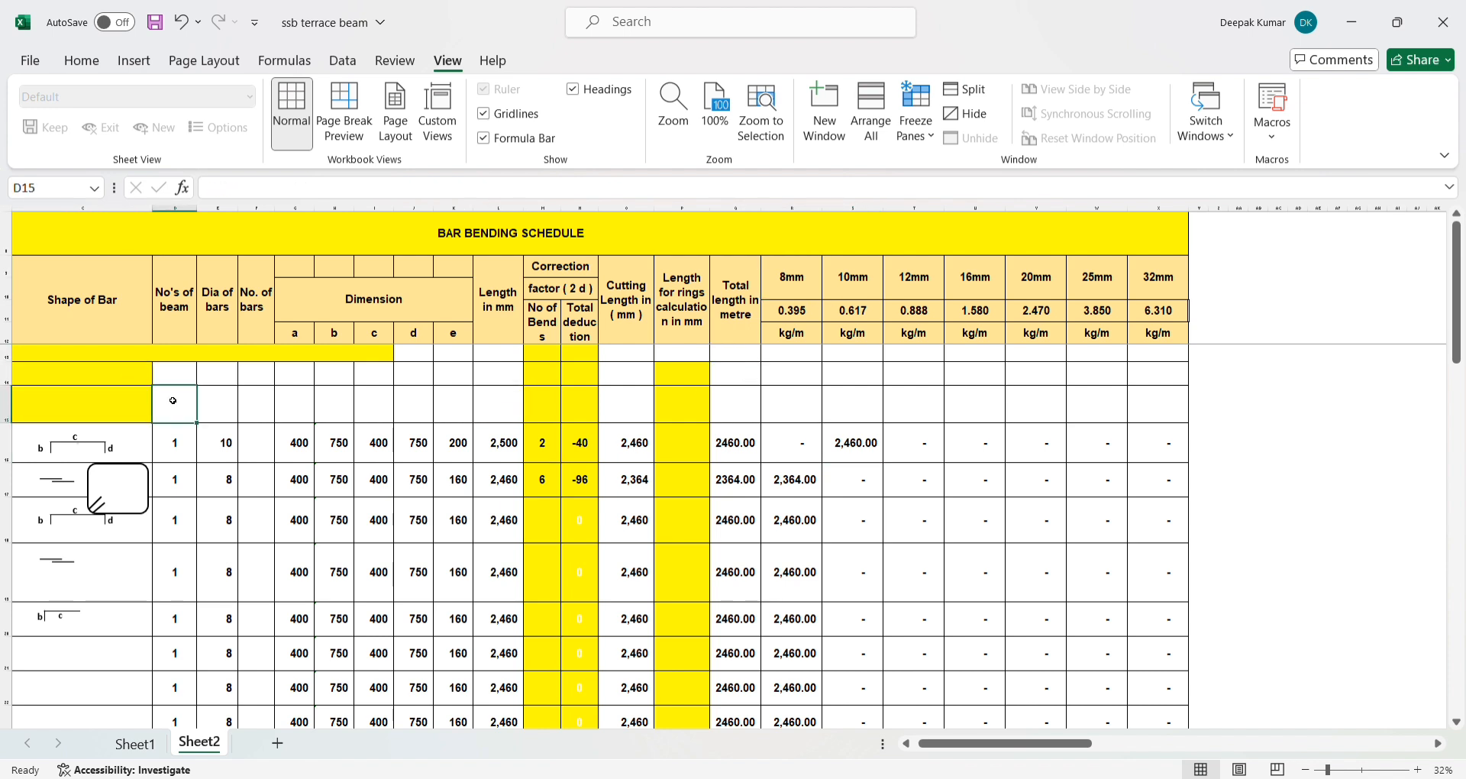
{"action": "left_click", "coordinate": [122, 405]}
{"action": "left_click", "coordinate": [172, 451]}
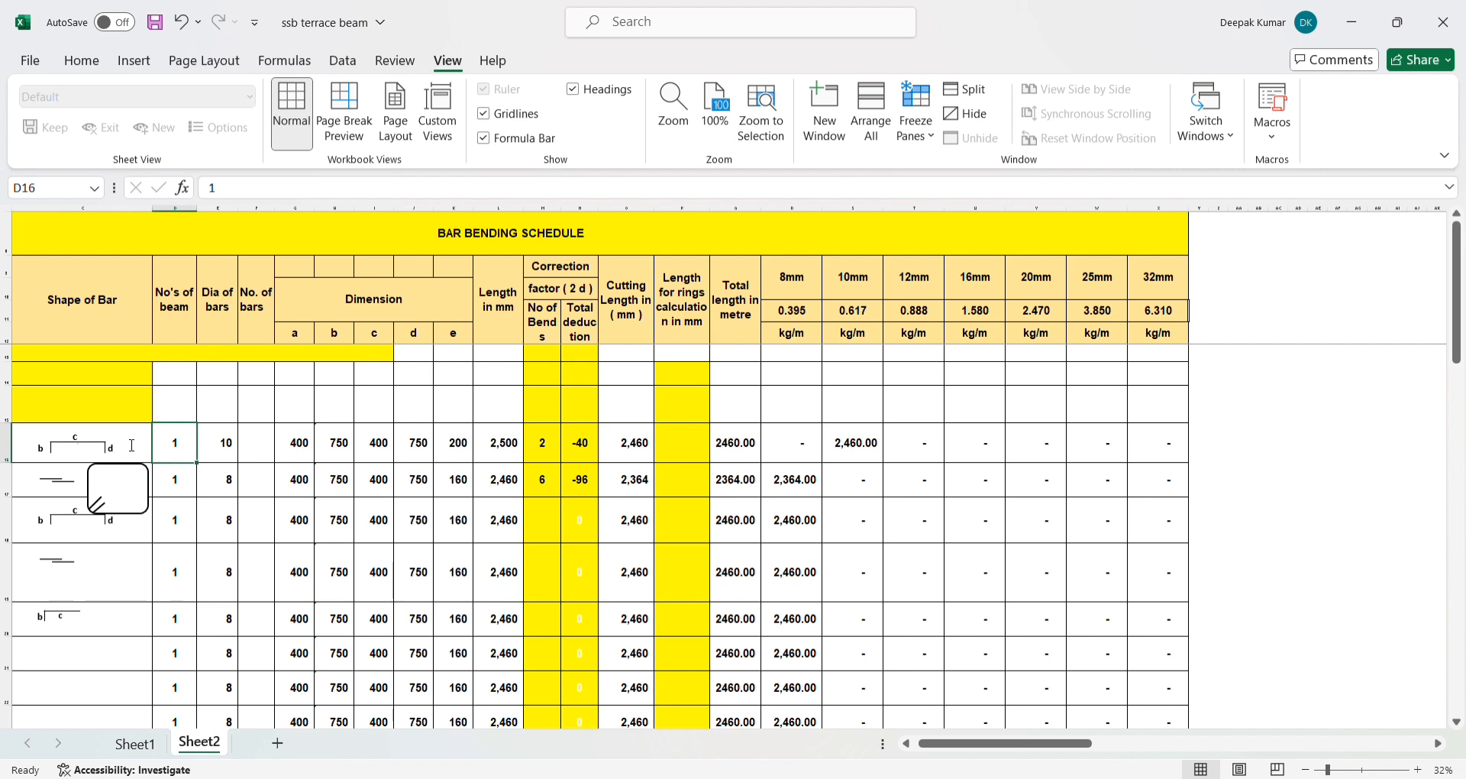
{"action": "left_click", "coordinate": [294, 437]}
{"action": "left_click", "coordinate": [302, 504]}
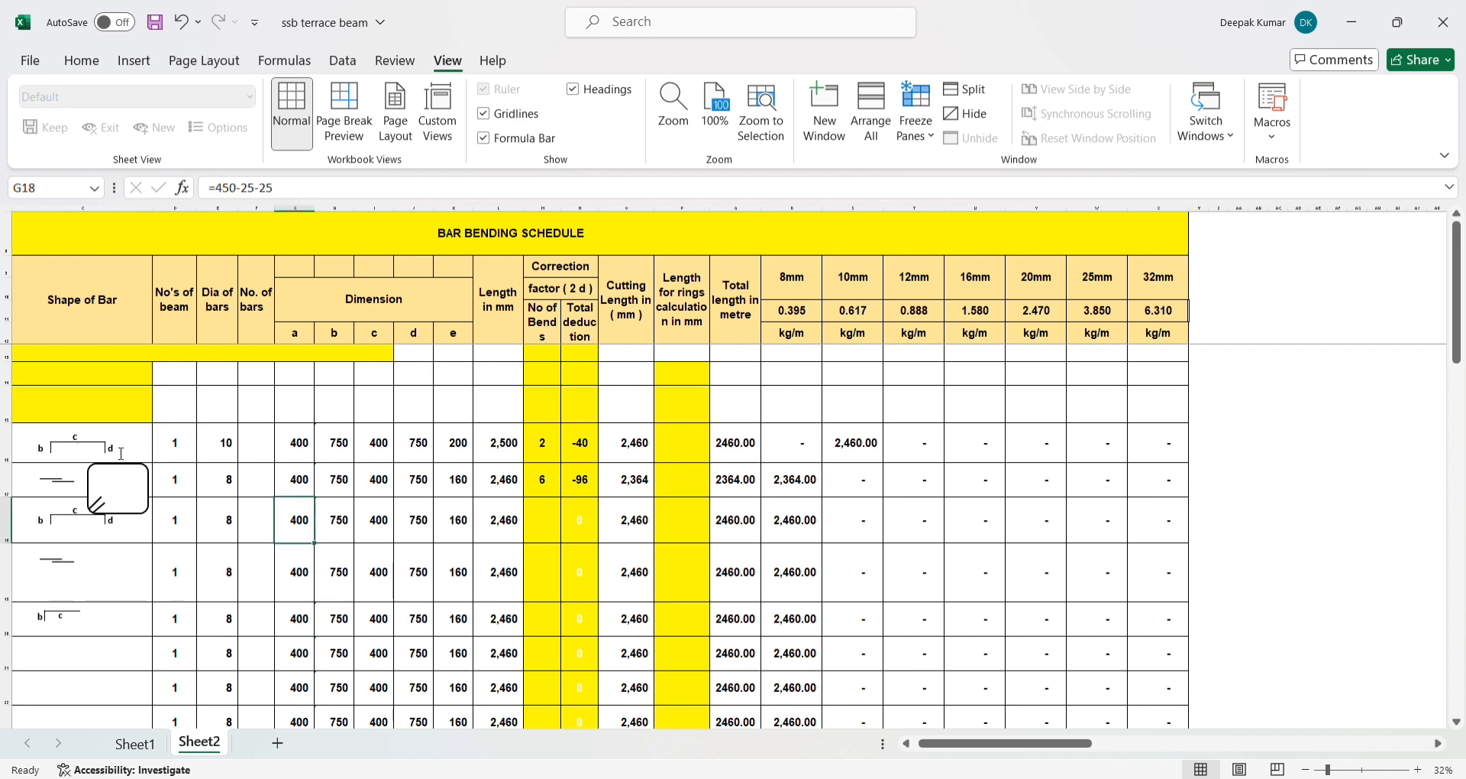
{"action": "left_click", "coordinate": [225, 561]}
{"action": "left_click", "coordinate": [235, 525]}
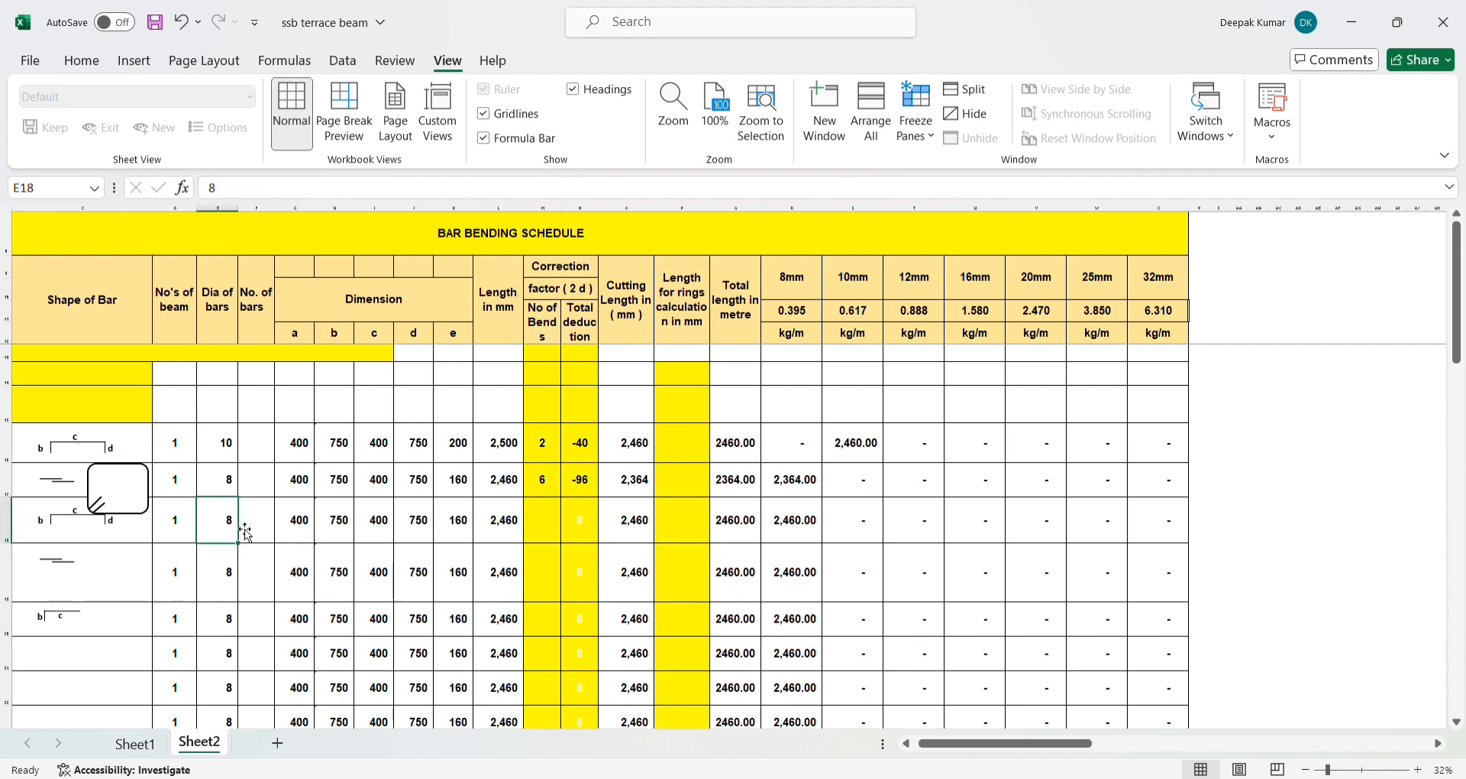
{"action": "left_click", "coordinate": [227, 457]}
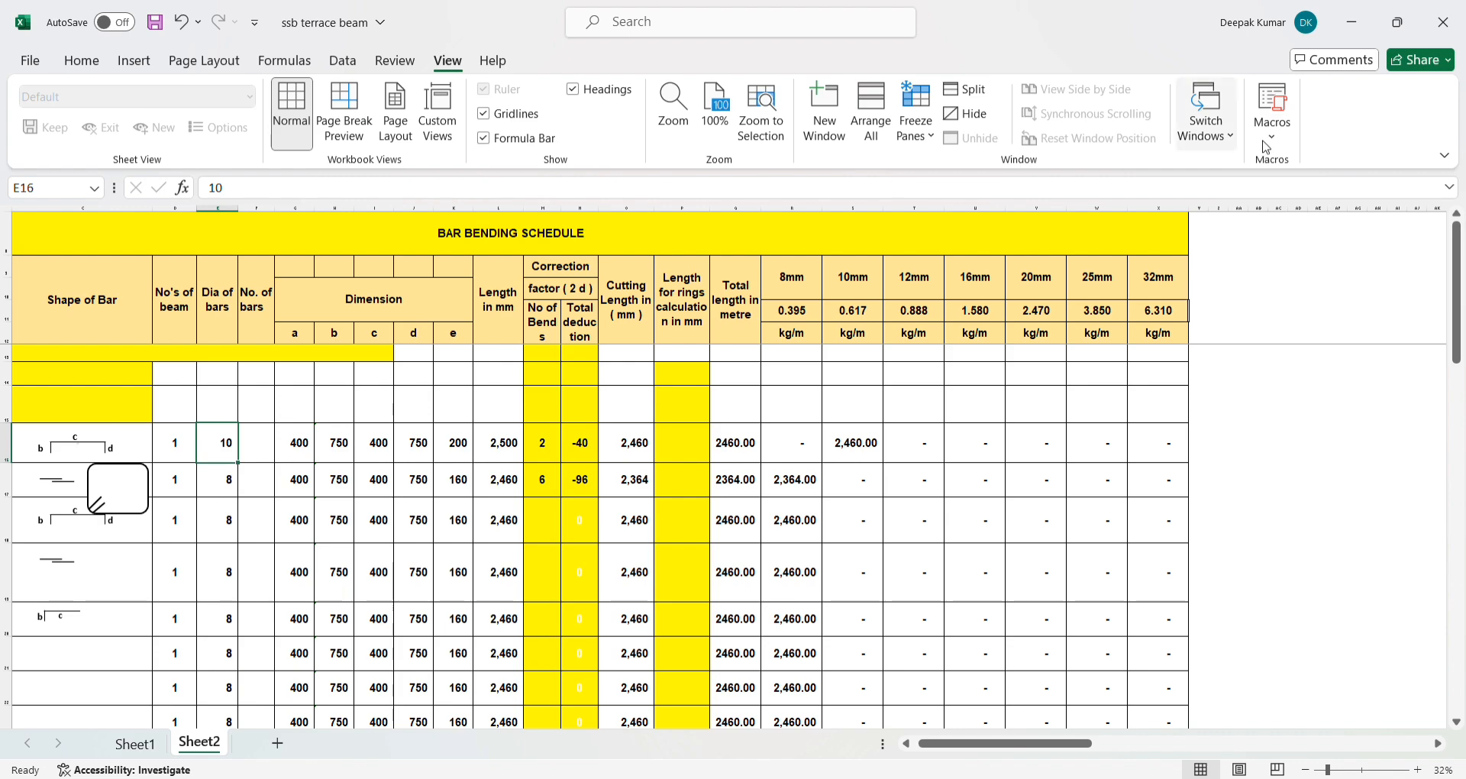